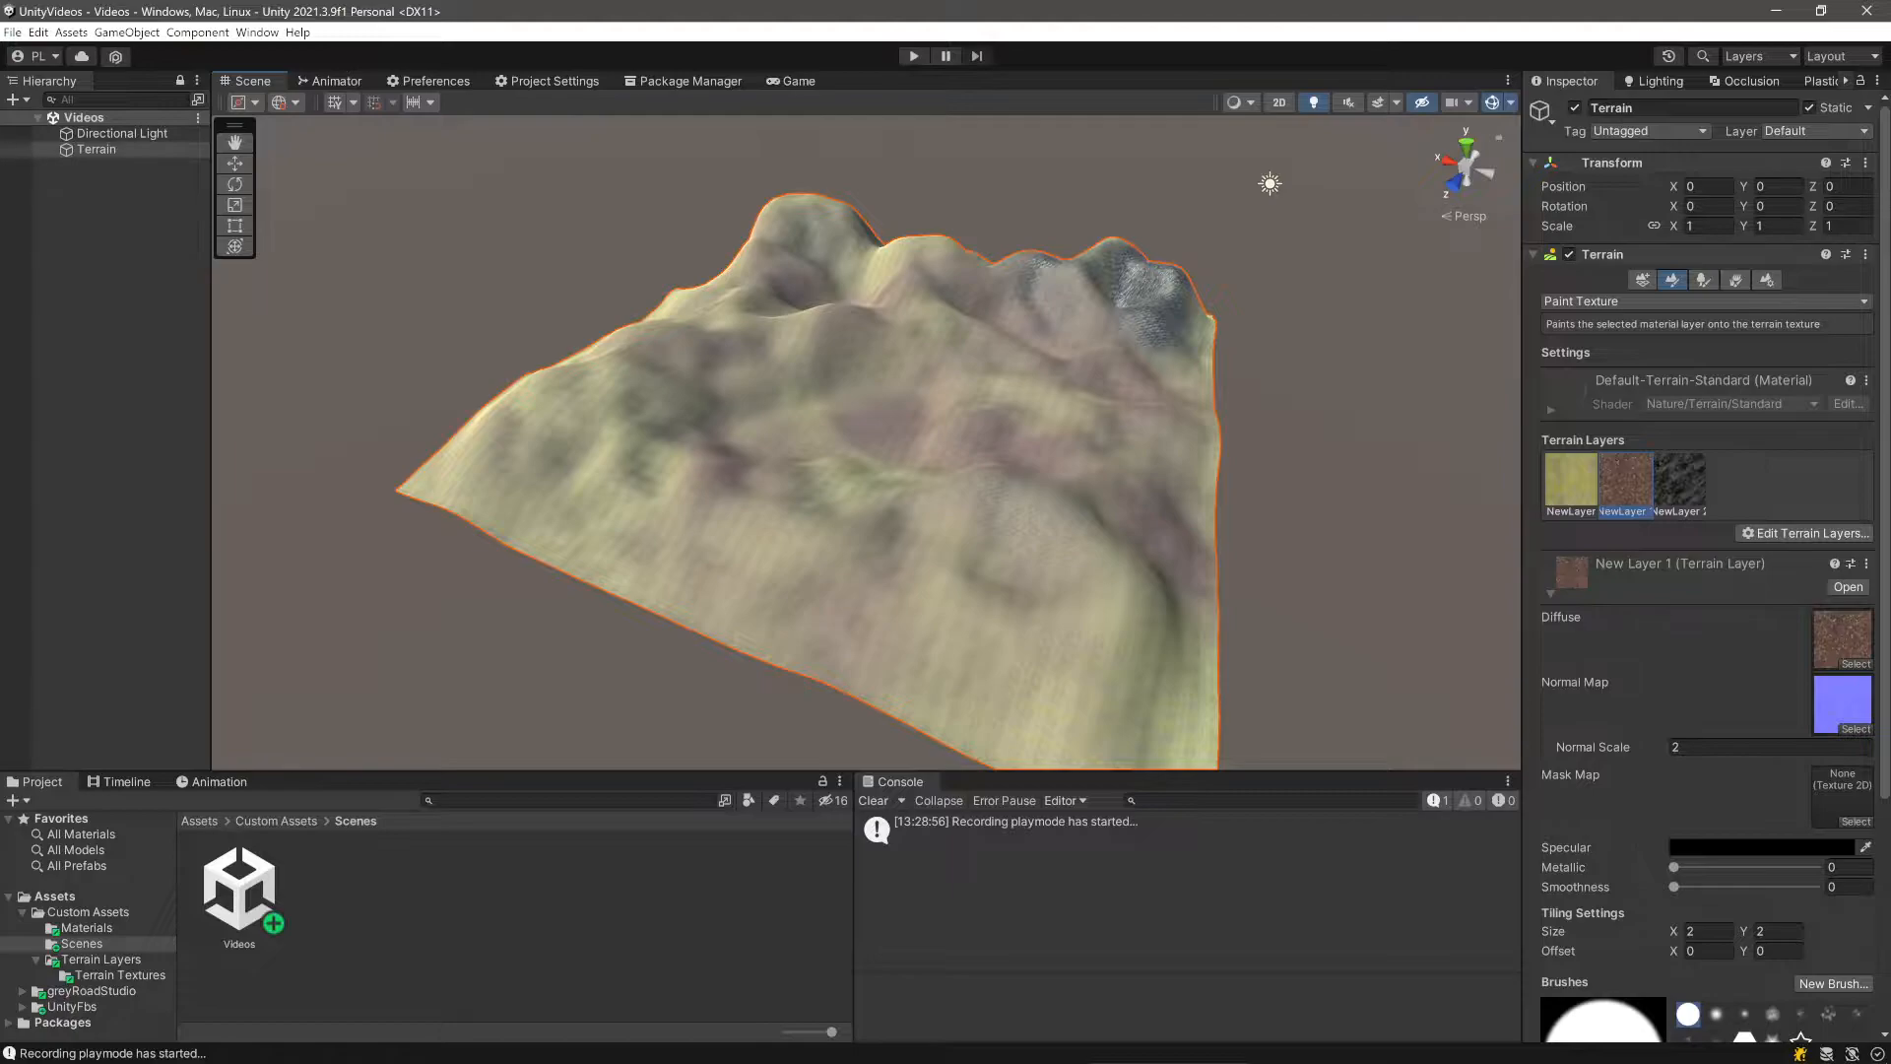
# - Switch the terrain to the Paint Trees tool
pyautogui.scroll(5, 1212, 475)
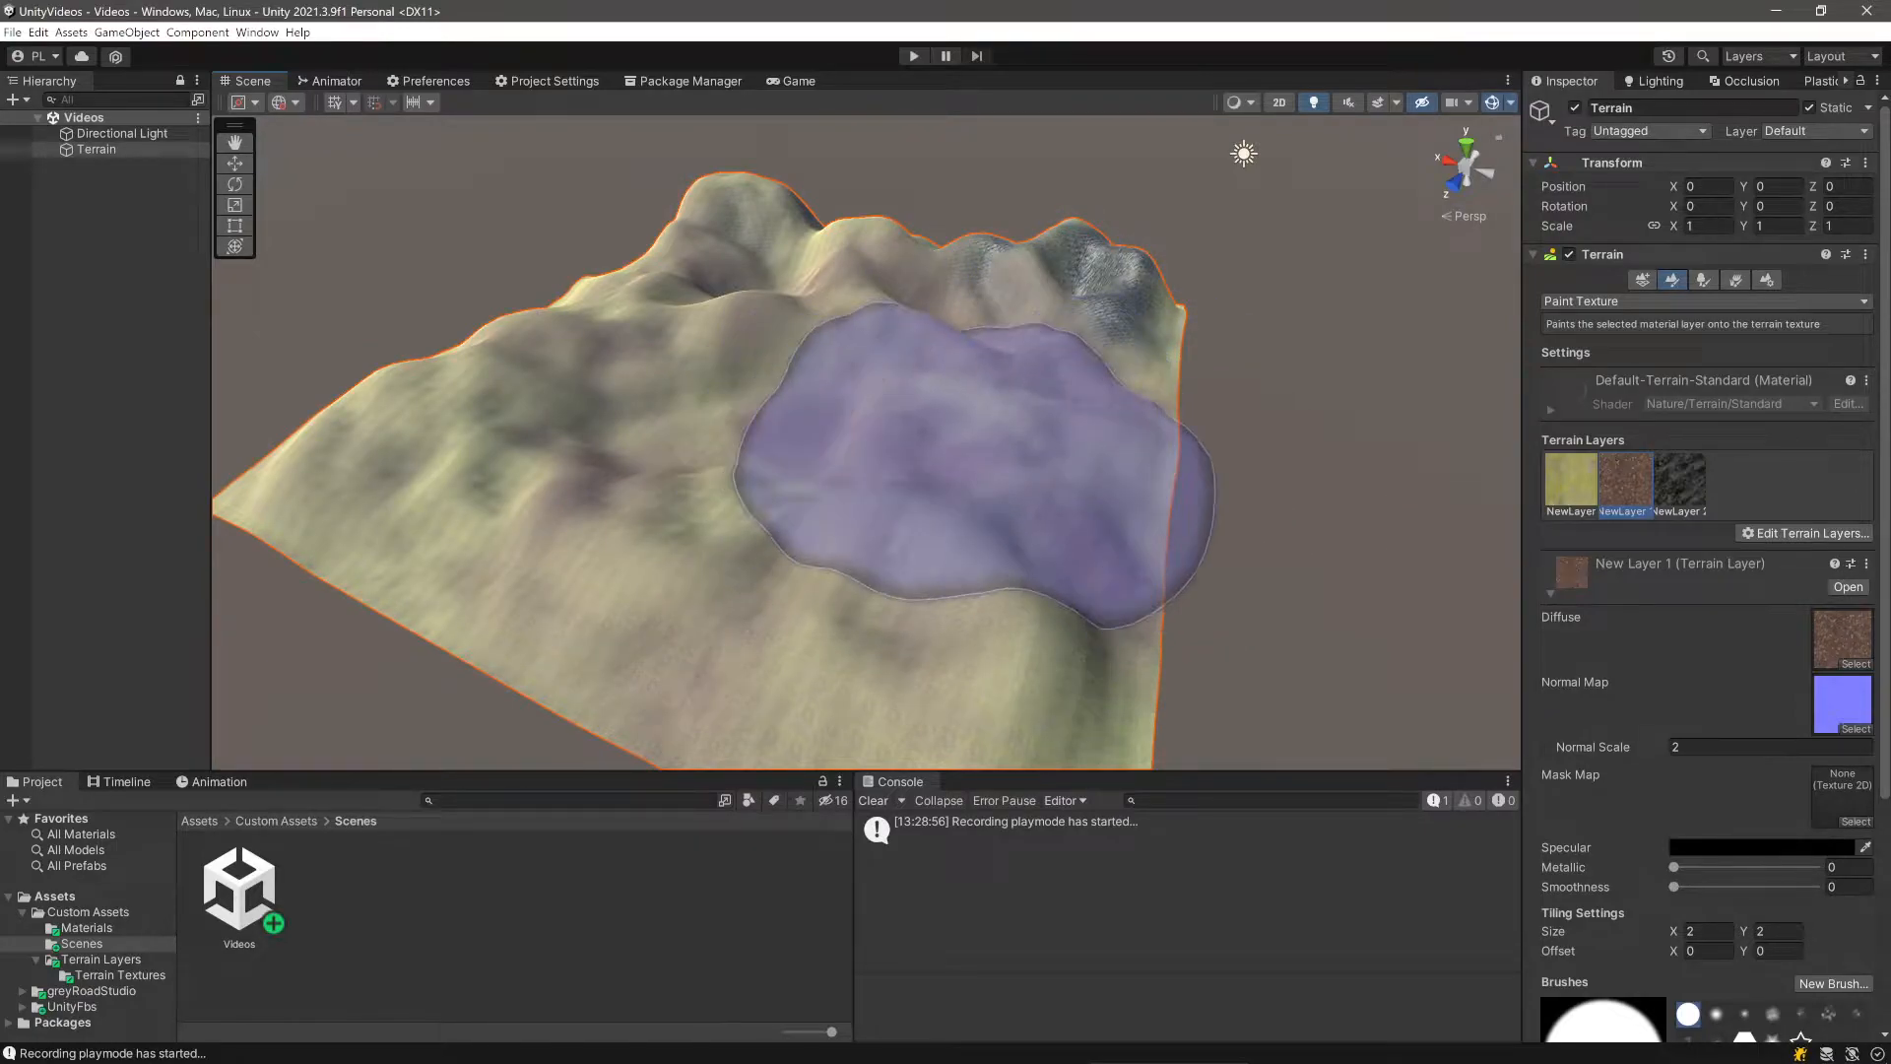
pyautogui.scroll(3, 887, 502)
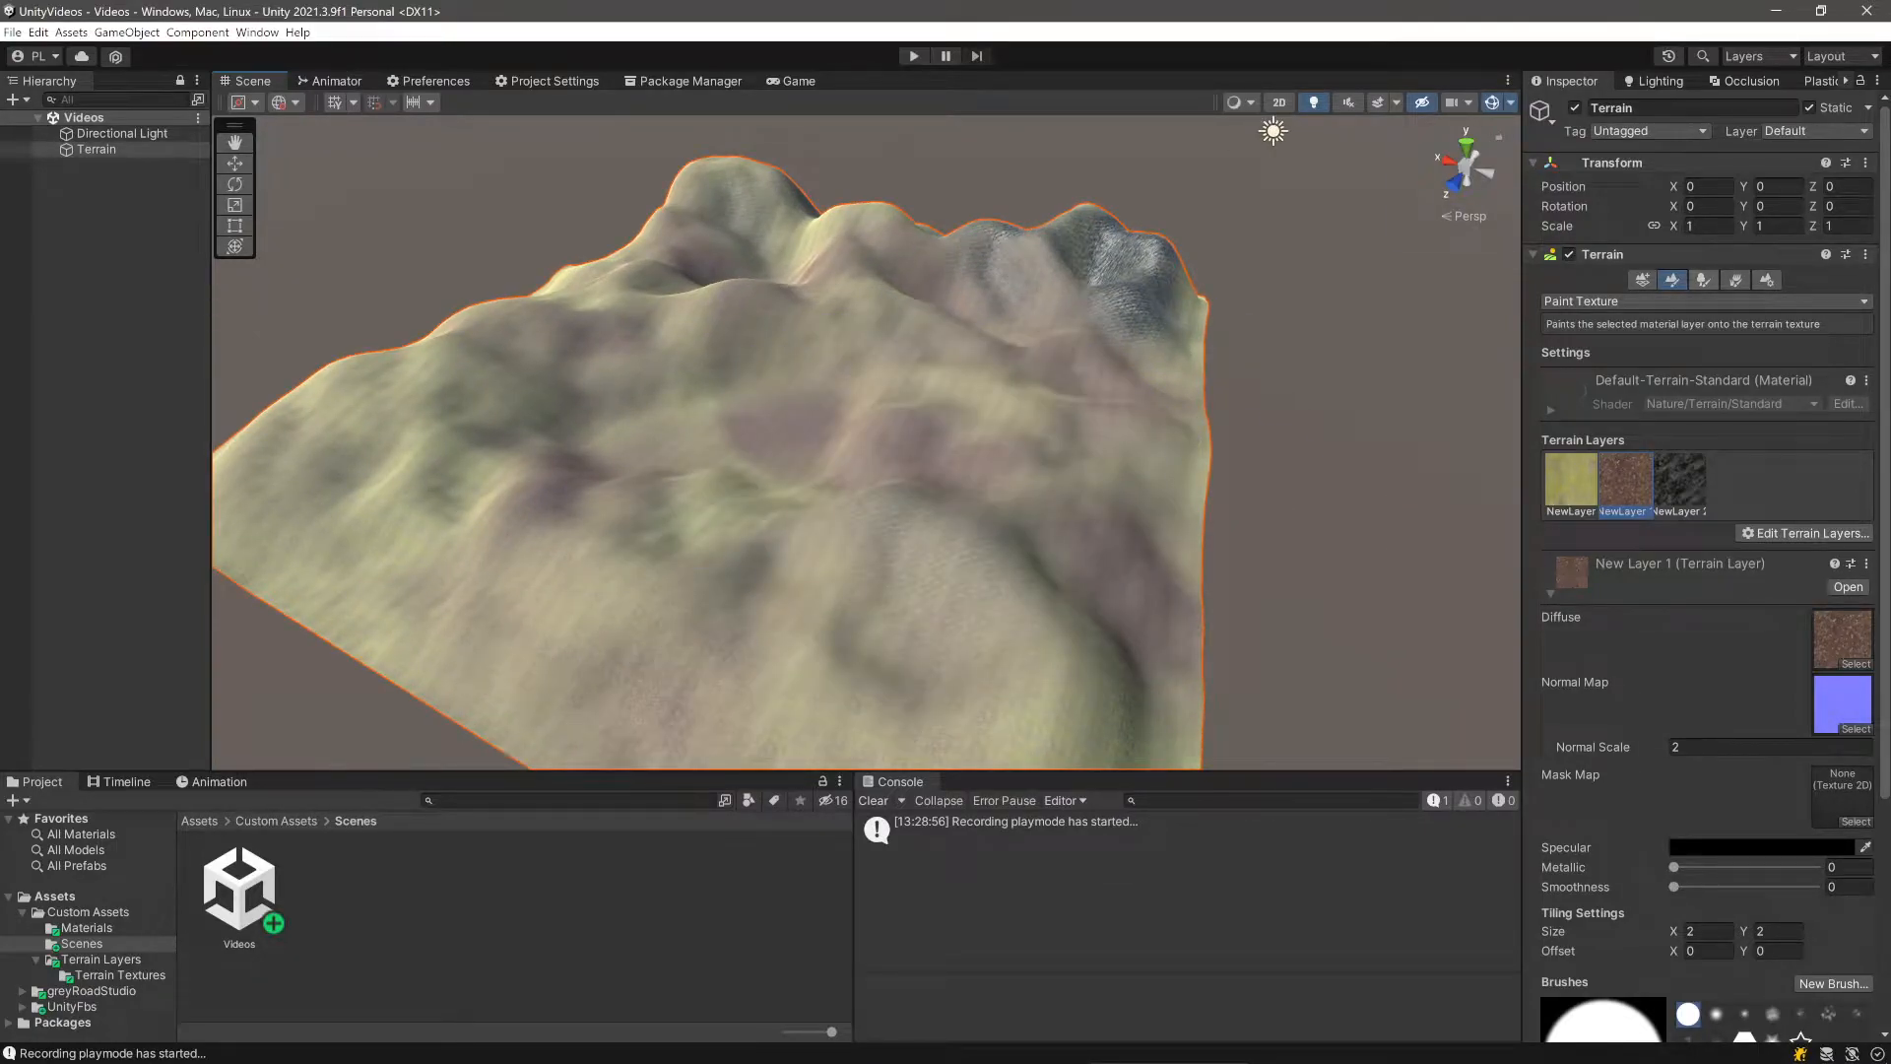
pyautogui.click(1704, 281)
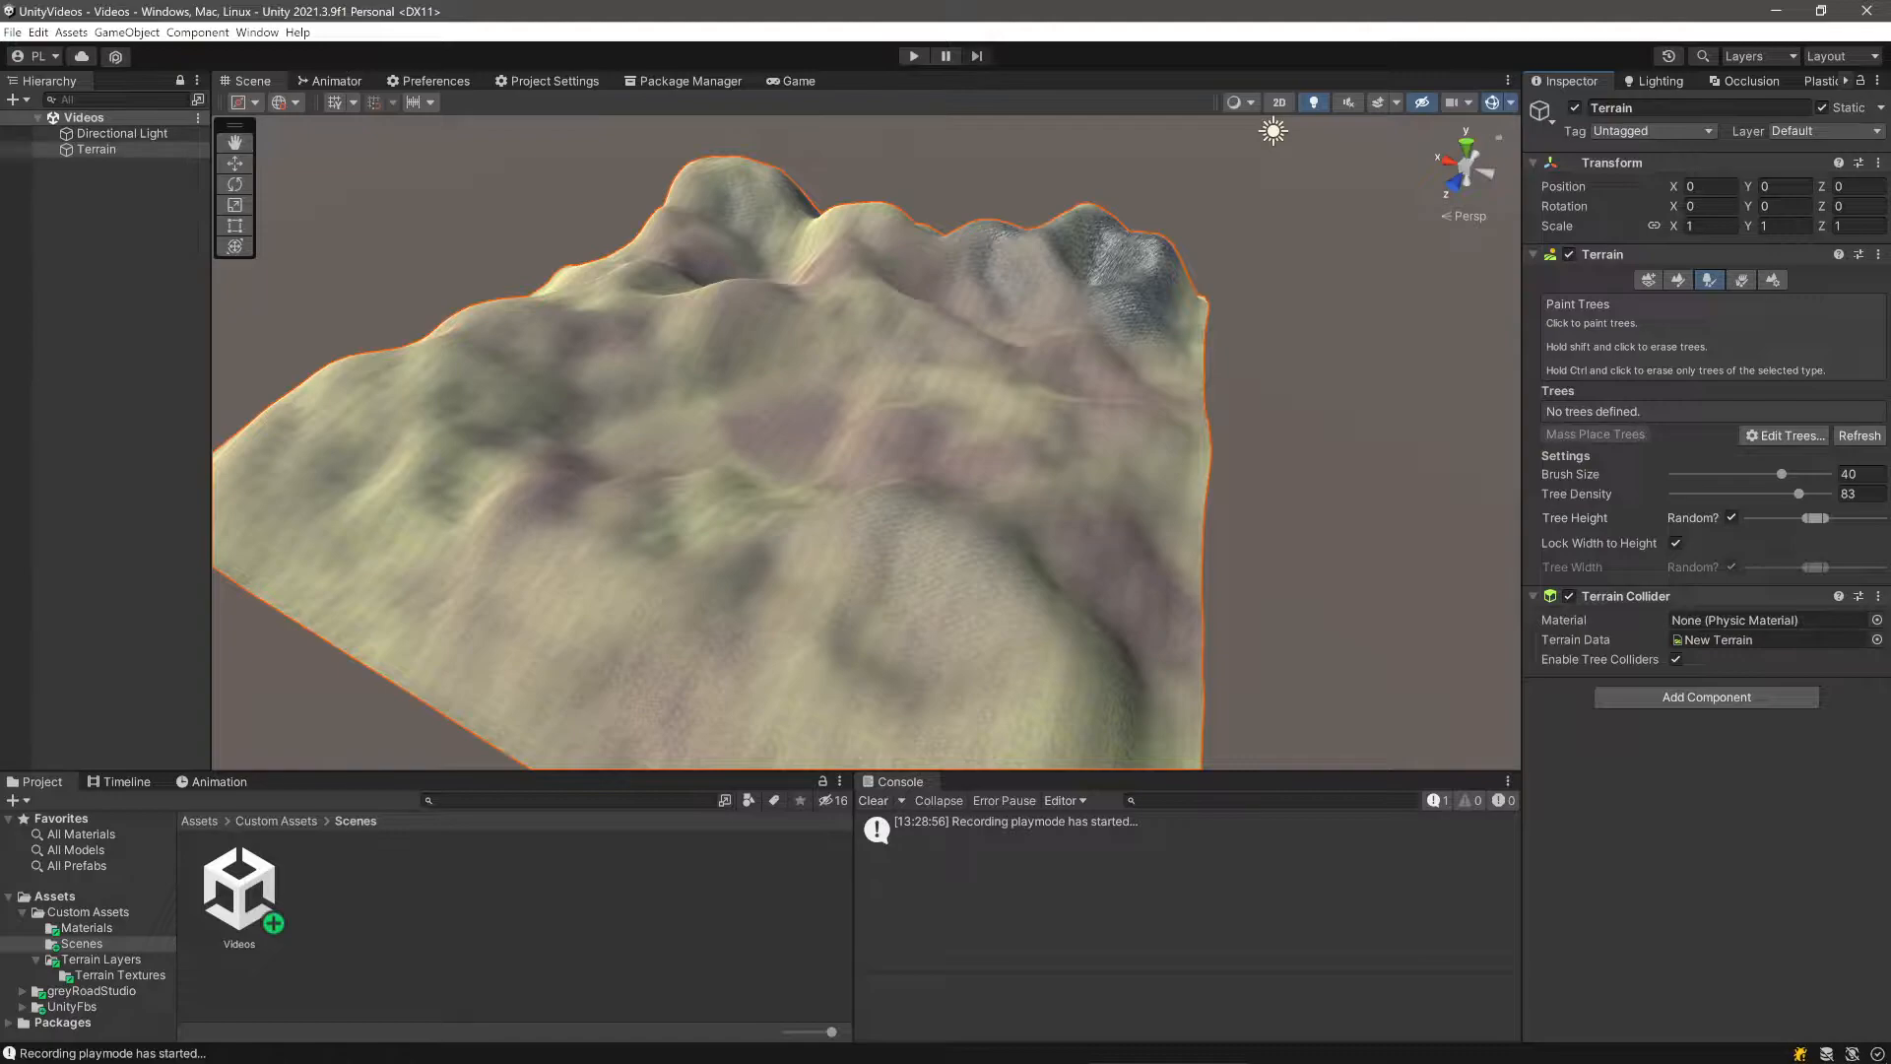
pyautogui.click(1742, 281)
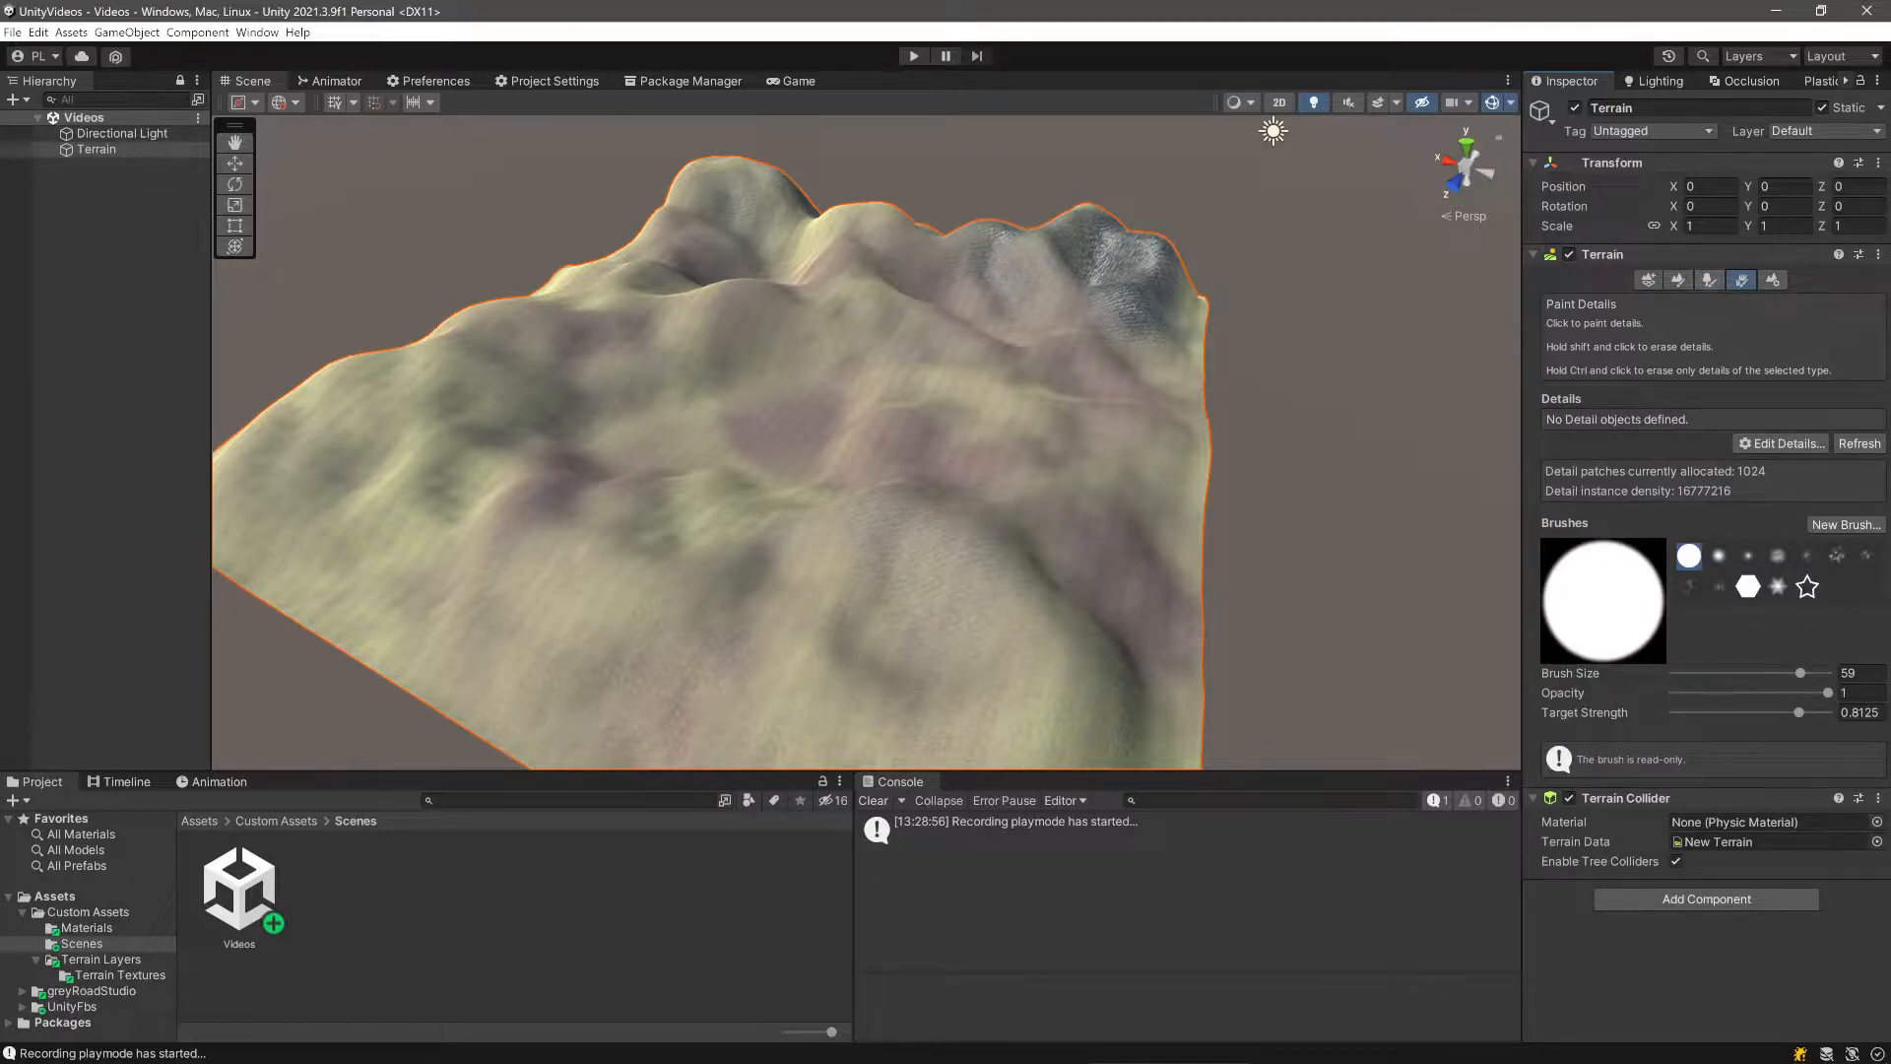
pyautogui.click(1710, 281)
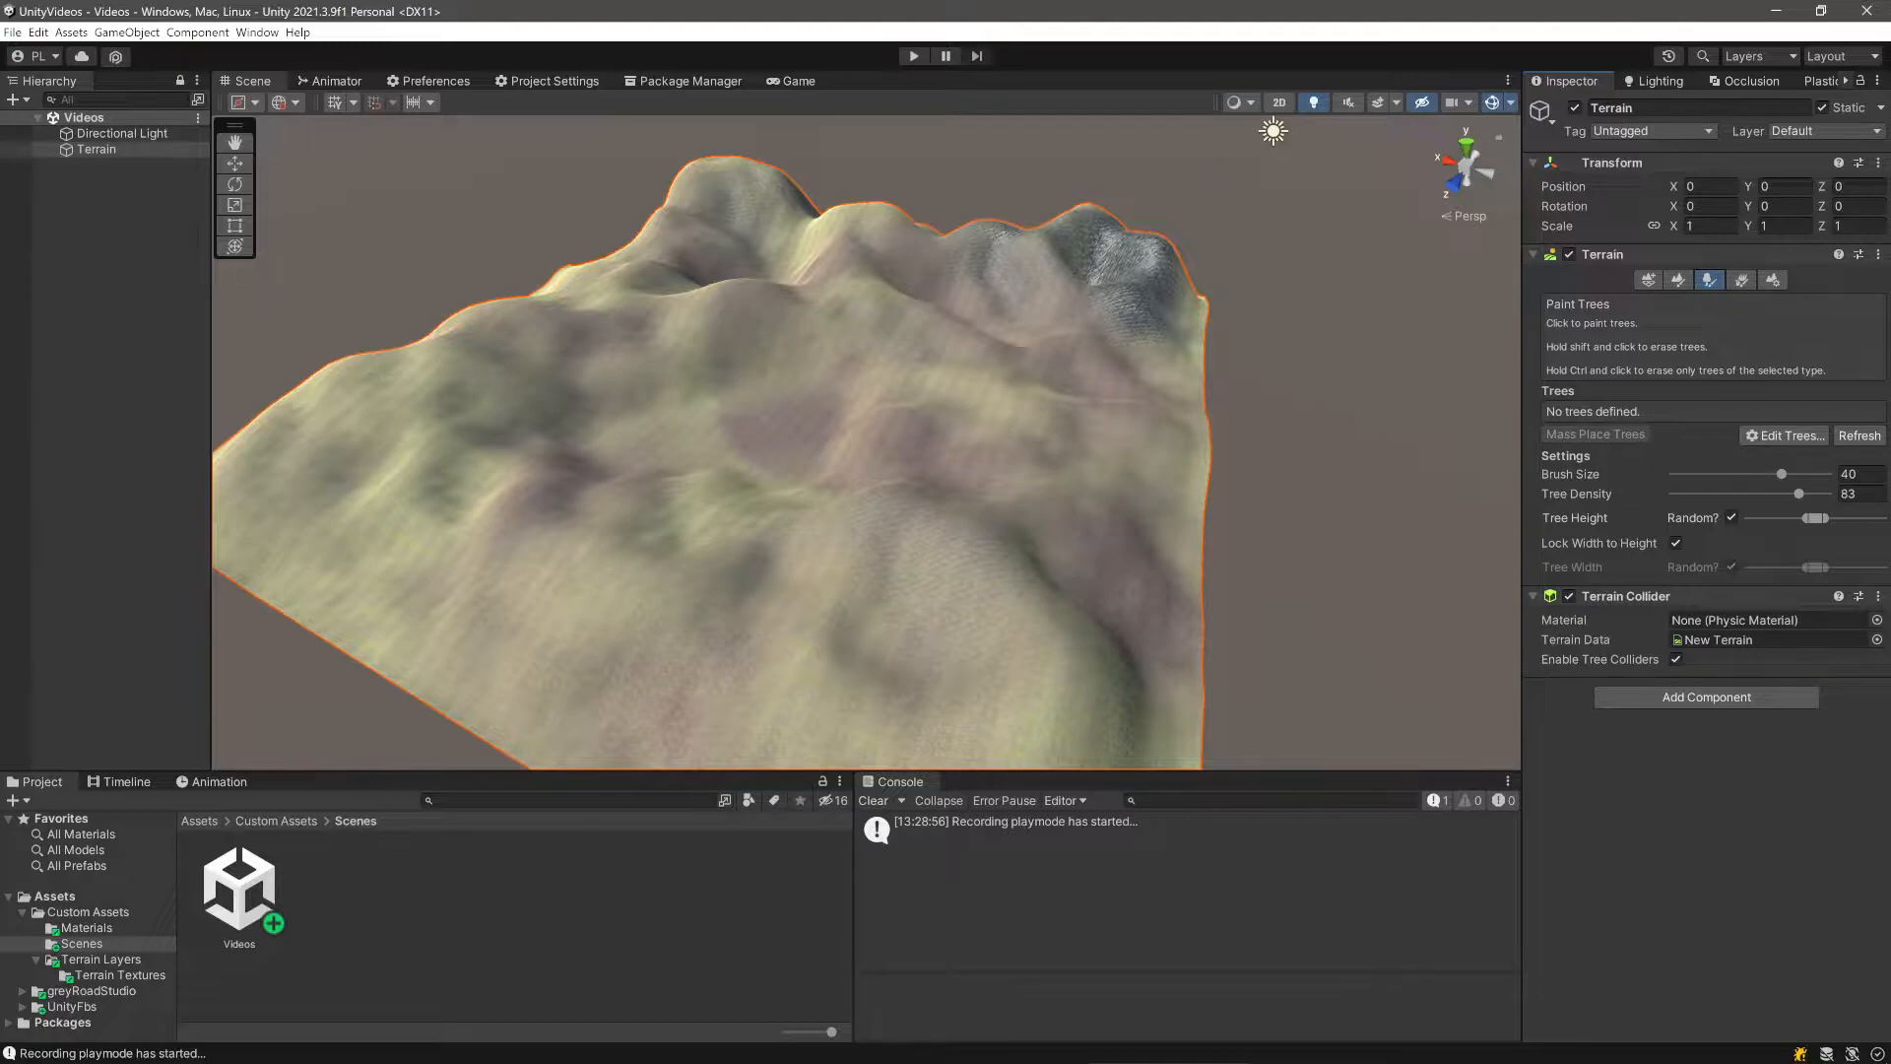
pyautogui.moveTo(704, 552)
pyautogui.mouseDown(button='middle')
pyautogui.moveTo(855, 519)
pyautogui.moveTo(786, 492)
pyautogui.moveTo(881, 492)
pyautogui.mouseUp(button='middle')
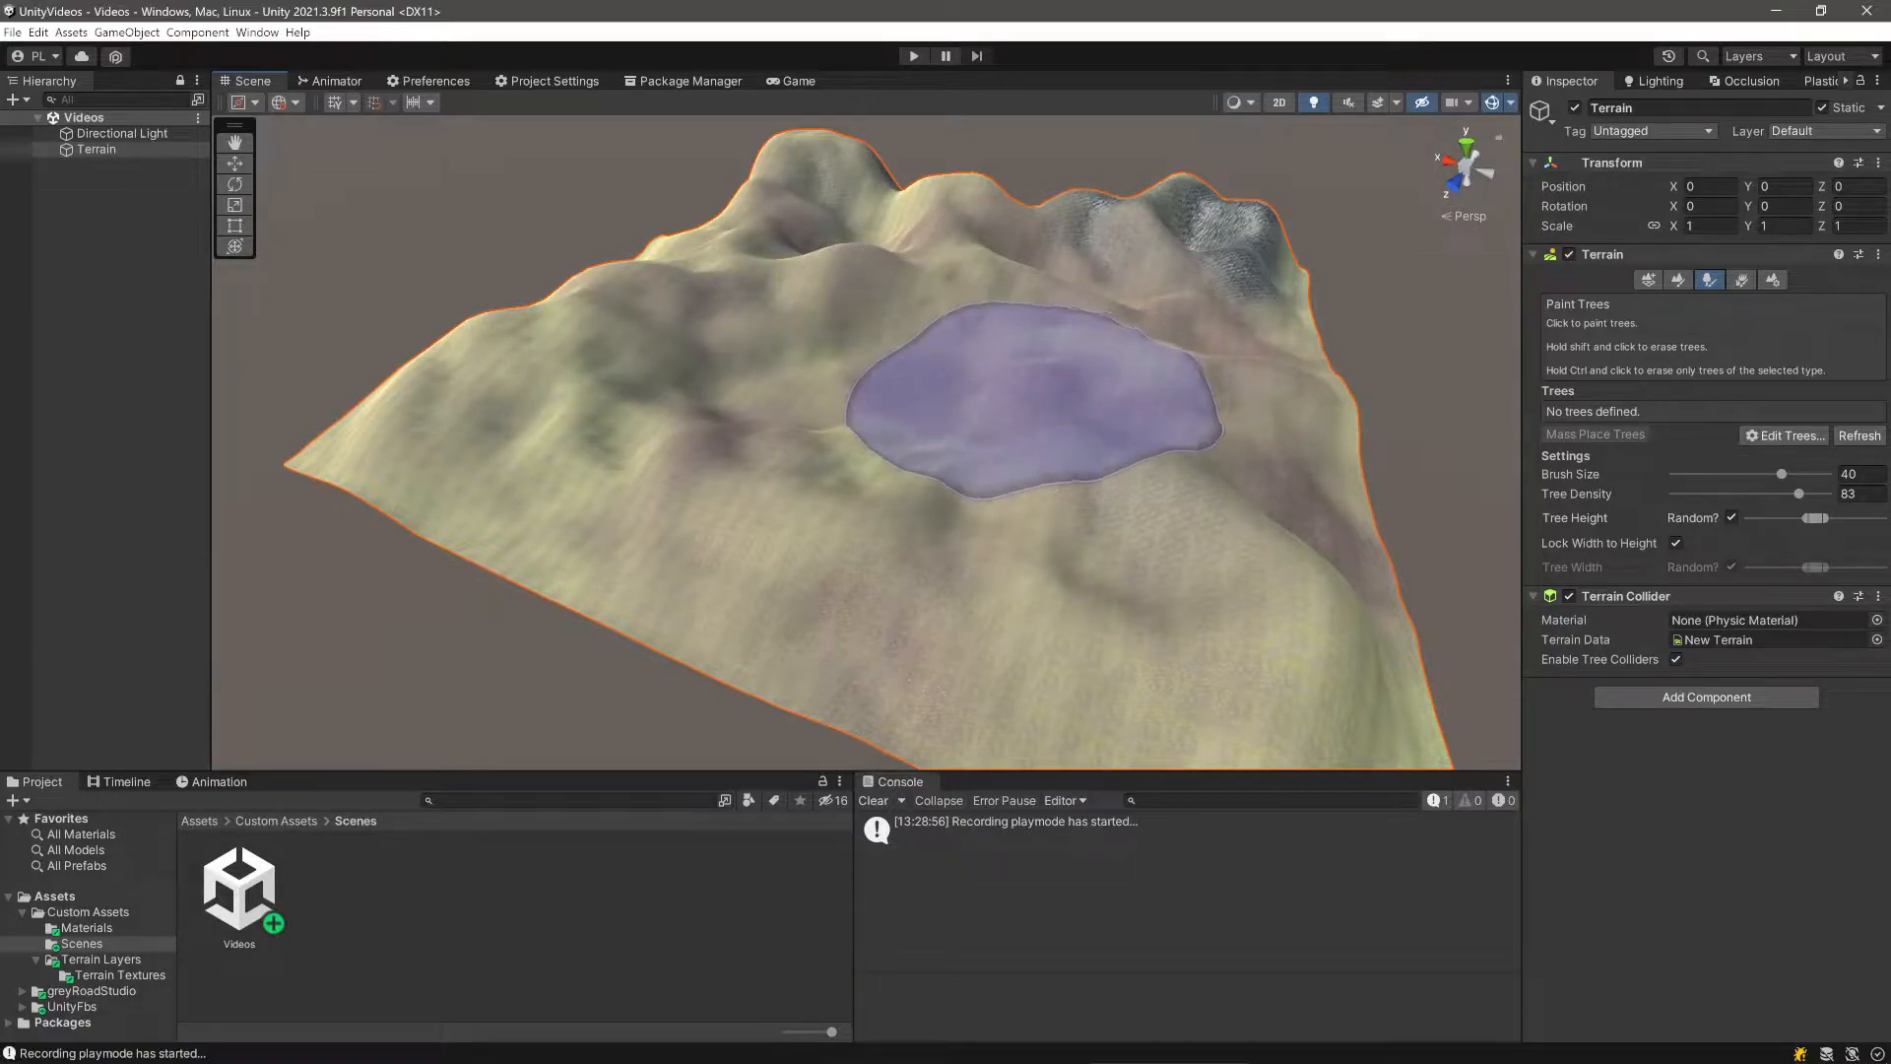
# - Review the import contents of the LowPoly Trees and Rocks package and close them without importing
pyautogui.click(689, 81)
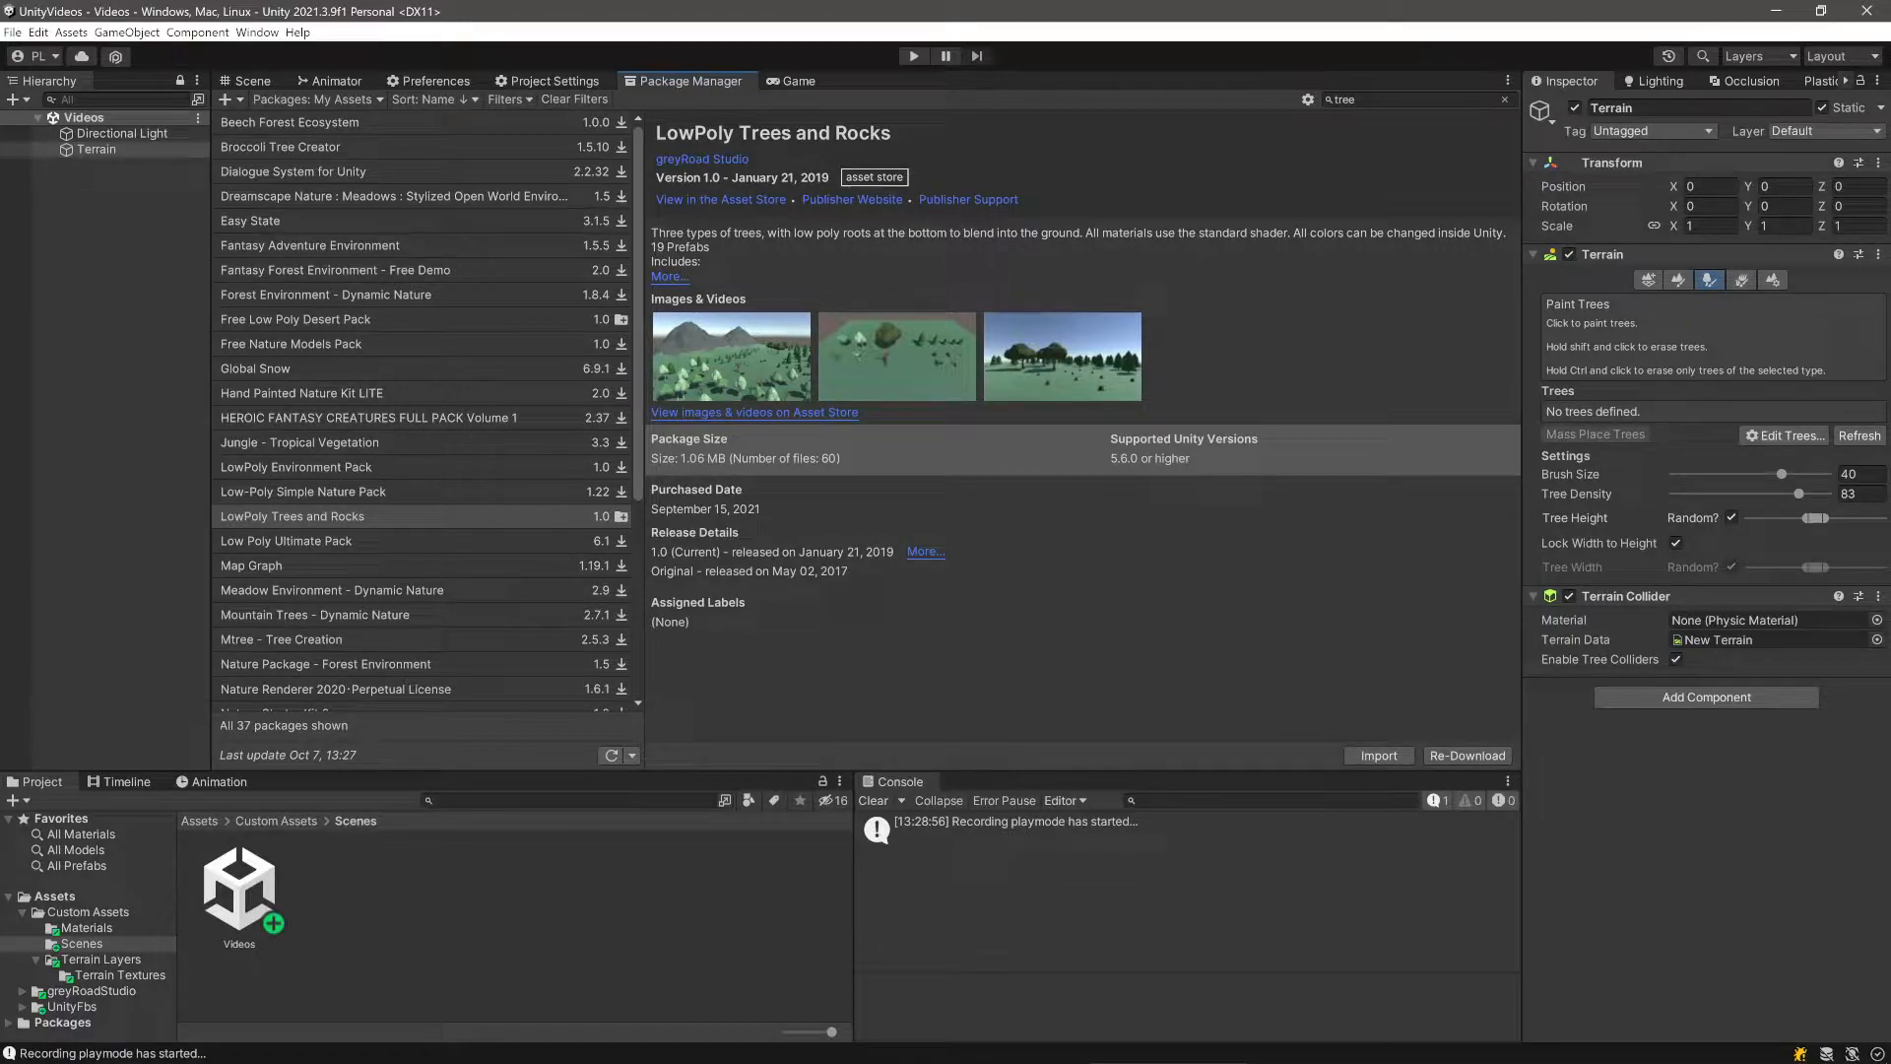
pyautogui.click(1379, 755)
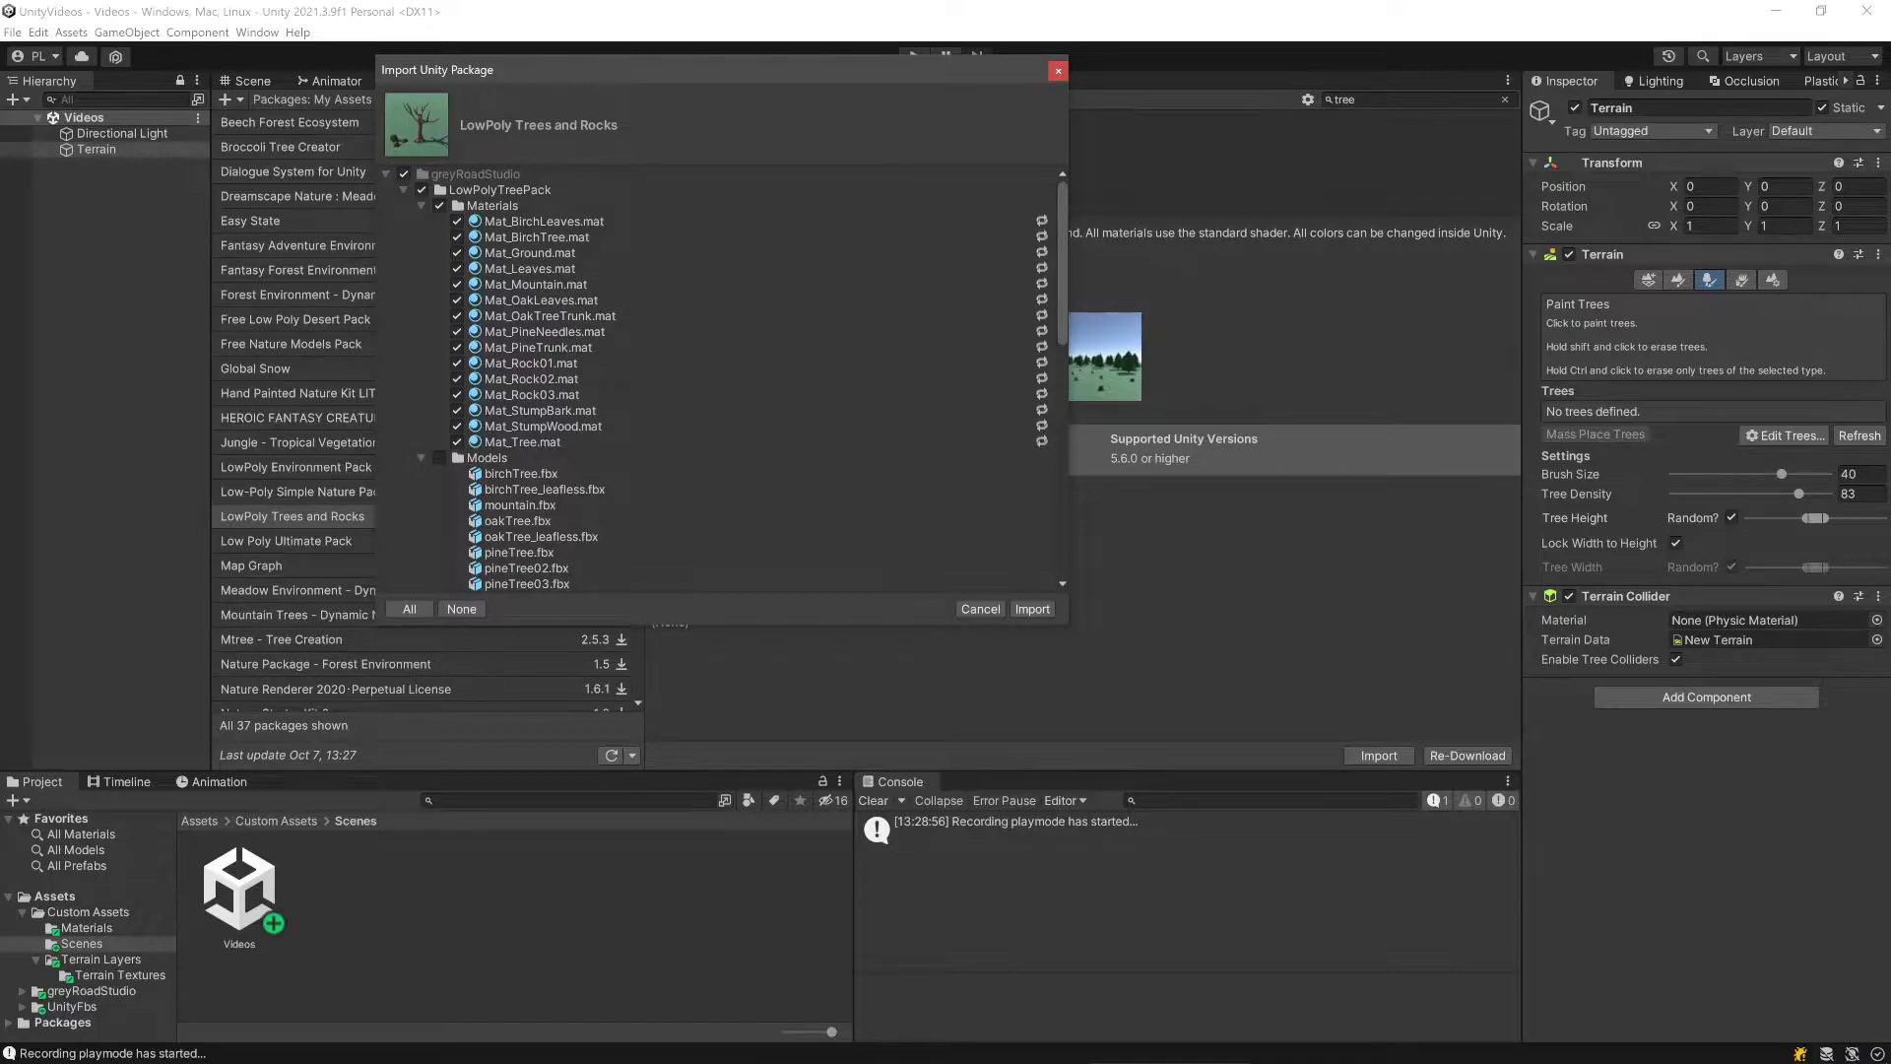
pyautogui.click(980, 609)
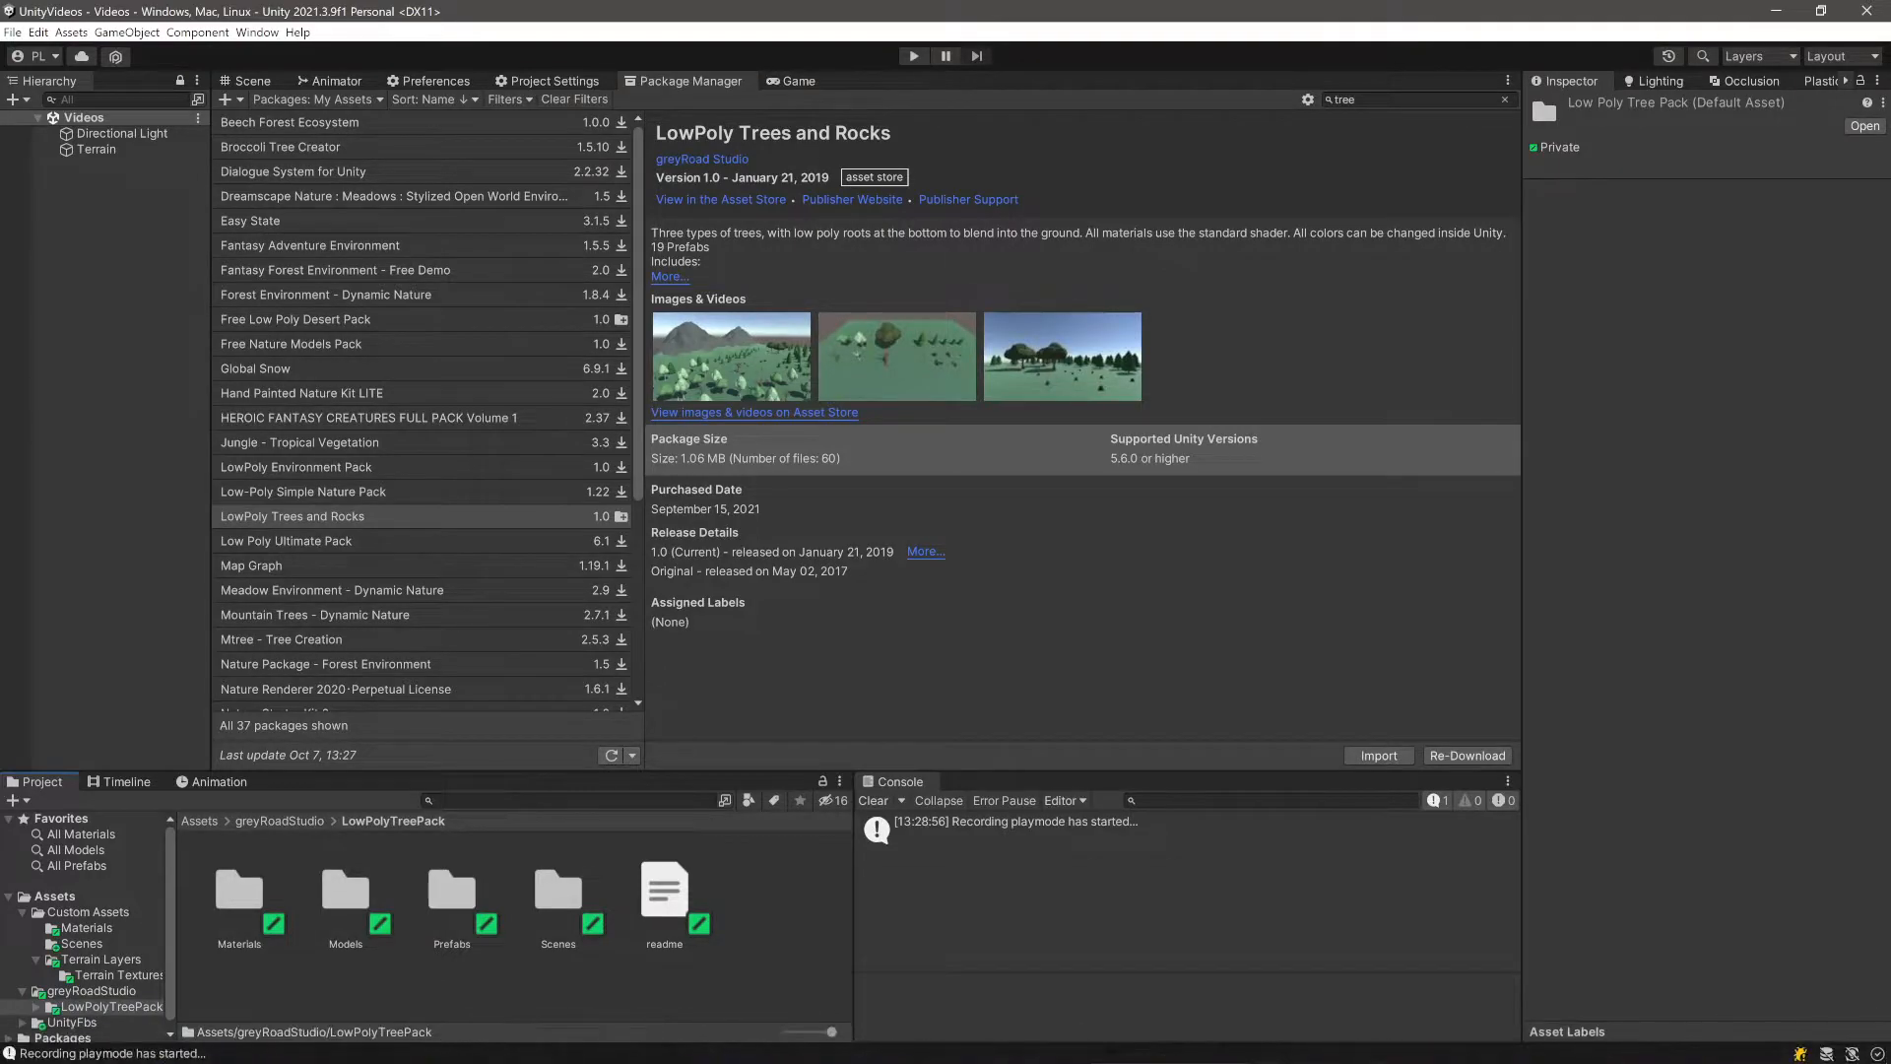
# - Browse the Scenes, Models and Prefabs folders of LowPolyTreePack to examine the available tree and rock assets
pyautogui.doubleClick(558, 891)
pyautogui.click(392, 821)
pyautogui.doubleClick(452, 892)
pyautogui.scroll(-5, 512, 926)
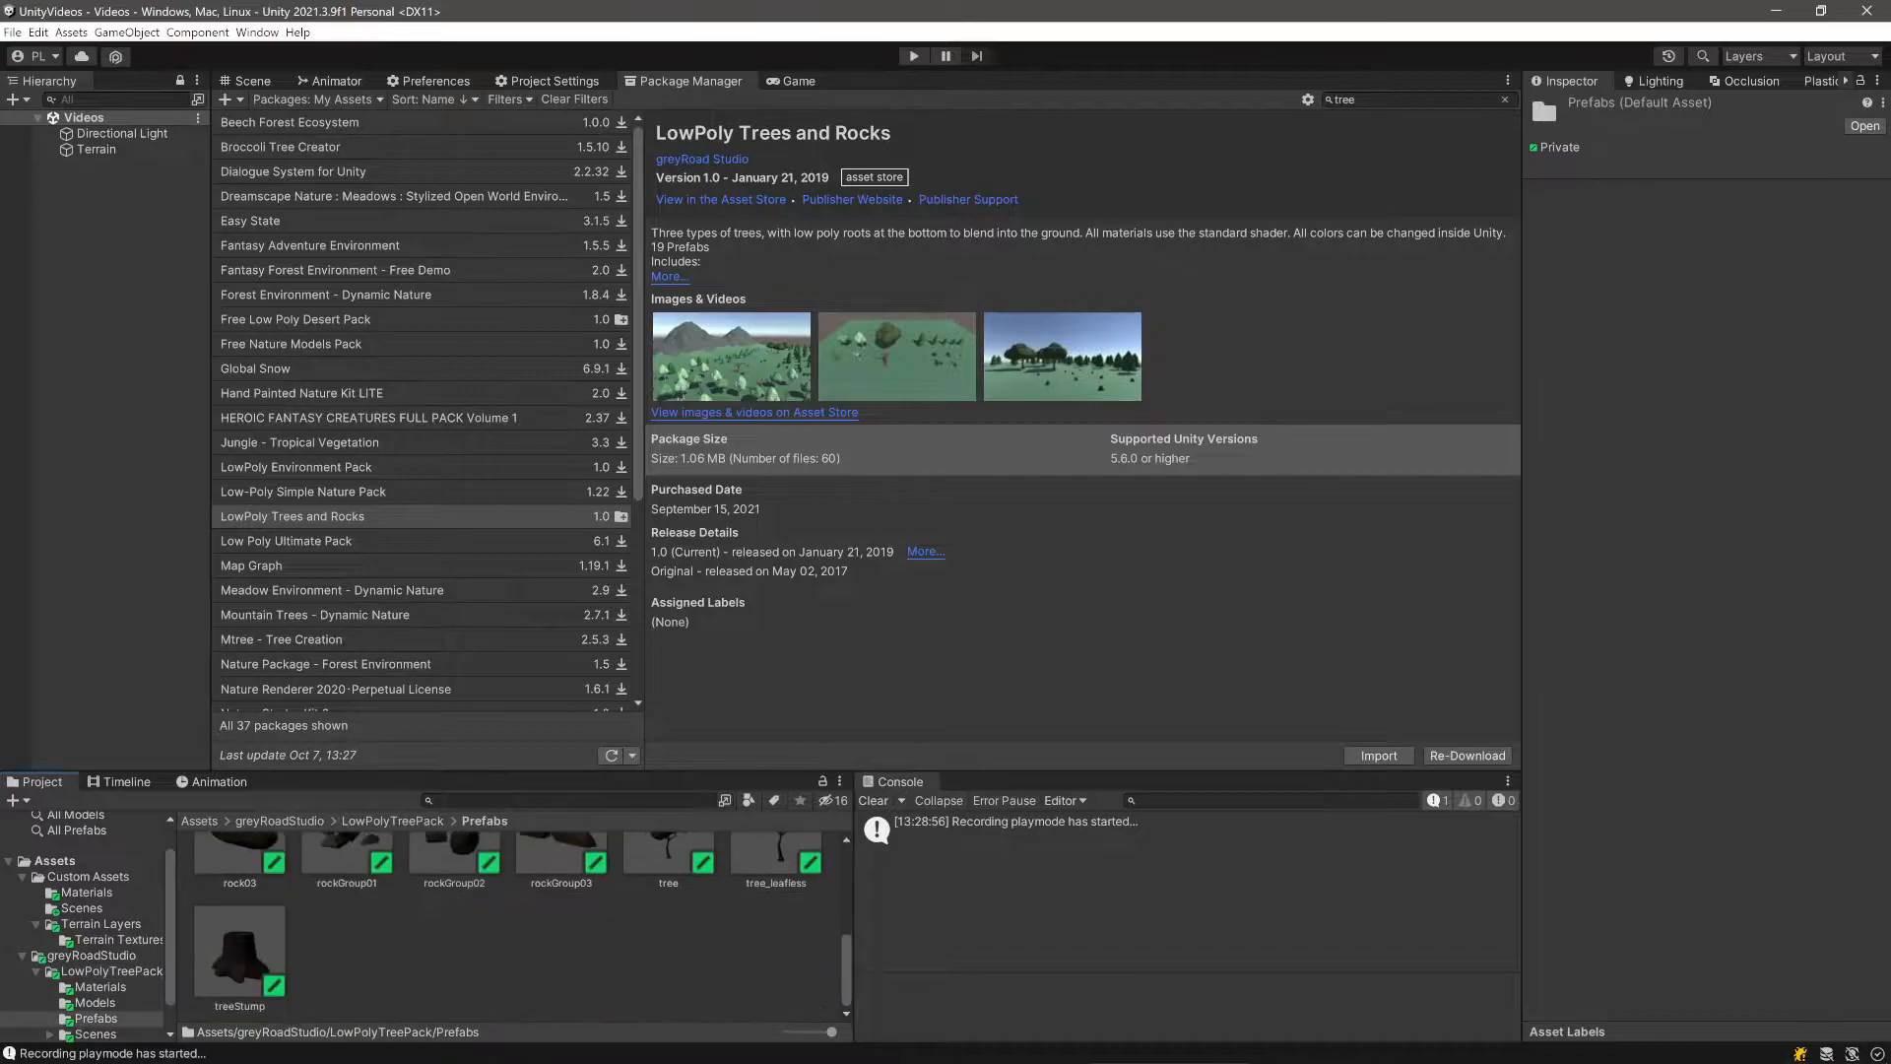
pyautogui.scroll(5, 512, 926)
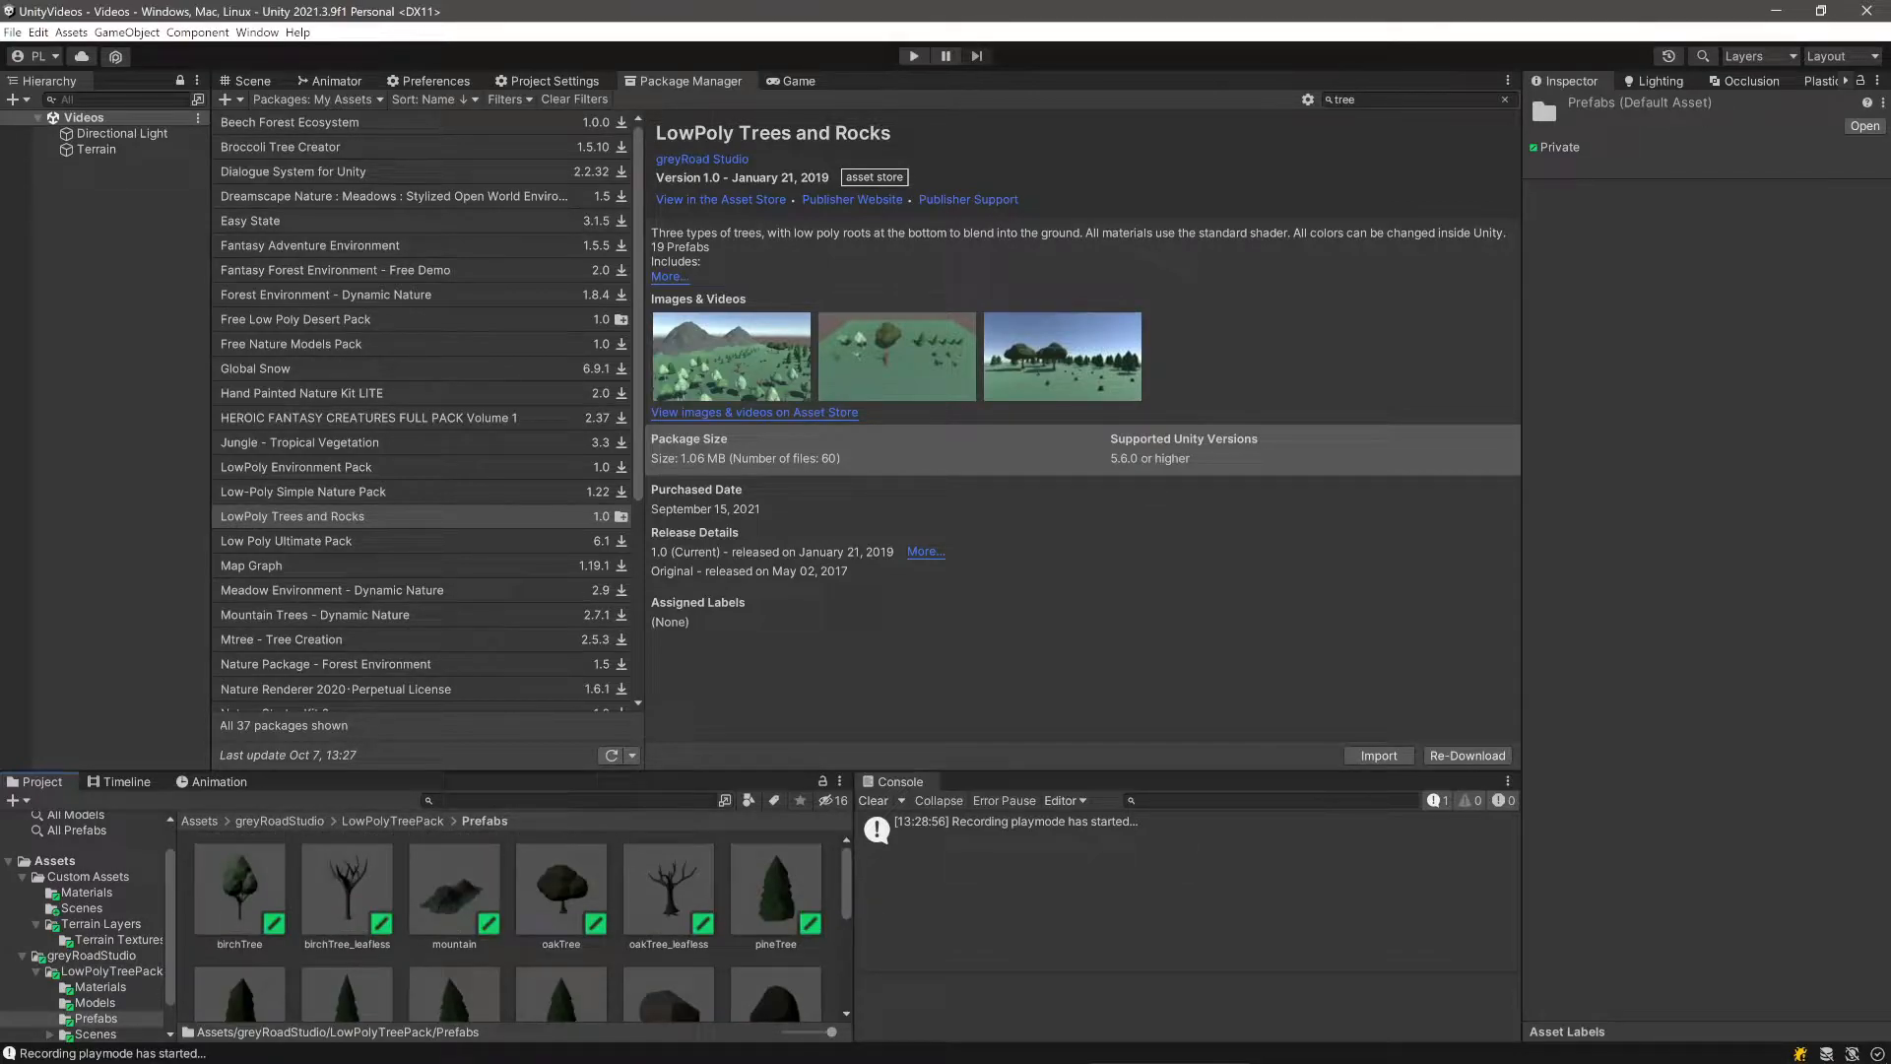
pyautogui.scroll(-4, 522, 926)
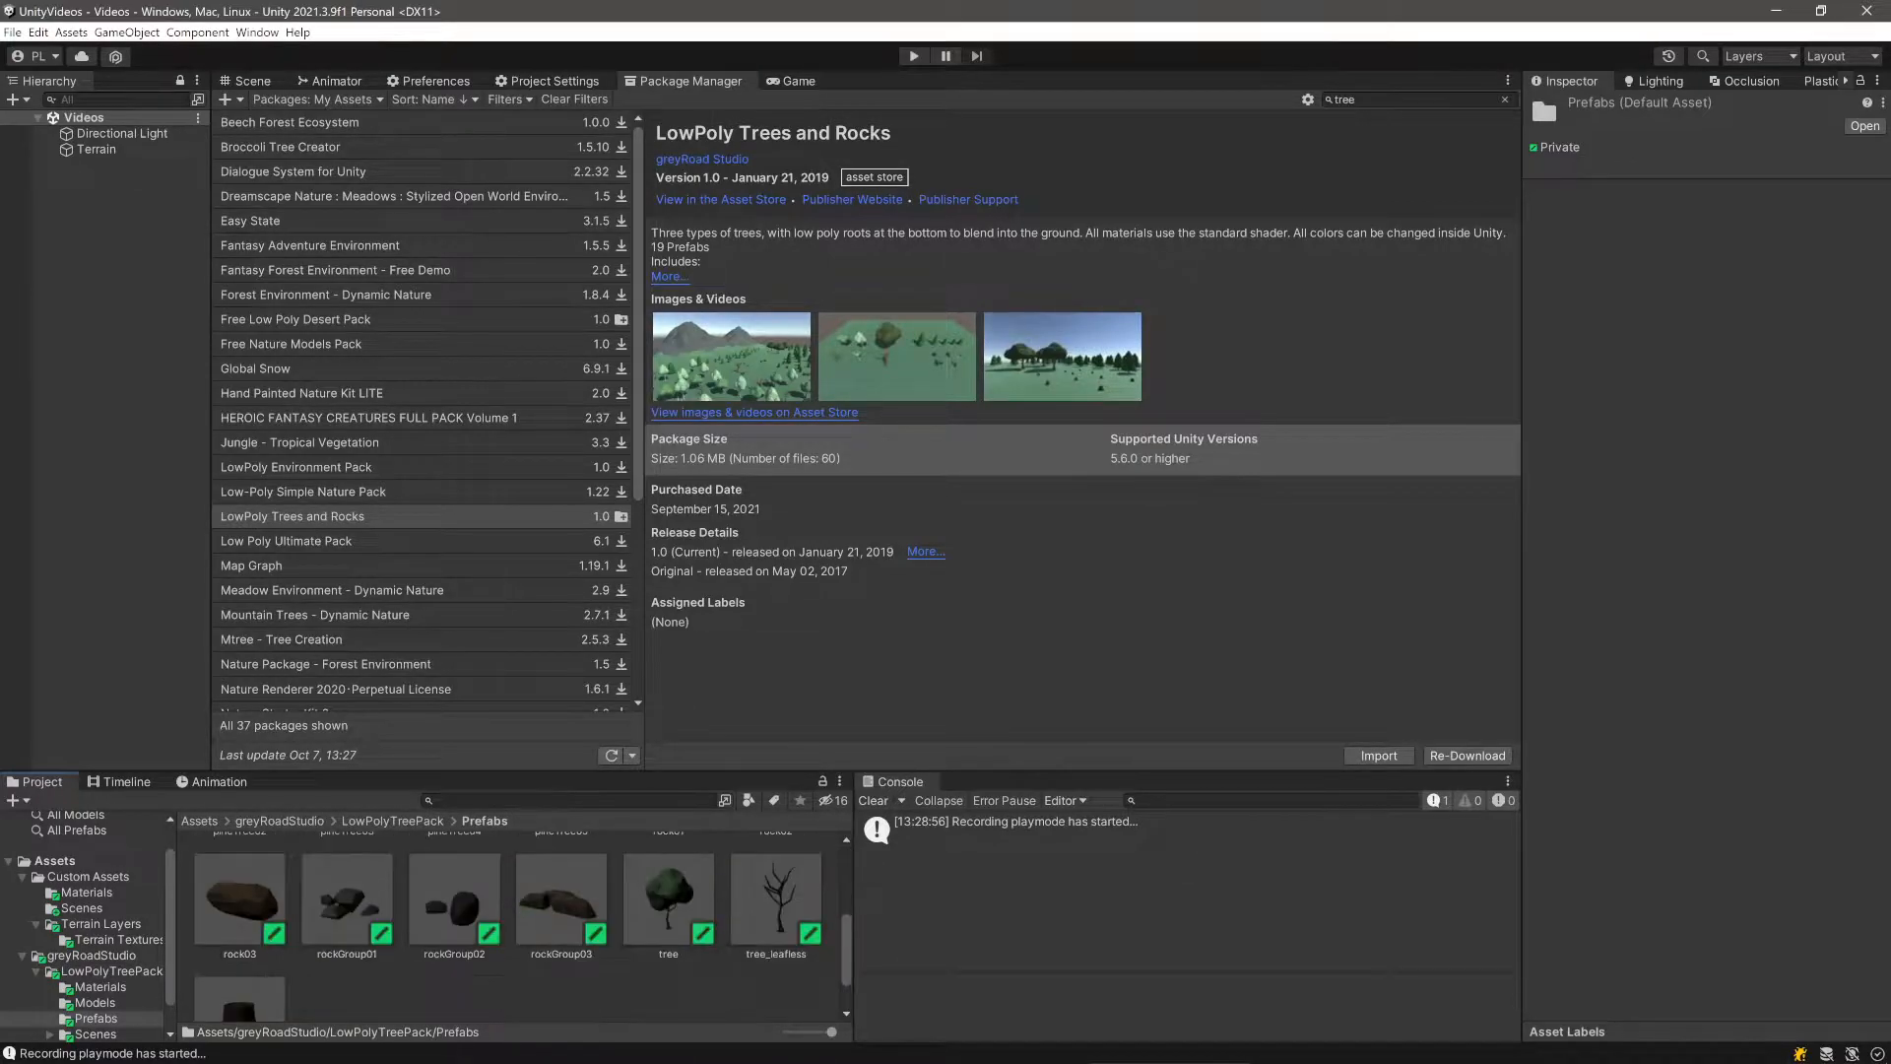
pyautogui.scroll(-1, 513, 926)
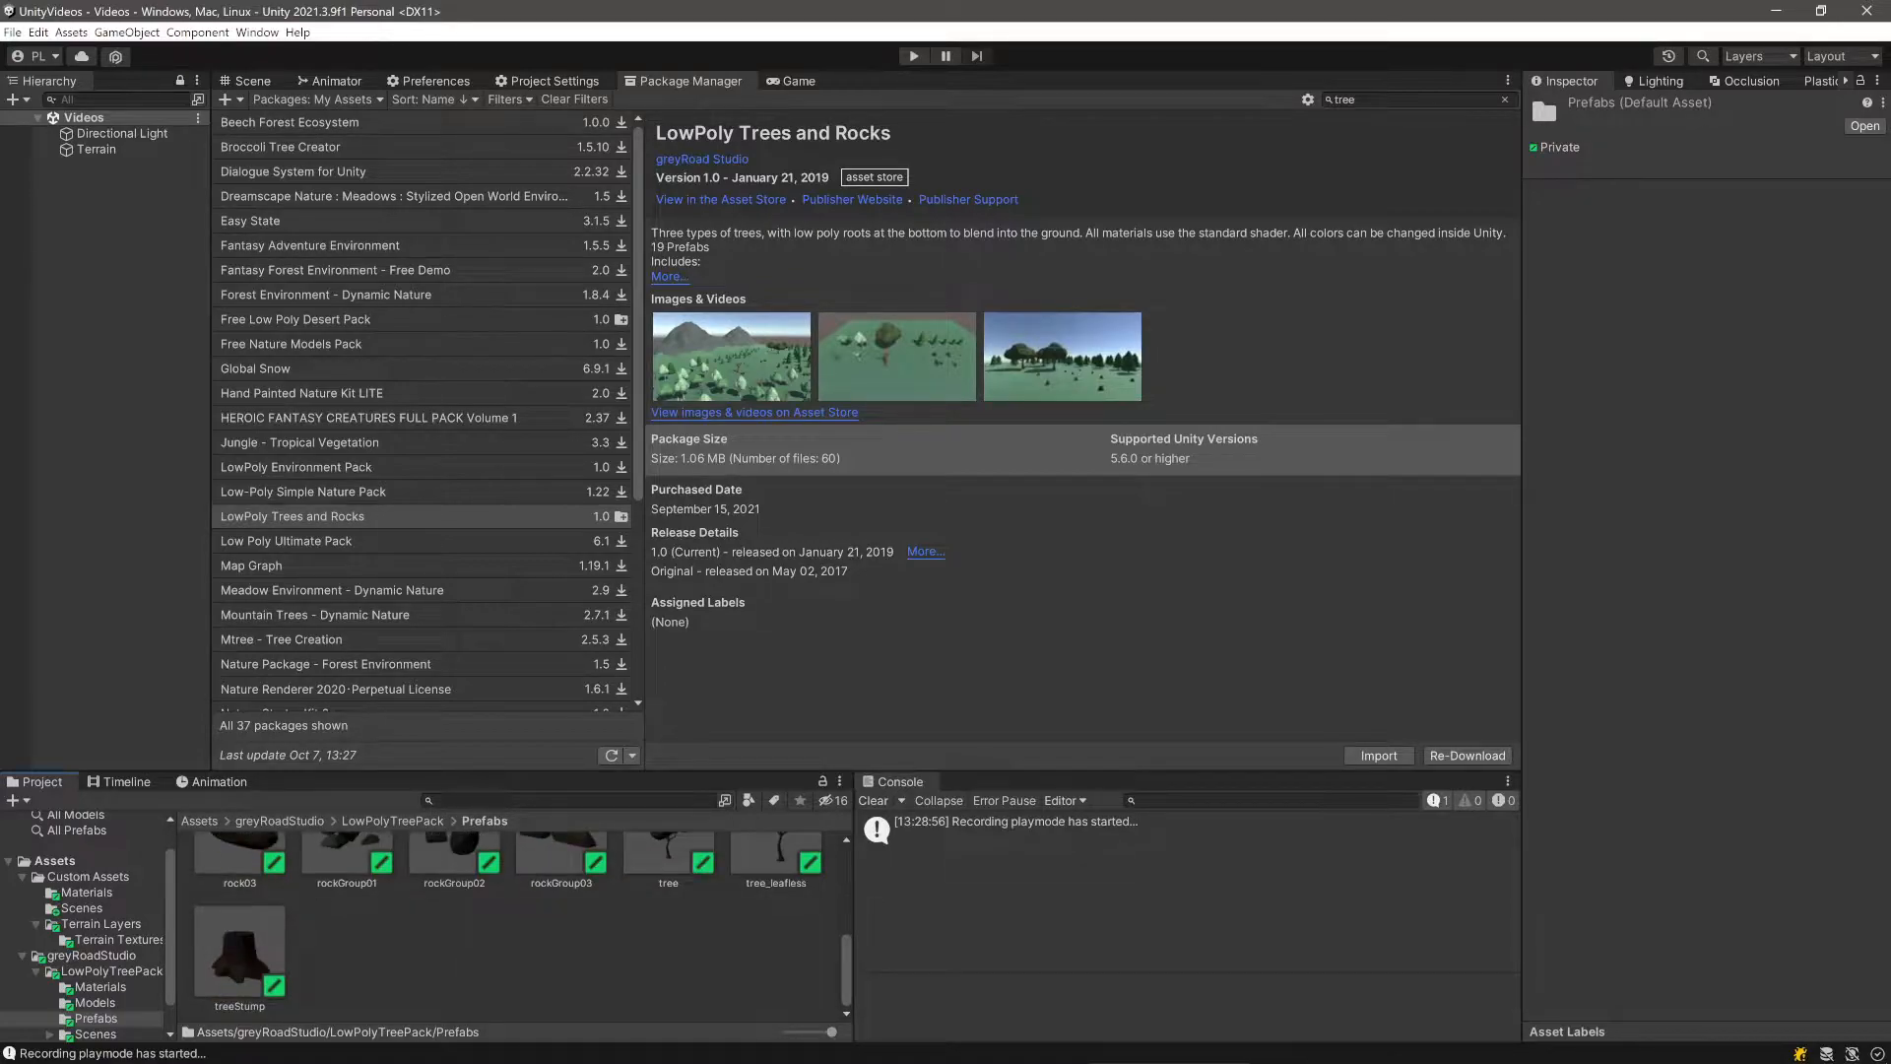
pyautogui.scroll(5, 512, 926)
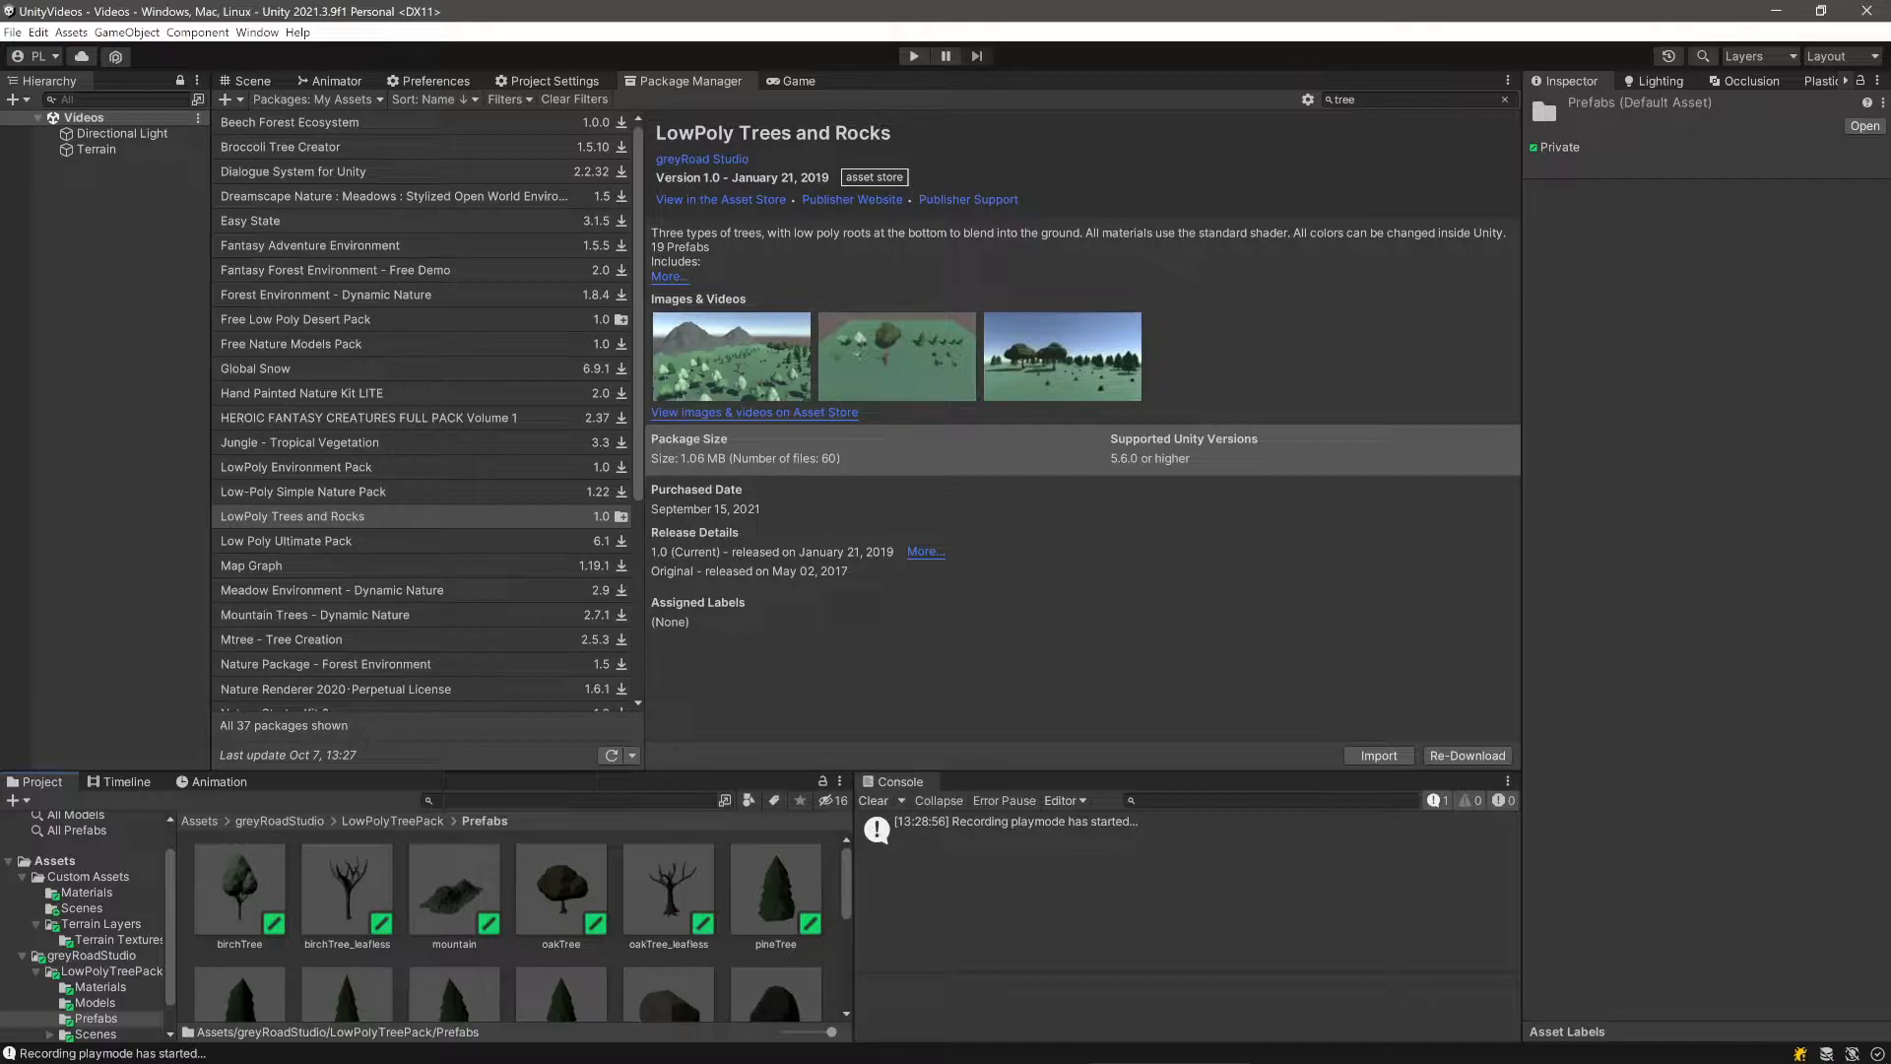
pyautogui.click(392, 821)
pyautogui.doubleClick(346, 891)
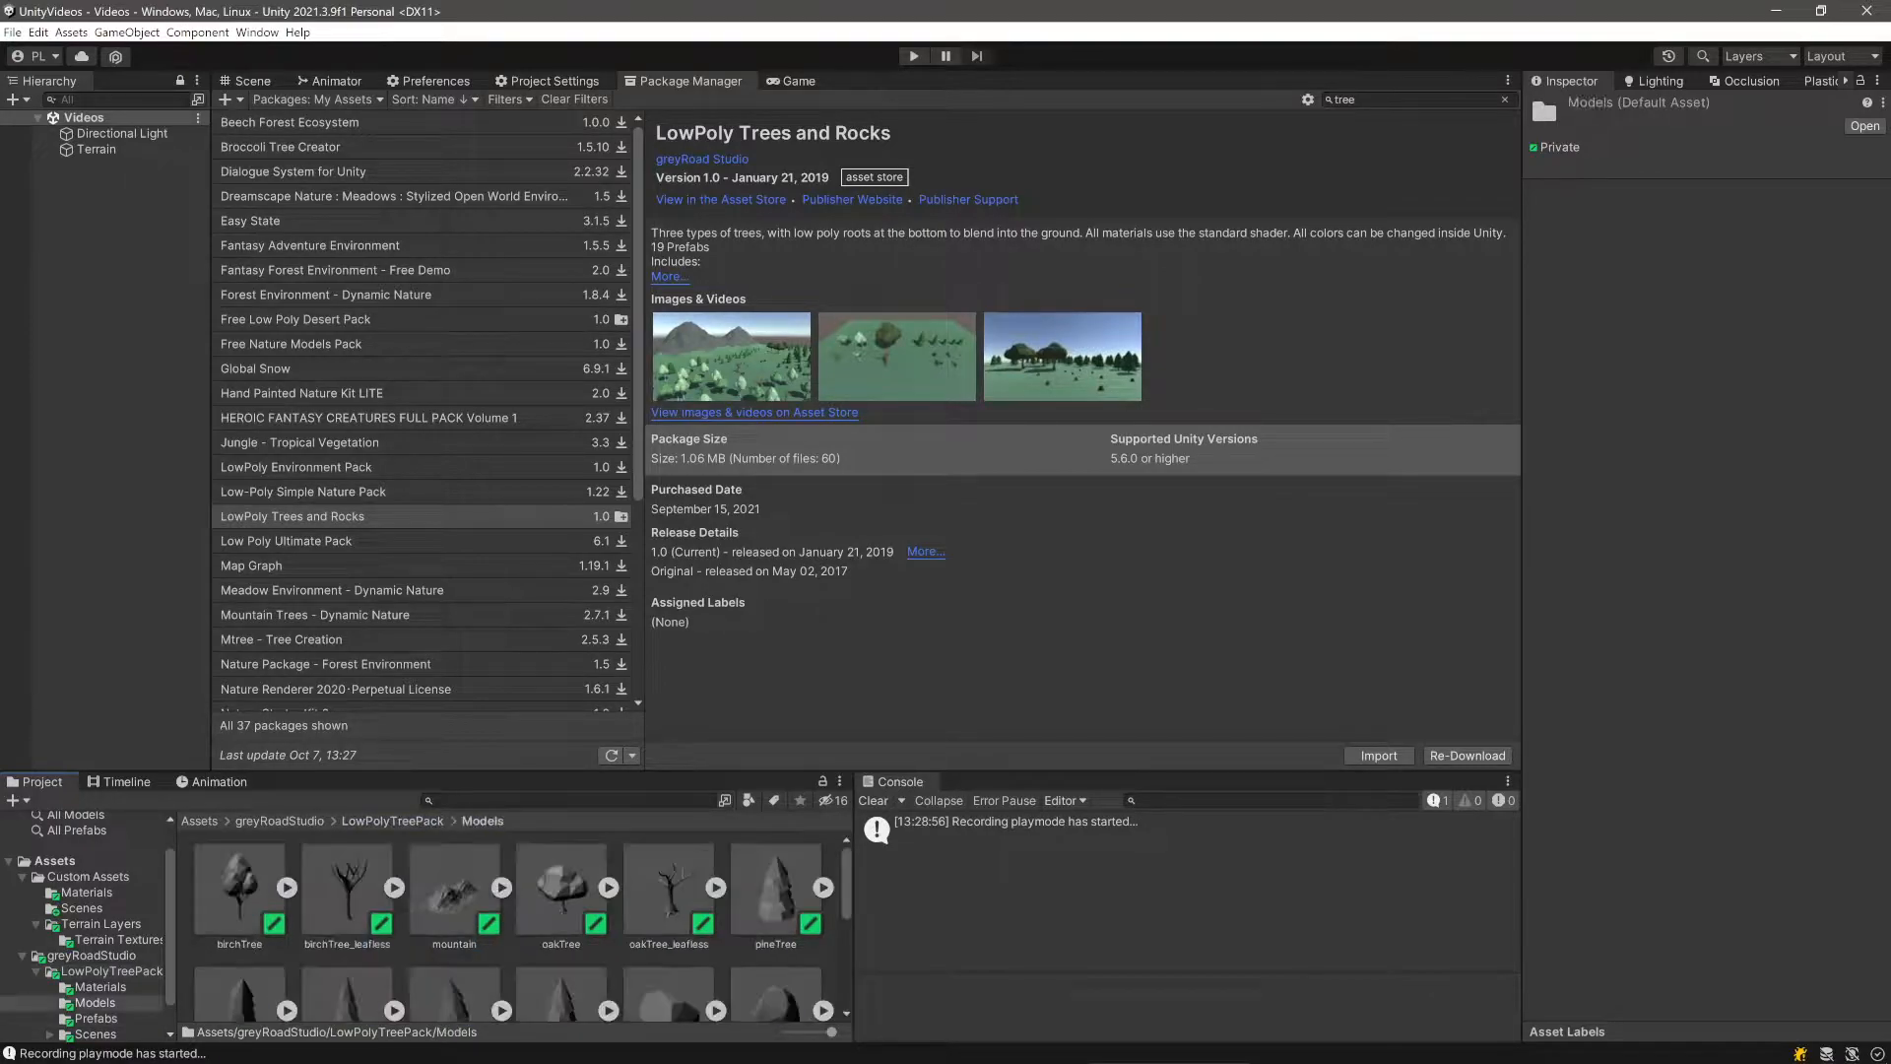
pyautogui.click(392, 821)
pyautogui.doubleClick(453, 891)
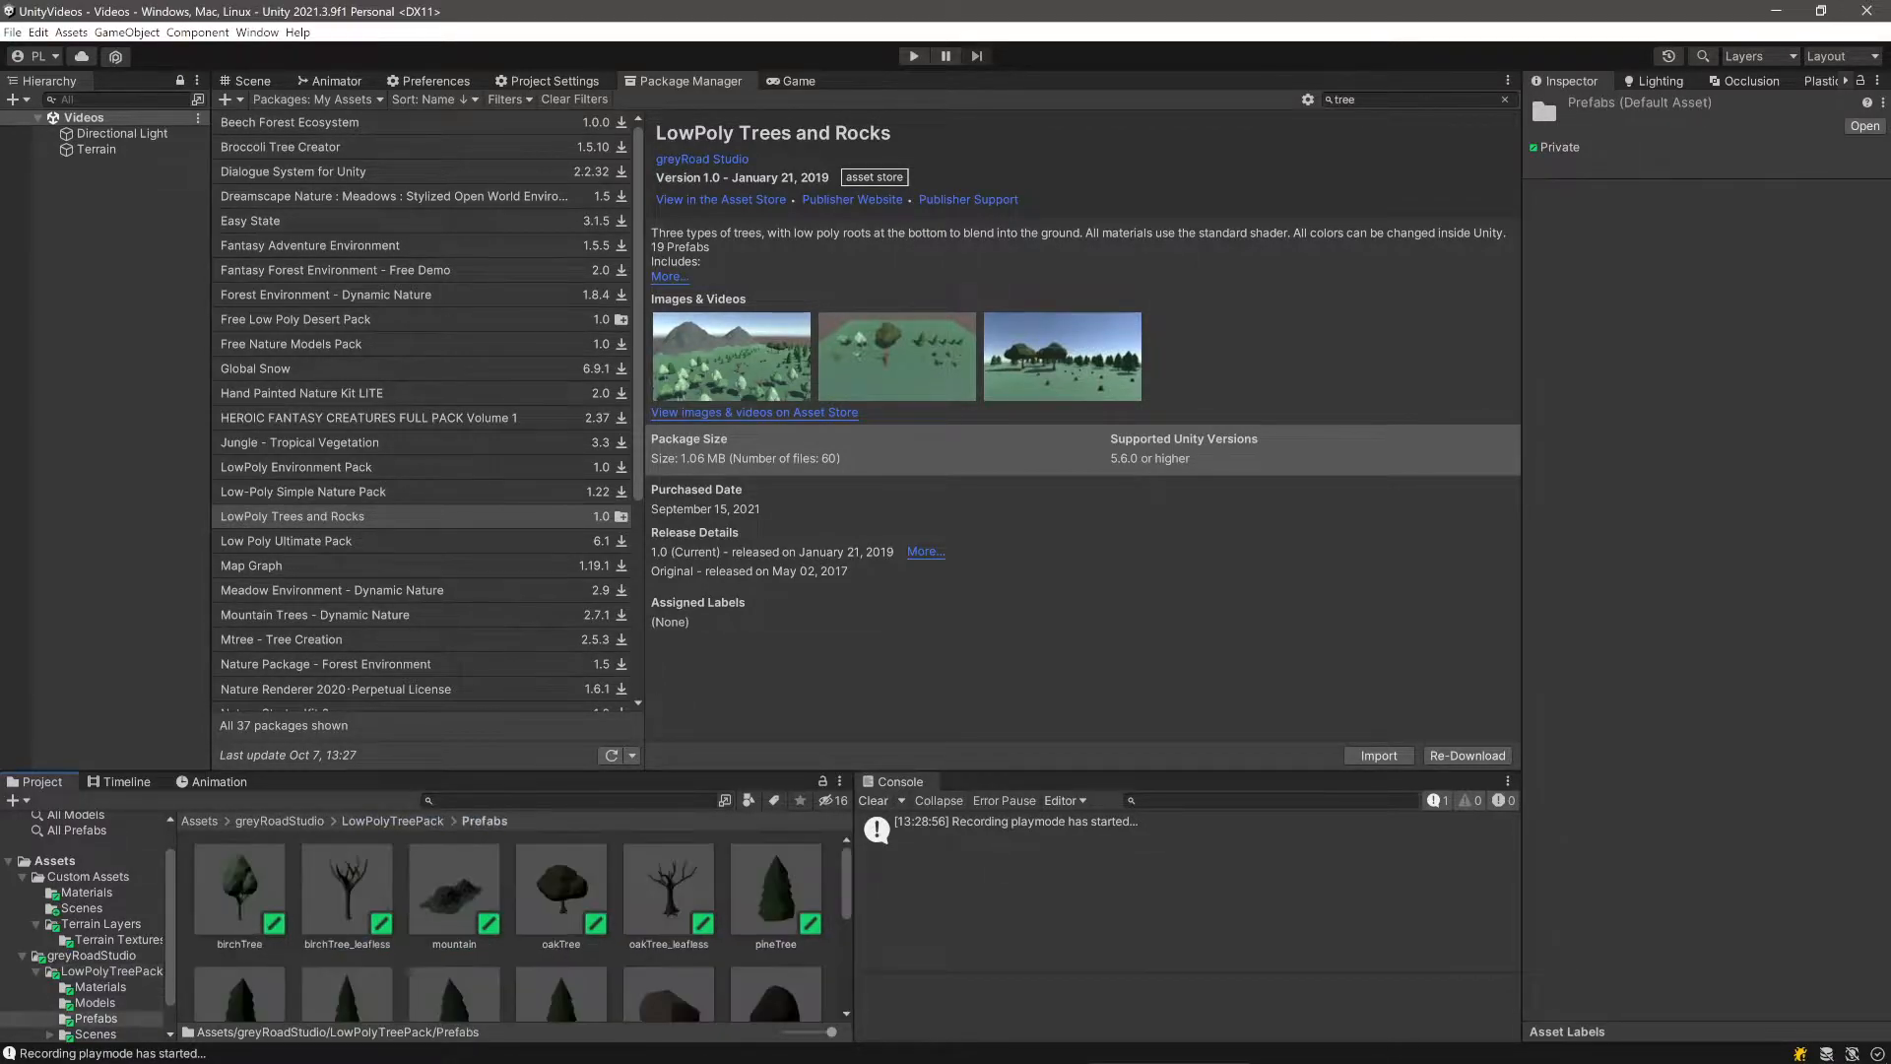
# - Select the terrain in the scene and add the colored birchTree prefab, with bend factor 0, as a paintable tree
pyautogui.click(252, 81)
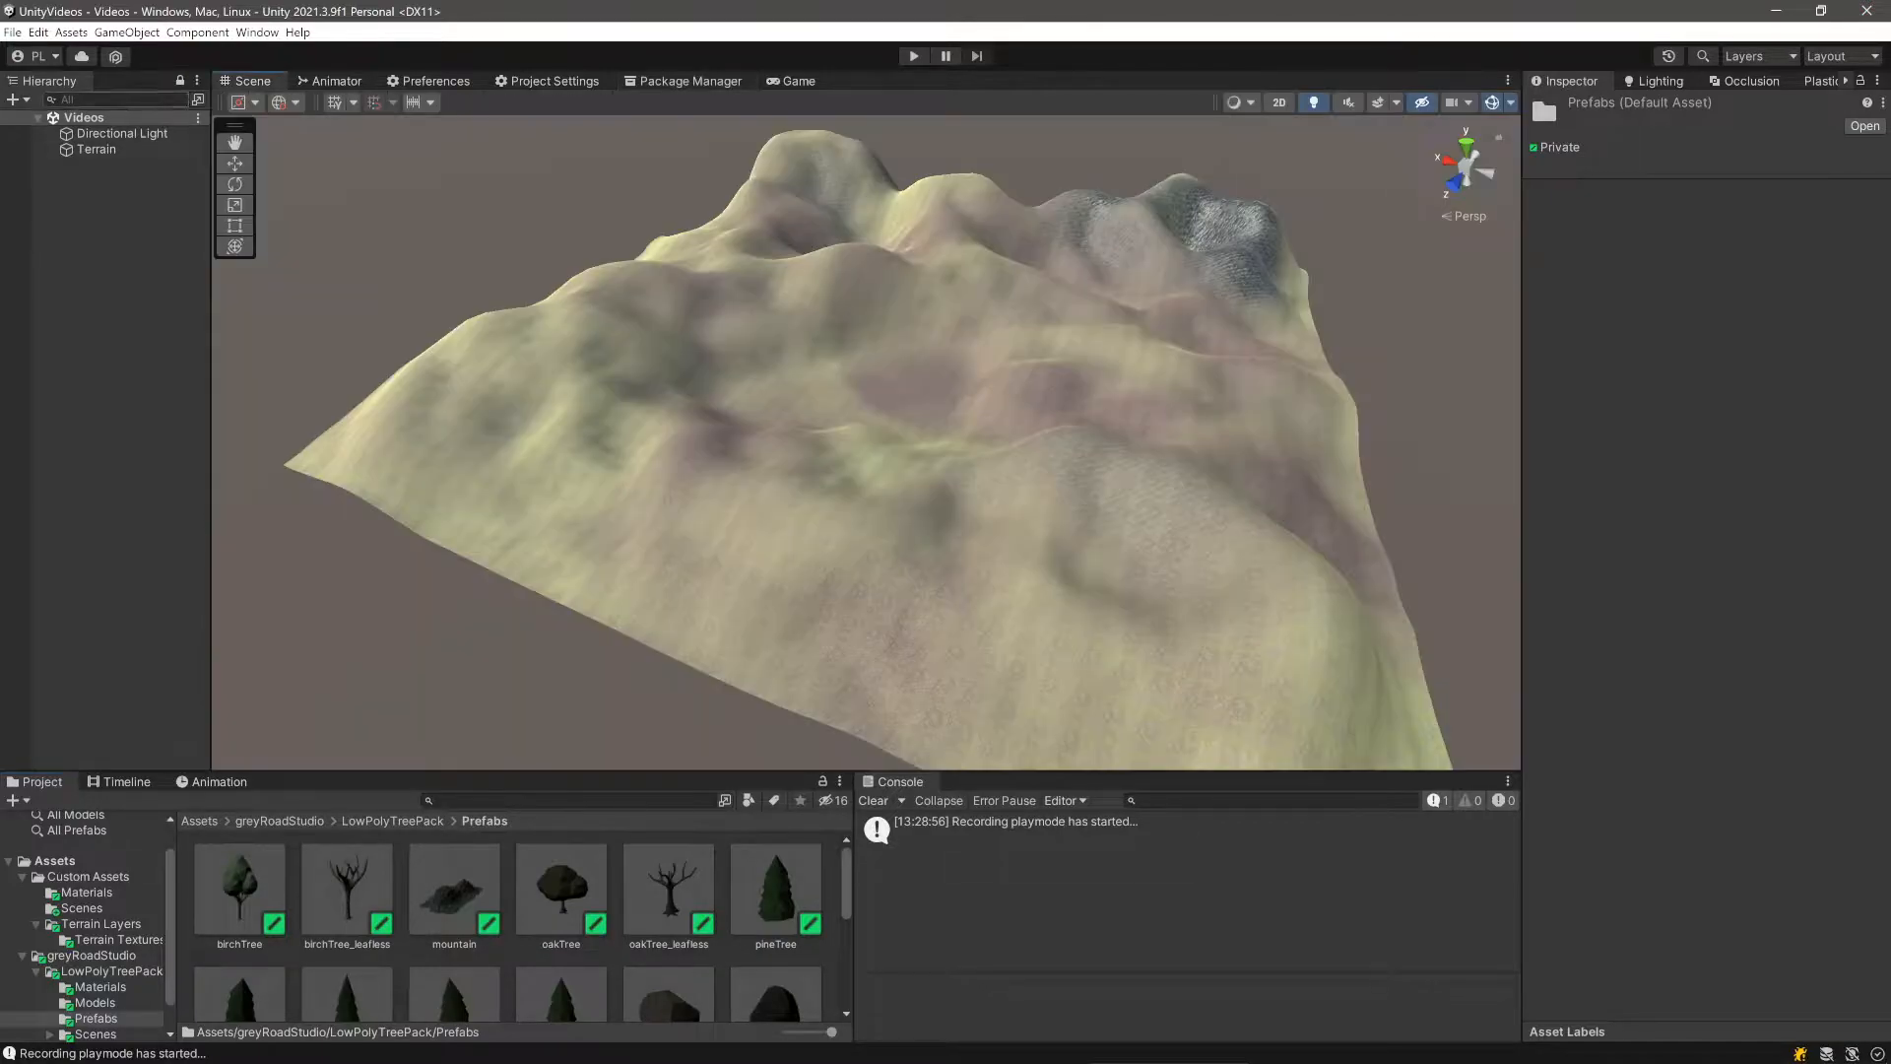
pyautogui.click(96, 150)
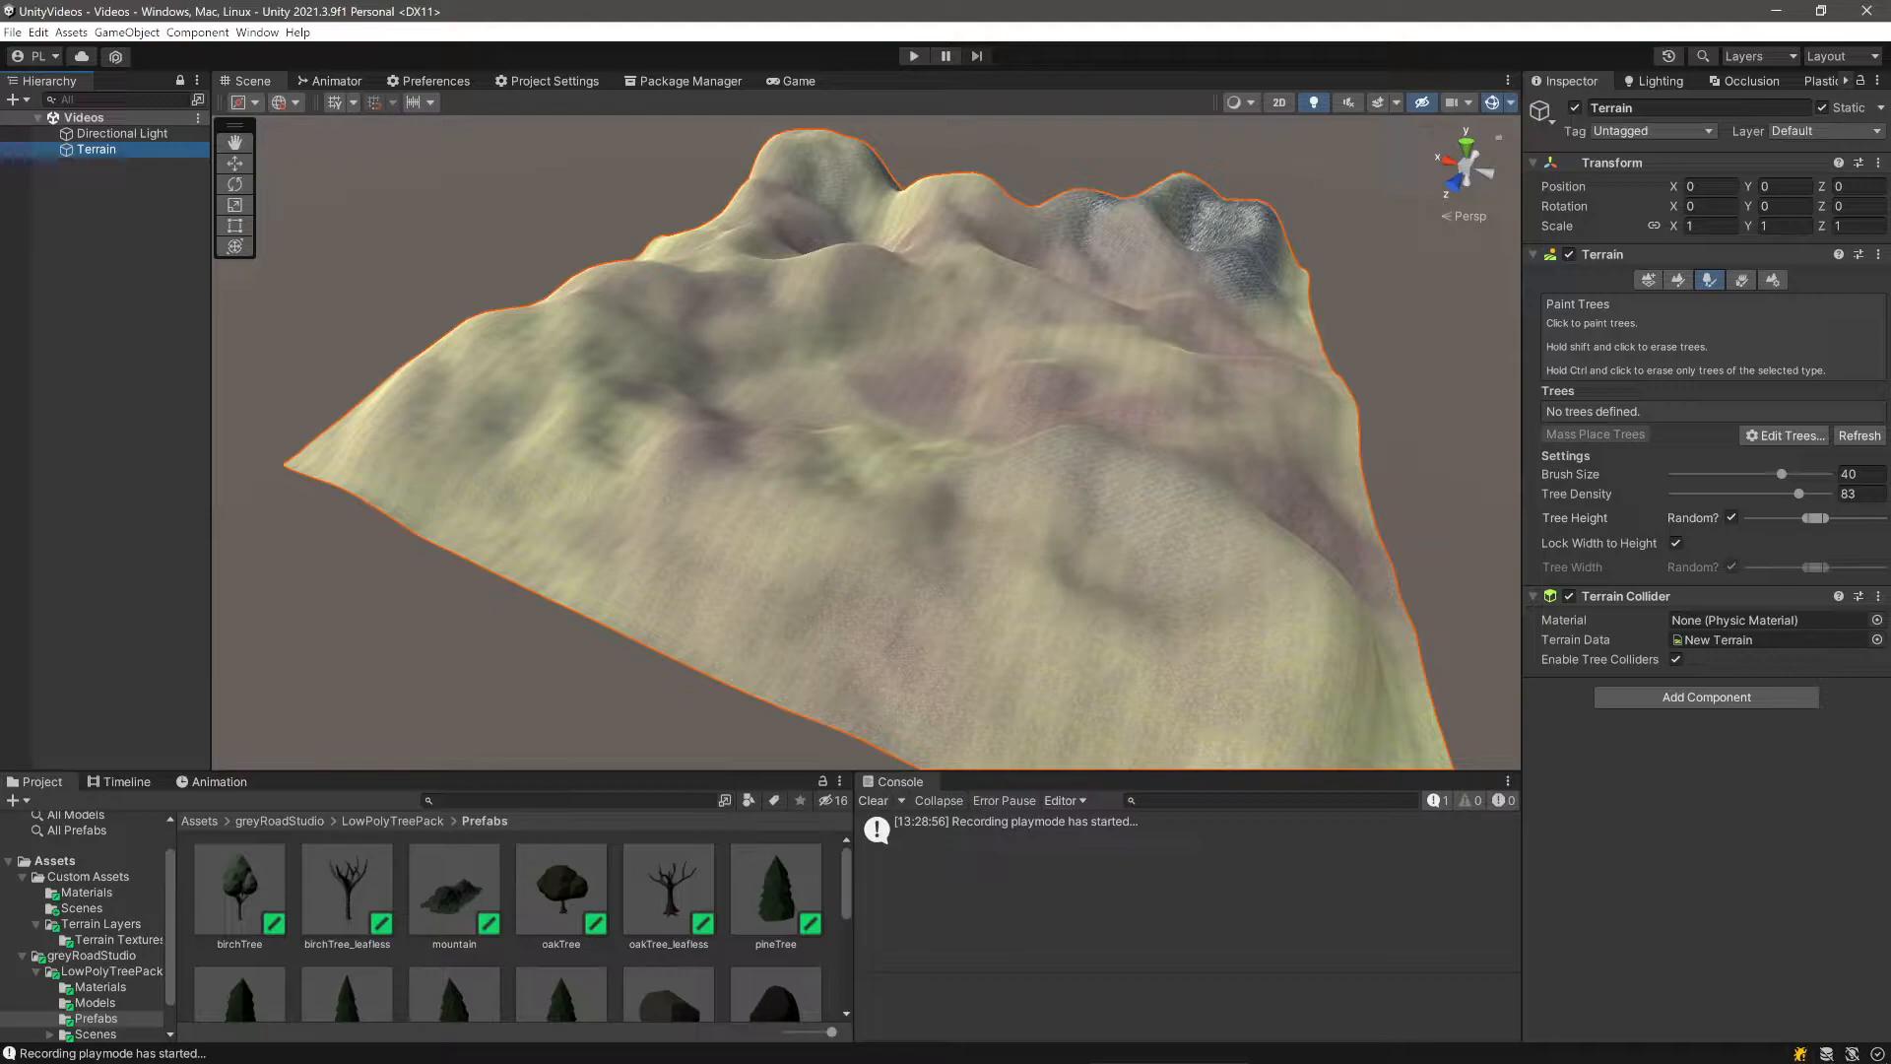
pyautogui.click(1788, 435)
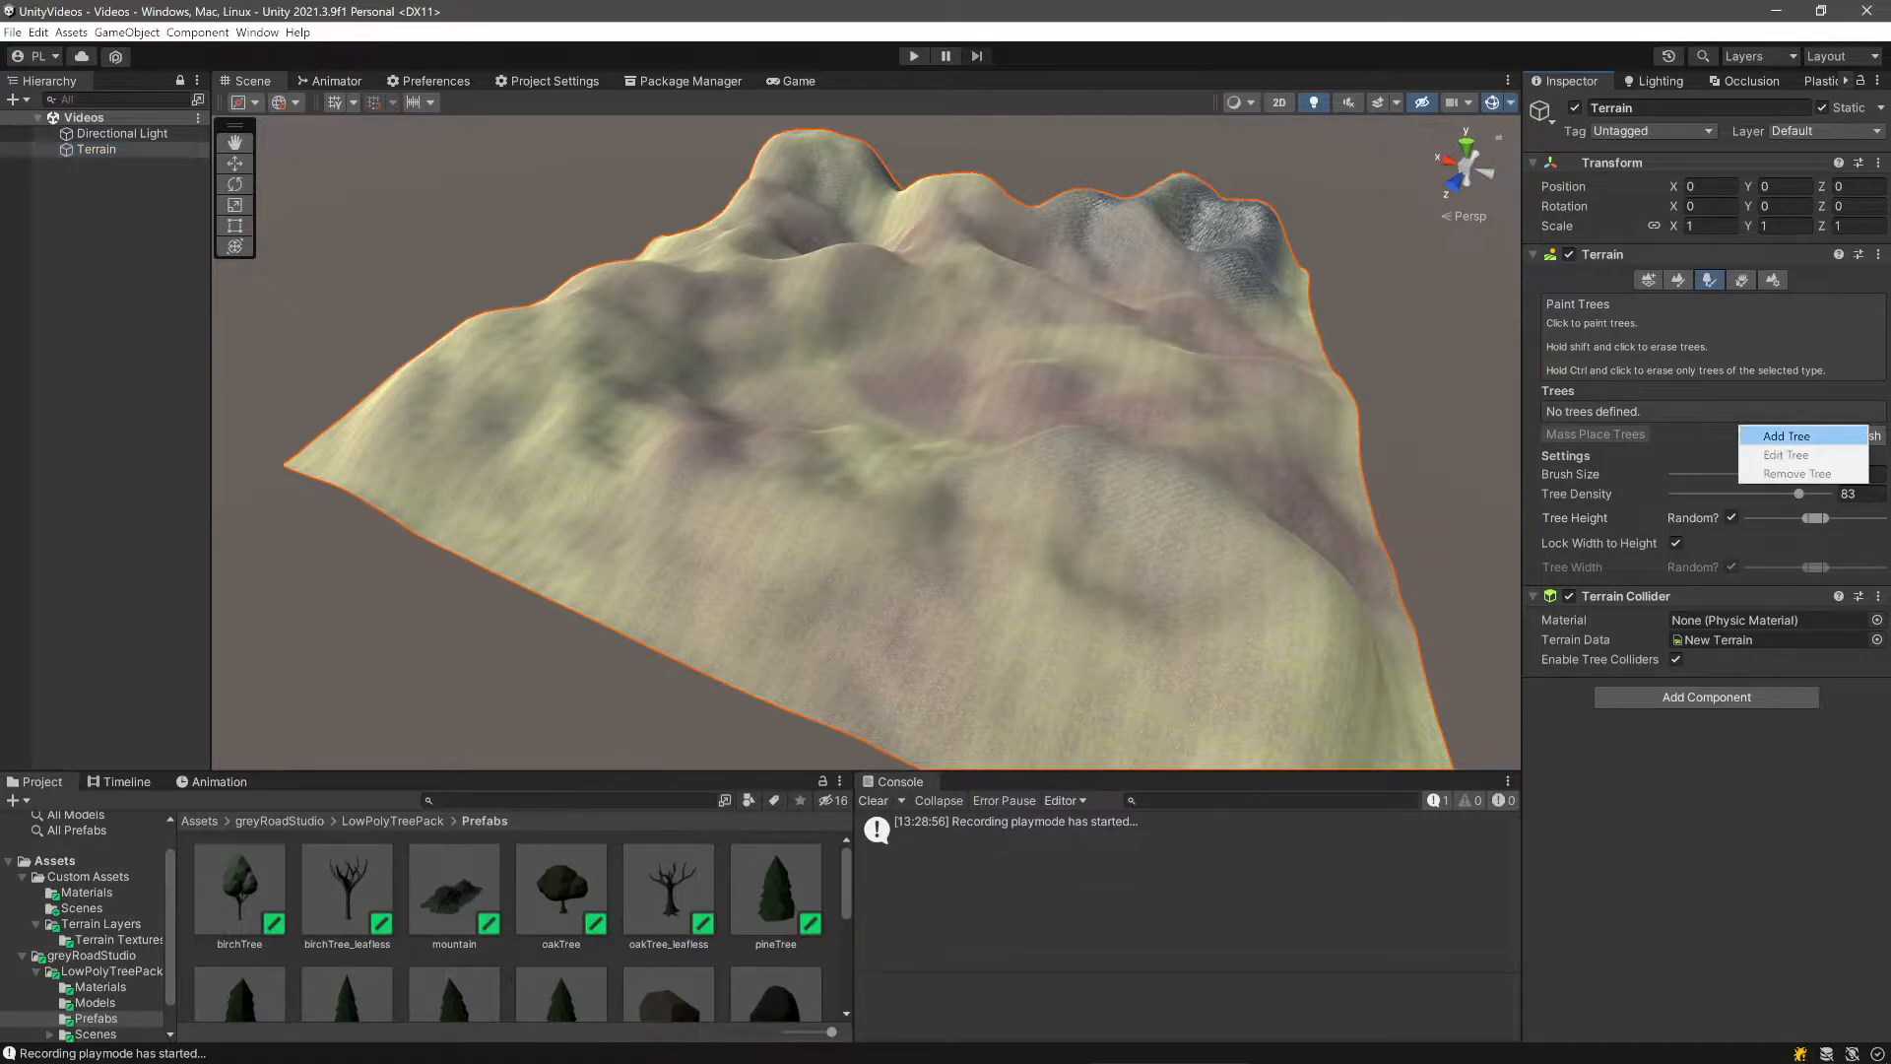
pyautogui.click(1774, 445)
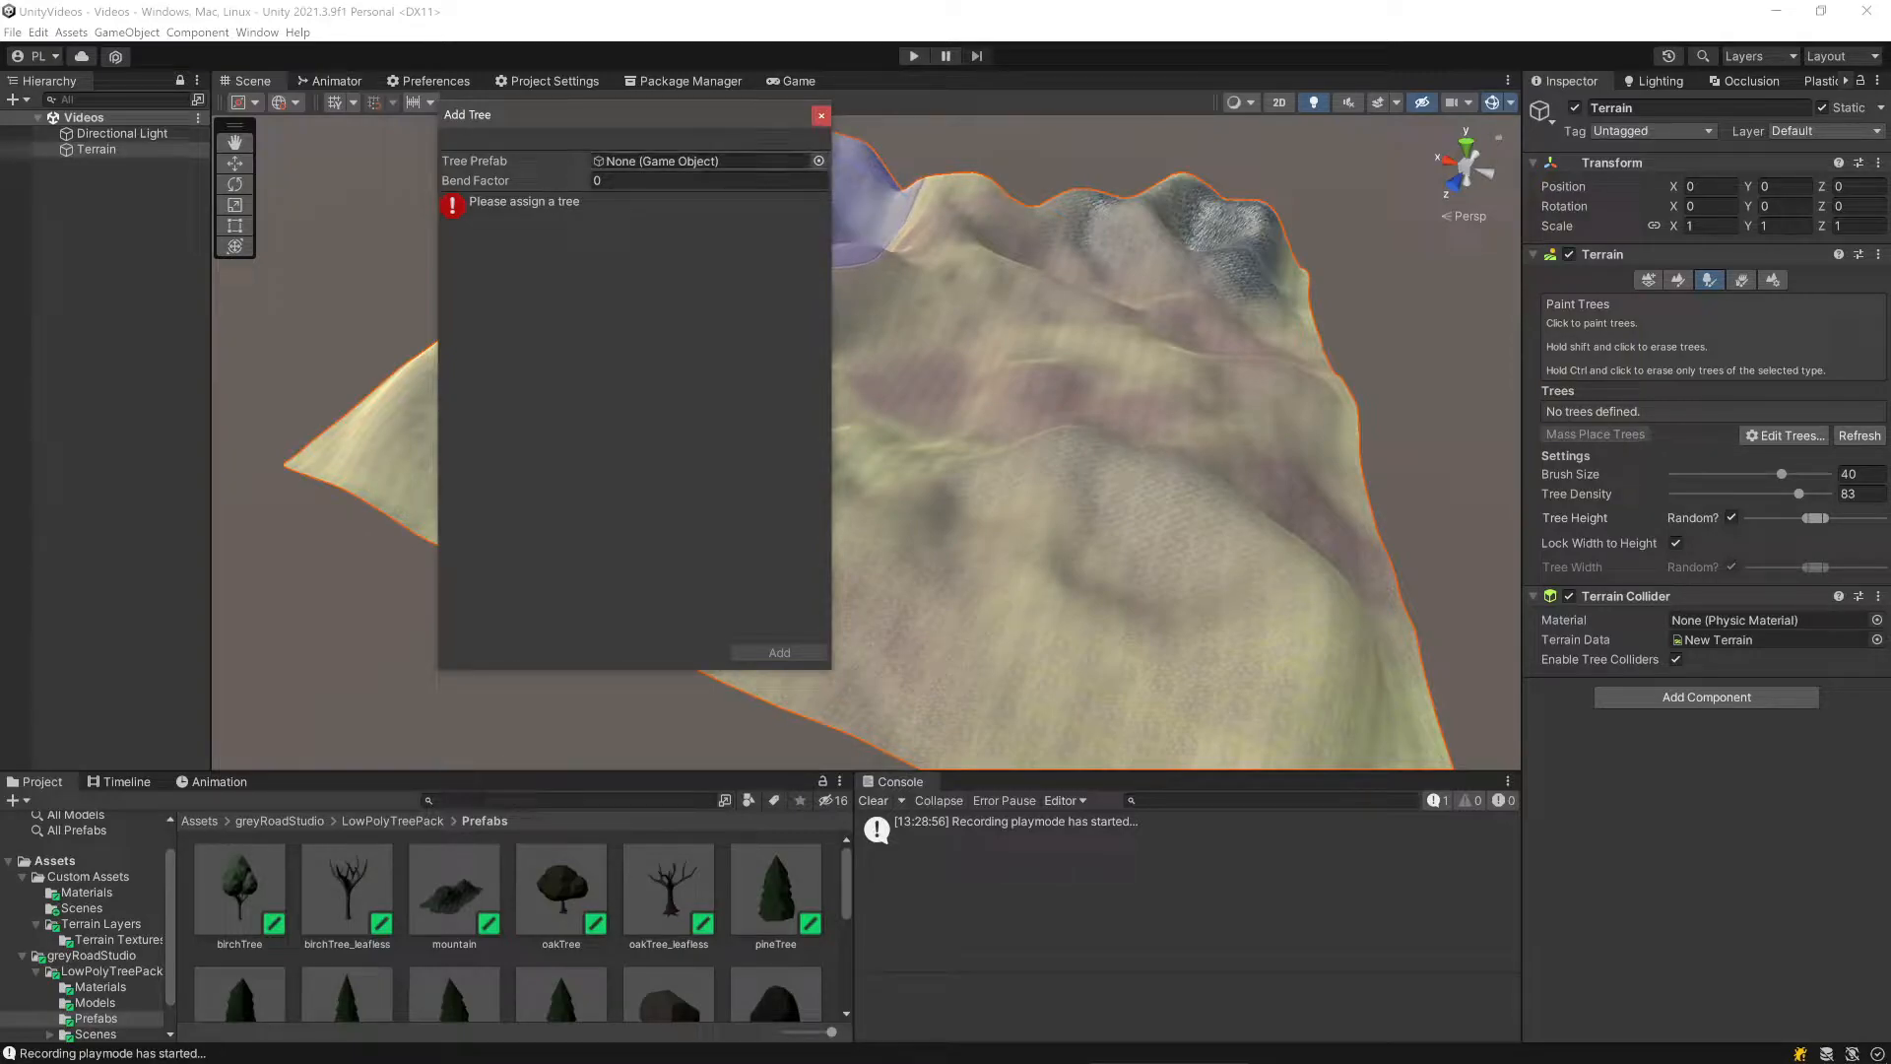
pyautogui.click(819, 161)
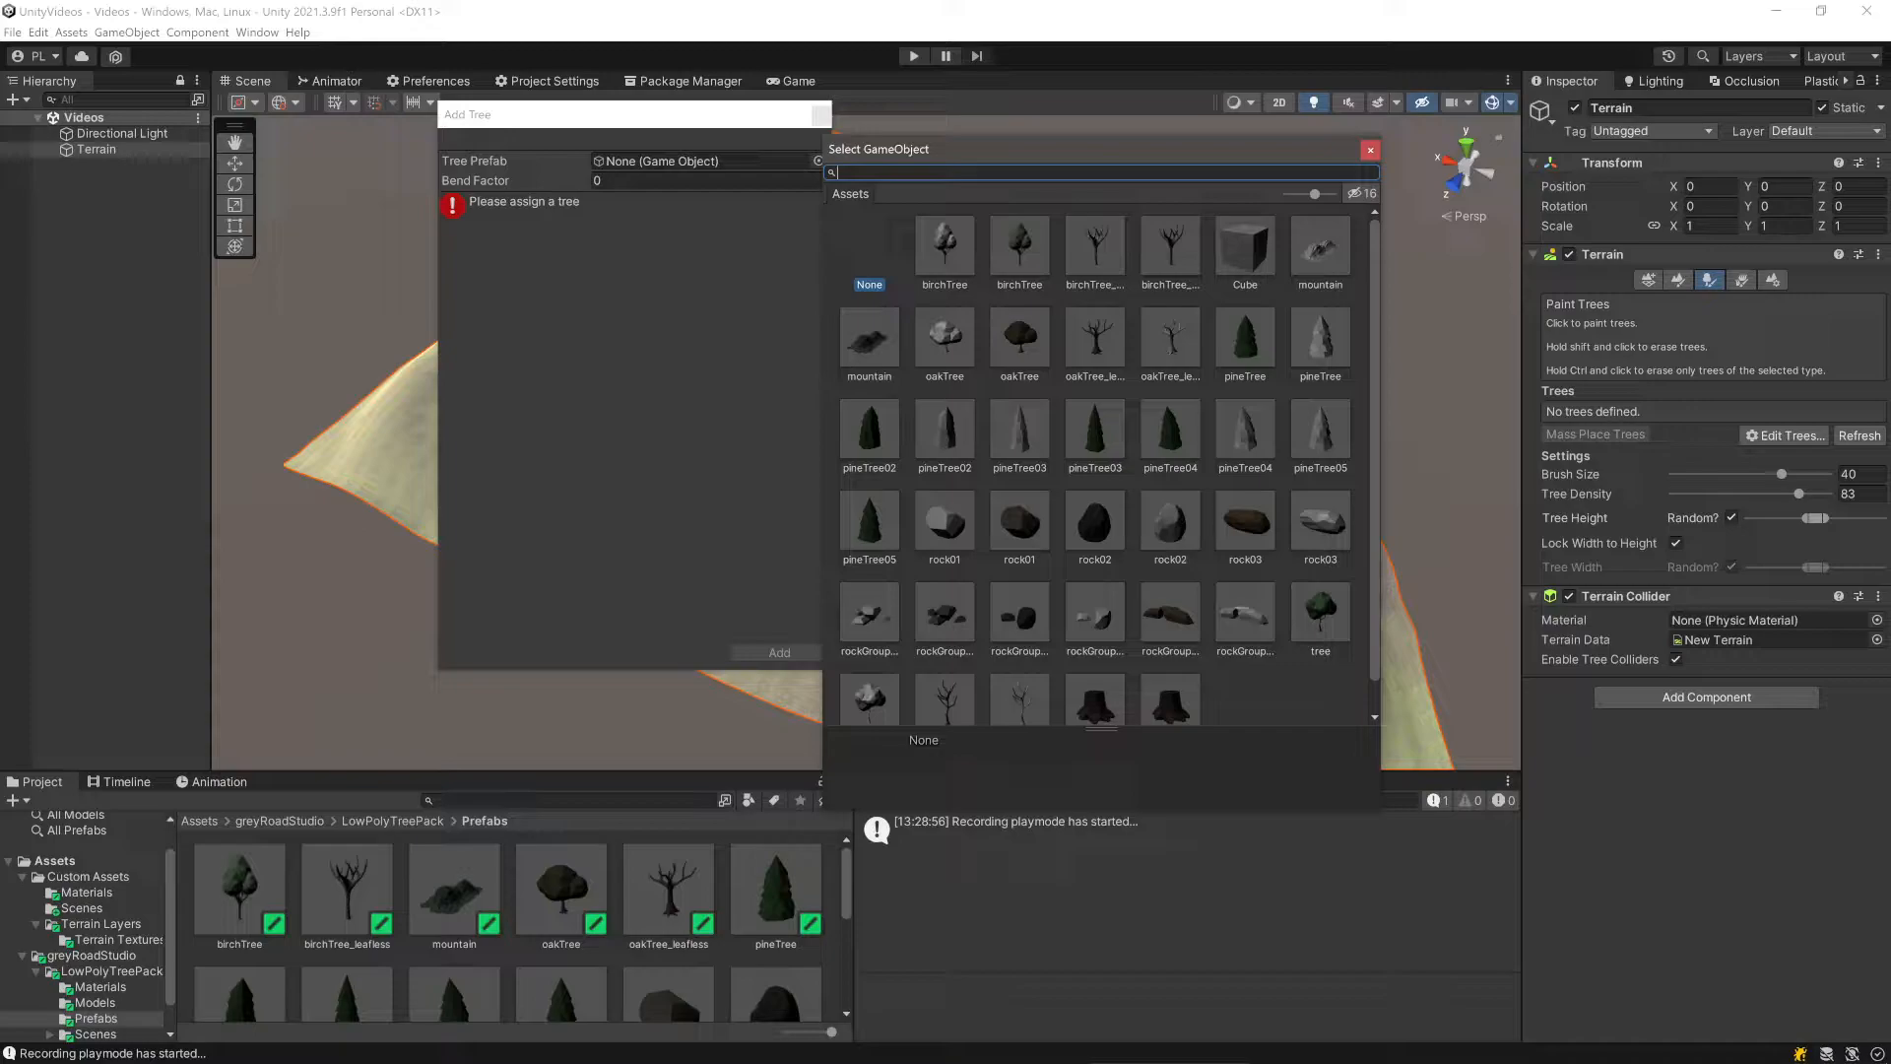
pyautogui.scroll(-1, 1102, 463)
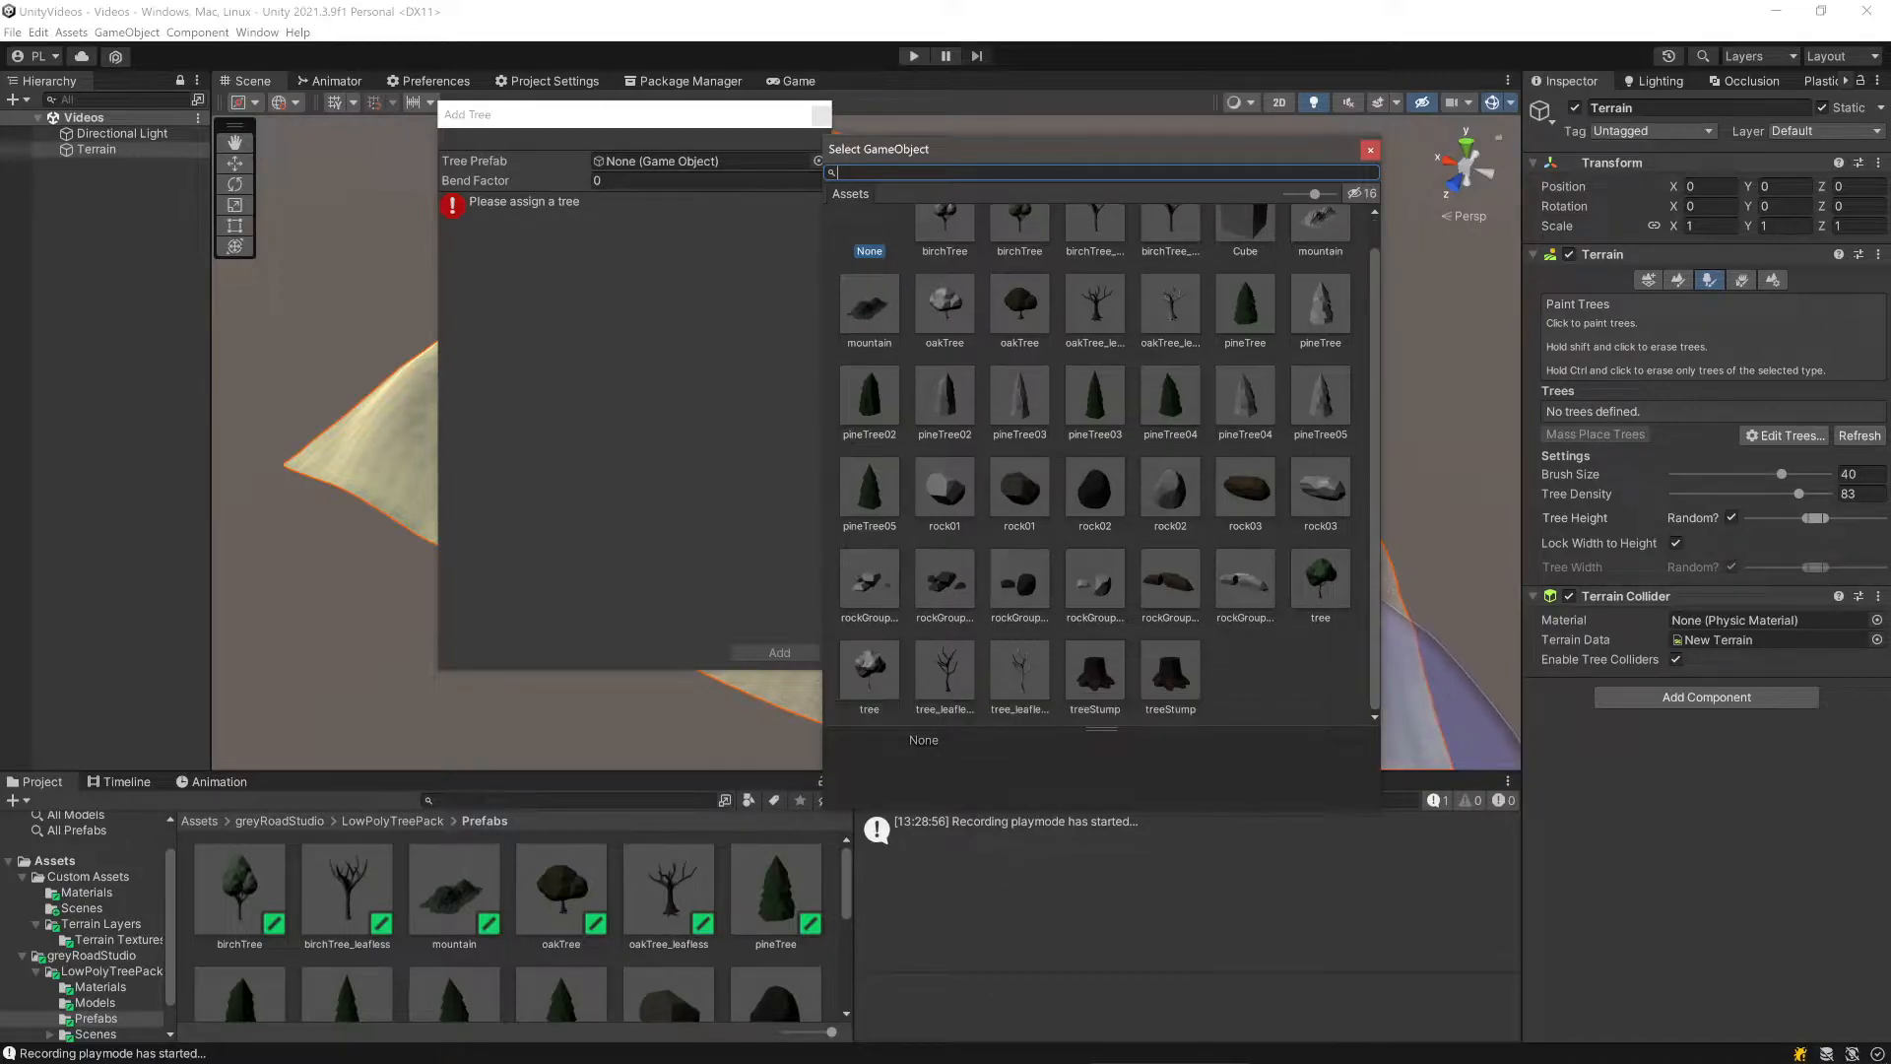
pyautogui.scroll(1, 1101, 463)
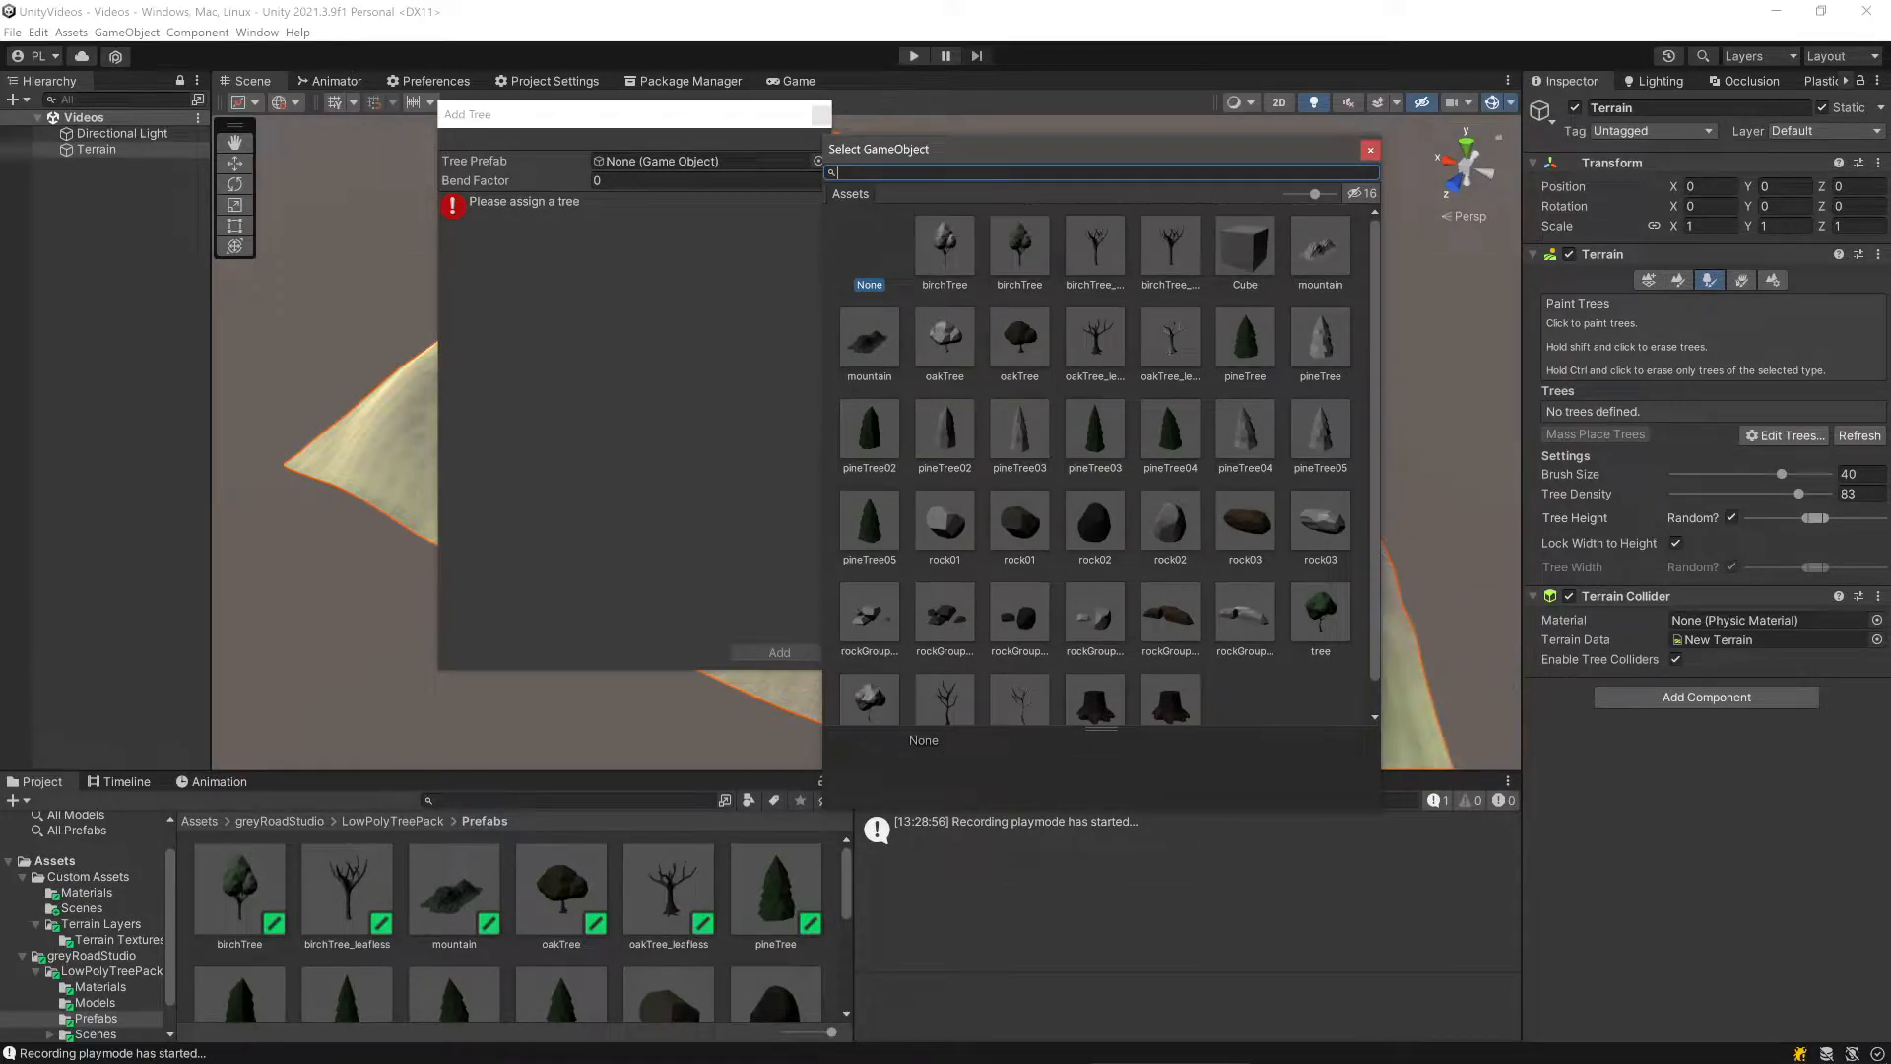
pyautogui.doubleClick(1020, 248)
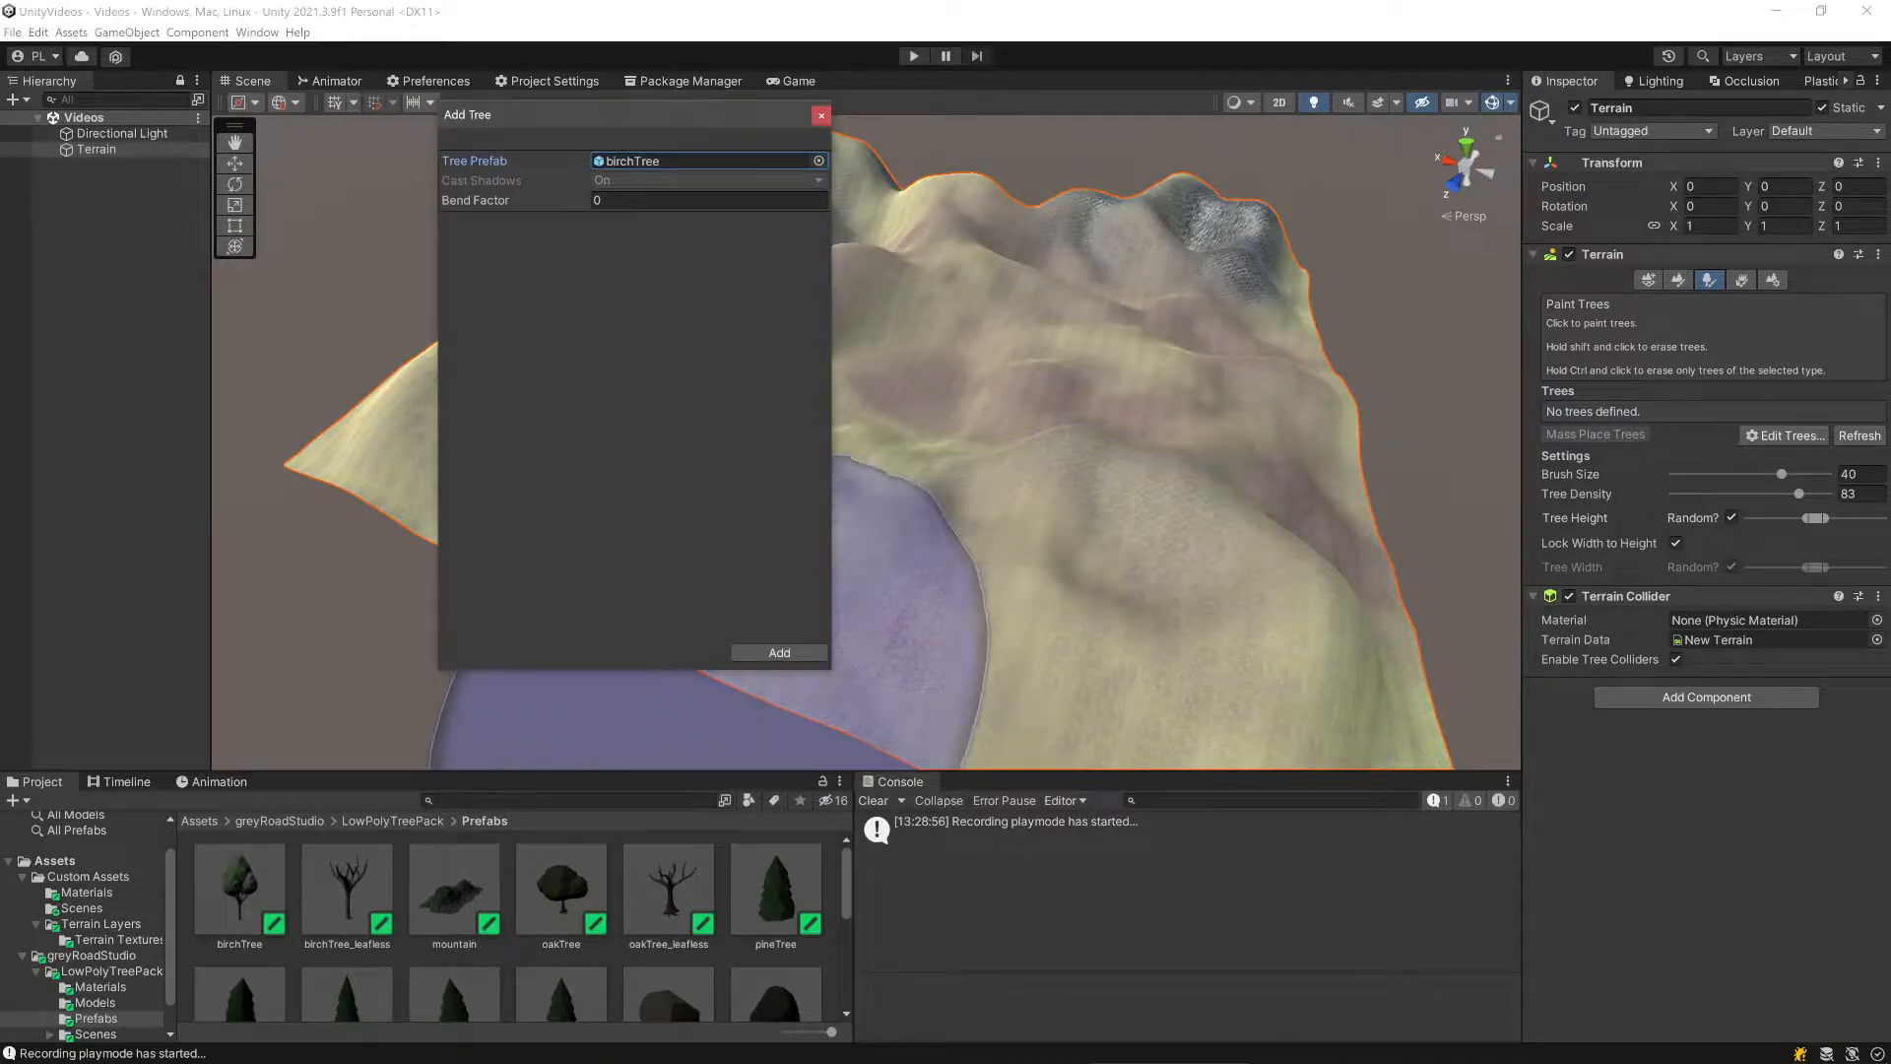
pyautogui.click(779, 652)
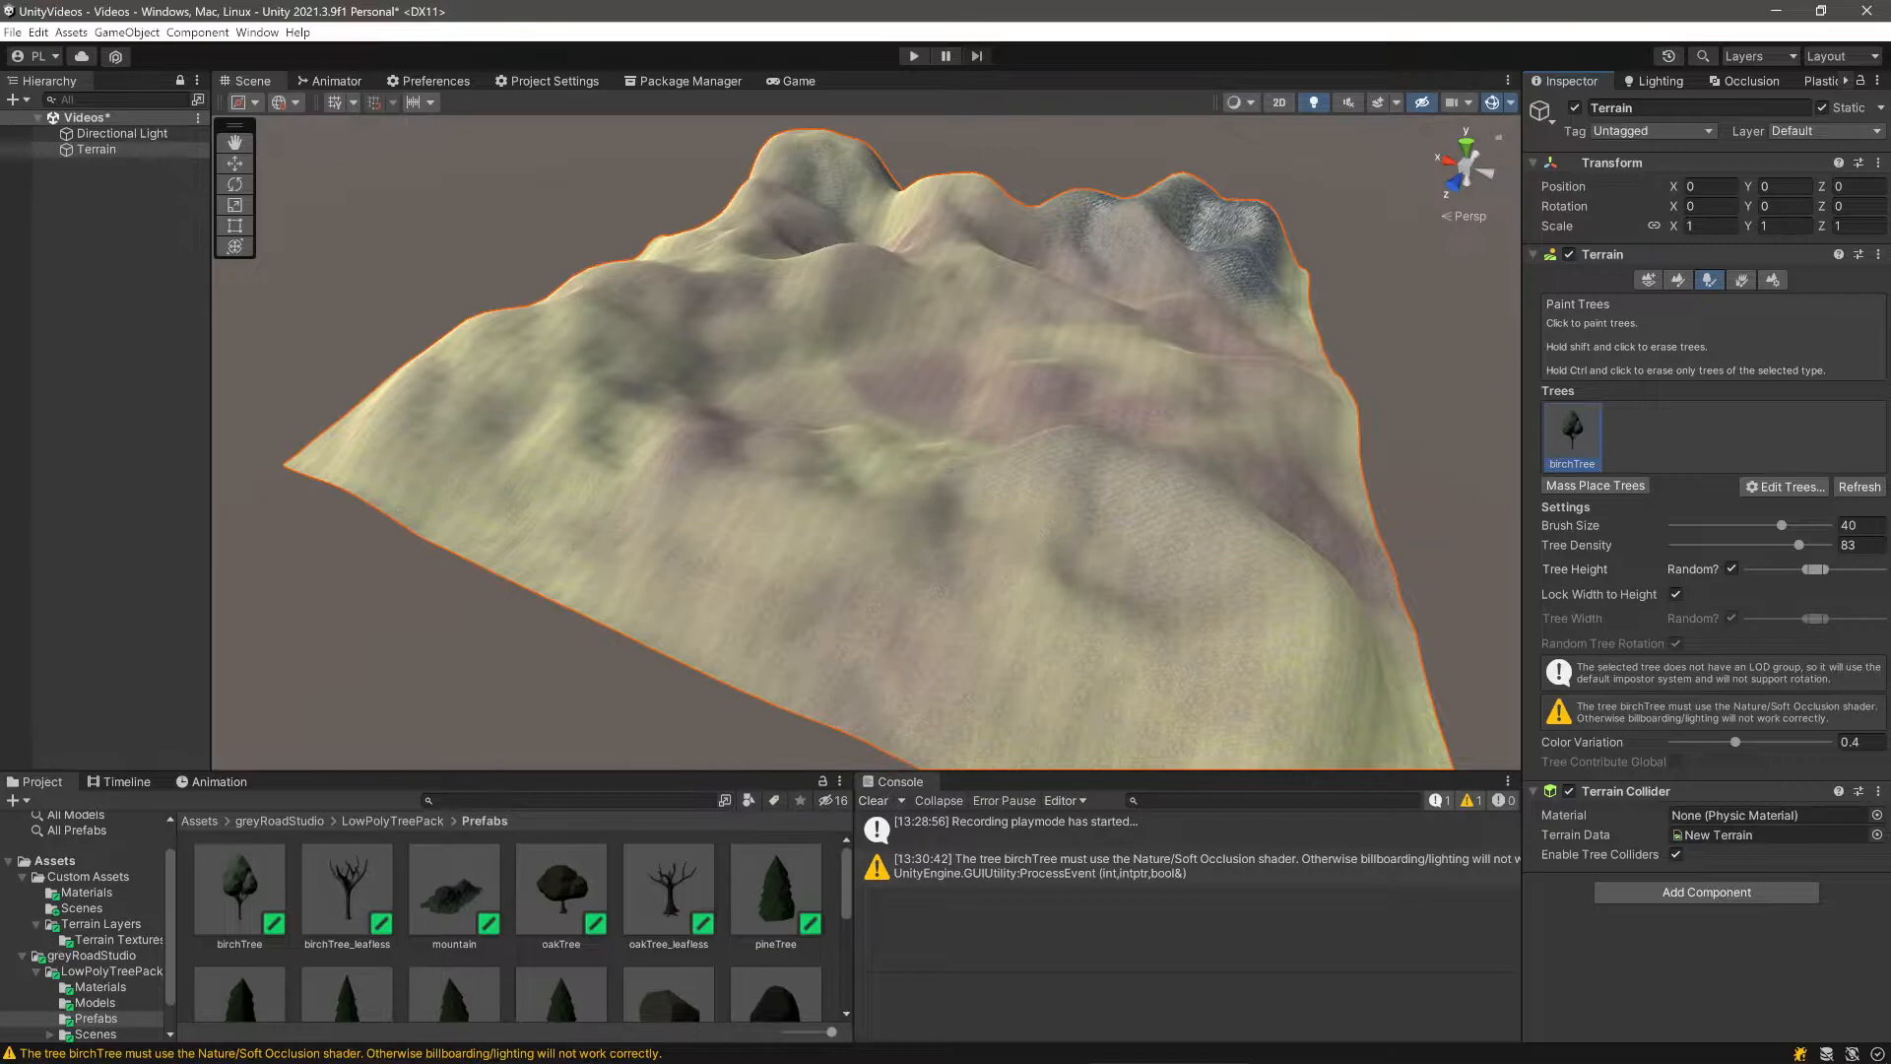
# - Set the brush size to 16.9, try a dense patch of birch trees on the terrain, and undo it
pyautogui.moveTo(1781, 525)
pyautogui.mouseDown()
pyautogui.moveTo(1685, 525)
pyautogui.moveTo(1747, 525)
pyautogui.mouseUp()
pyautogui.click(1034, 512)
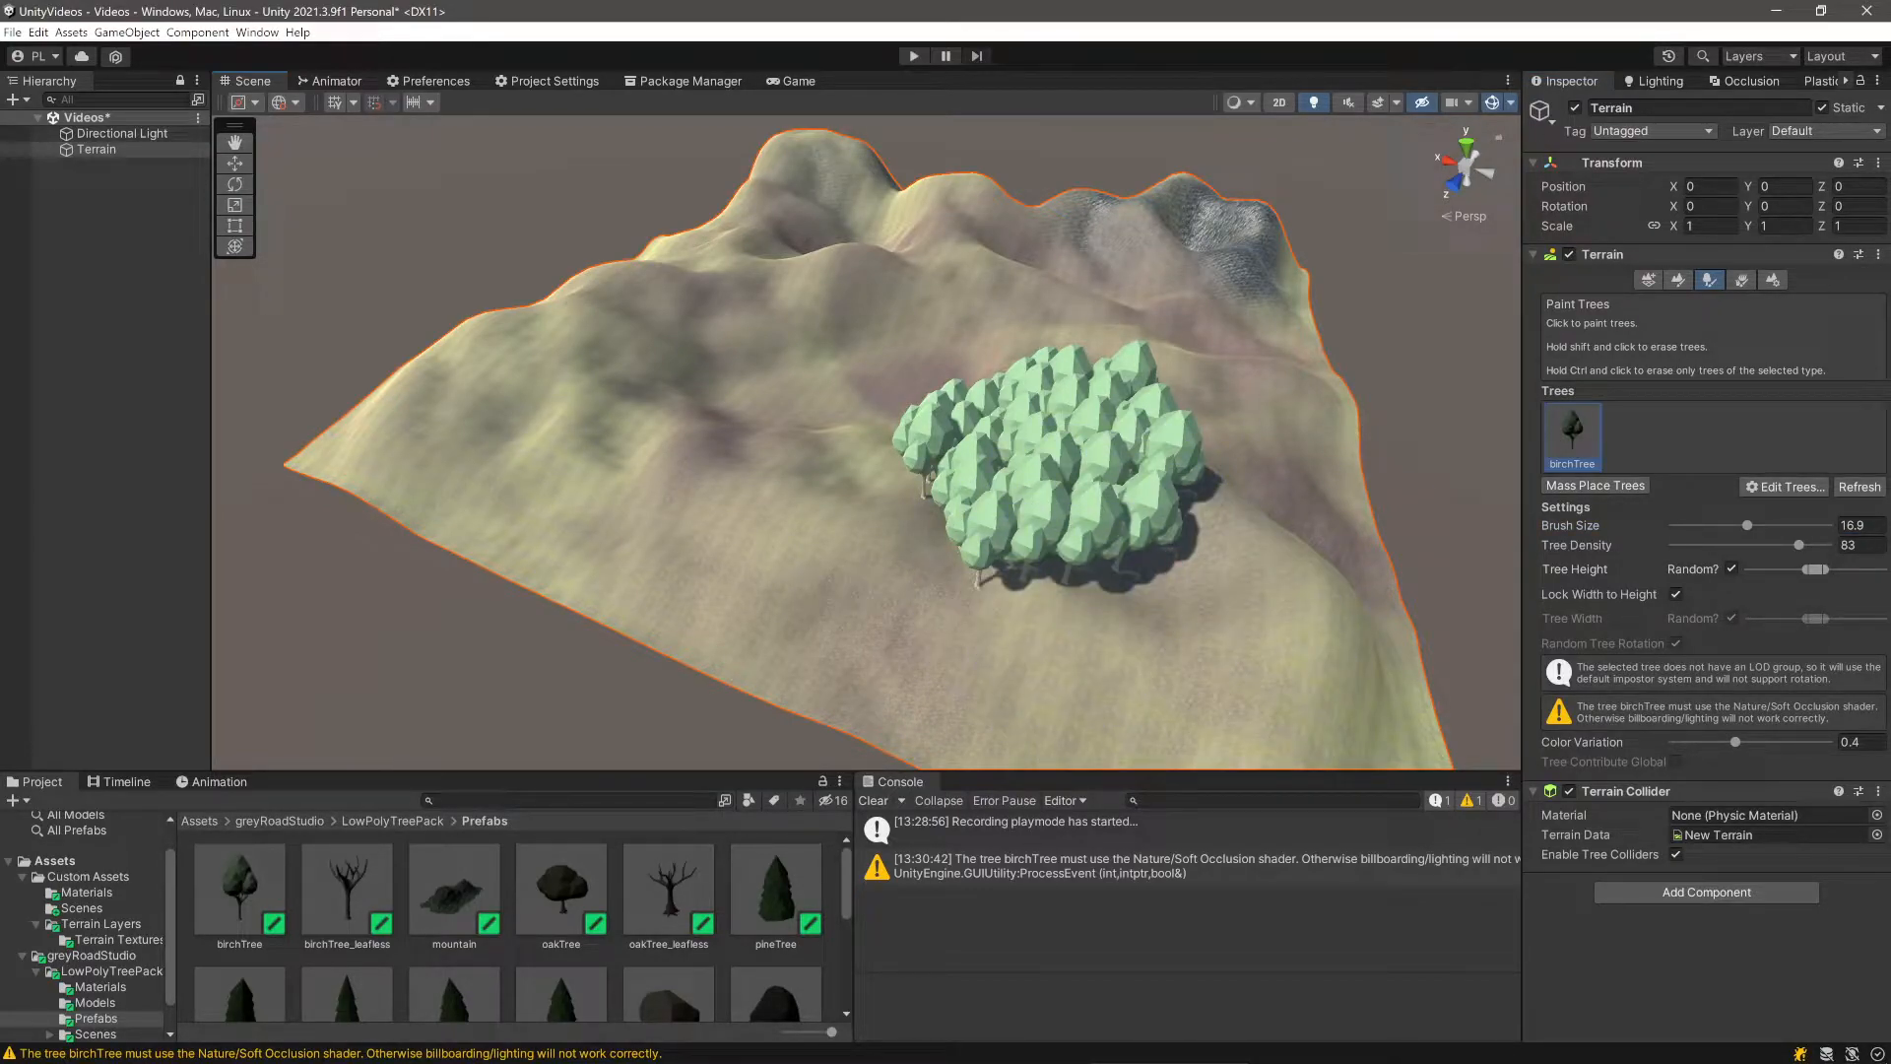
pyautogui.hotkey('ctrl', 'z')
# - Set the tree density to 25 and paint a few birch trees on the terrain as a test
pyautogui.click(1799, 545)
pyautogui.write('25')
pyautogui.click(972, 572)
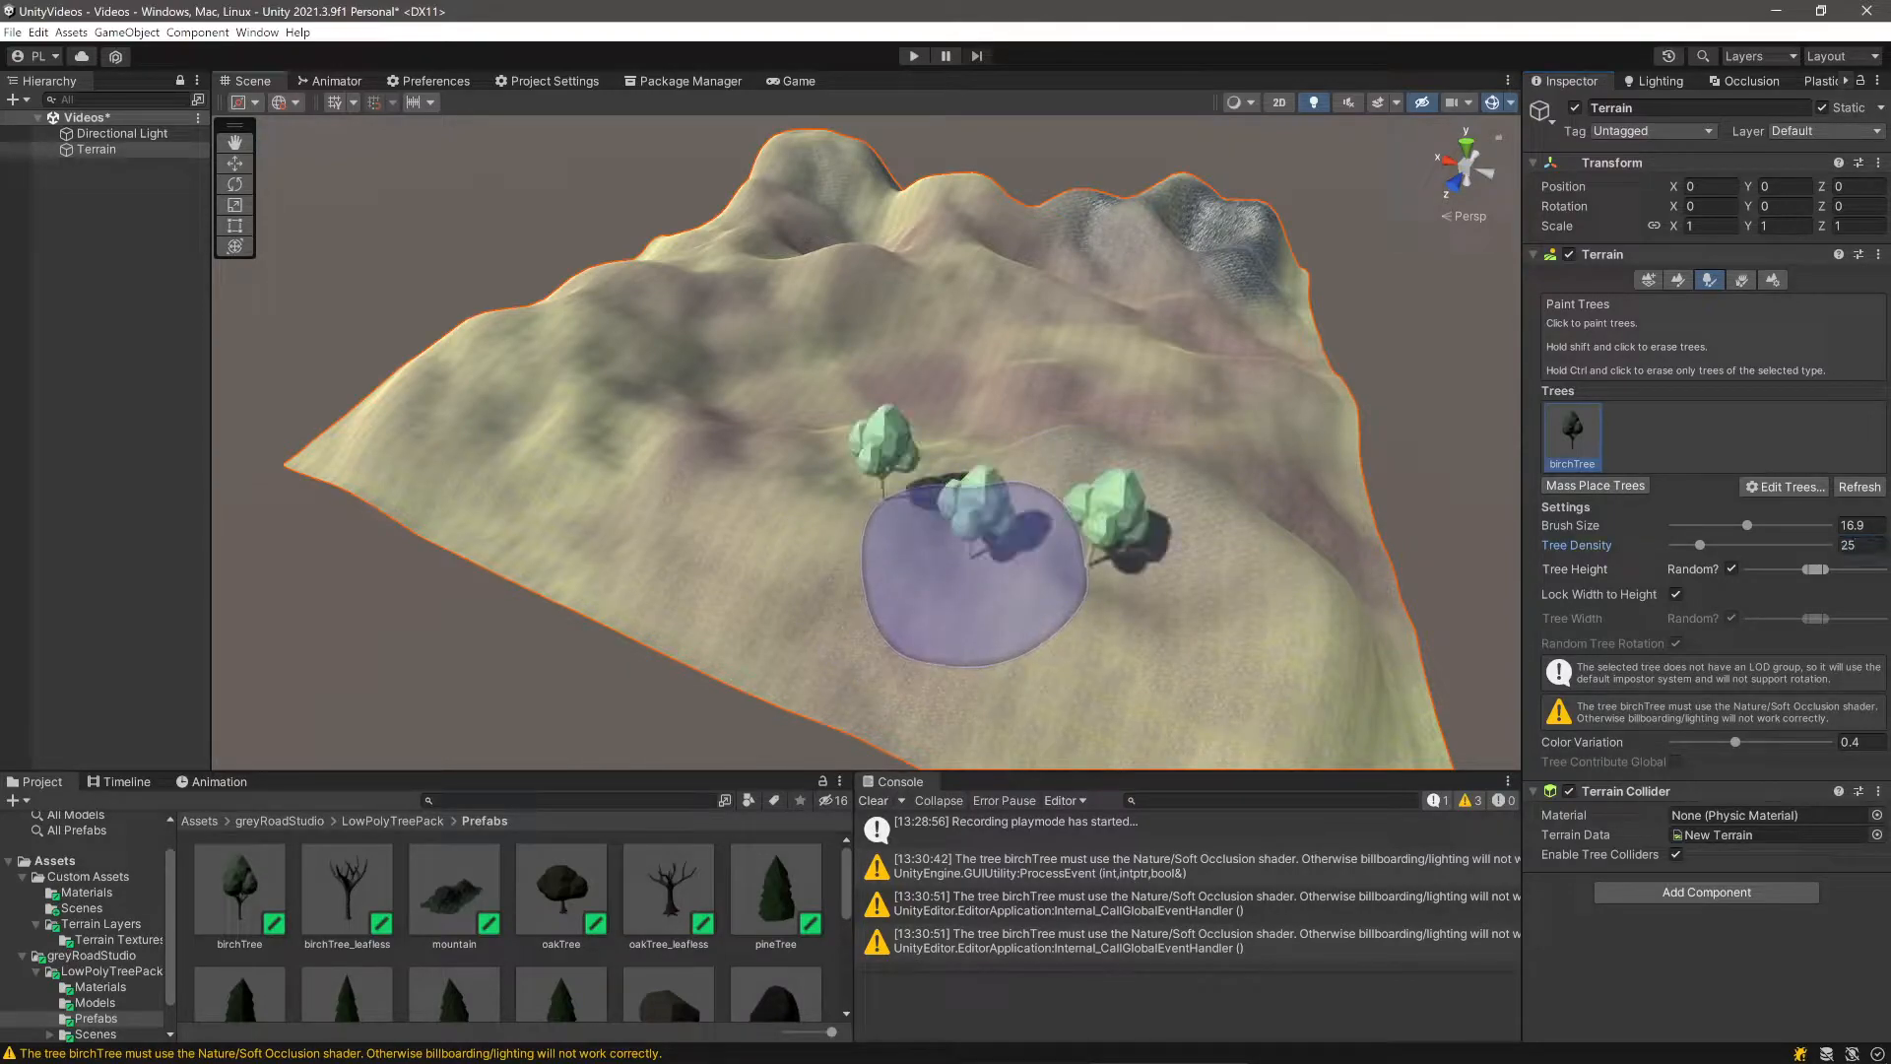
pyautogui.moveTo(985, 430); pyautogui.dragTo(1162, 448, button='right')
pyautogui.press('a')
# - Set the tree density to 10 and the brush size to 50, and undo the test birch trees
pyautogui.click(1861, 545)
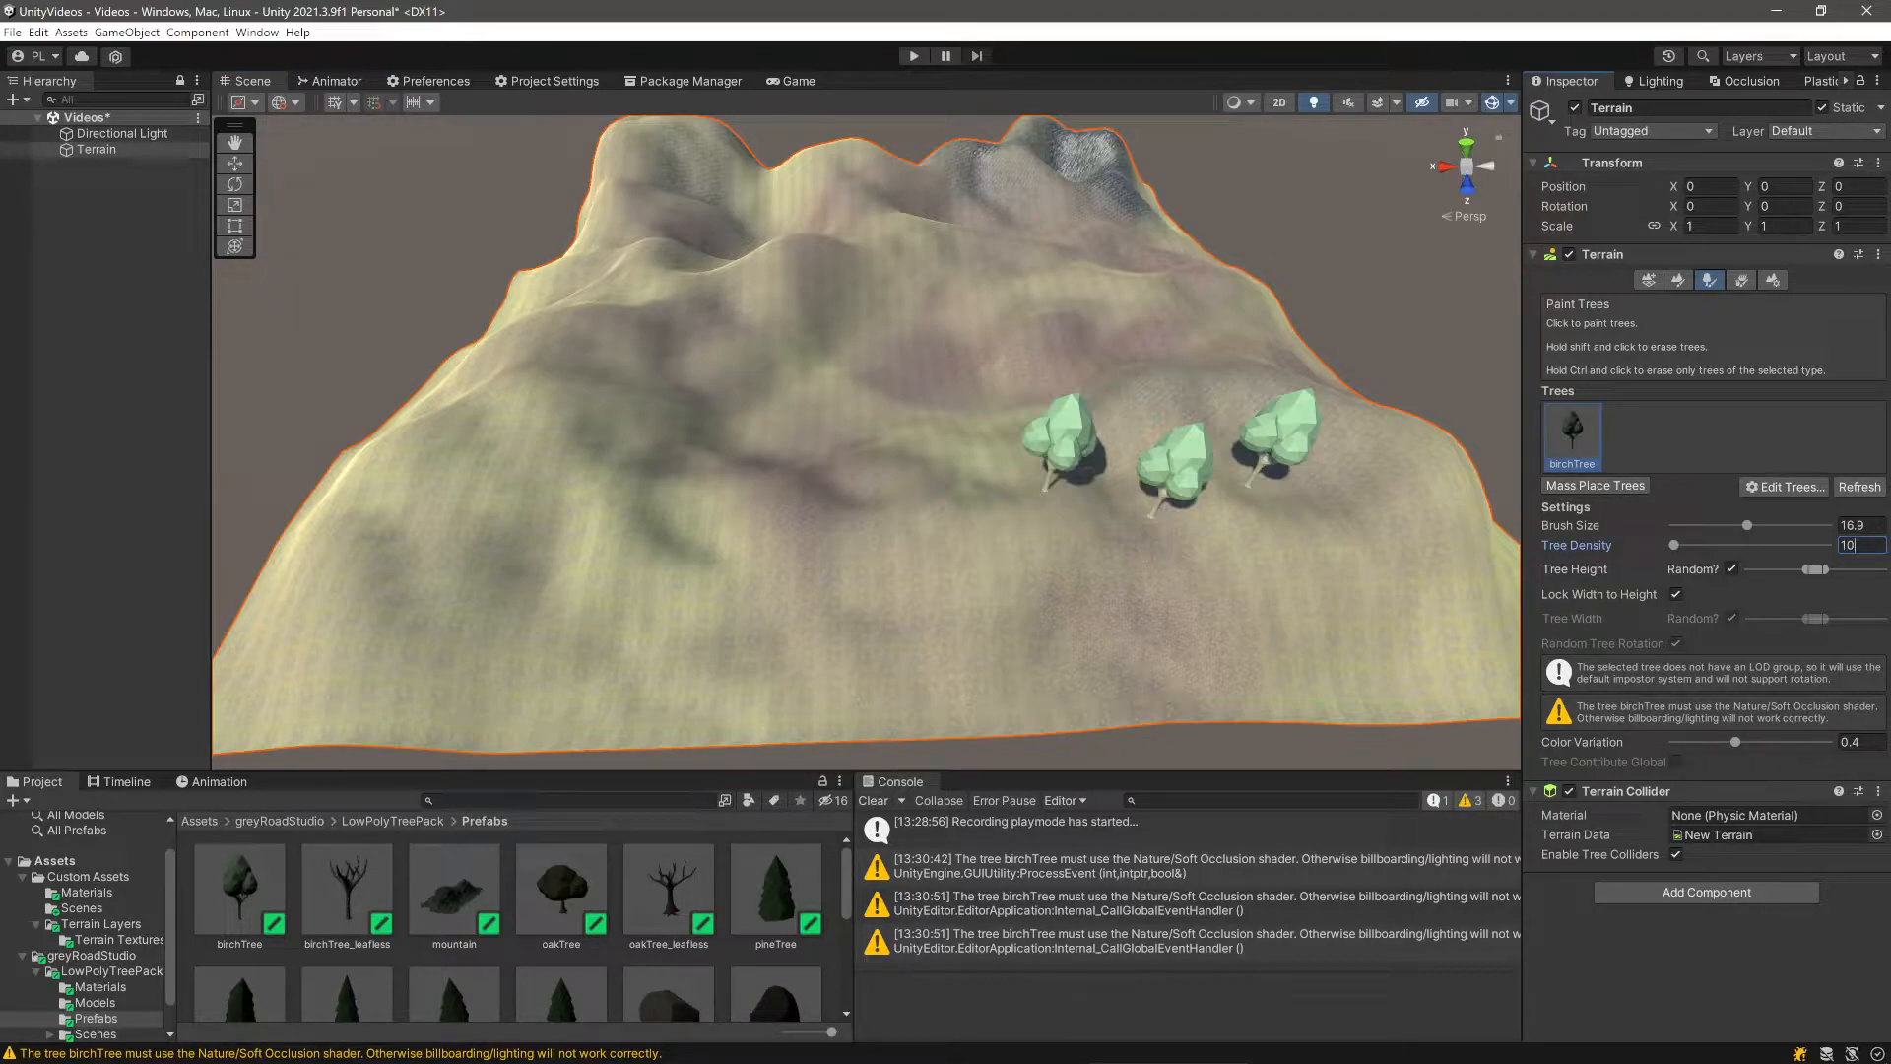
pyautogui.press('BackSpace')
pyautogui.press('BackSpace')
pyautogui.press('BackSpace')
pyautogui.press('BackSpace')
pyautogui.write('5')
pyautogui.press('Return')
pyautogui.hotkey('ctrl', 'z')
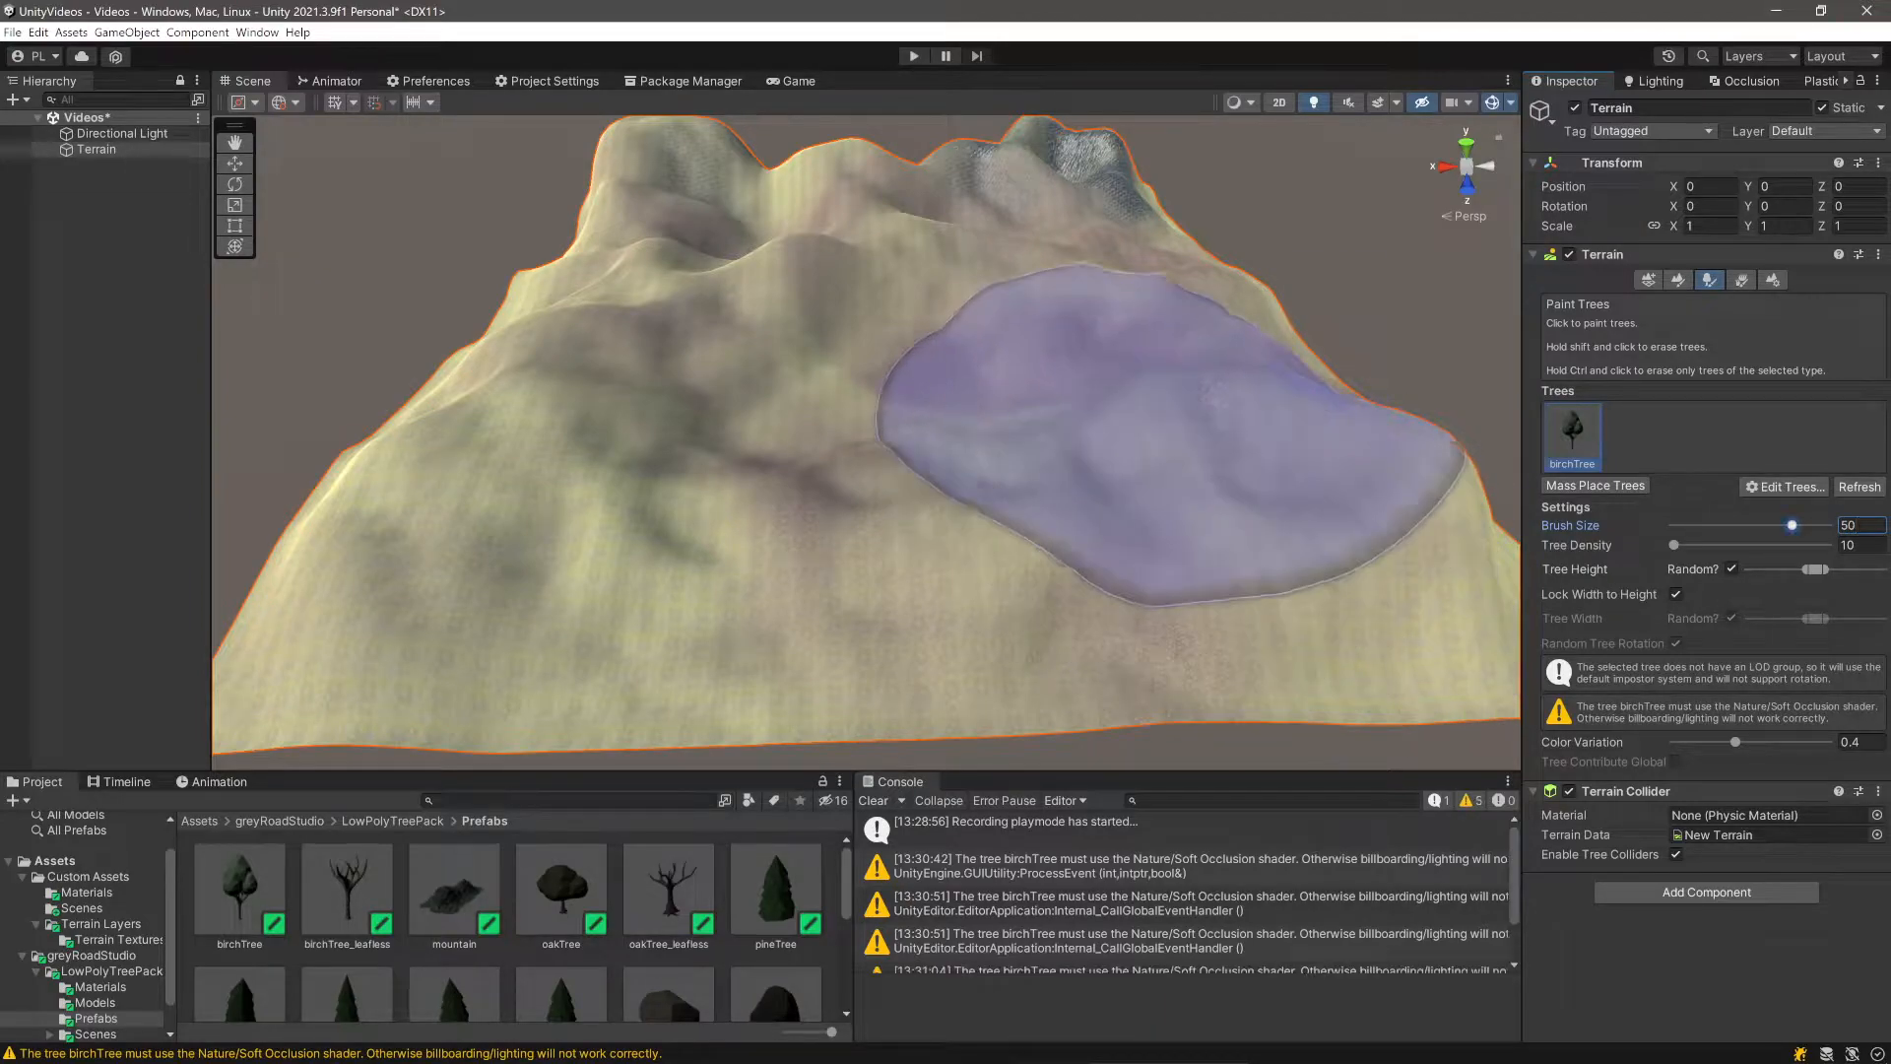
# - Clear the console messages and paint sparse birch trees across the whole terrain
pyautogui.click(873, 801)
pyautogui.moveTo(1197, 522)
pyautogui.mouseDown()
pyautogui.moveTo(1246, 459)
pyautogui.moveTo(542, 409)
pyautogui.moveTo(1035, 175)
pyautogui.moveTo(759, 749)
pyautogui.moveTo(515, 675)
pyautogui.moveTo(1143, 404)
pyautogui.mouseUp()
pyautogui.moveTo(1133, 402)
pyautogui.mouseDown(button='right')
pyautogui.moveTo(926, 394)
pyautogui.moveTo(1106, 385)
pyautogui.mouseUp(button='right')
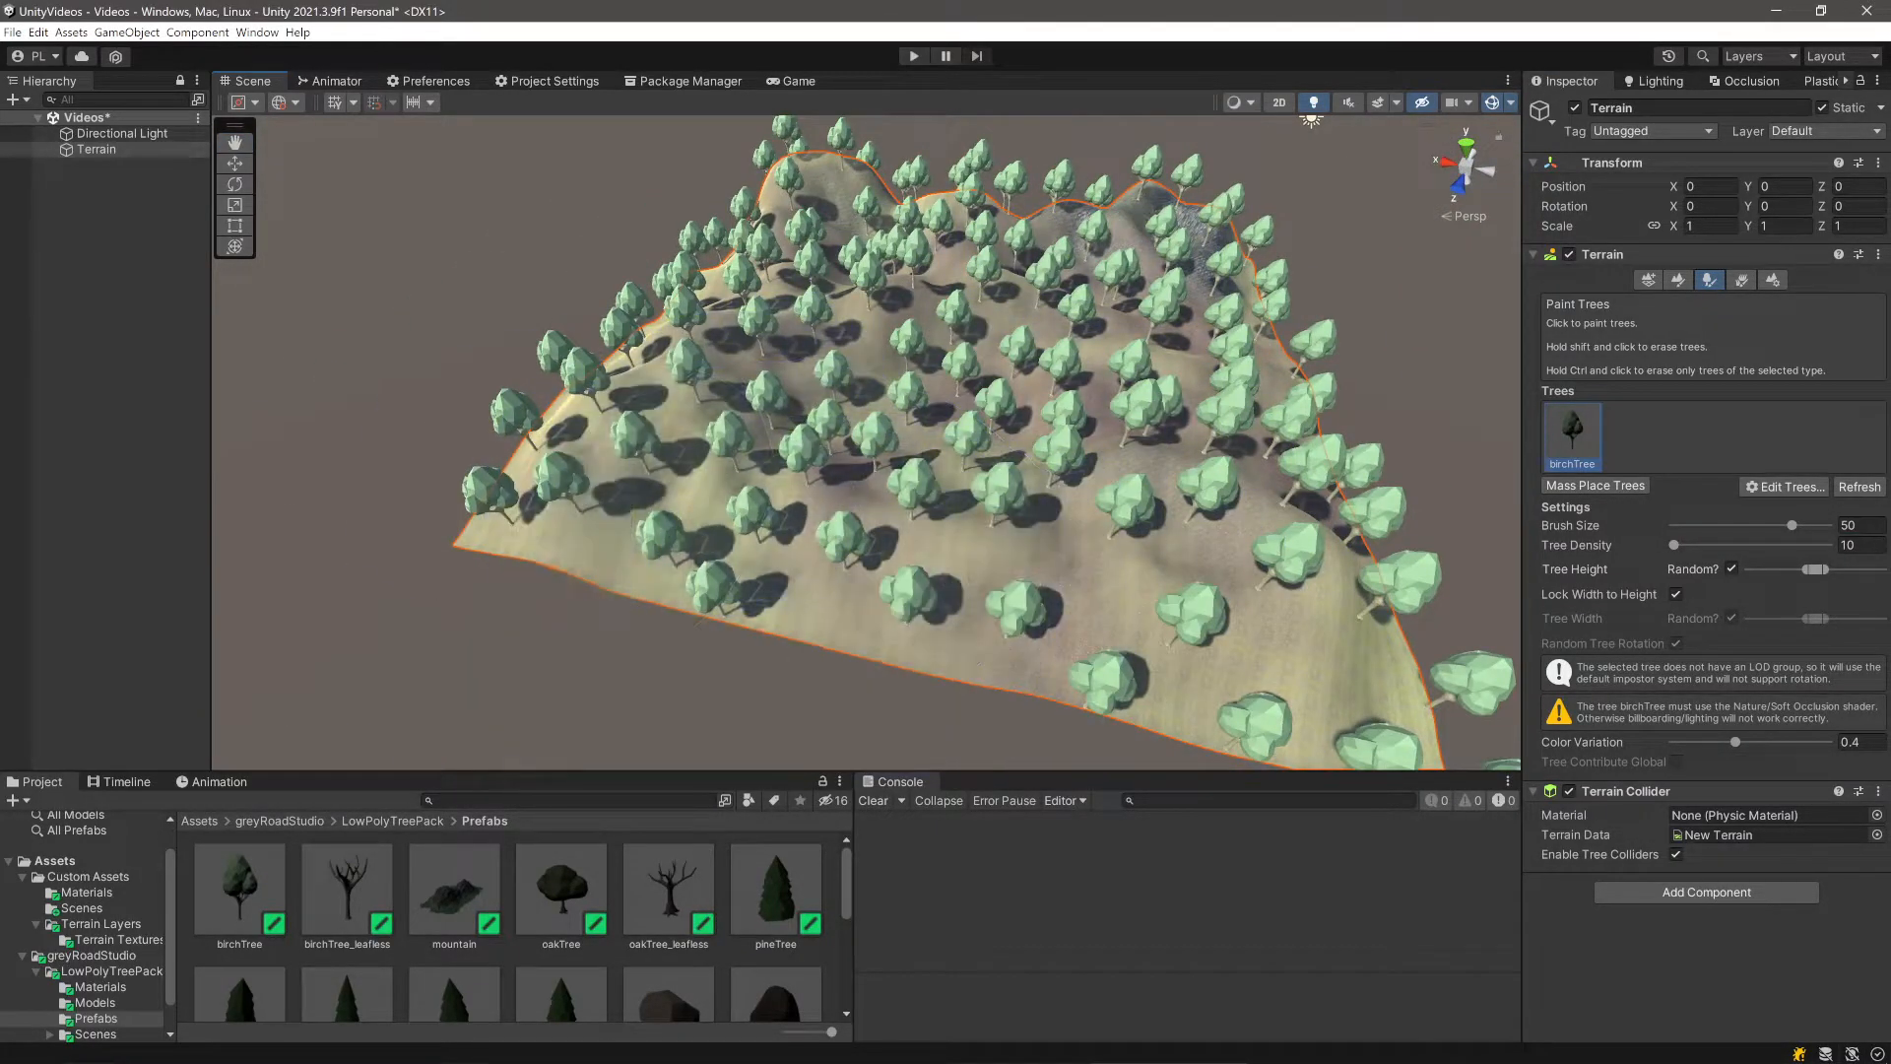
pyautogui.moveTo(1069, 344)
pyautogui.mouseDown(button='right')
pyautogui.moveTo(1133, 345)
pyautogui.moveTo(966, 394)
pyautogui.moveTo(1059, 369)
pyautogui.moveTo(946, 374)
pyautogui.moveTo(1015, 367)
pyautogui.moveTo(995, 276)
pyautogui.mouseUp(button='right')
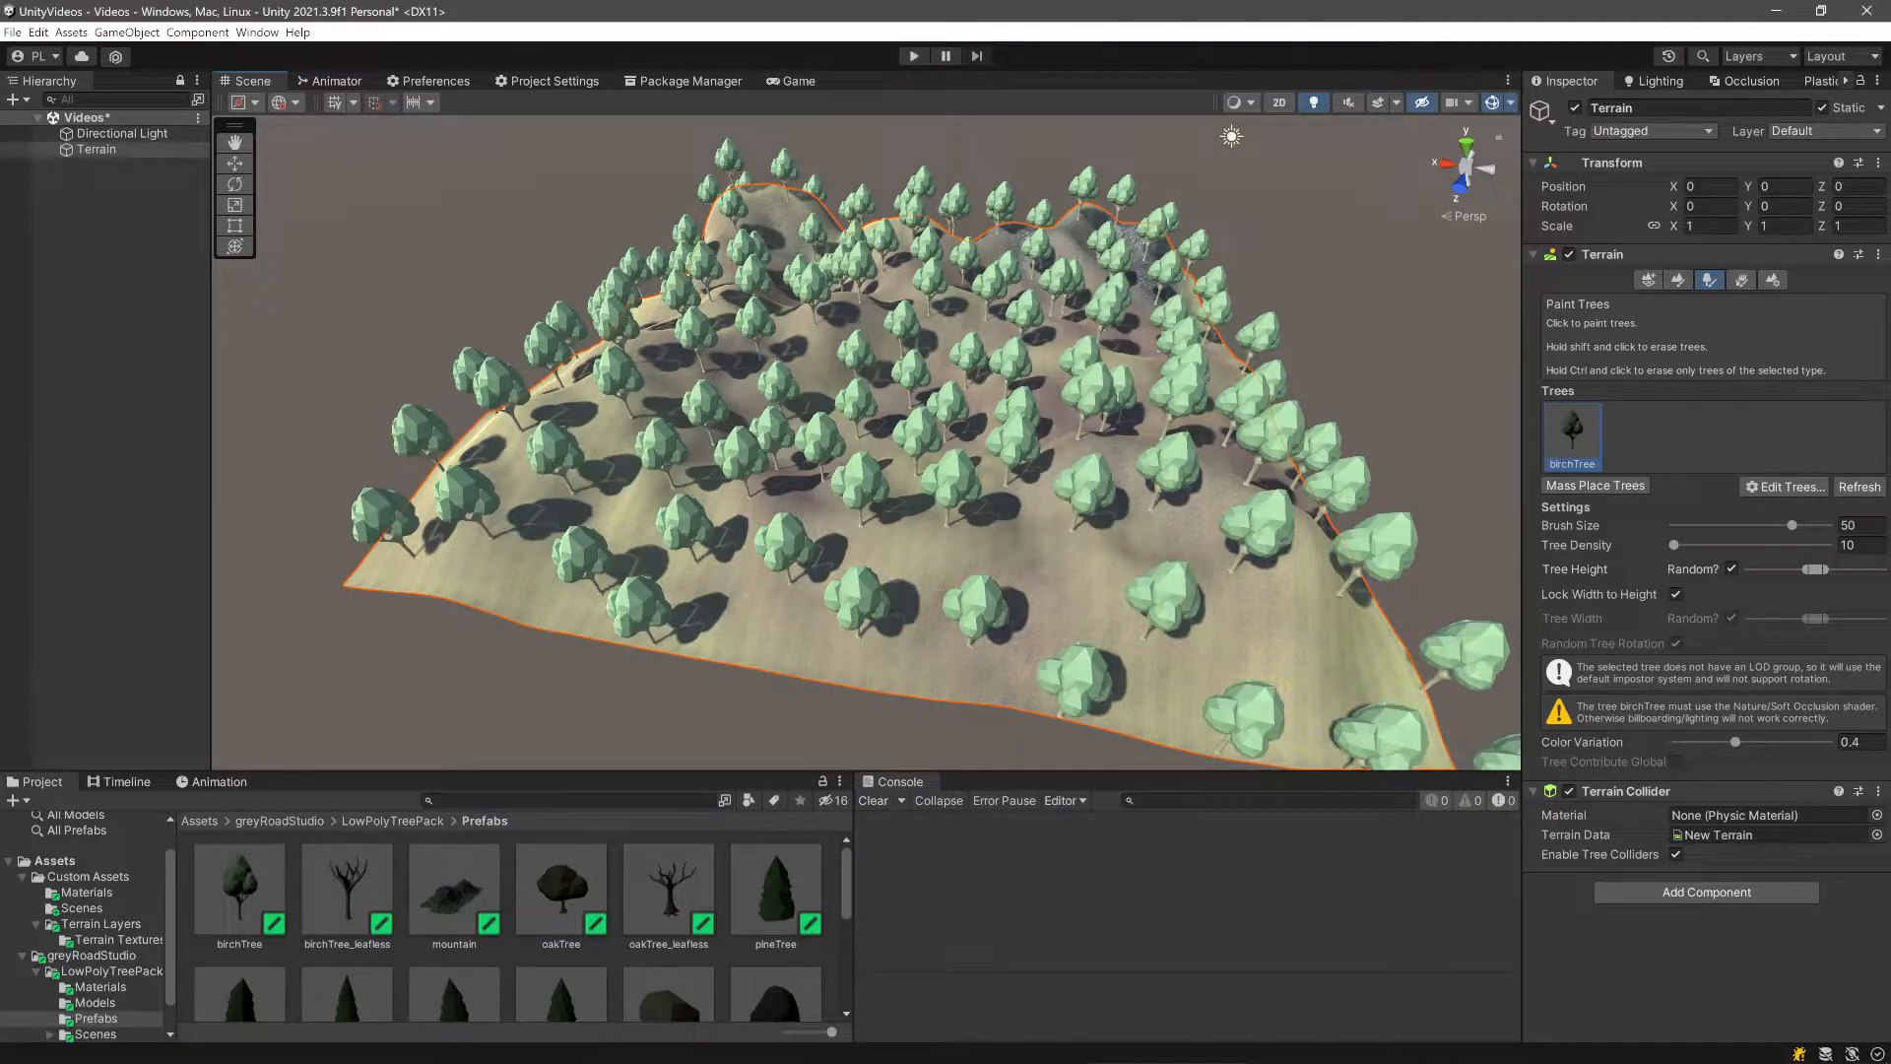
# - Set the color variation to 1 with the full random tree height range, and undo the painted birch trees
pyautogui.moveTo(1736, 742); pyautogui.dragTo(1827, 742)
pyautogui.moveTo(1815, 569); pyautogui.dragTo(1884, 570)
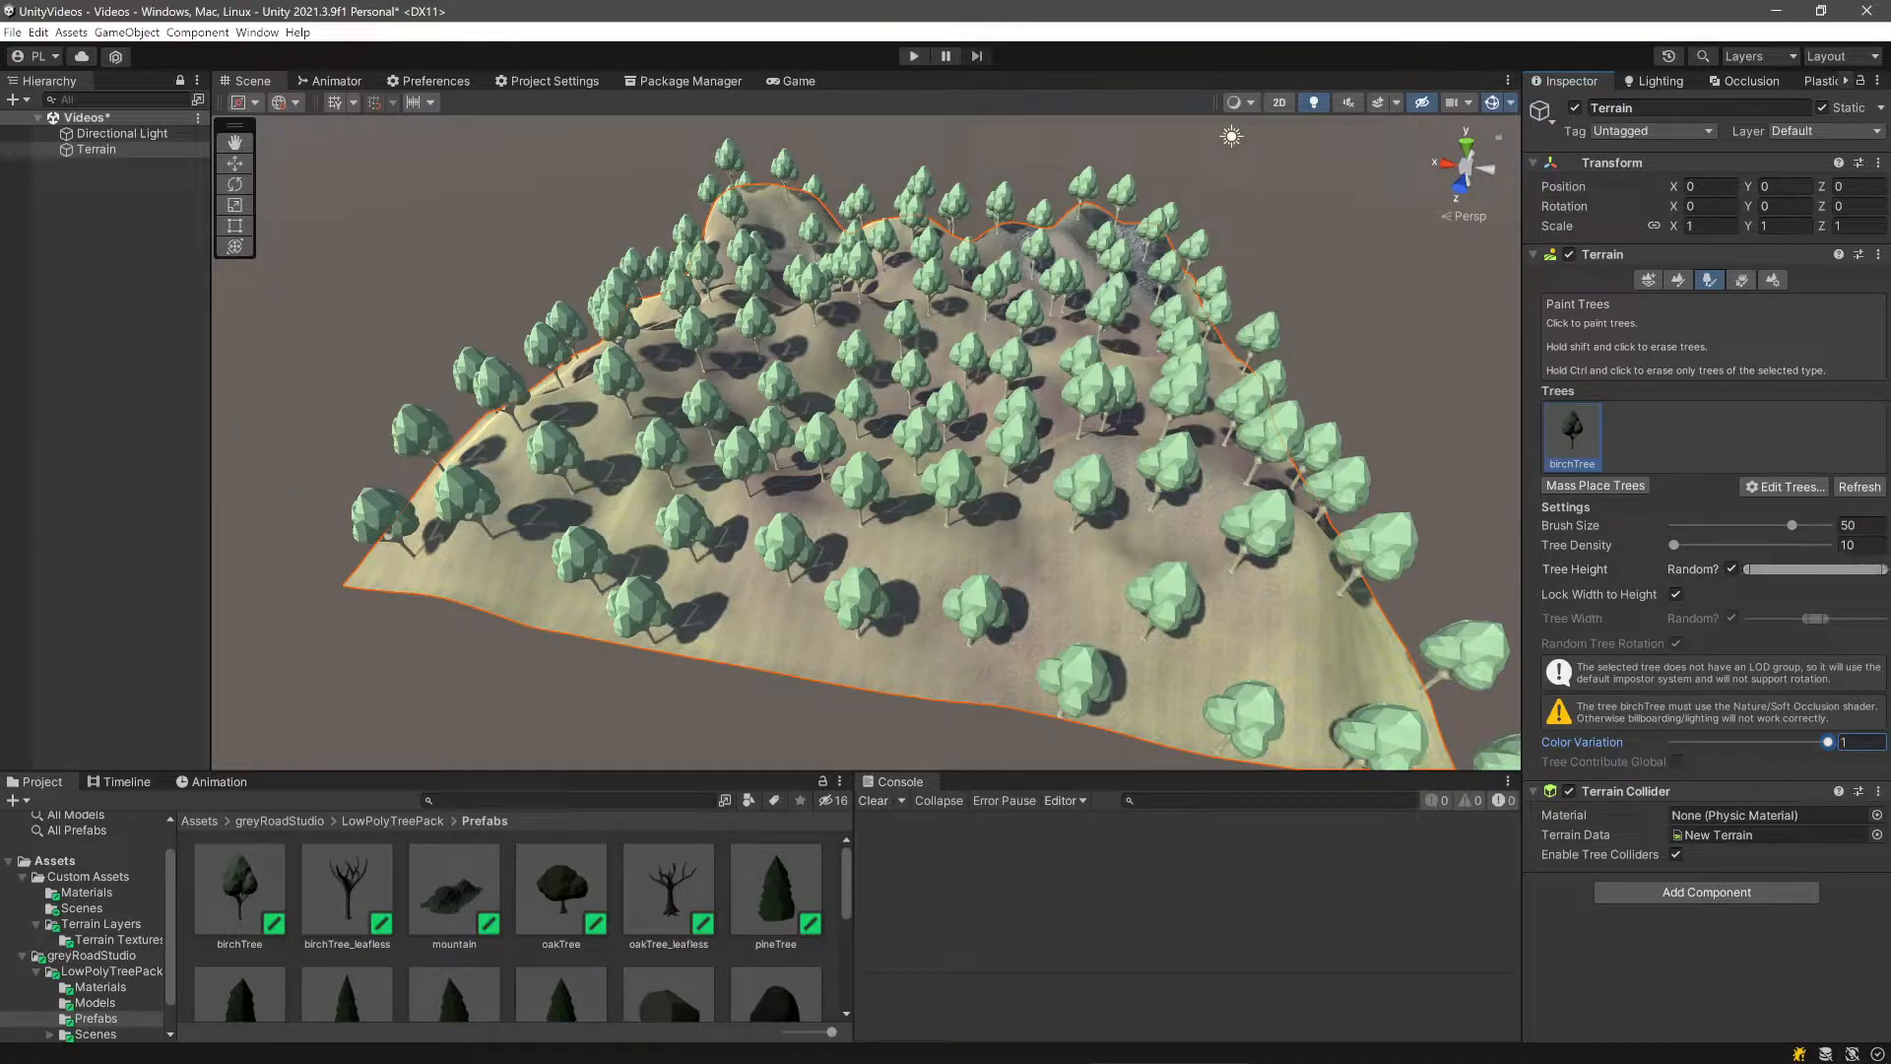
pyautogui.hotkey('ctrl', 'z')
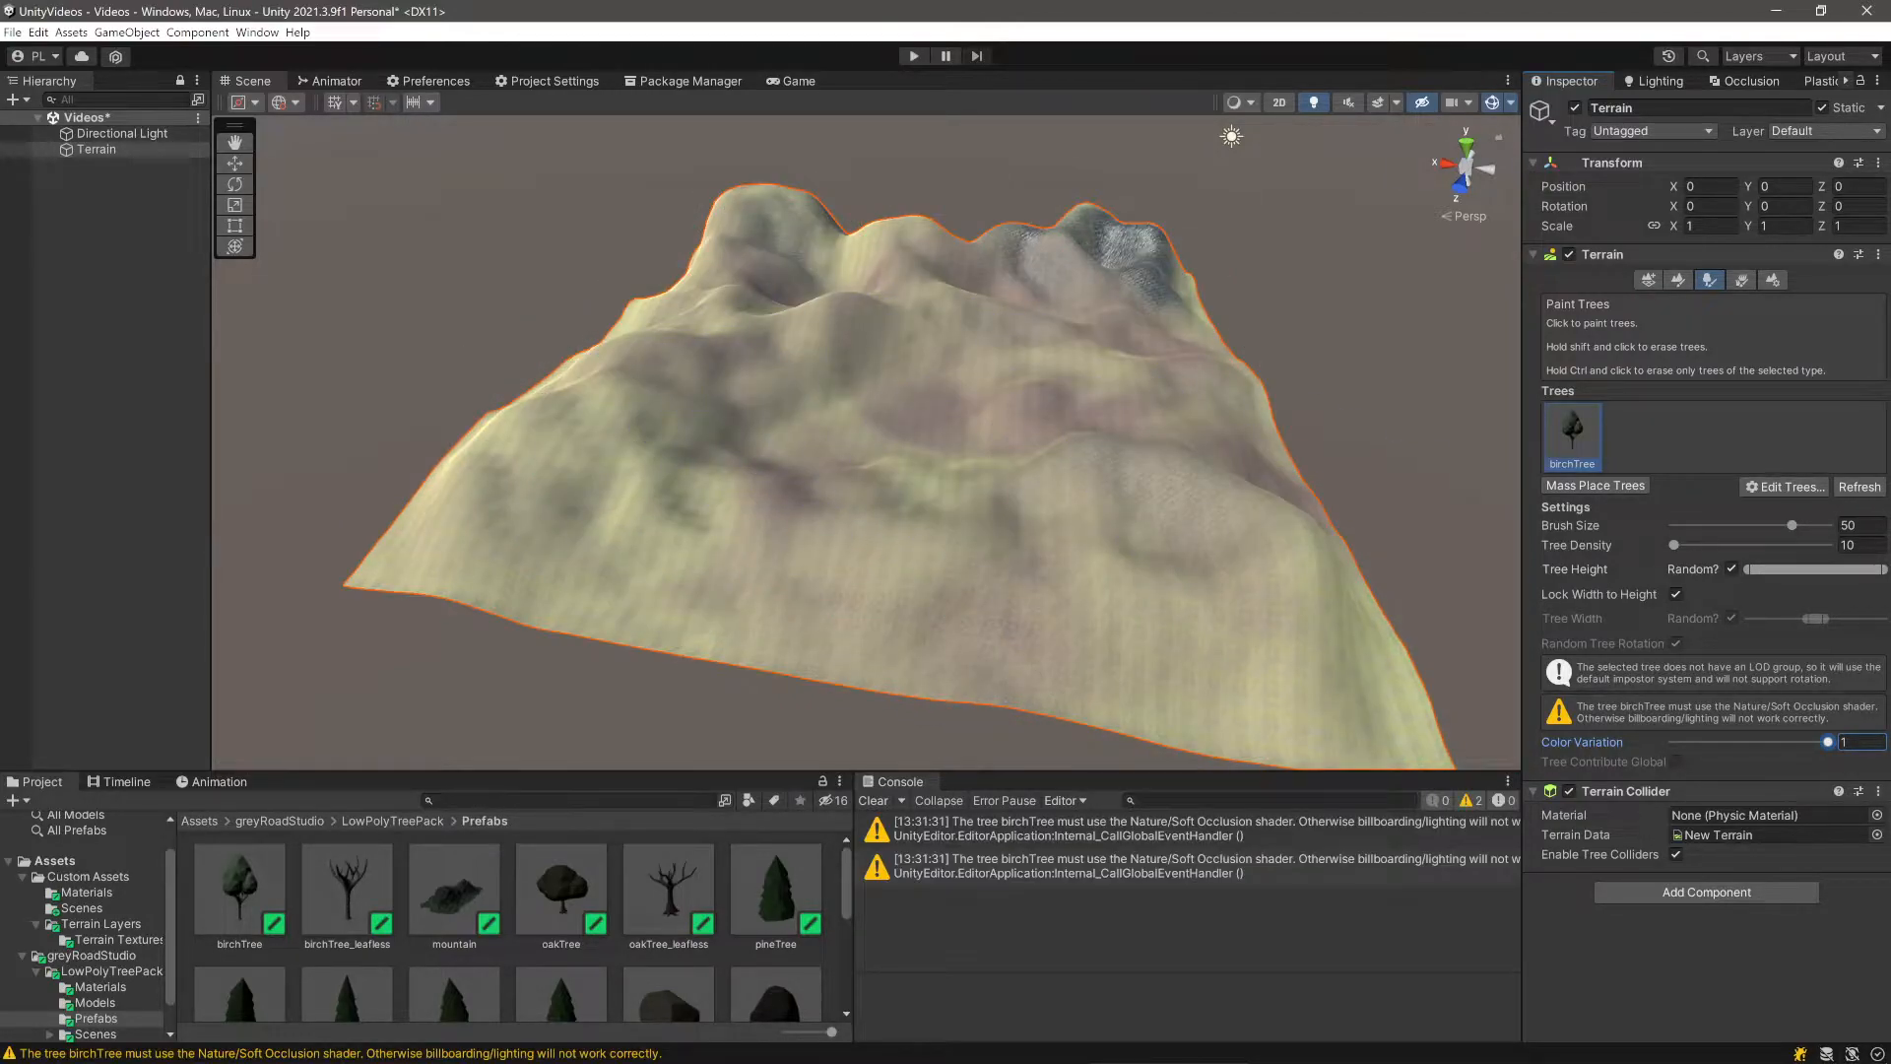
# - Repaint birch trees across the whole terrain using the new height and color variation settings
pyautogui.moveTo(1013, 696)
pyautogui.mouseDown()
pyautogui.moveTo(979, 423)
pyautogui.moveTo(697, 611)
pyautogui.moveTo(941, 271)
pyautogui.moveTo(857, 363)
pyautogui.mouseUp()
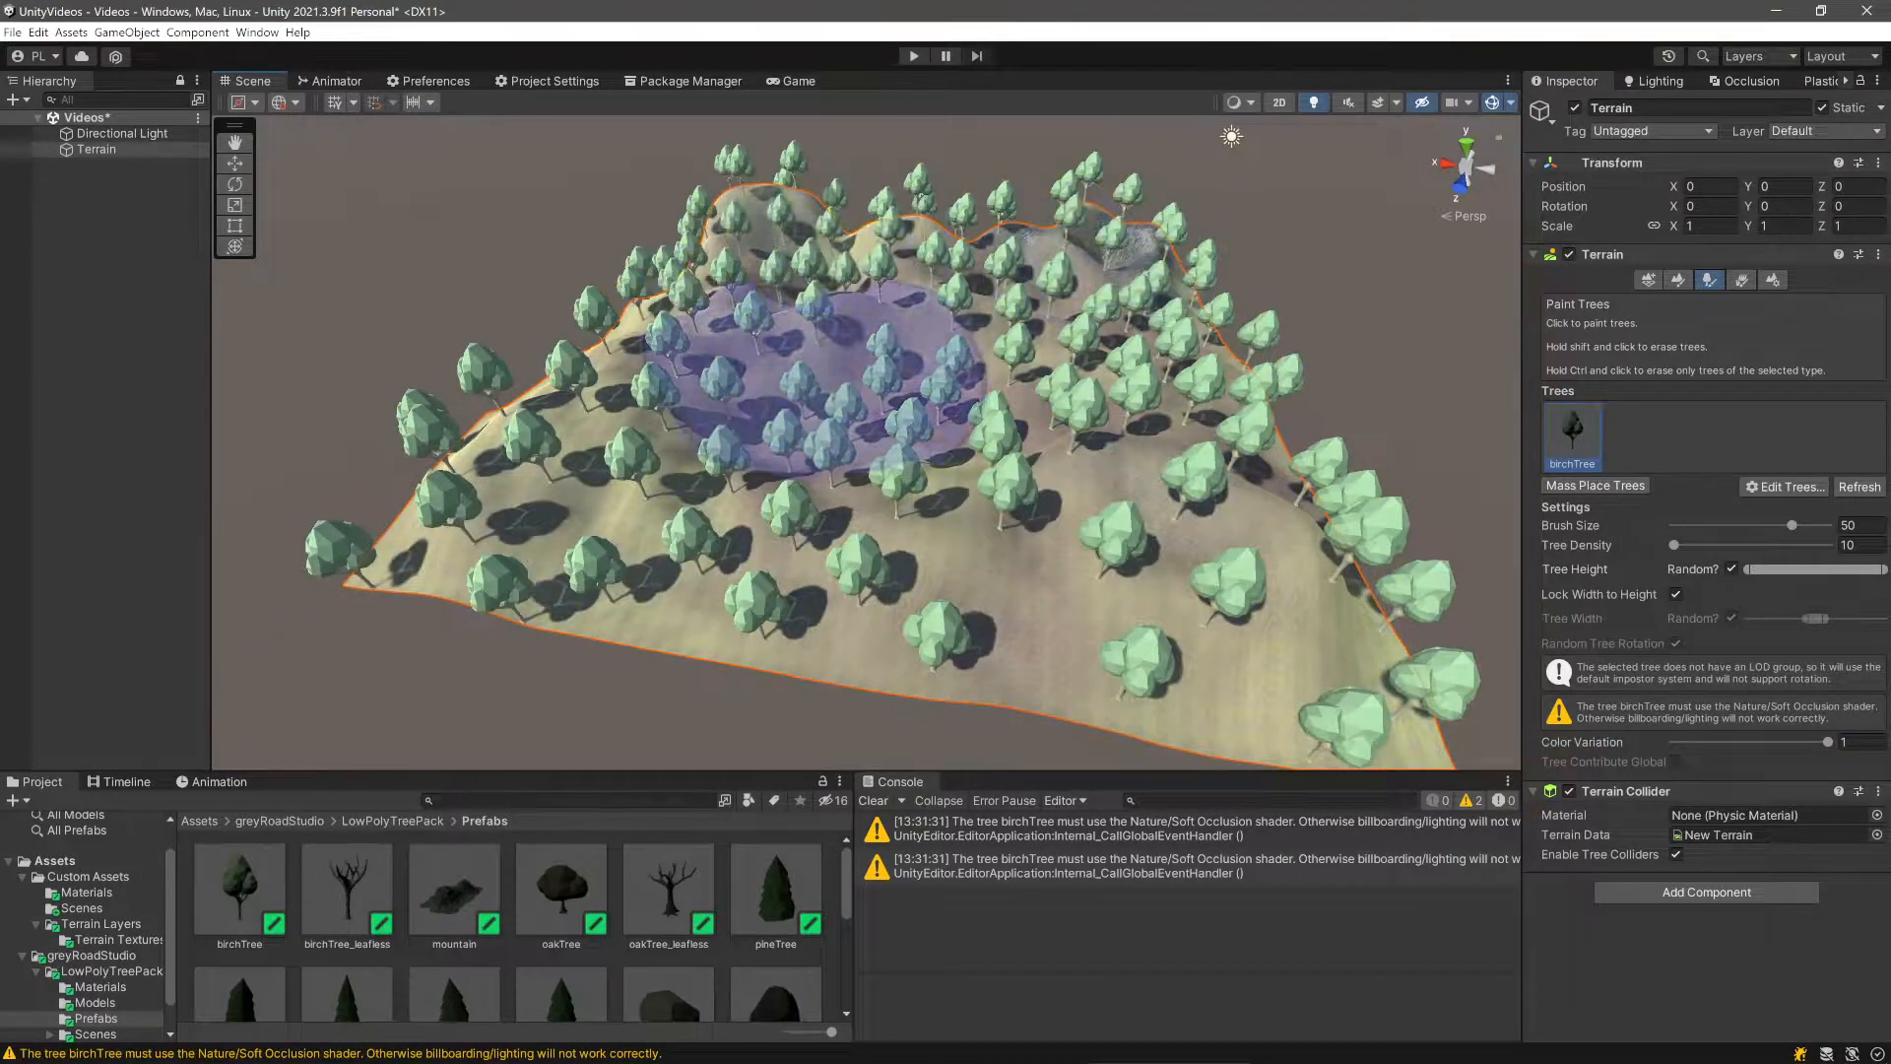
pyautogui.moveTo(921, 620)
pyautogui.mouseDown(button='right')
pyautogui.moveTo(1202, 680)
pyautogui.moveTo(1113, 443)
pyautogui.moveTo(916, 463)
pyautogui.moveTo(1018, 470)
pyautogui.moveTo(660, 635)
pyautogui.moveTo(582, 645)
pyautogui.moveTo(532, 591)
pyautogui.mouseUp(button='right')
pyautogui.moveTo(1271, 433)
pyautogui.mouseDown(button='right')
pyautogui.moveTo(1507, 422)
pyautogui.moveTo(1025, 463)
pyautogui.moveTo(1054, 419)
pyautogui.mouseUp(button='right')
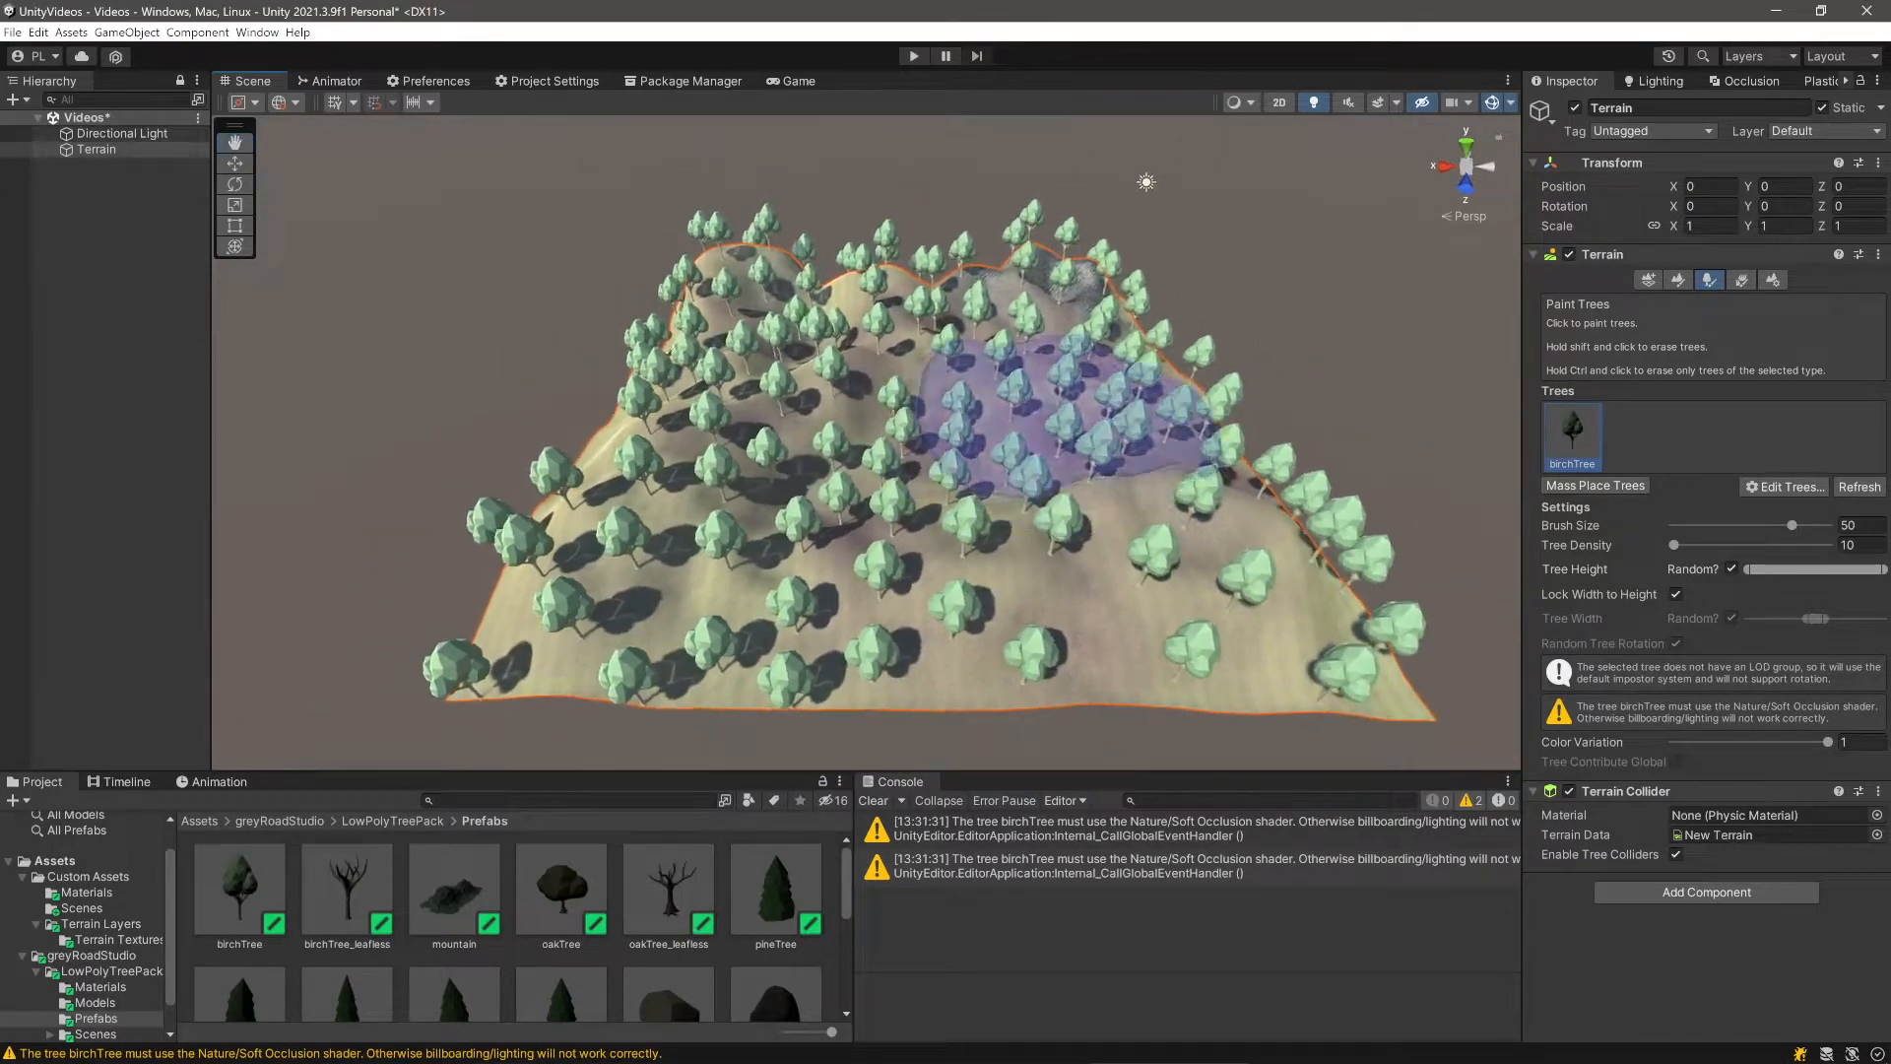
# - Undo the painted birch trees and repaint them across the whole terrain at the same settings
pyautogui.hotkey('ctrl', 'z')
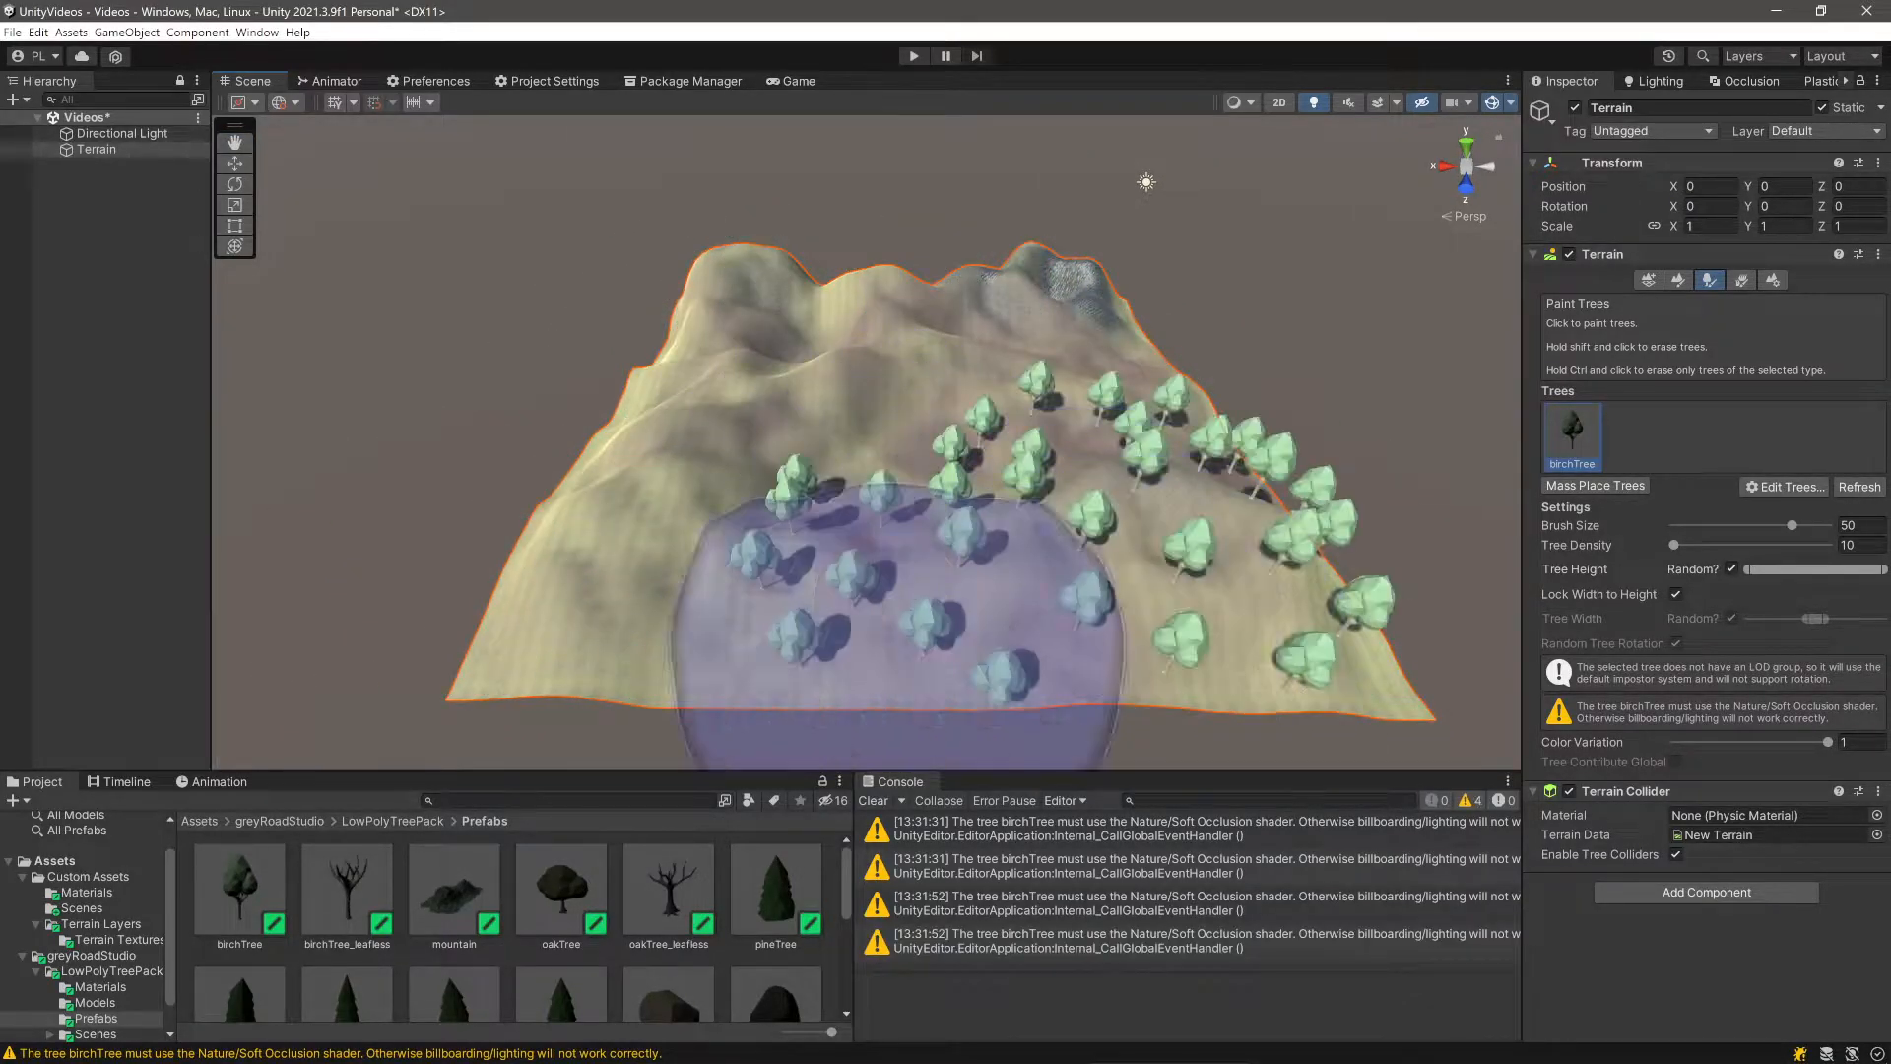
pyautogui.hotkey('ctrl', 'y')
pyautogui.click(1192, 591)
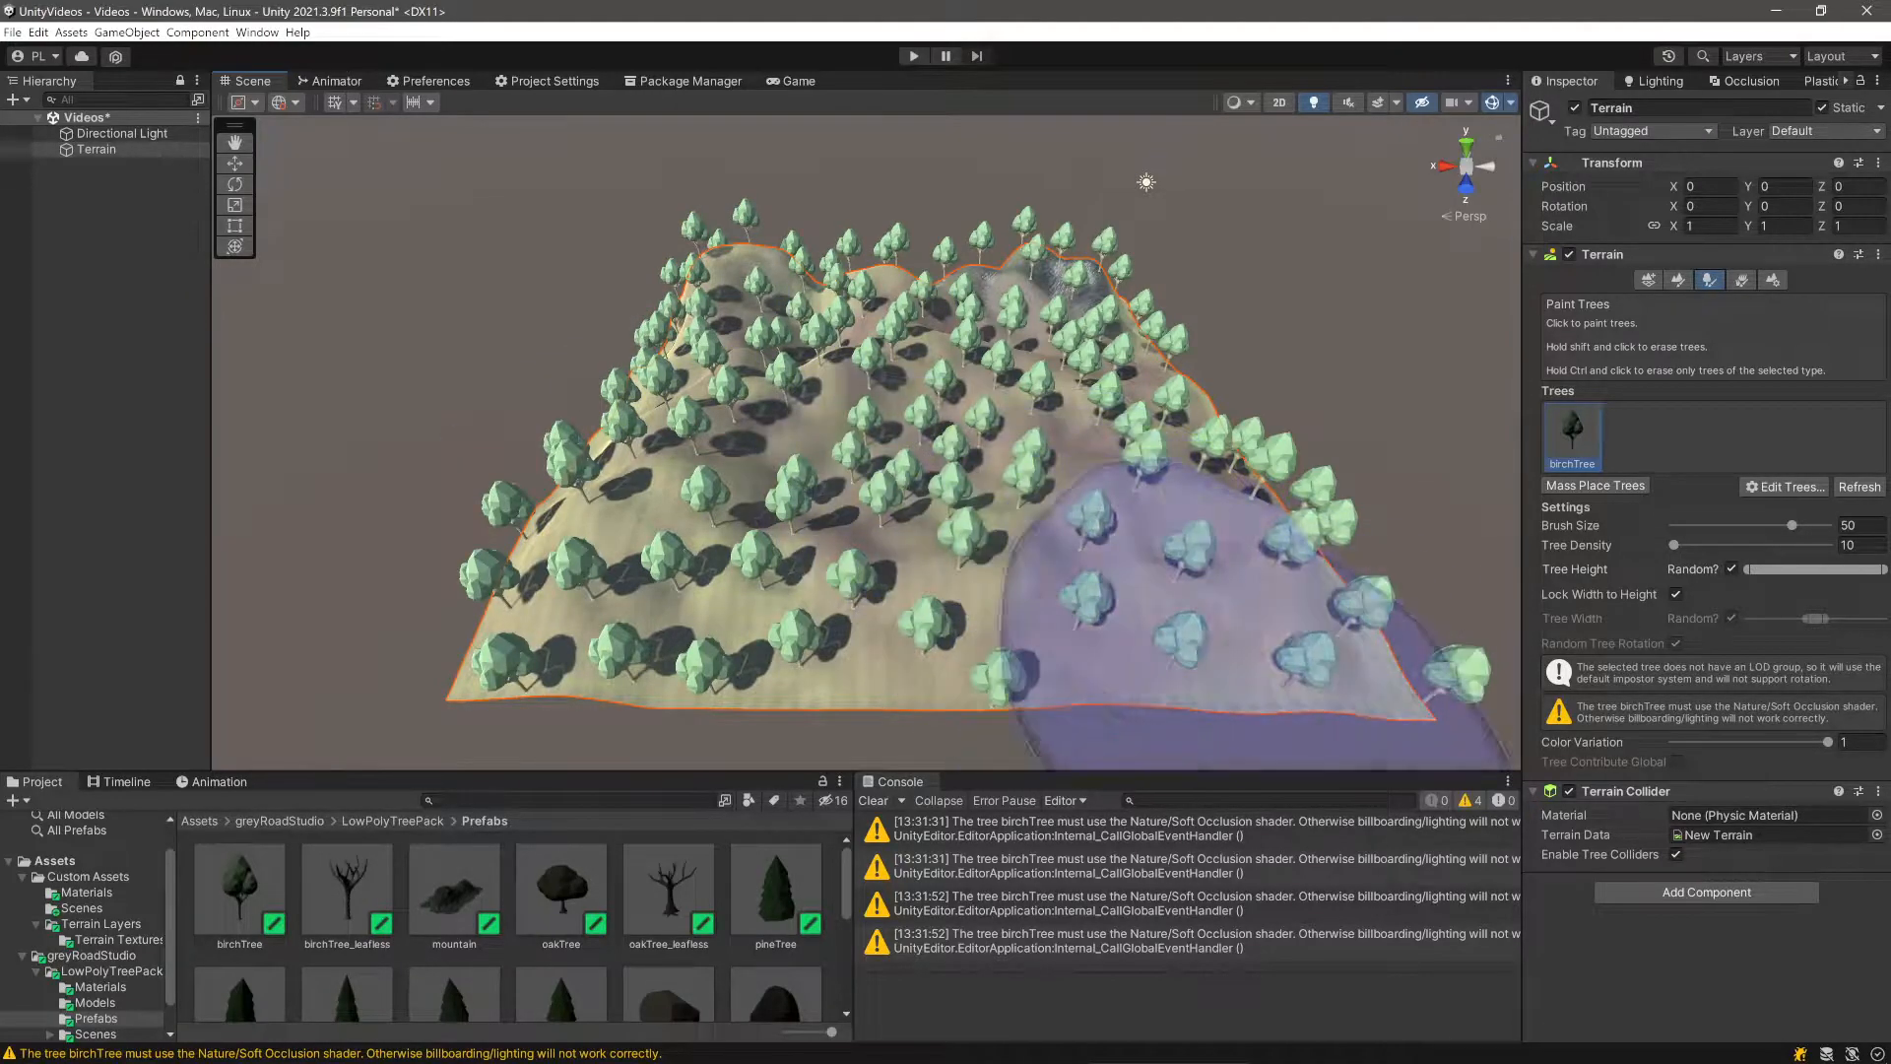
pyautogui.keyDown('alt'); pyautogui.moveTo(1192, 591); pyautogui.dragTo(1015, 552); pyautogui.keyUp('alt')
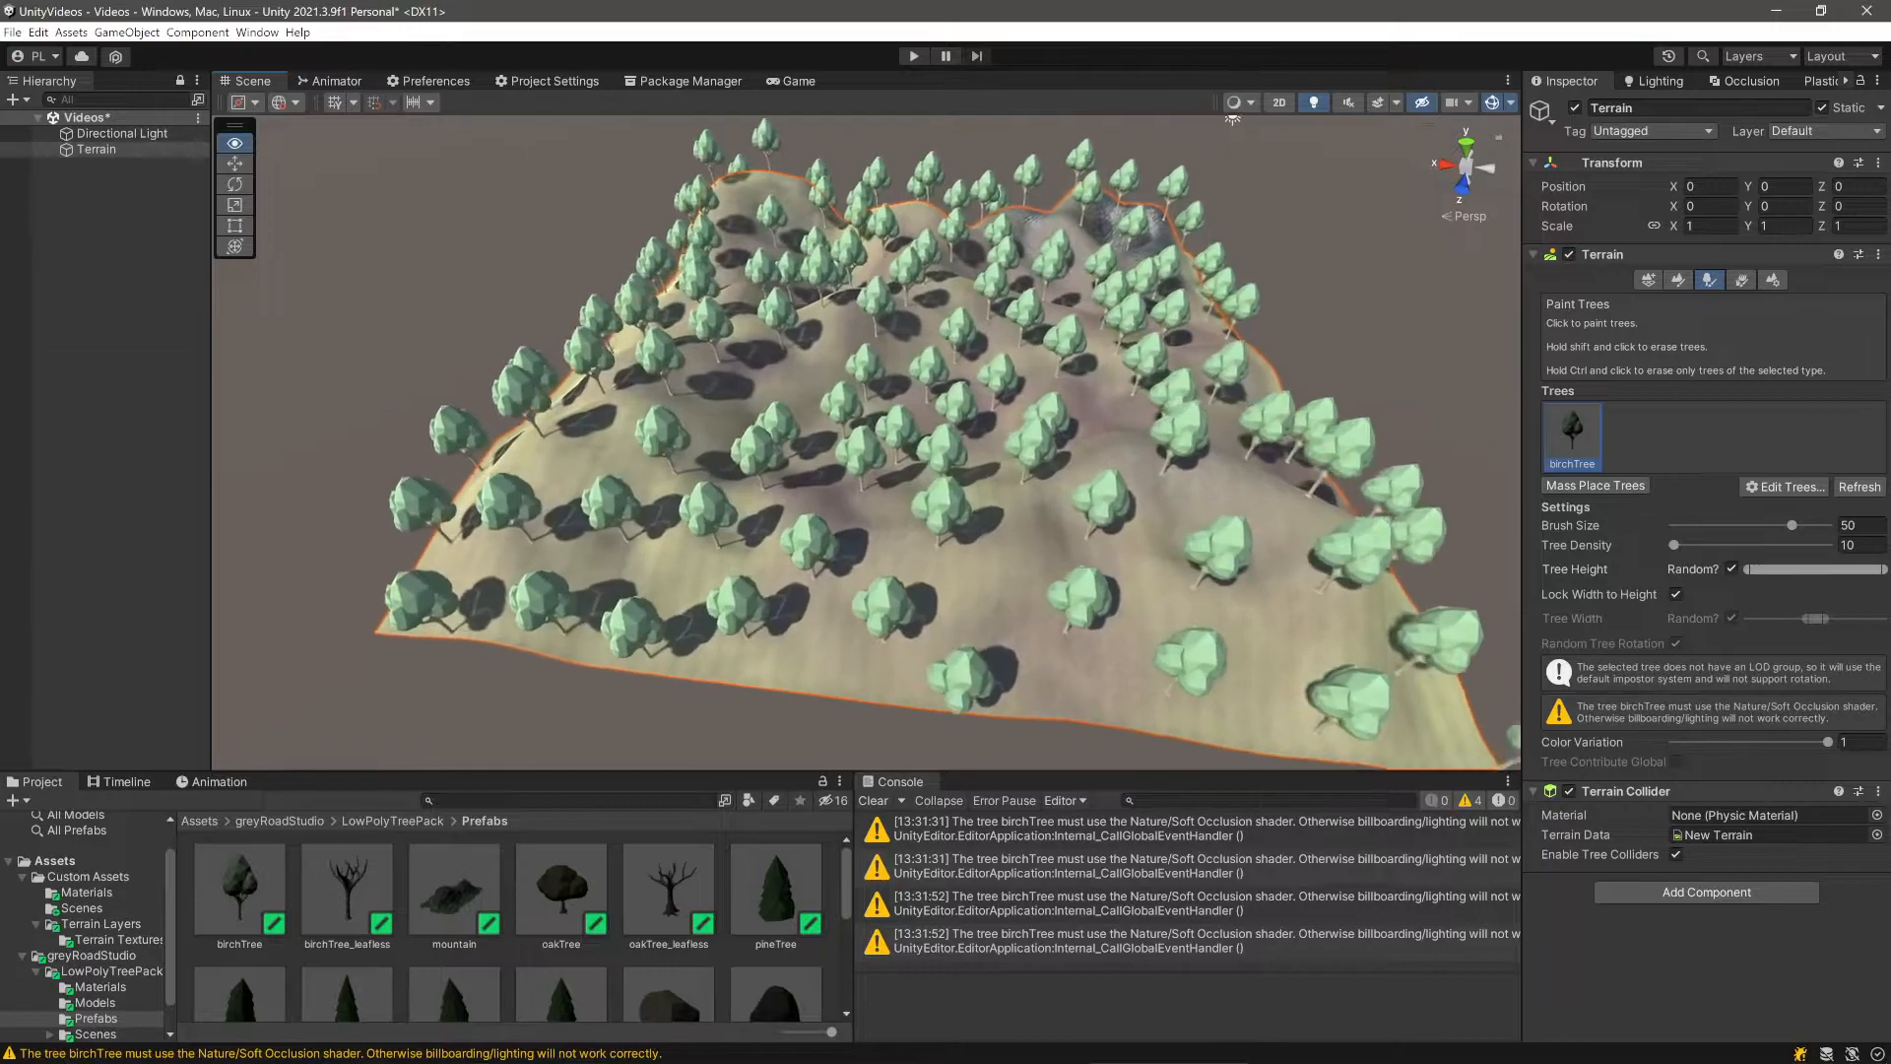
pyautogui.scroll(-5, 1123, 552)
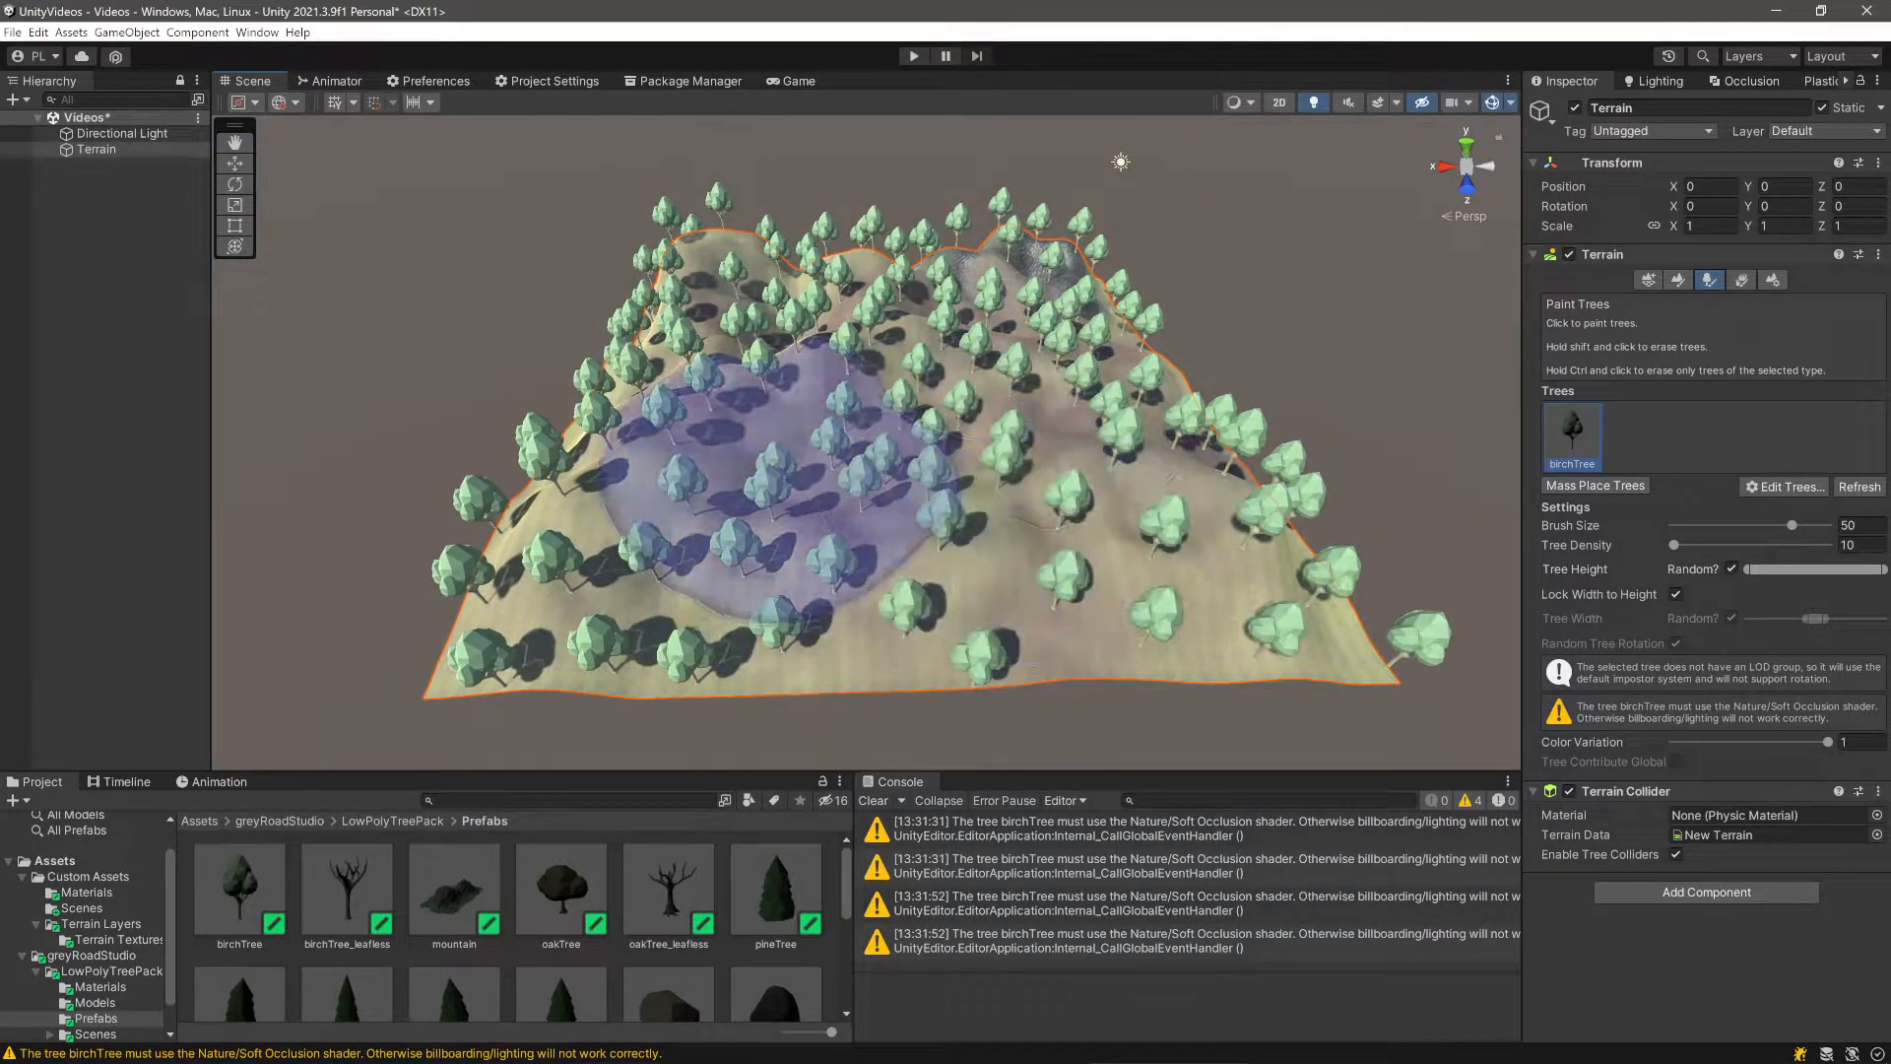
# - Paint more birch trees over the terrain with the tree density set to 16 and again with it at 45
pyautogui.moveTo(1674, 544); pyautogui.dragTo(1684, 545)
pyautogui.moveTo(1241, 575)
pyautogui.mouseDown()
pyautogui.moveTo(847, 641)
pyautogui.moveTo(782, 498)
pyautogui.moveTo(527, 532)
pyautogui.mouseUp()
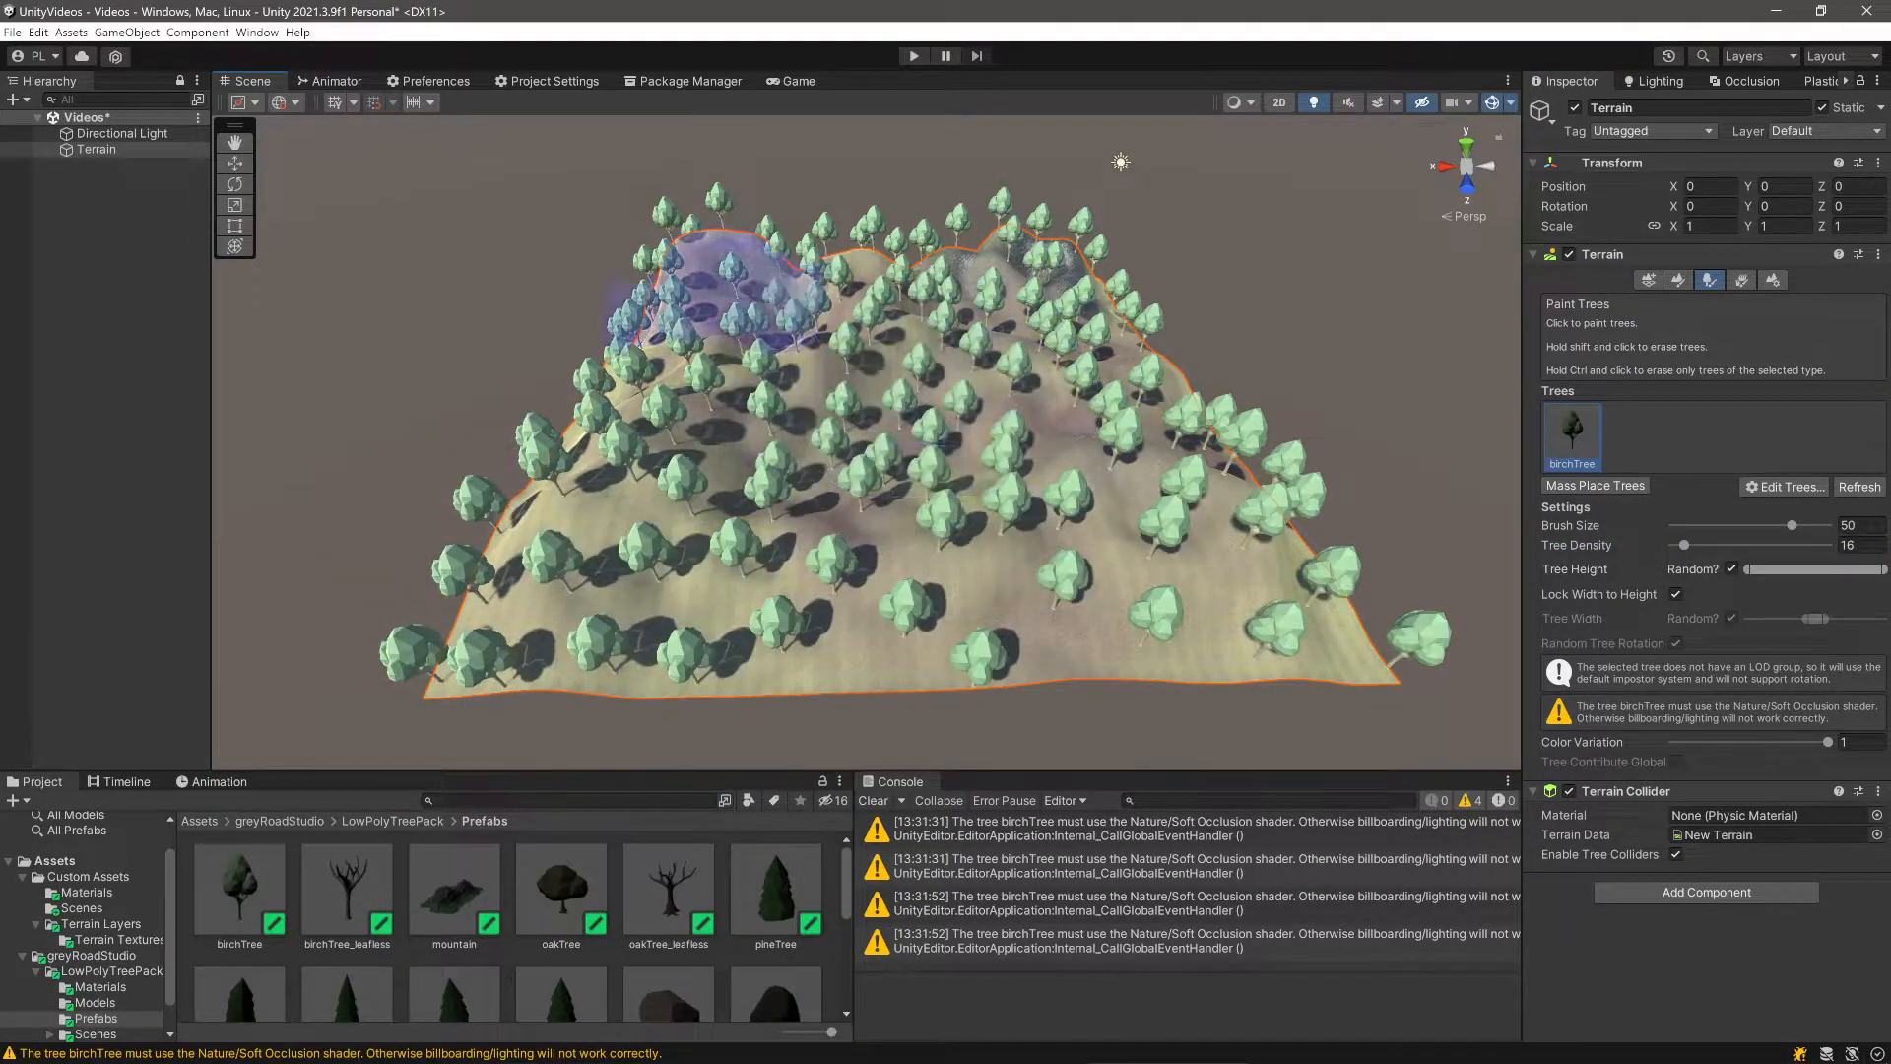
pyautogui.click(1858, 544)
pyautogui.write('45')
pyautogui.moveTo(1163, 542)
pyautogui.mouseDown()
pyautogui.moveTo(1034, 495)
pyautogui.moveTo(709, 606)
pyautogui.moveTo(886, 501)
pyautogui.moveTo(1349, 623)
pyautogui.mouseUp()
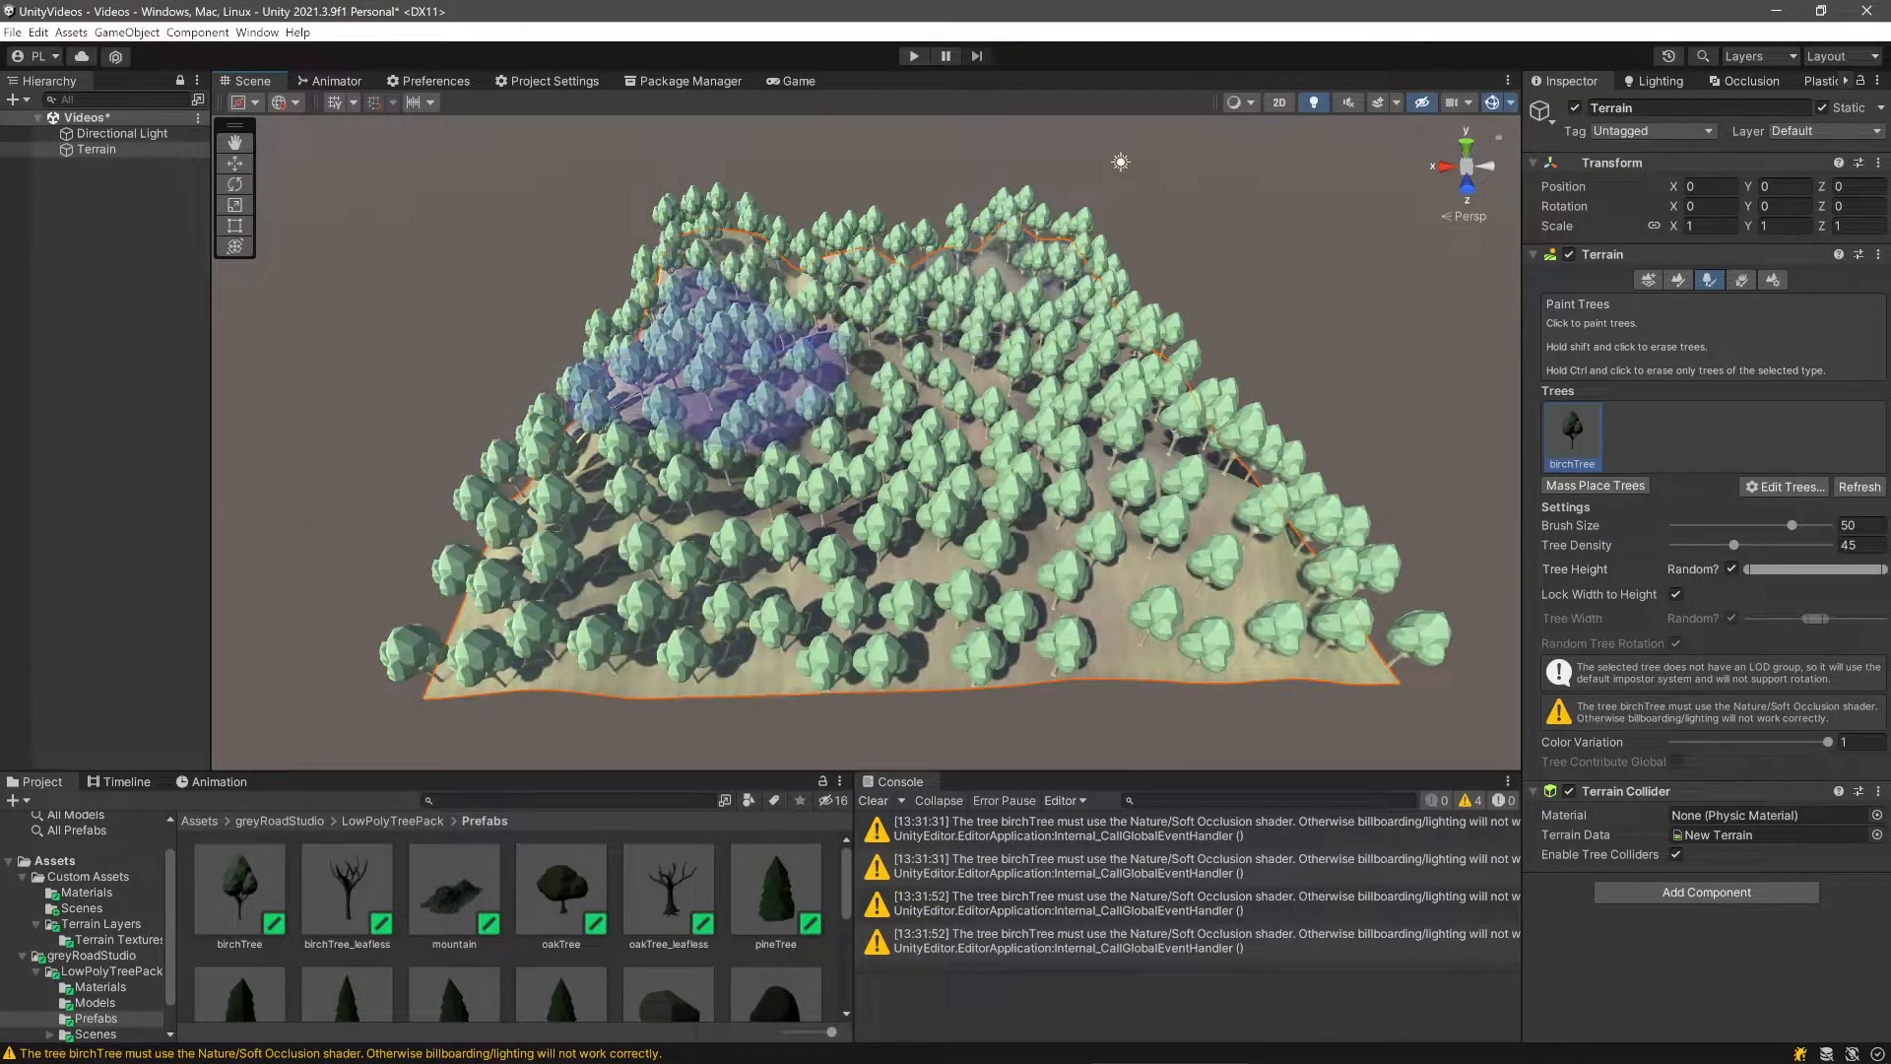
# - Paint birch trees across the terrain at a tree density of 75 and again at 100
pyautogui.click(1858, 545)
pyautogui.write('75')
pyautogui.moveTo(866, 528)
pyautogui.mouseDown()
pyautogui.moveTo(1203, 634)
pyautogui.moveTo(1281, 591)
pyautogui.mouseUp()
pyautogui.click(1858, 545)
pyautogui.write('100')
pyautogui.moveTo(1055, 612)
pyautogui.mouseDown()
pyautogui.moveTo(549, 611)
pyautogui.moveTo(634, 358)
pyautogui.moveTo(689, 453)
pyautogui.moveTo(666, 591)
pyautogui.moveTo(676, 456)
pyautogui.moveTo(1064, 650)
pyautogui.mouseUp()
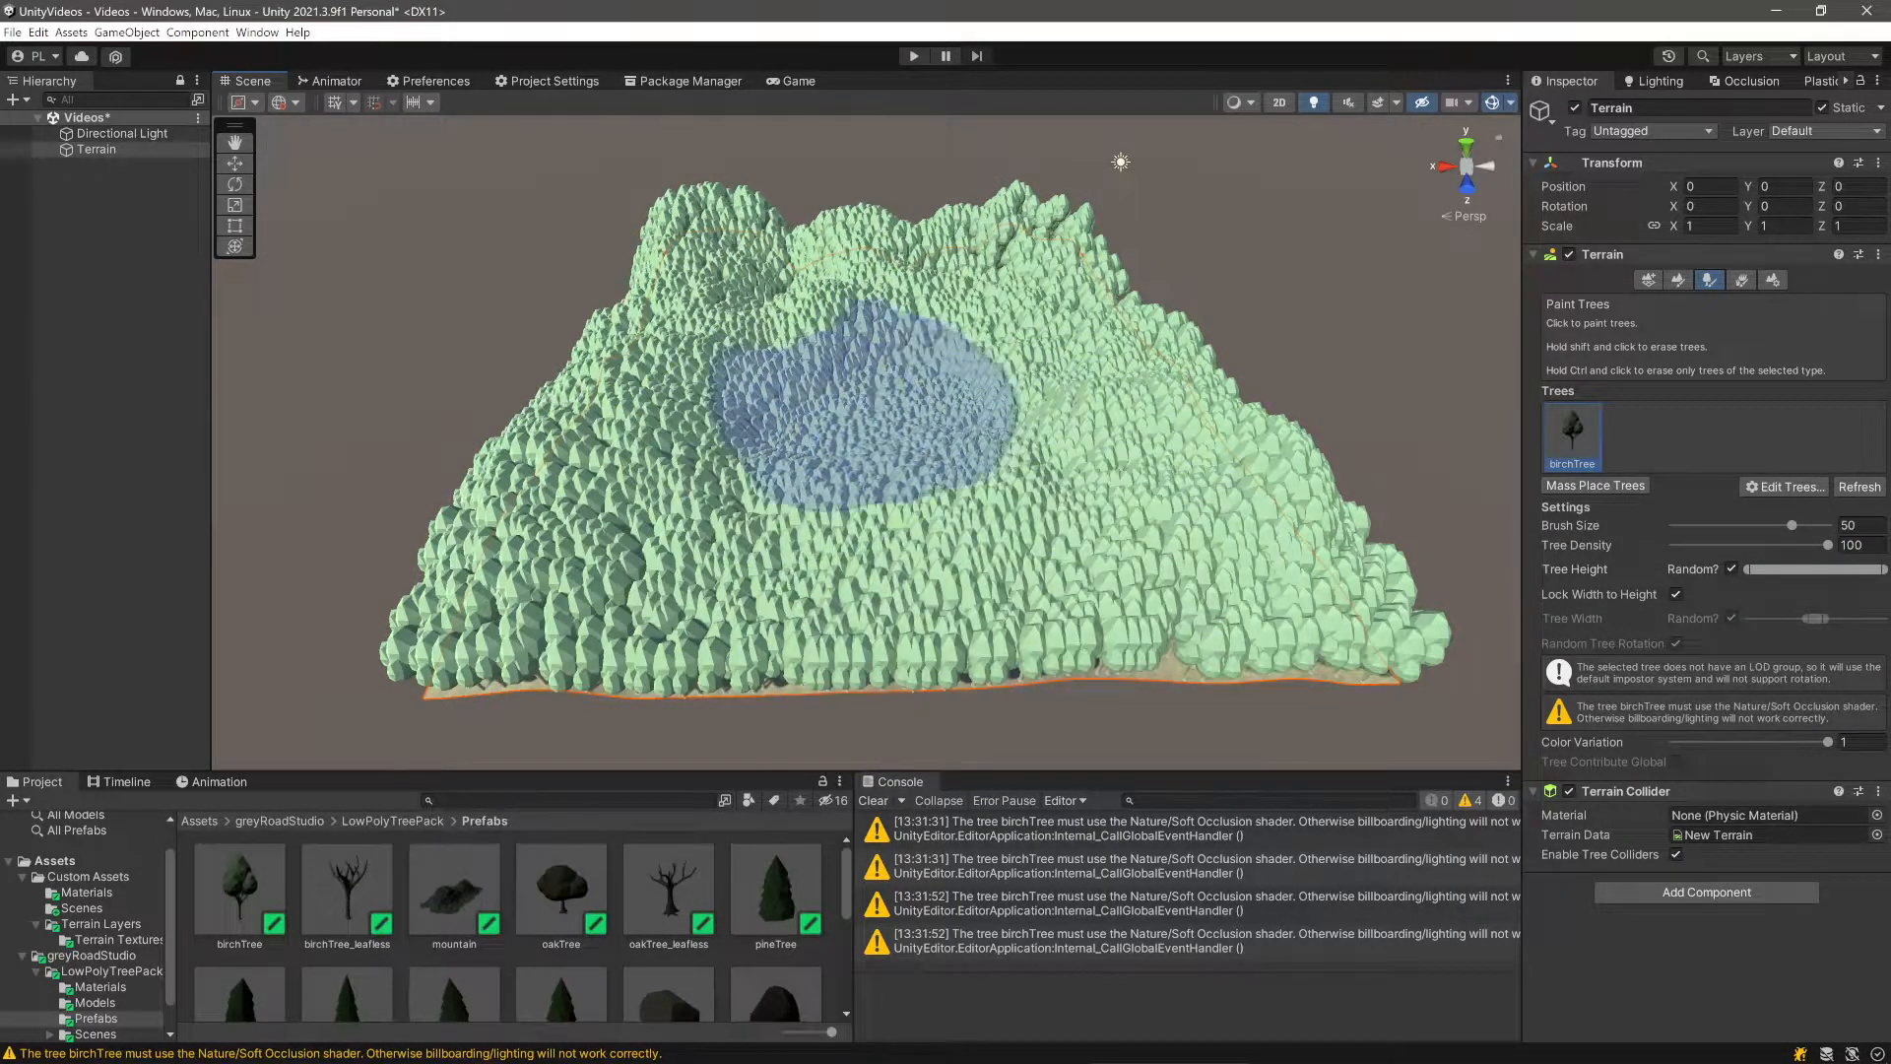
# - Undo all the birch tree painting so the terrain is bare
pyautogui.hotkey('ctrl', 'z')
pyautogui.hotkey('ctrl', 'z')
pyautogui.hotkey('ctrl', 'z')
pyautogui.hotkey('ctrl', 'z')
pyautogui.hotkey('ctrl', 'z')
pyautogui.hotkey('ctrl', 'z')
pyautogui.hotkey('ctrl', 'z')
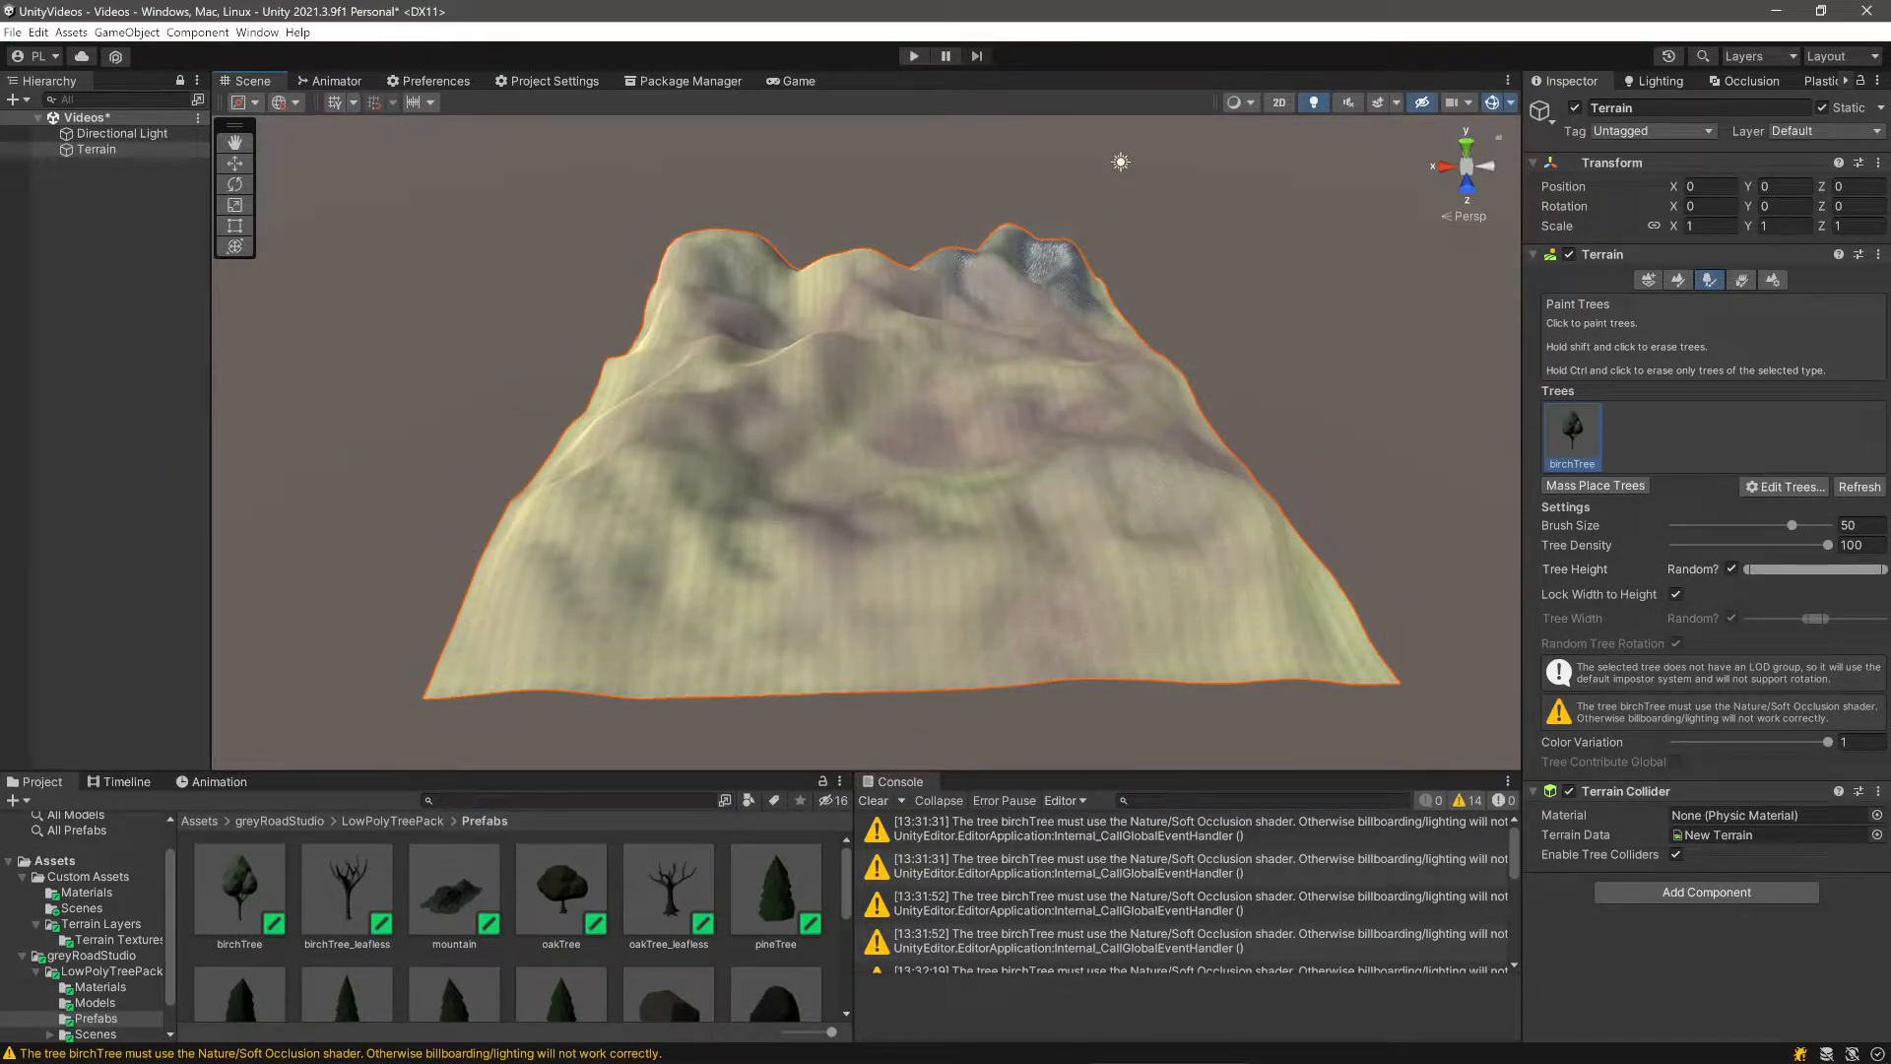
# - Add the textured oakTree prefab to the terrain's paintable trees
pyautogui.click(1786, 487)
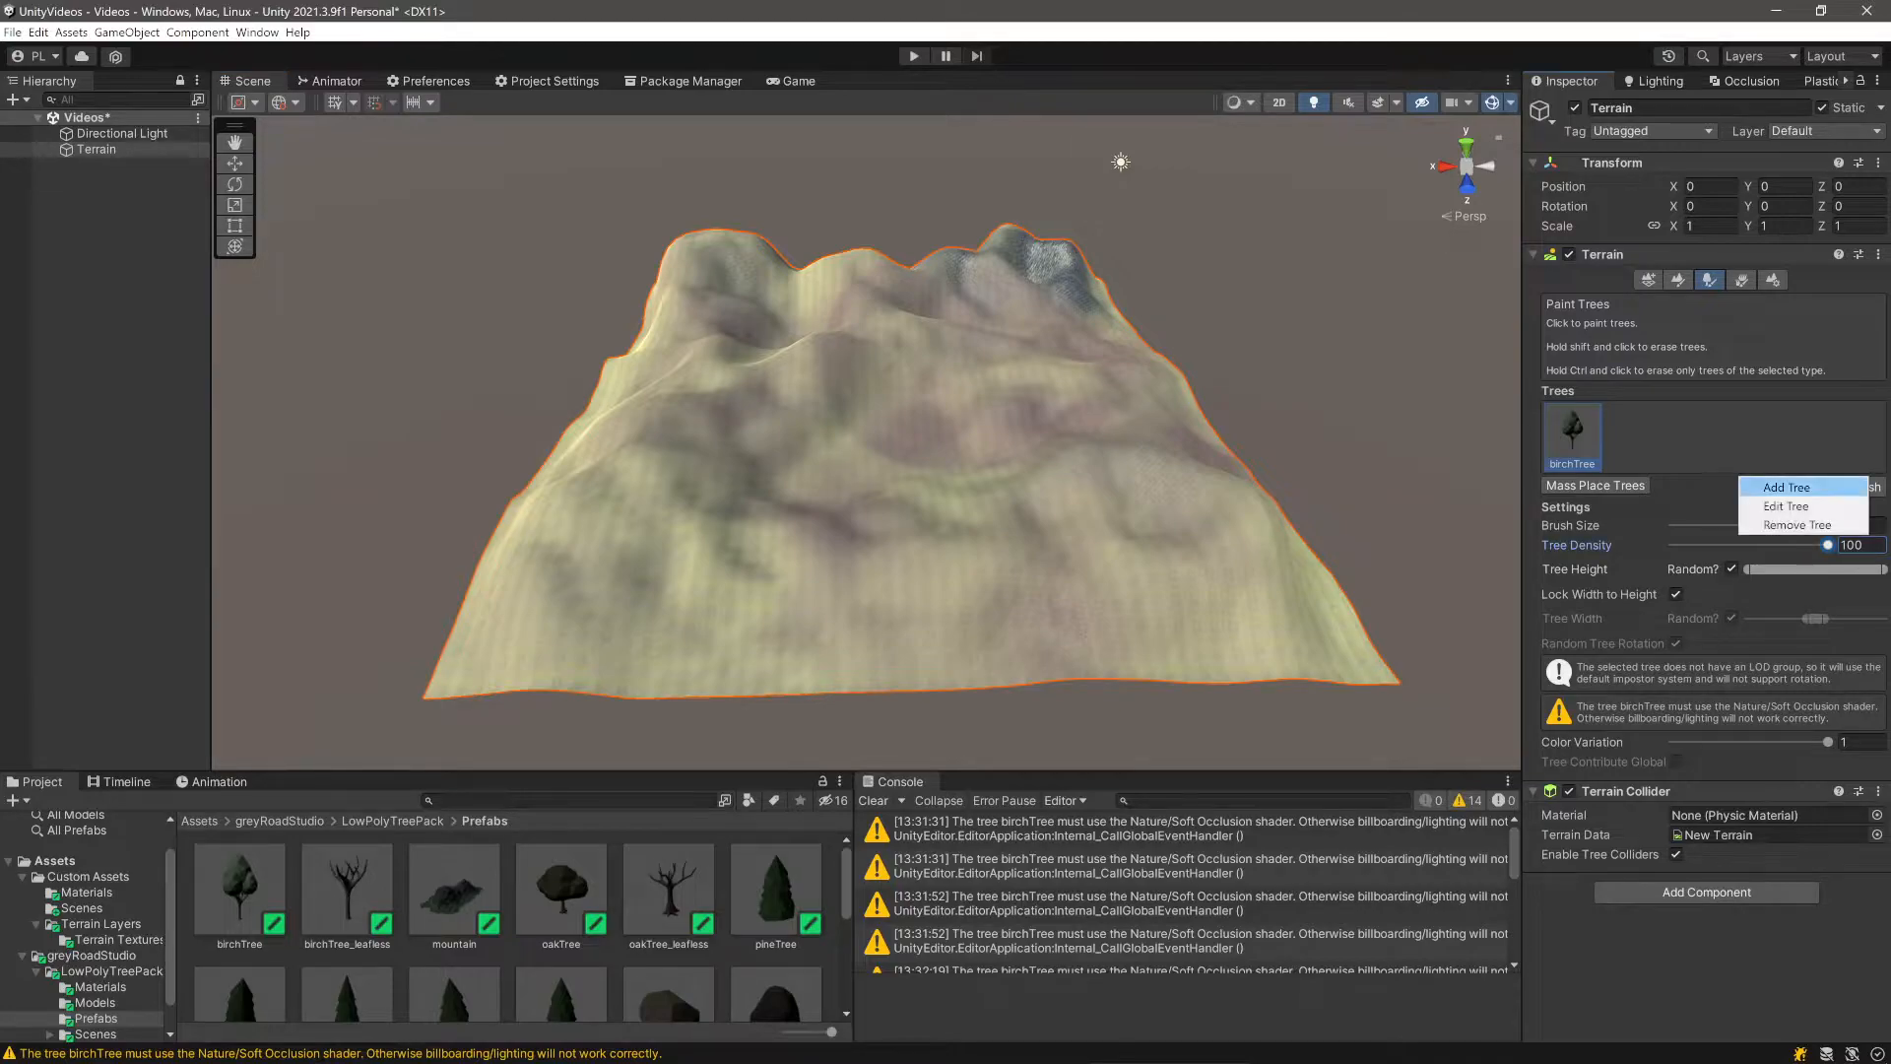
pyautogui.click(1773, 504)
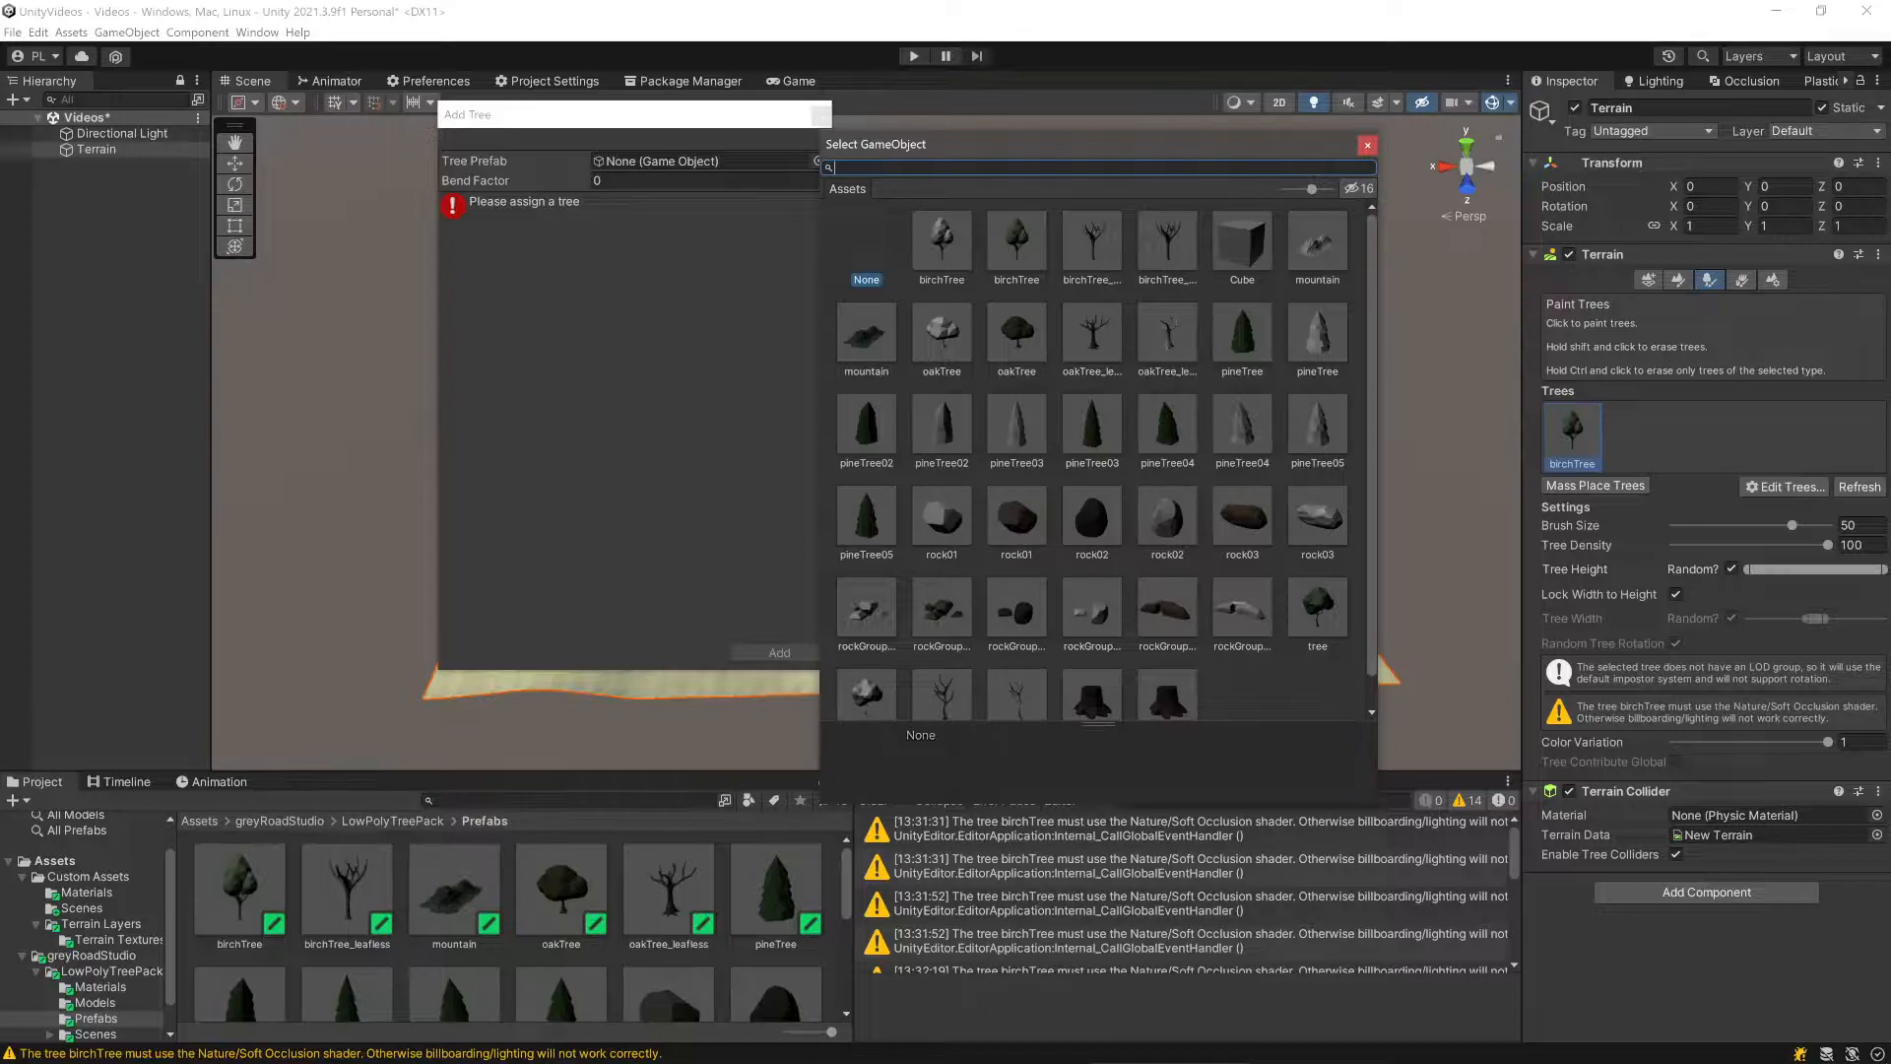
pyautogui.doubleClick(1016, 335)
pyautogui.click(779, 653)
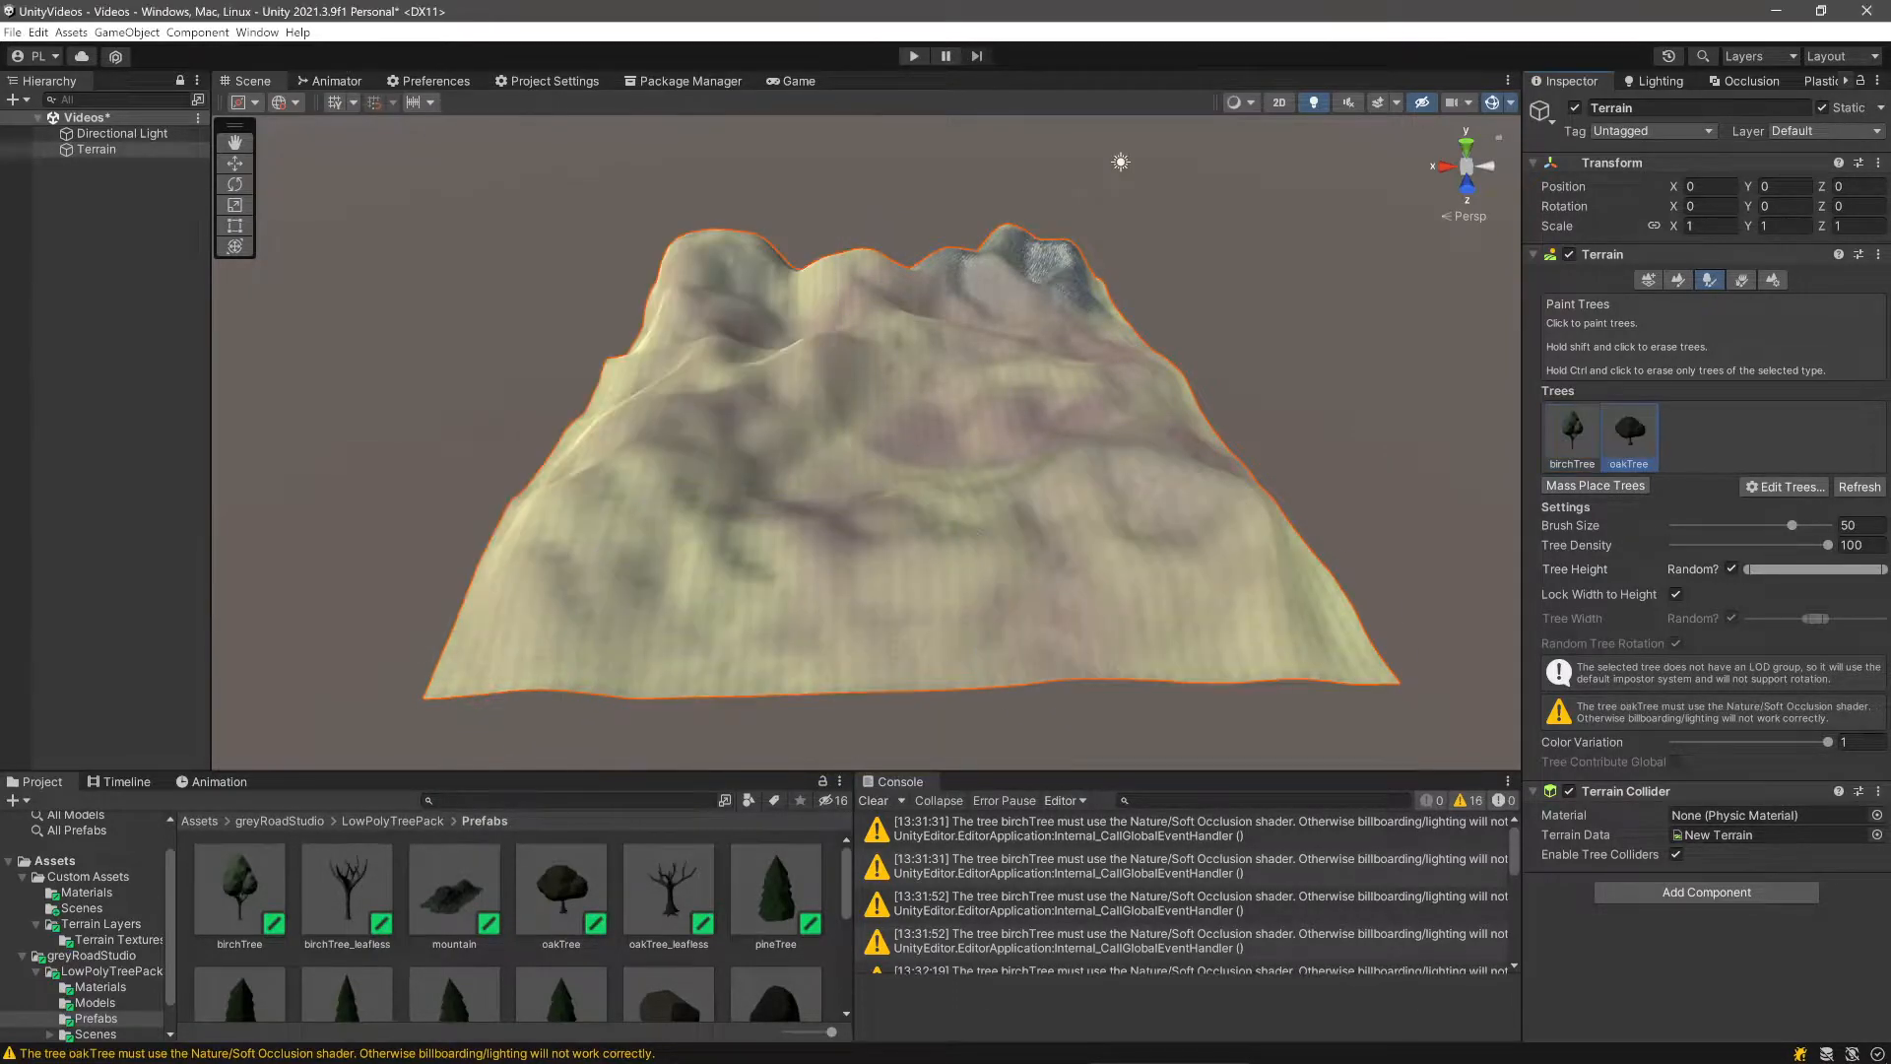
pyautogui.click(1595, 485)
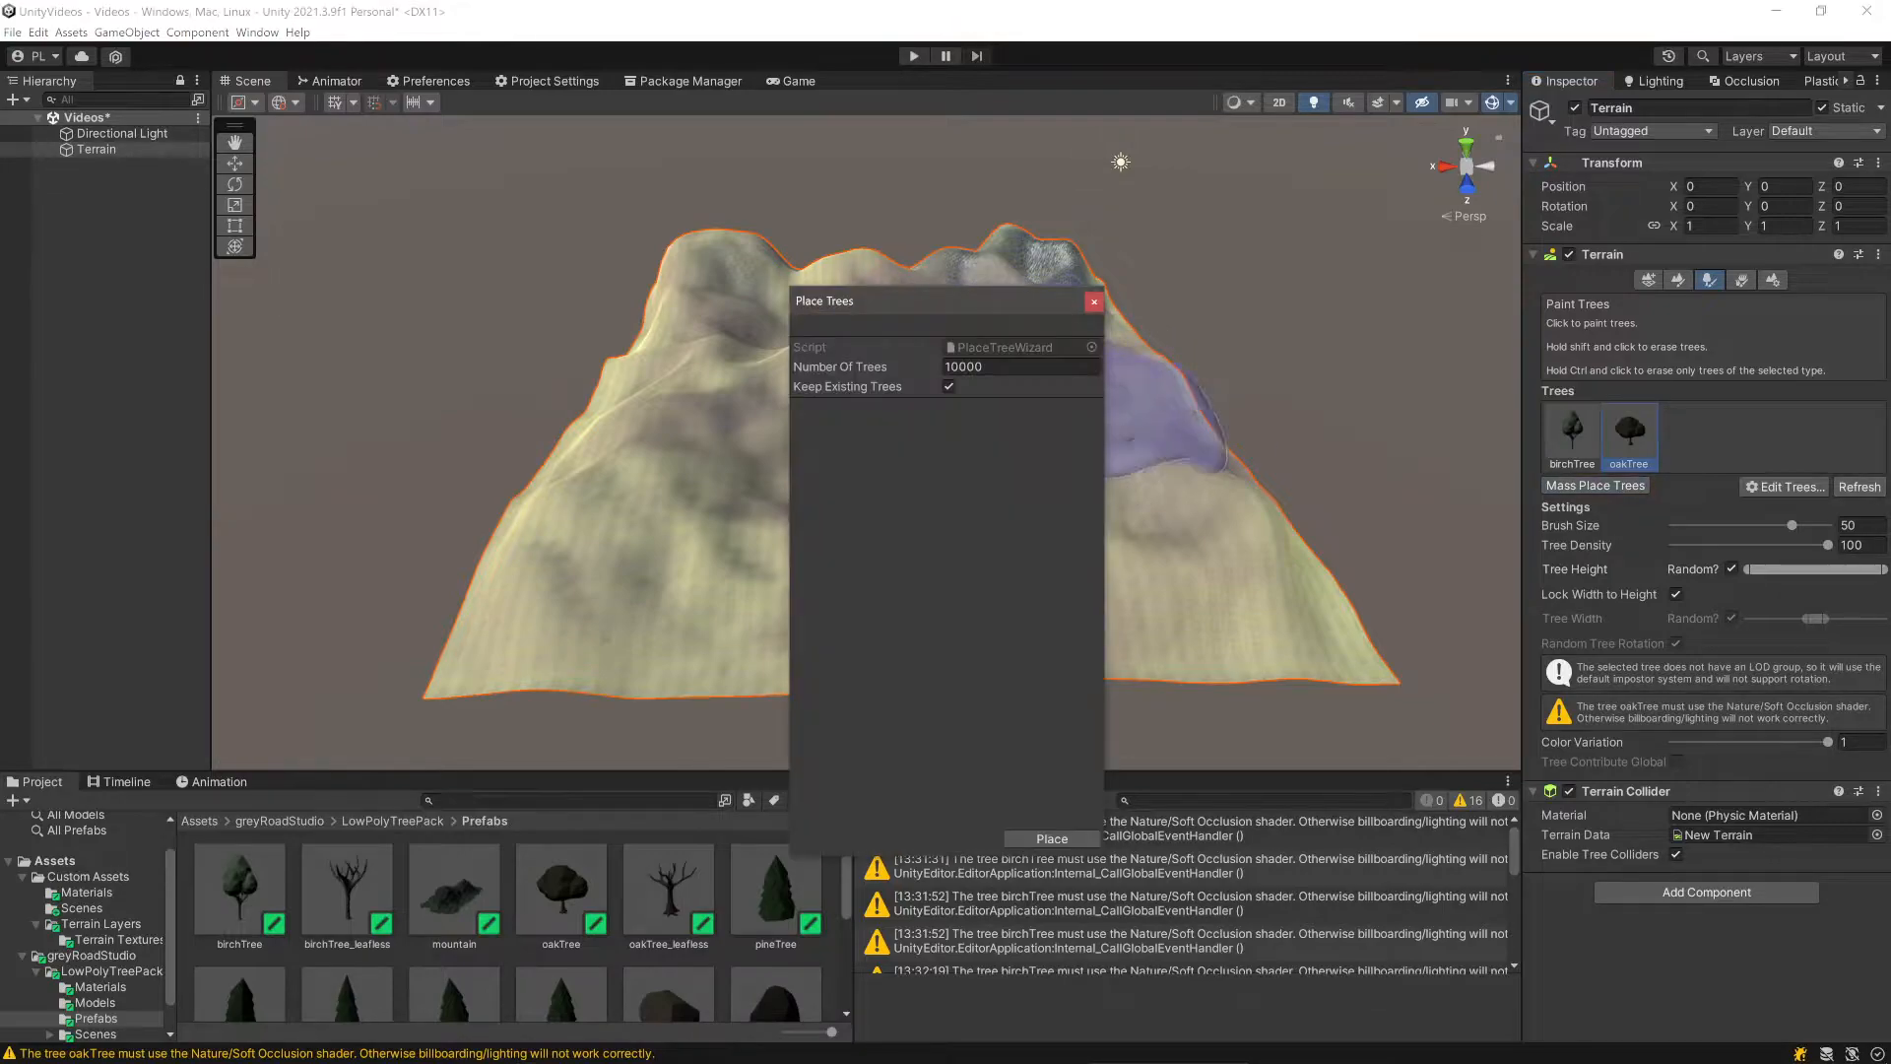
pyautogui.click(1093, 302)
# - Add the green pineTree prefab to the terrain's paintable trees
pyautogui.click(1785, 486)
pyautogui.click(1790, 487)
pyautogui.click(819, 161)
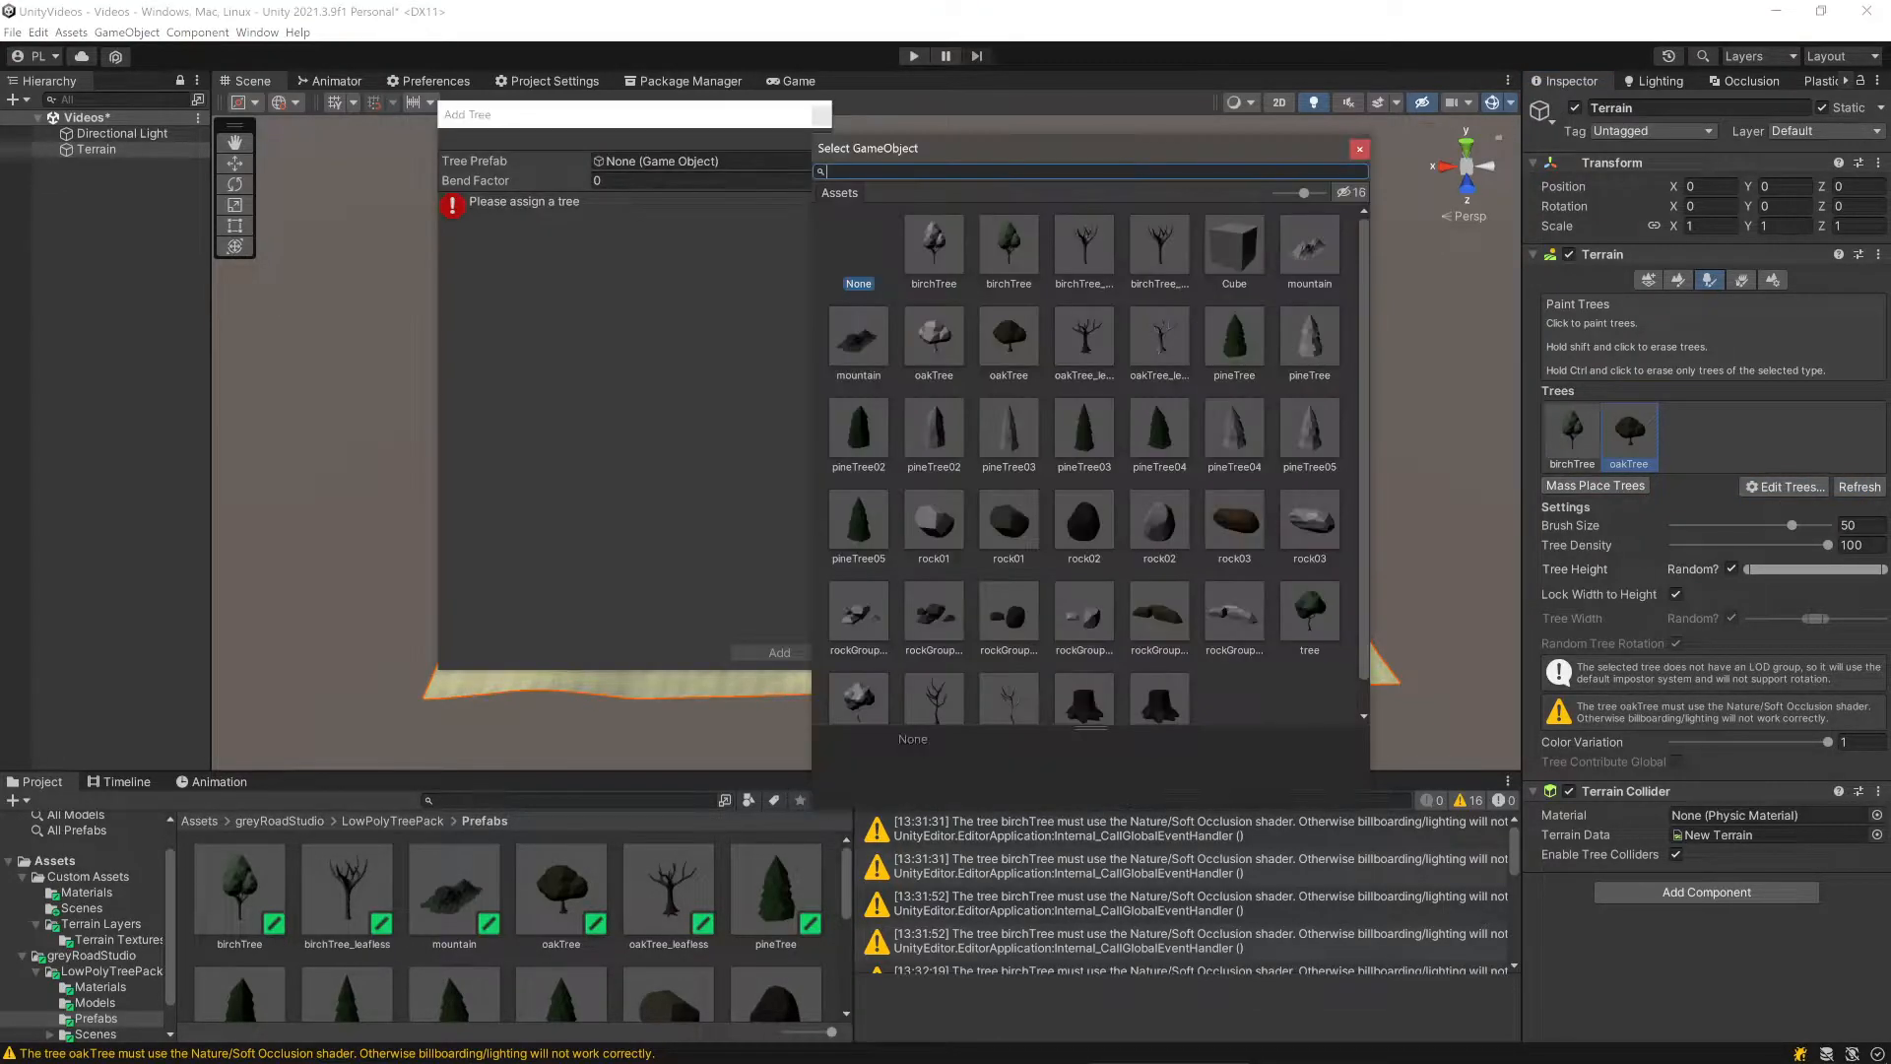
pyautogui.doubleClick(1234, 338)
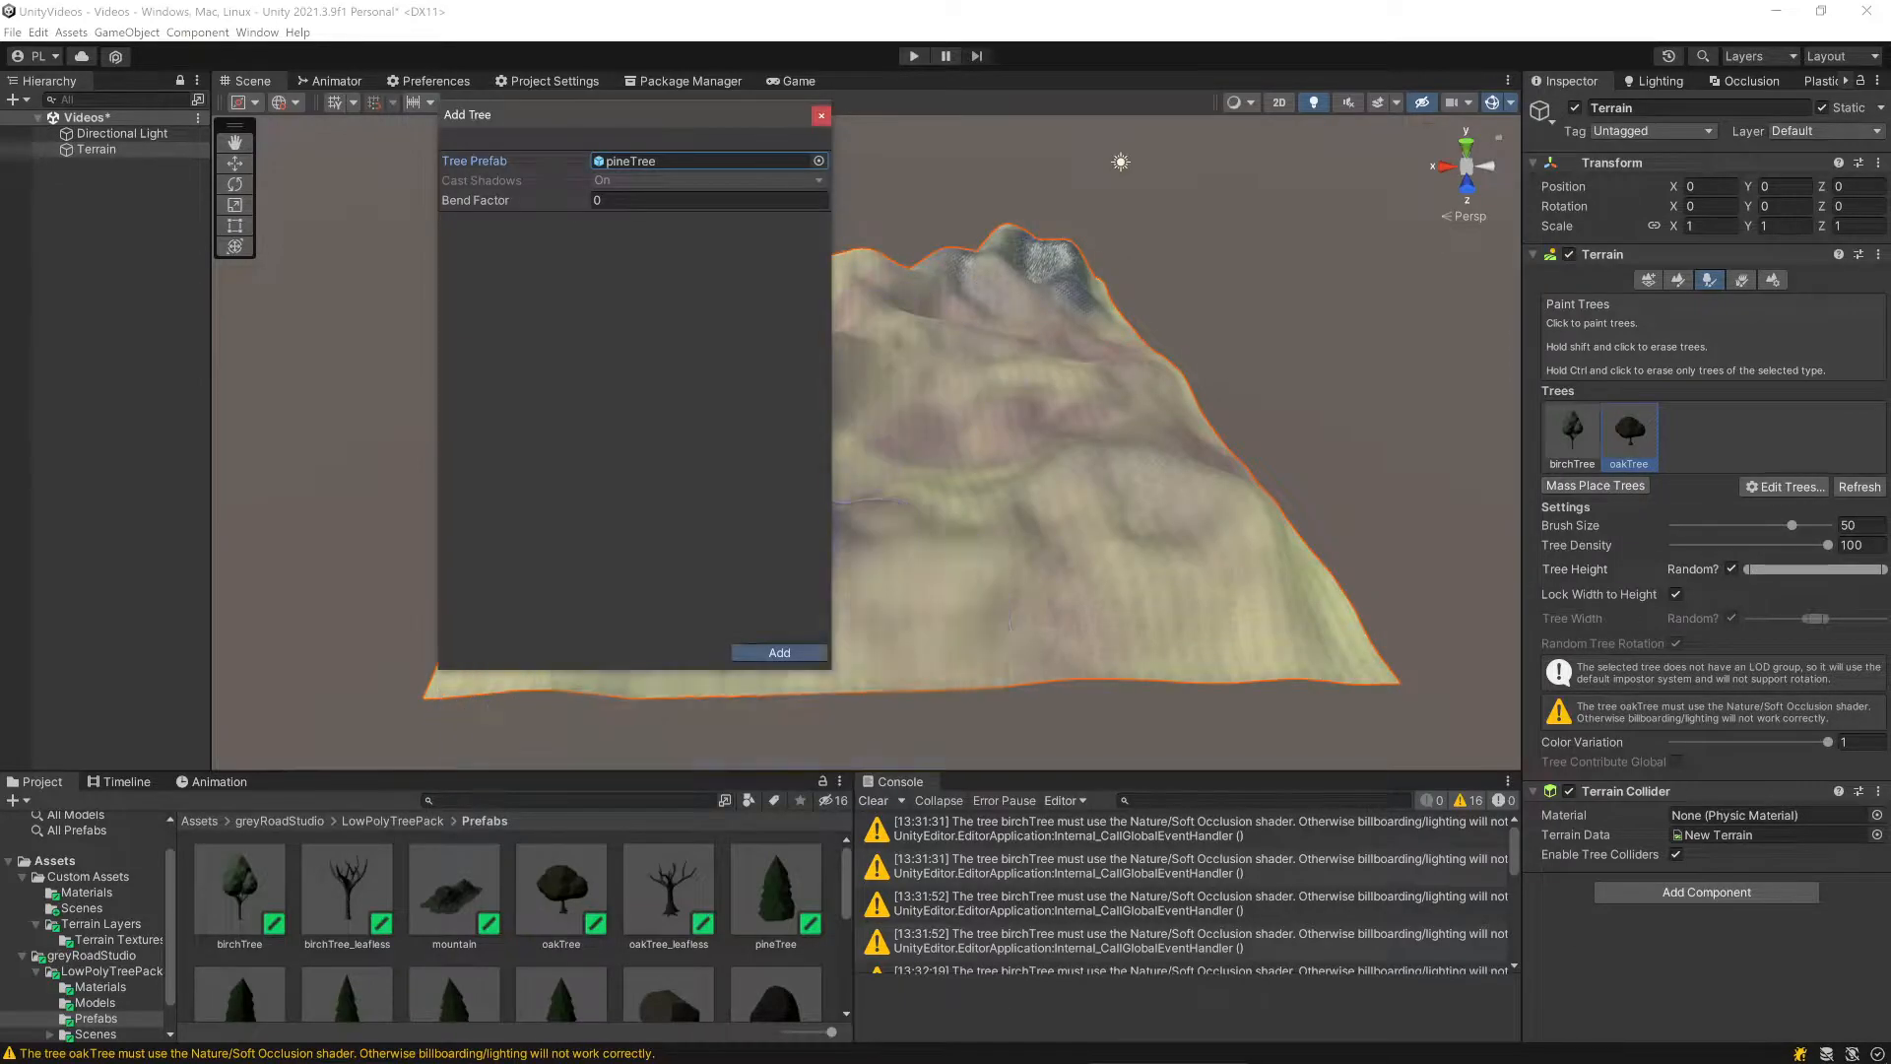
pyautogui.click(778, 652)
# - Add the dark rock01 prefab to the terrain's paintable trees
pyautogui.click(1785, 487)
pyautogui.click(1790, 487)
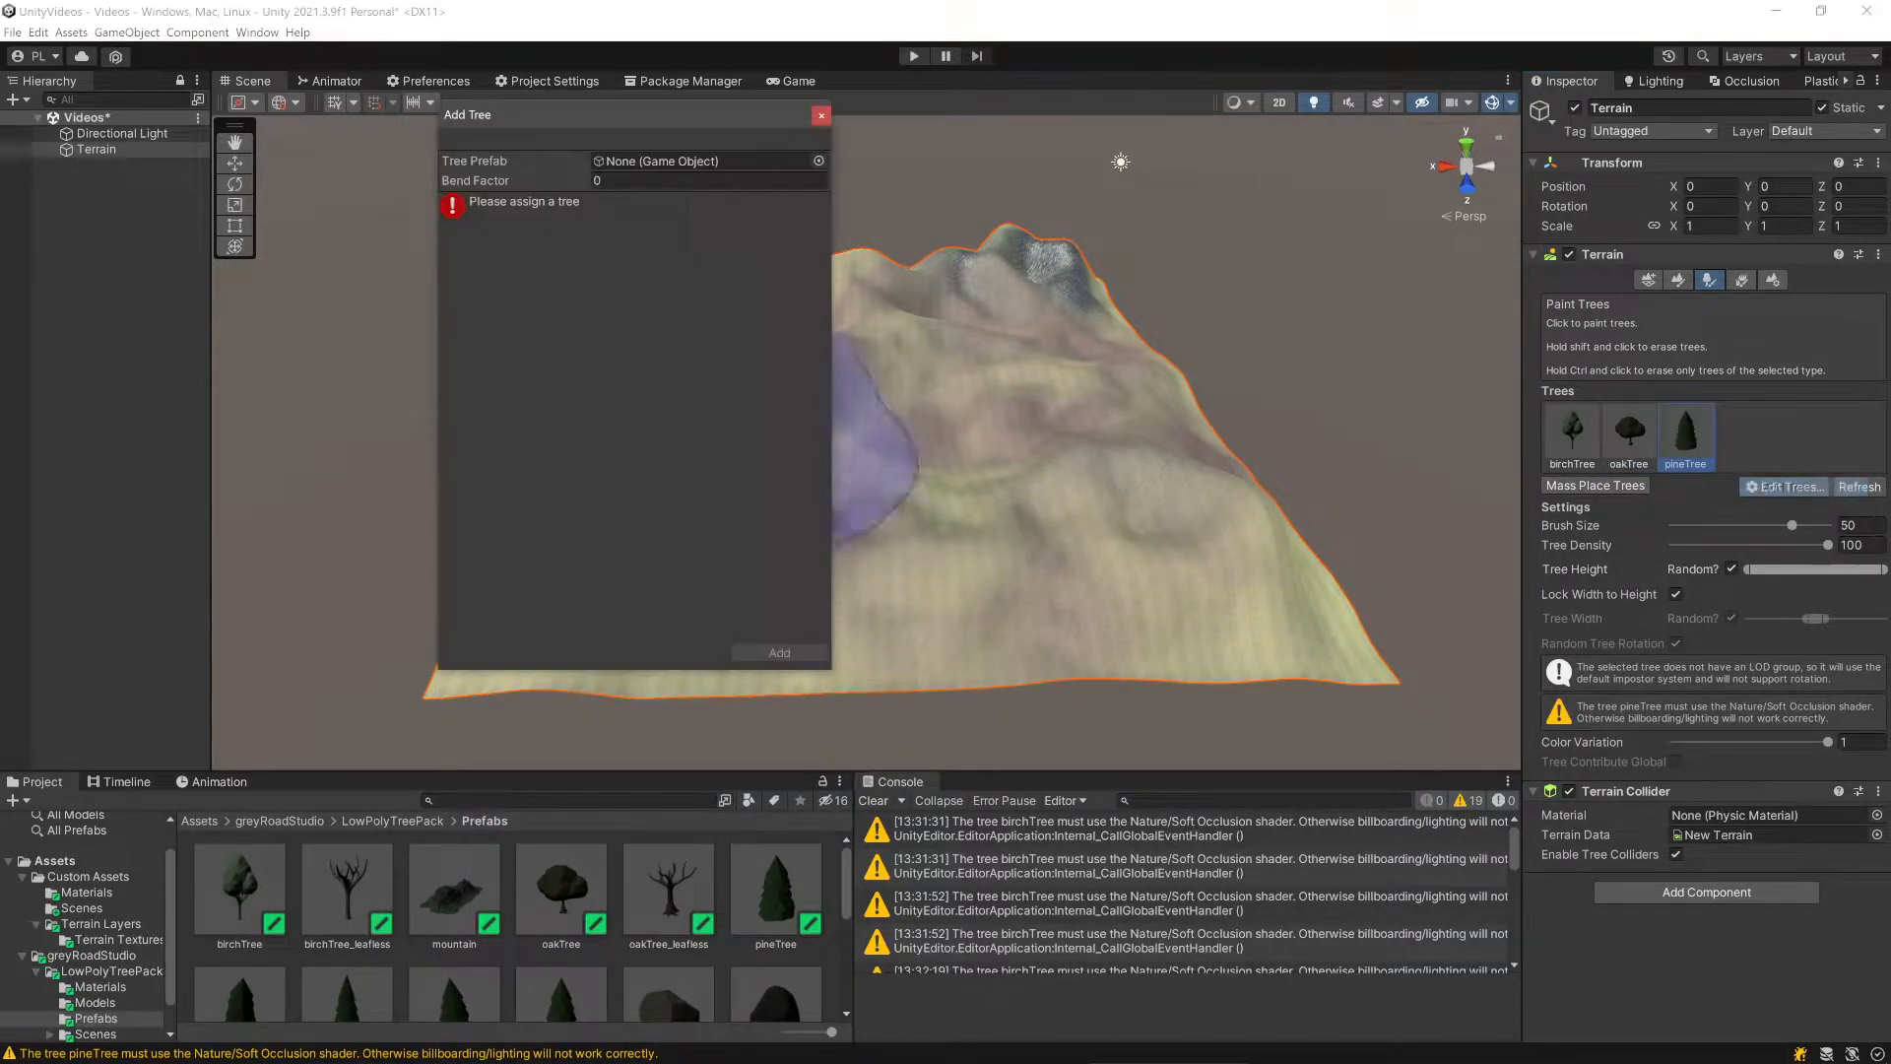
pyautogui.click(818, 161)
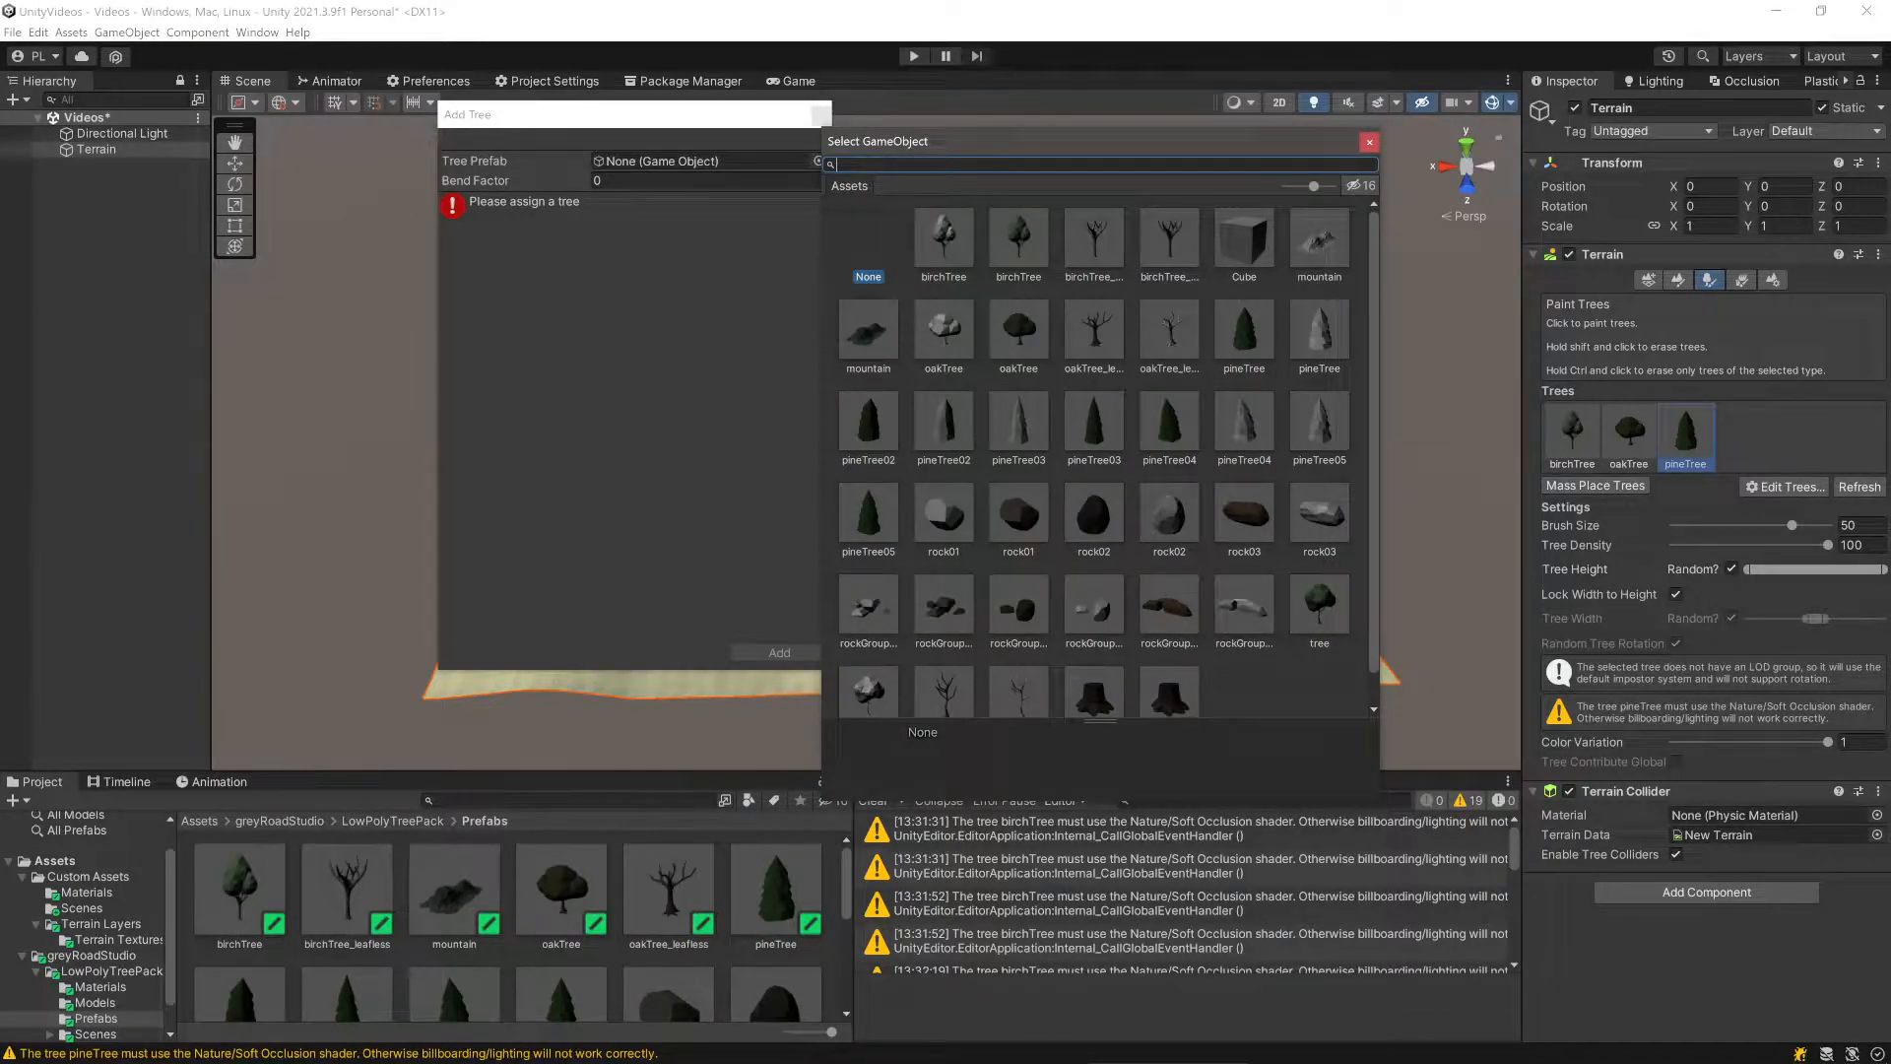
pyautogui.doubleClick(1018, 516)
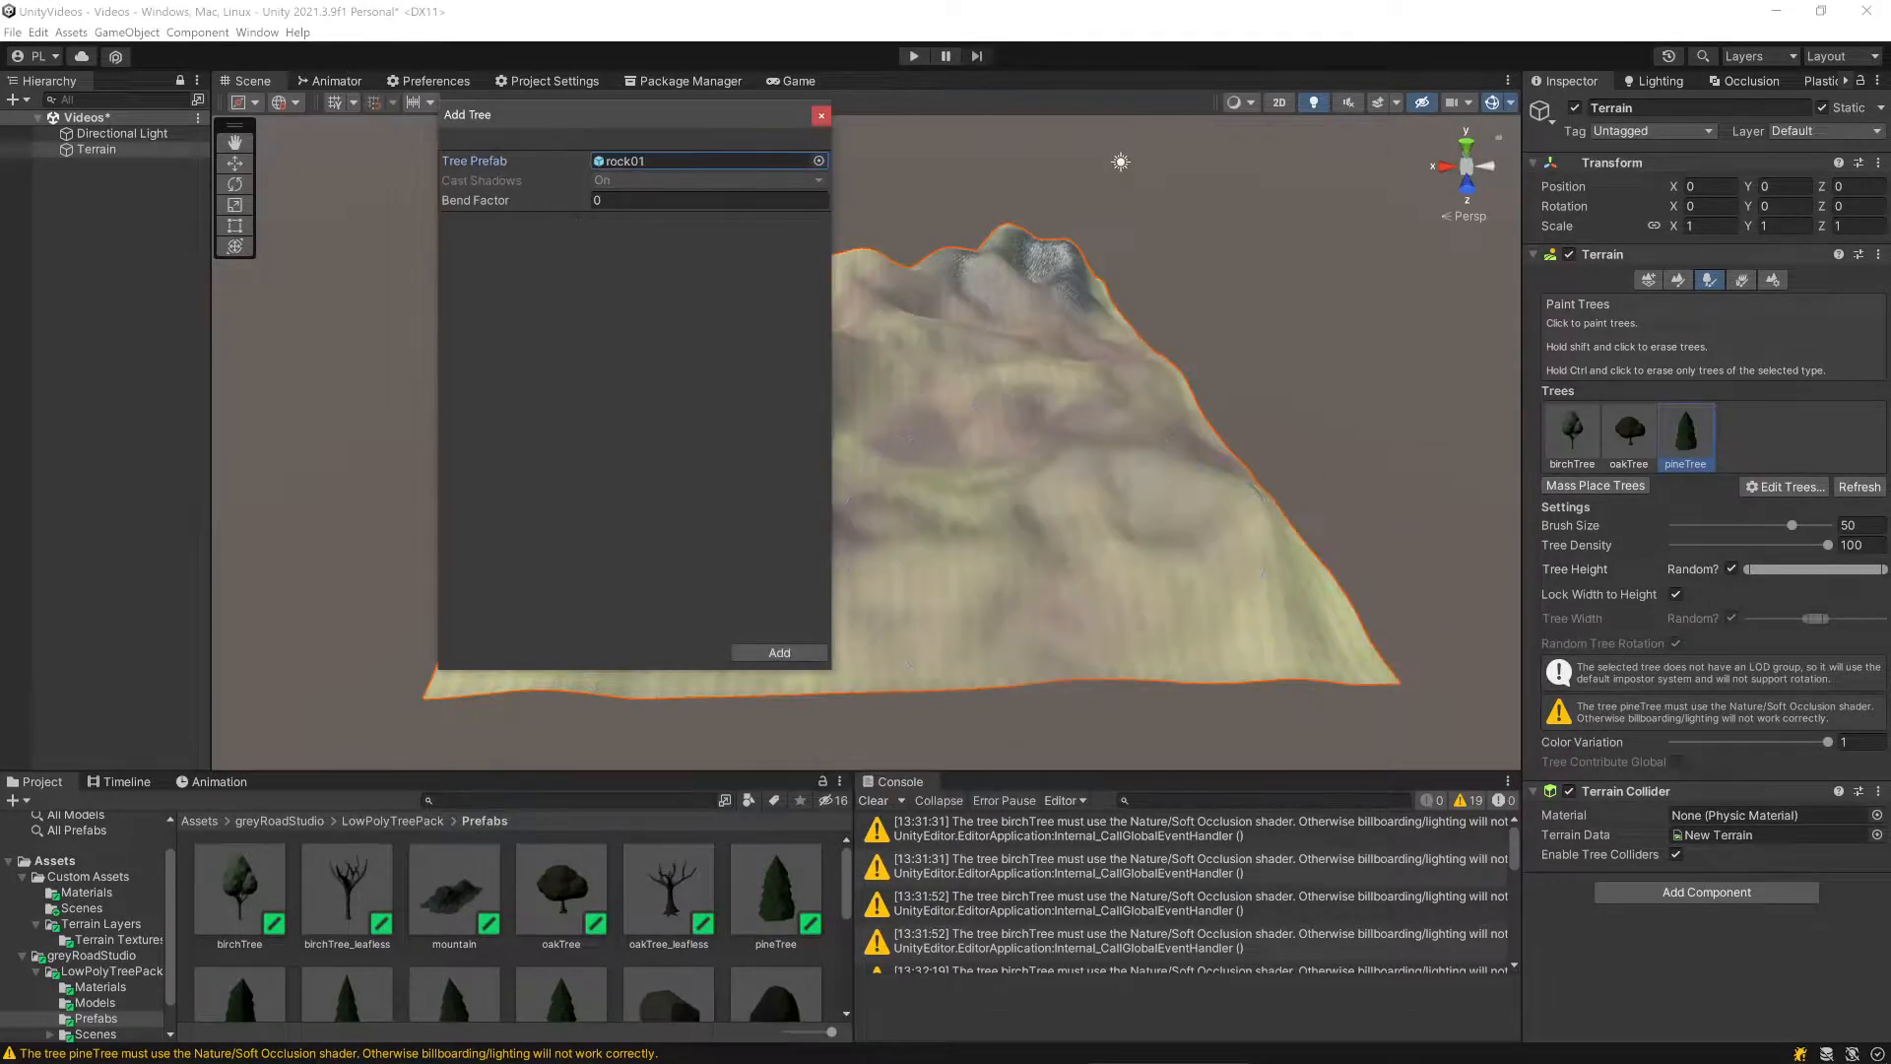
pyautogui.click(779, 652)
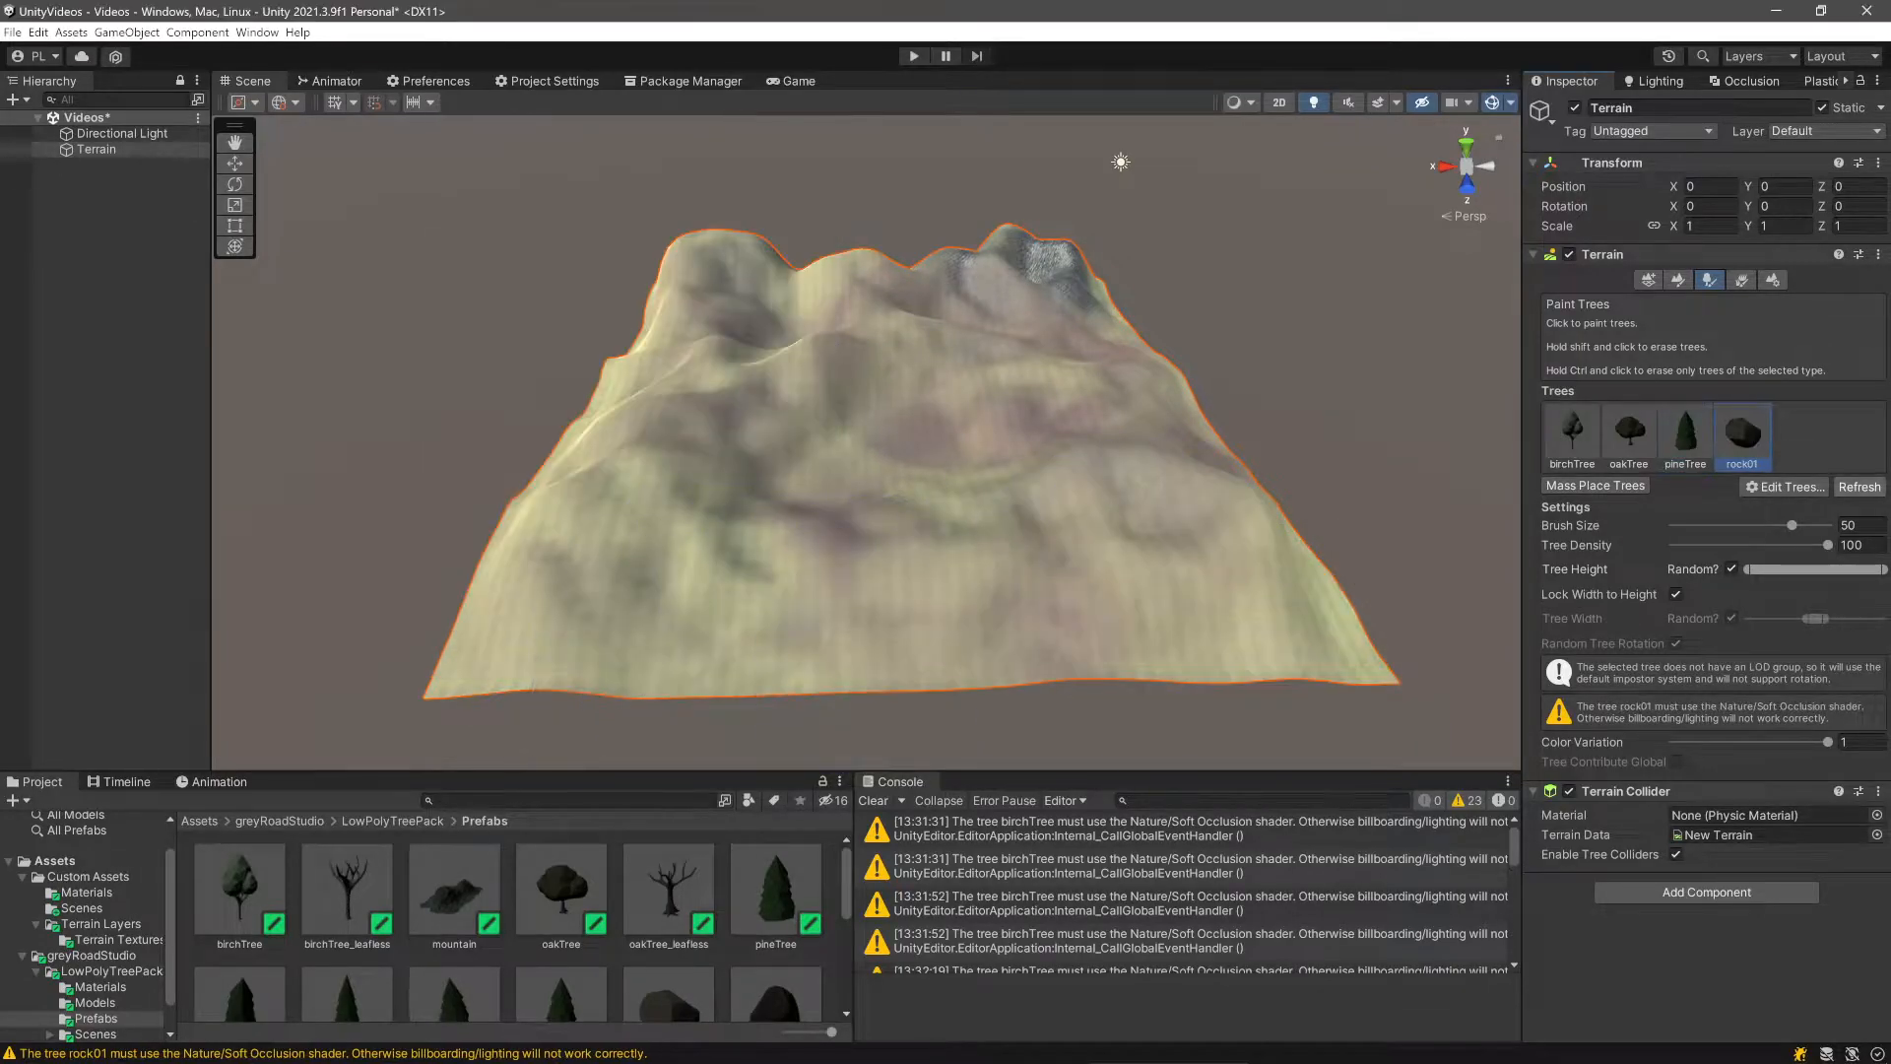
# - Add the brown rock03 prefab to the terrain's paintable trees
pyautogui.click(1785, 487)
pyautogui.click(1791, 486)
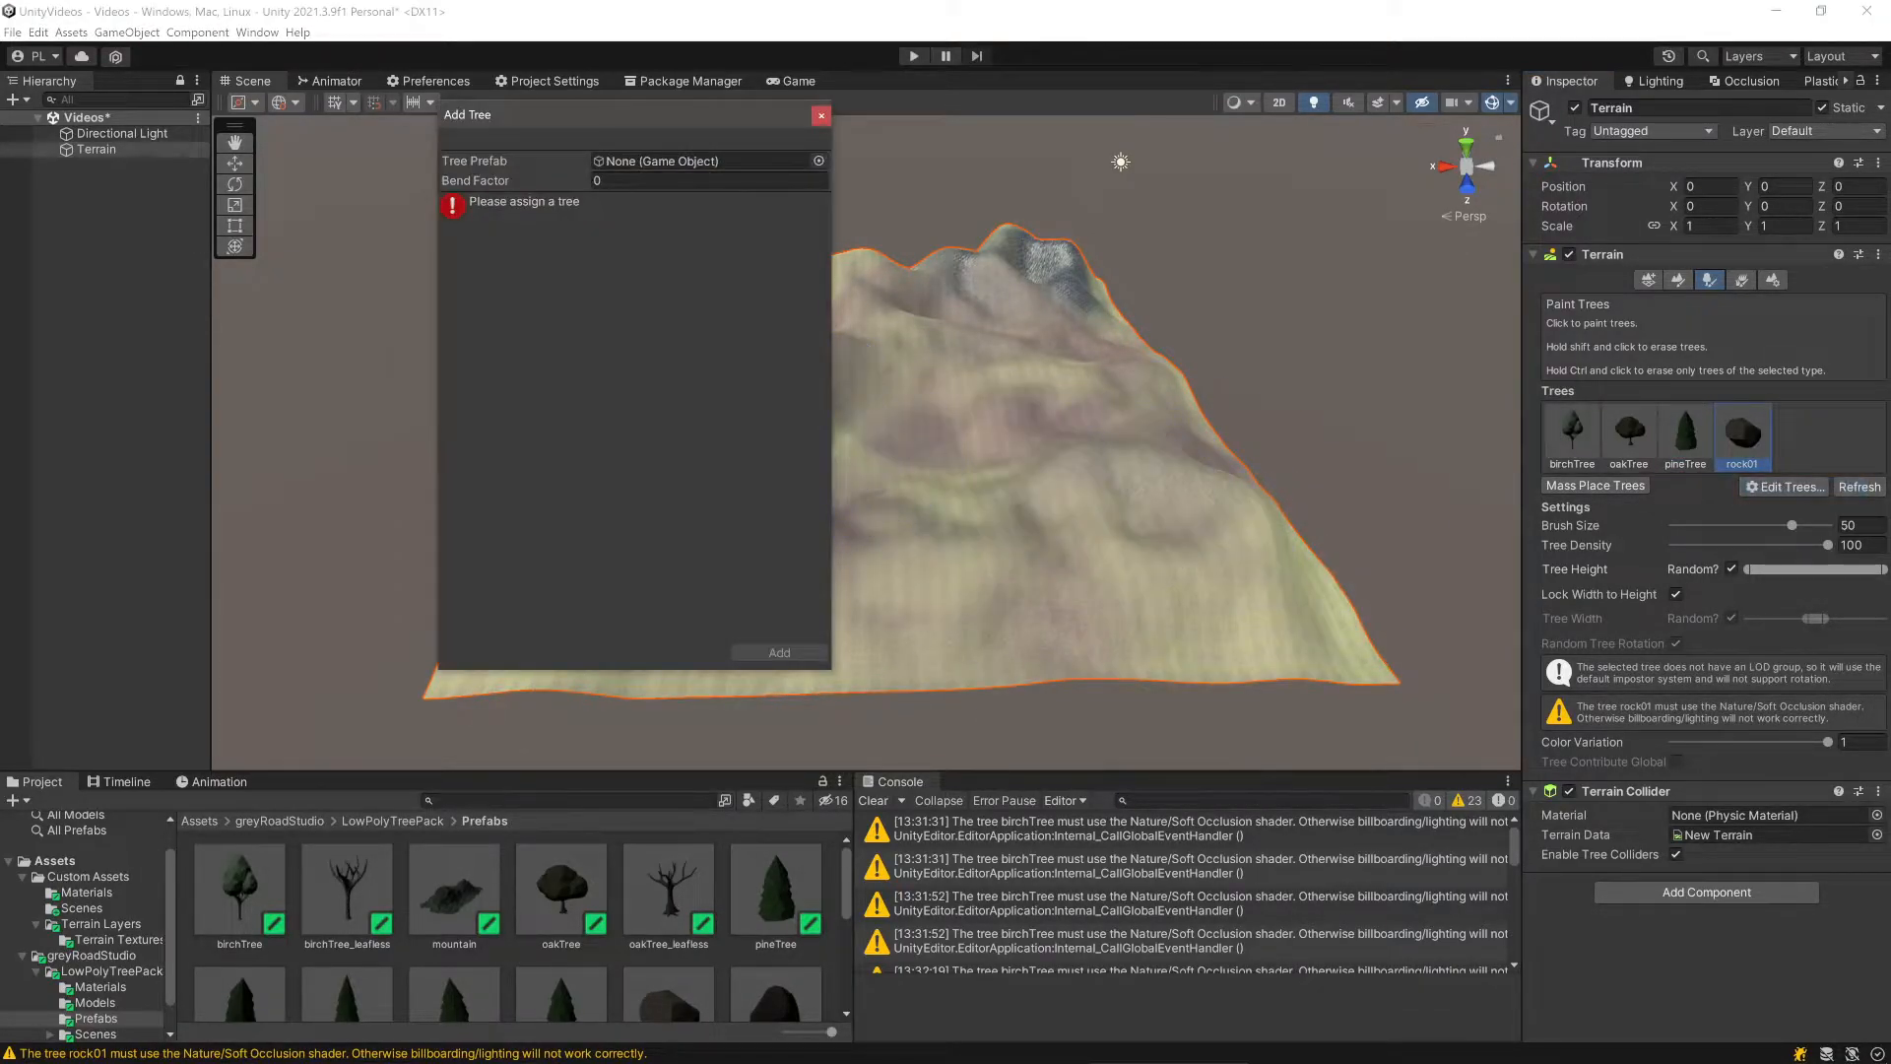
pyautogui.click(819, 160)
pyautogui.doubleClick(1241, 529)
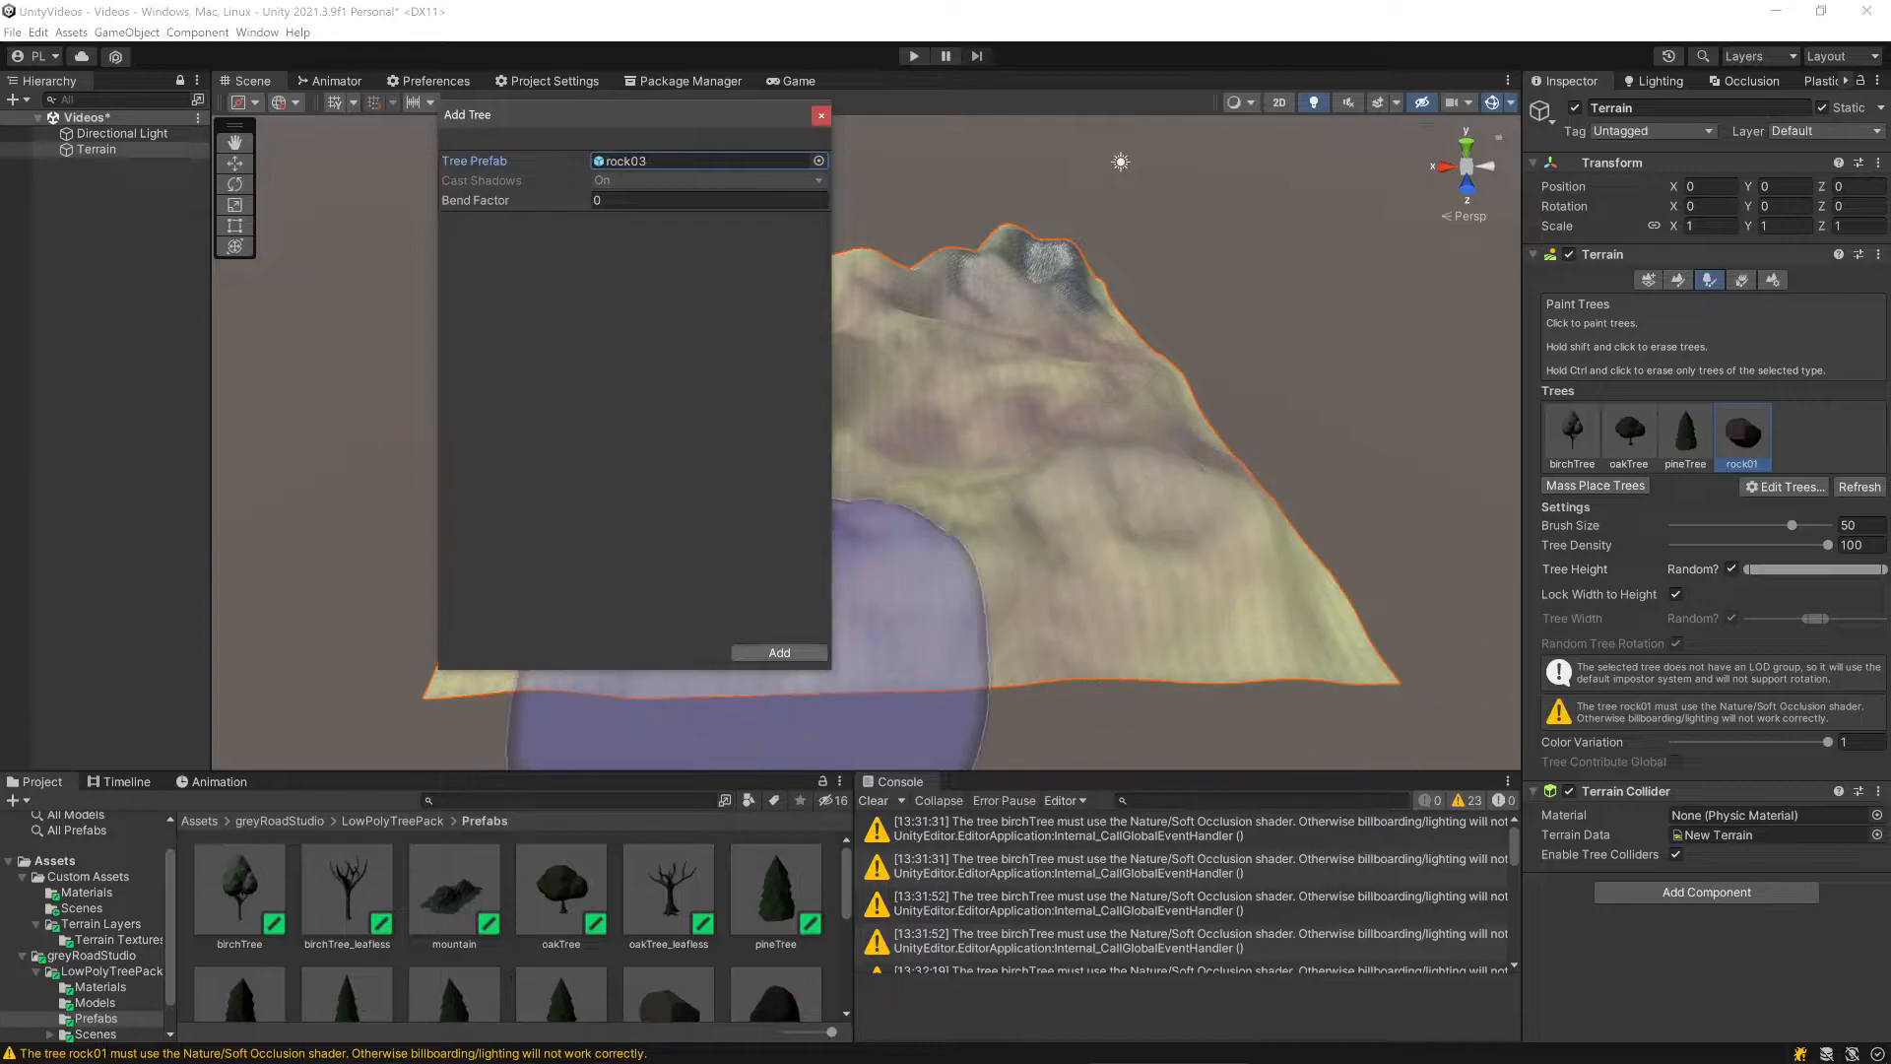
pyautogui.click(779, 652)
# - Add the green prefab named tree to the terrain's paintable trees
pyautogui.click(1785, 487)
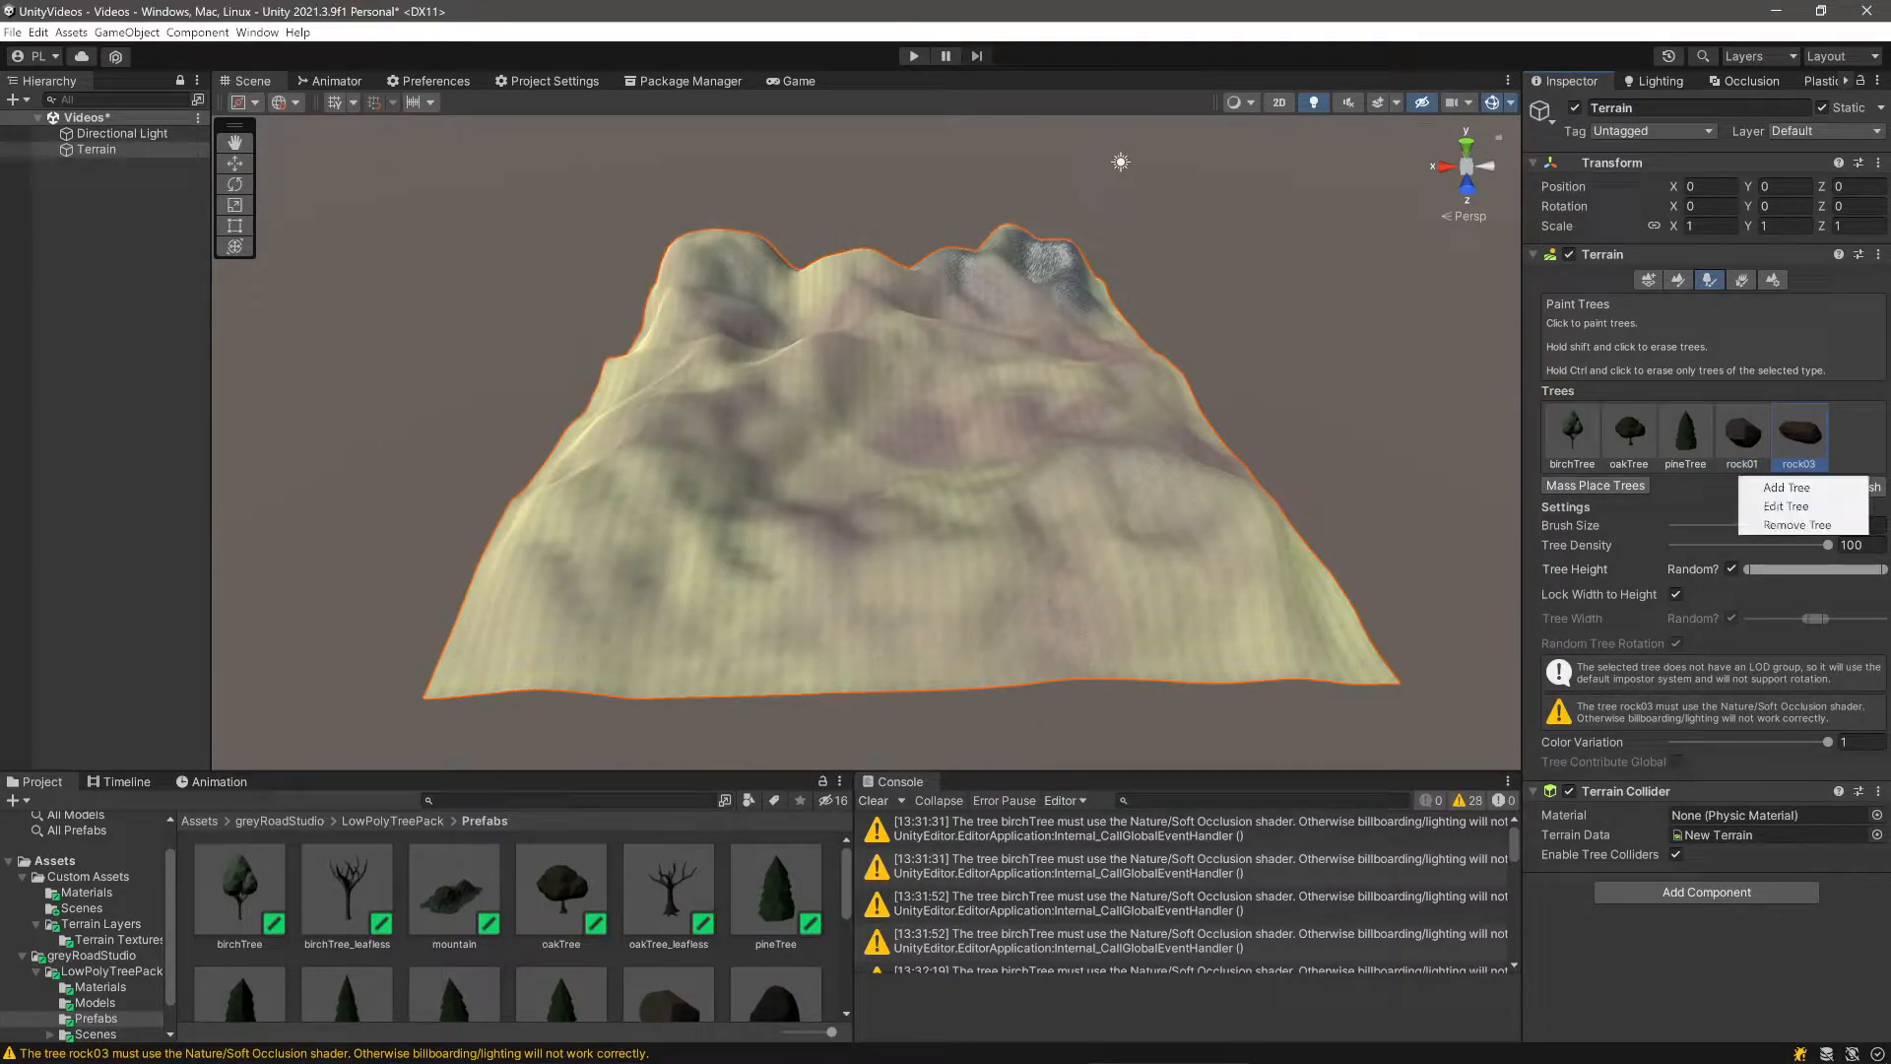
pyautogui.click(1786, 486)
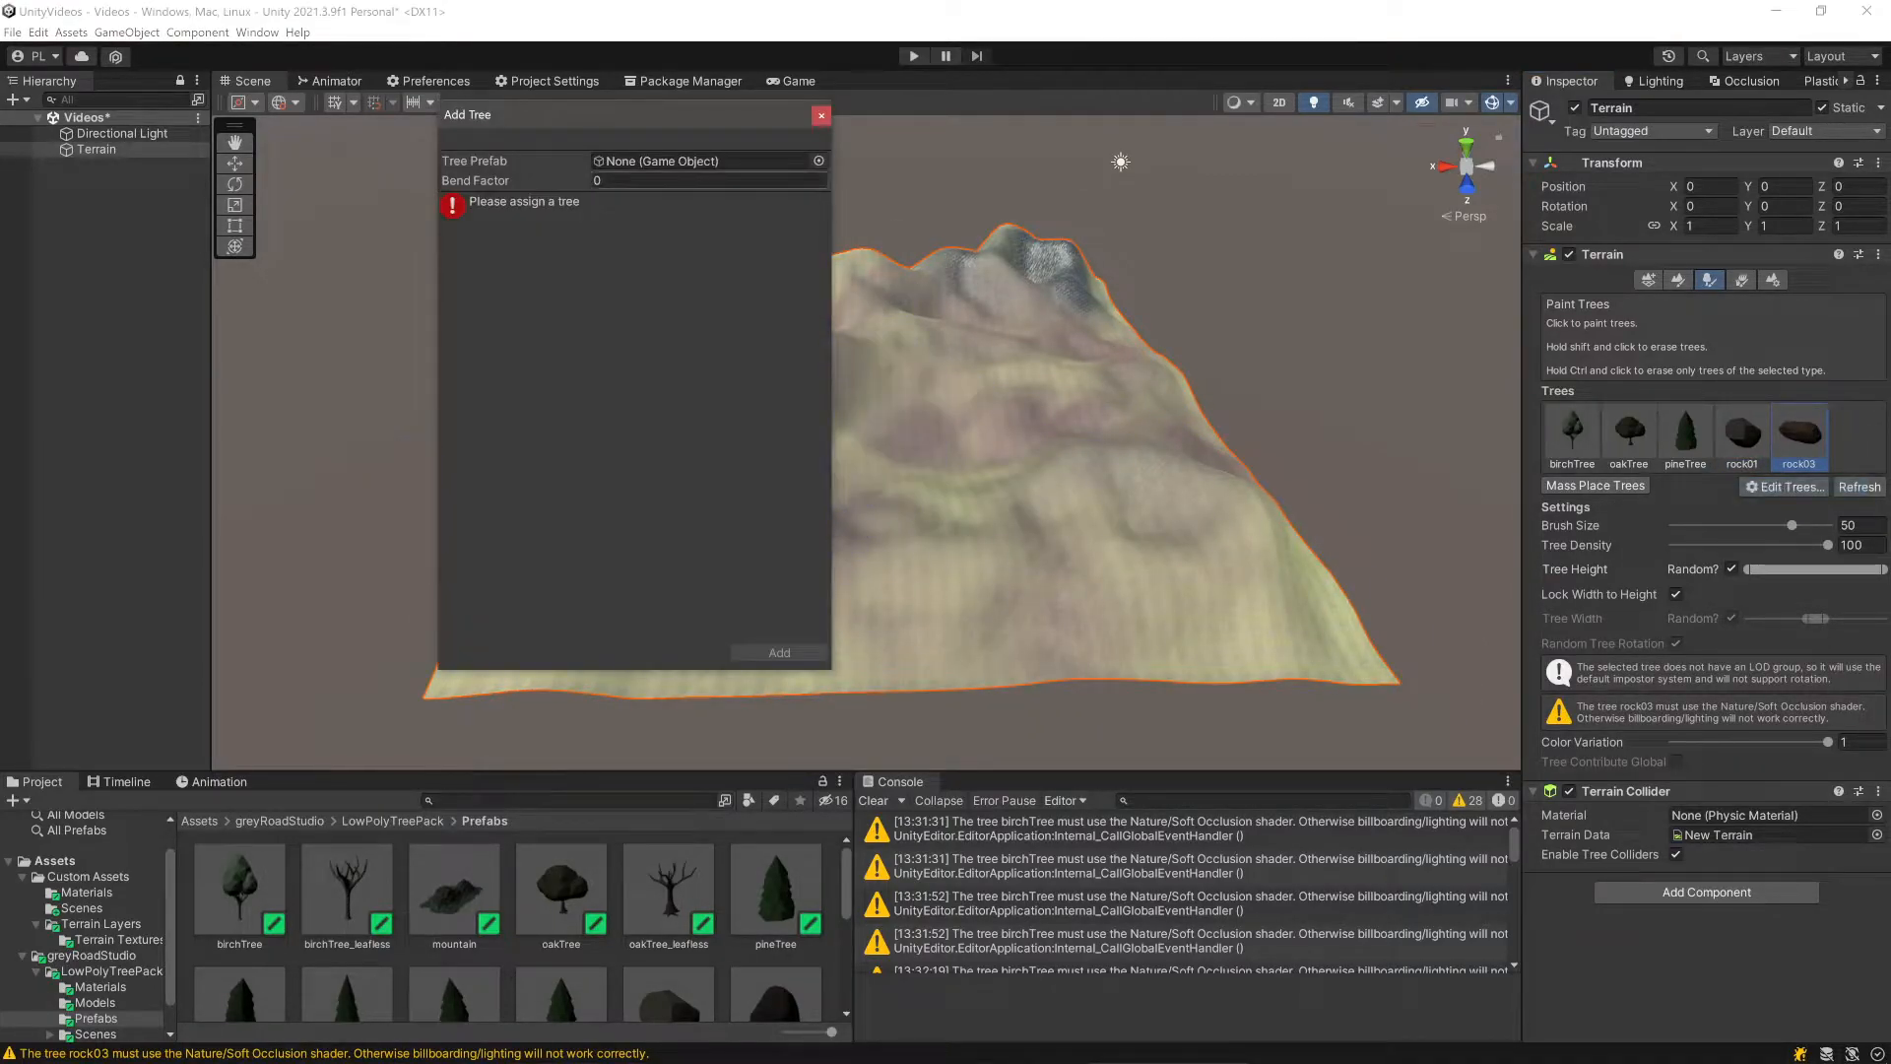
pyautogui.click(818, 161)
pyautogui.scroll(-2, 1101, 473)
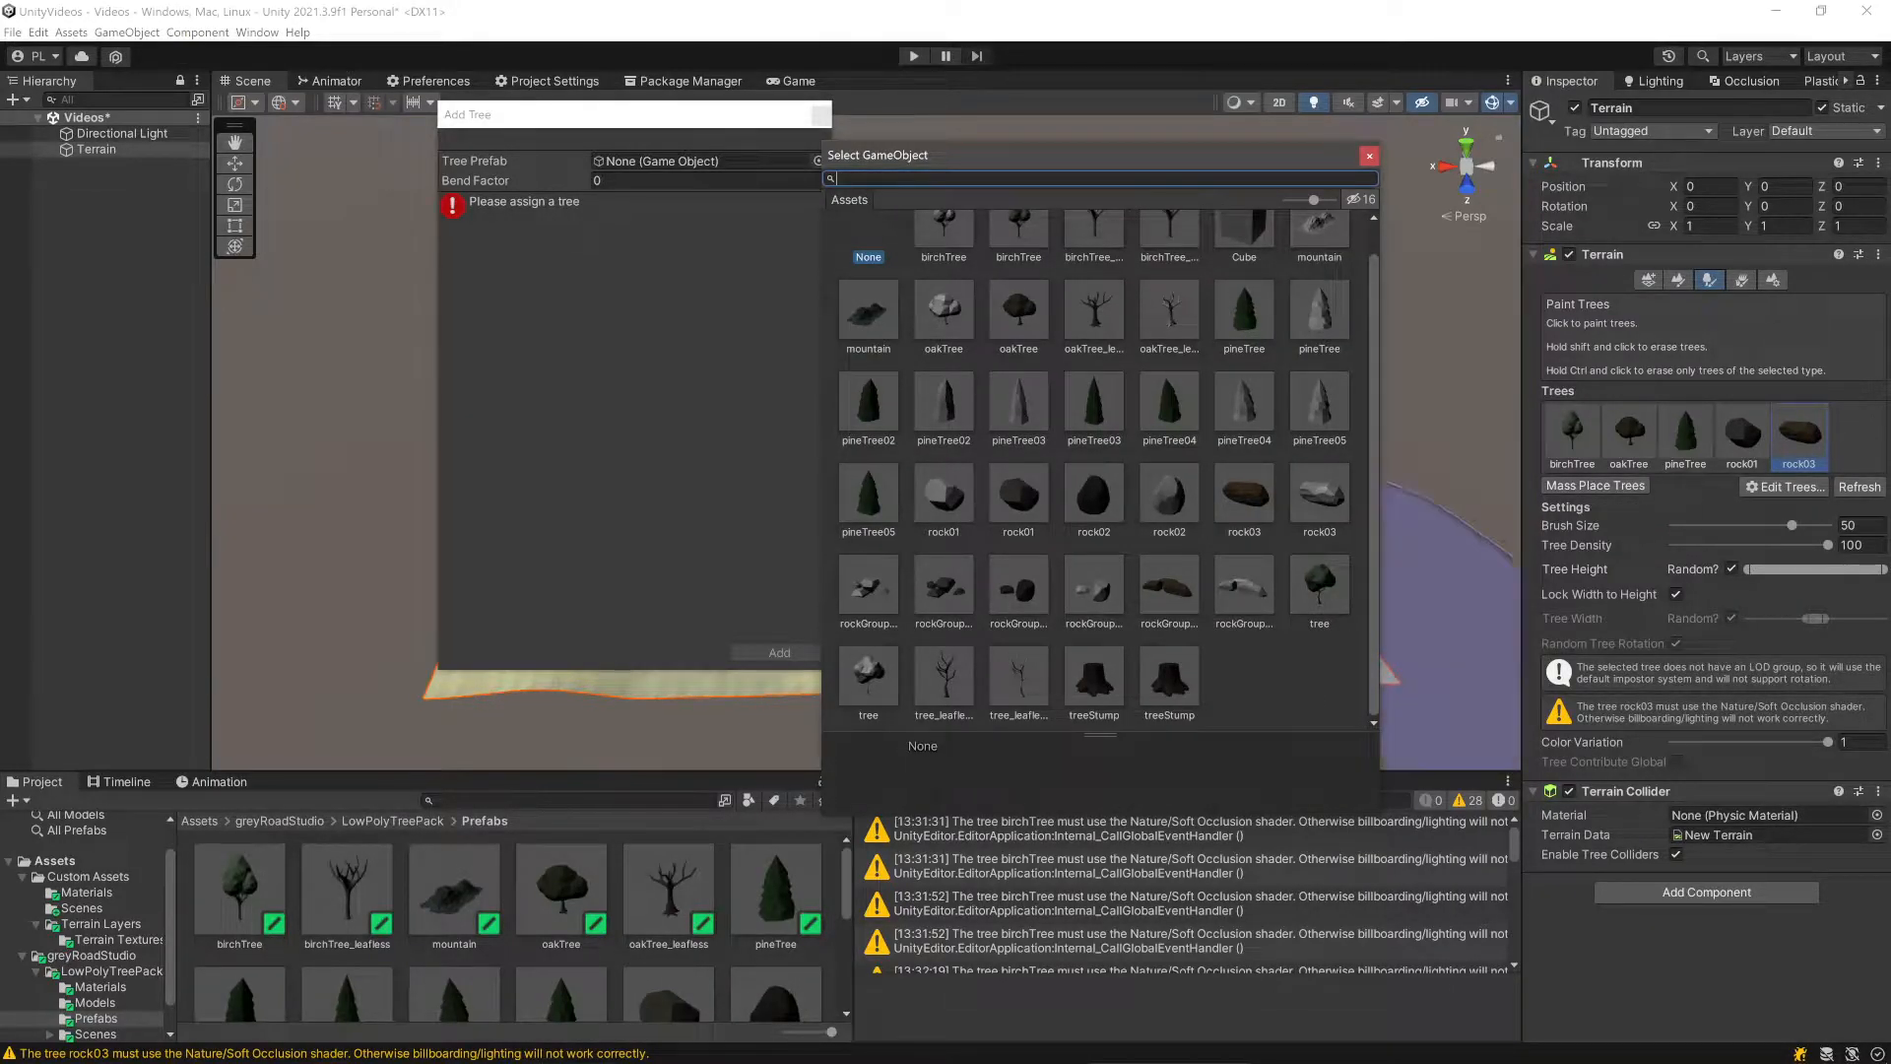
pyautogui.click(1319, 591)
pyautogui.click(780, 653)
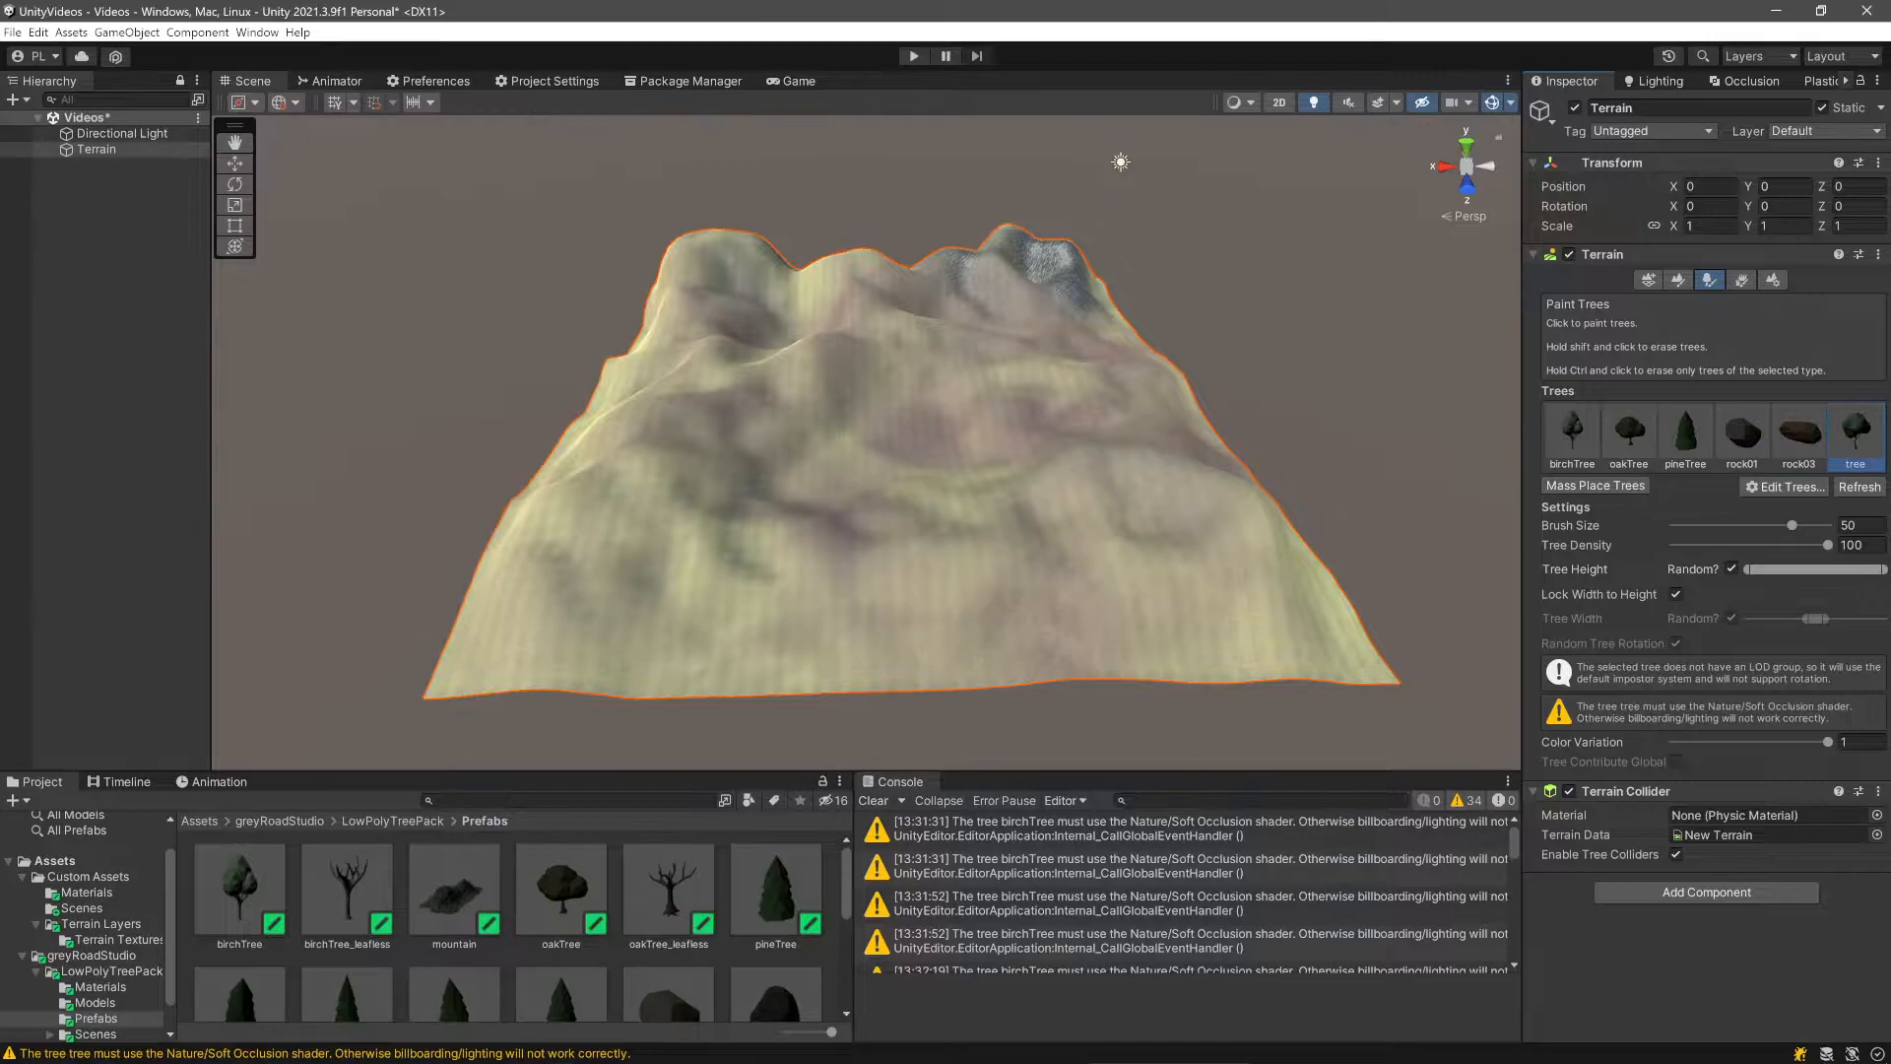
# - Add the treeStump prefab from the LowPolyTreePack to the terrain's paintable trees
pyautogui.click(1786, 487)
pyautogui.click(1773, 505)
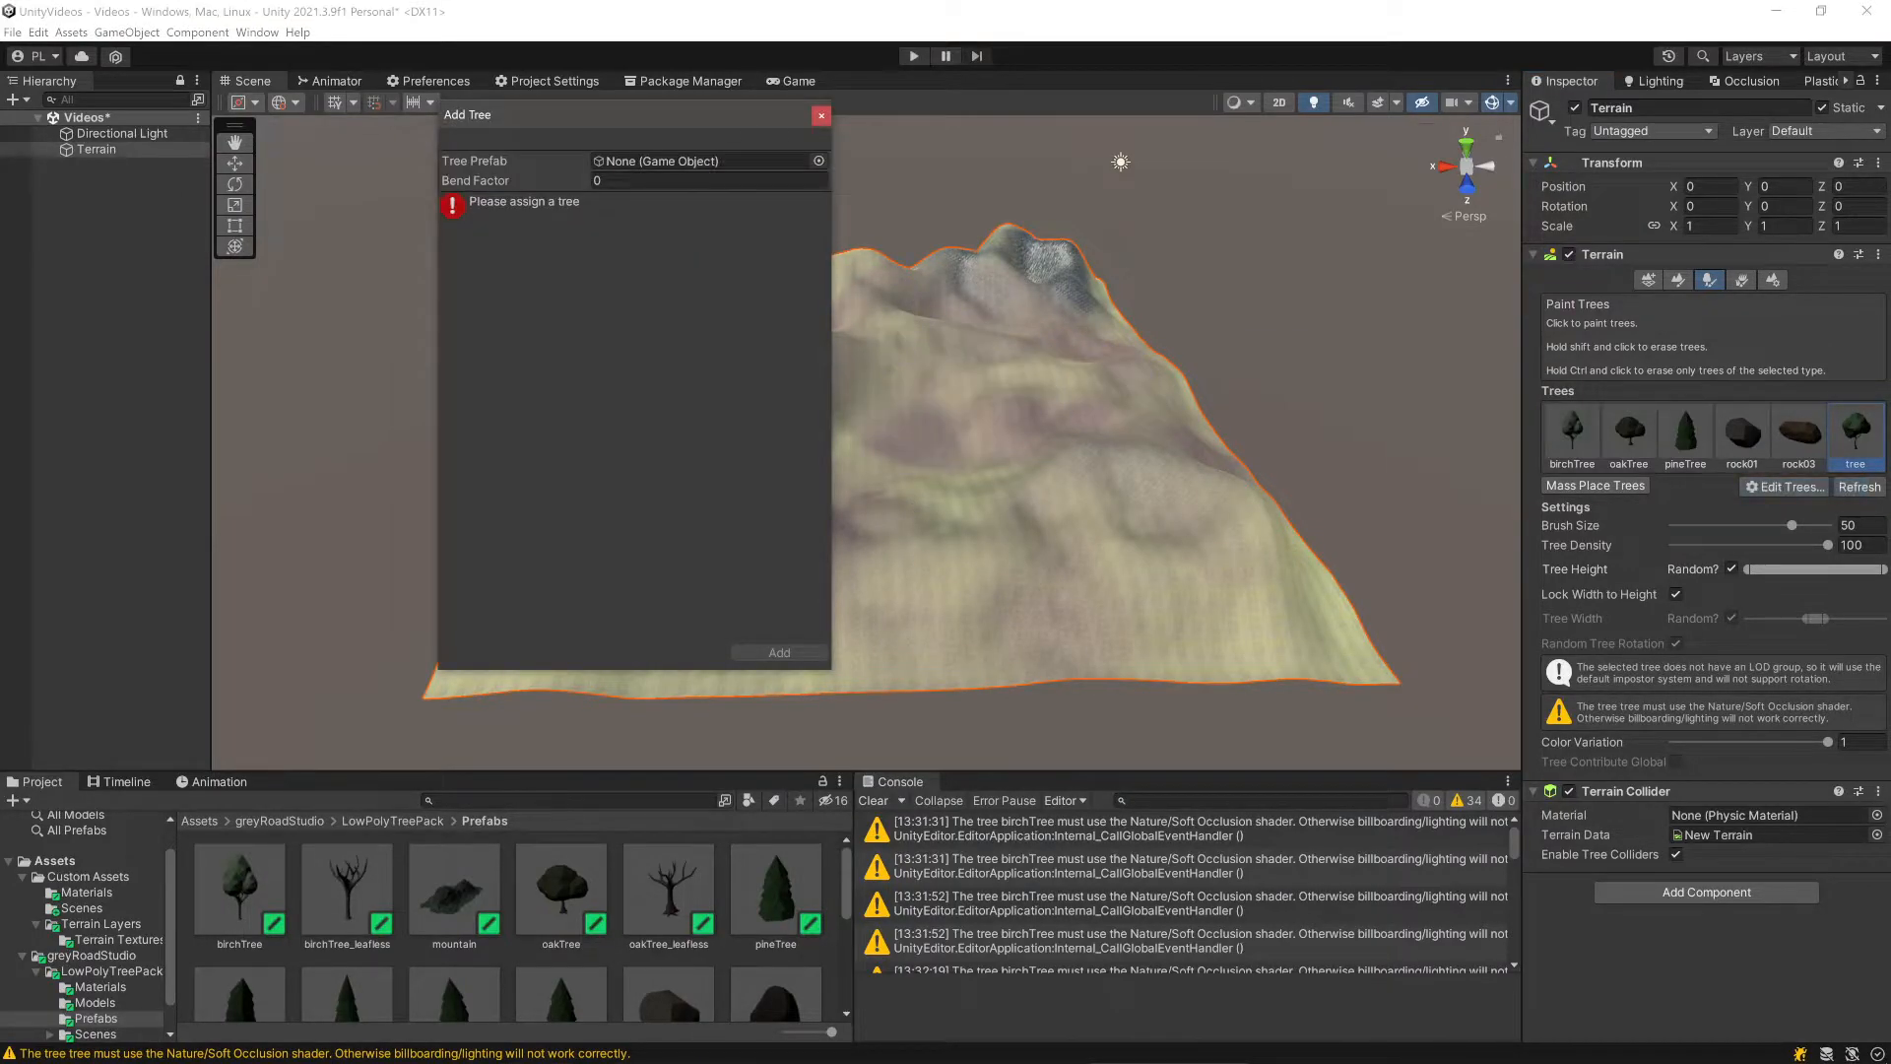
pyautogui.click(819, 160)
pyautogui.scroll(-1, 1100, 473)
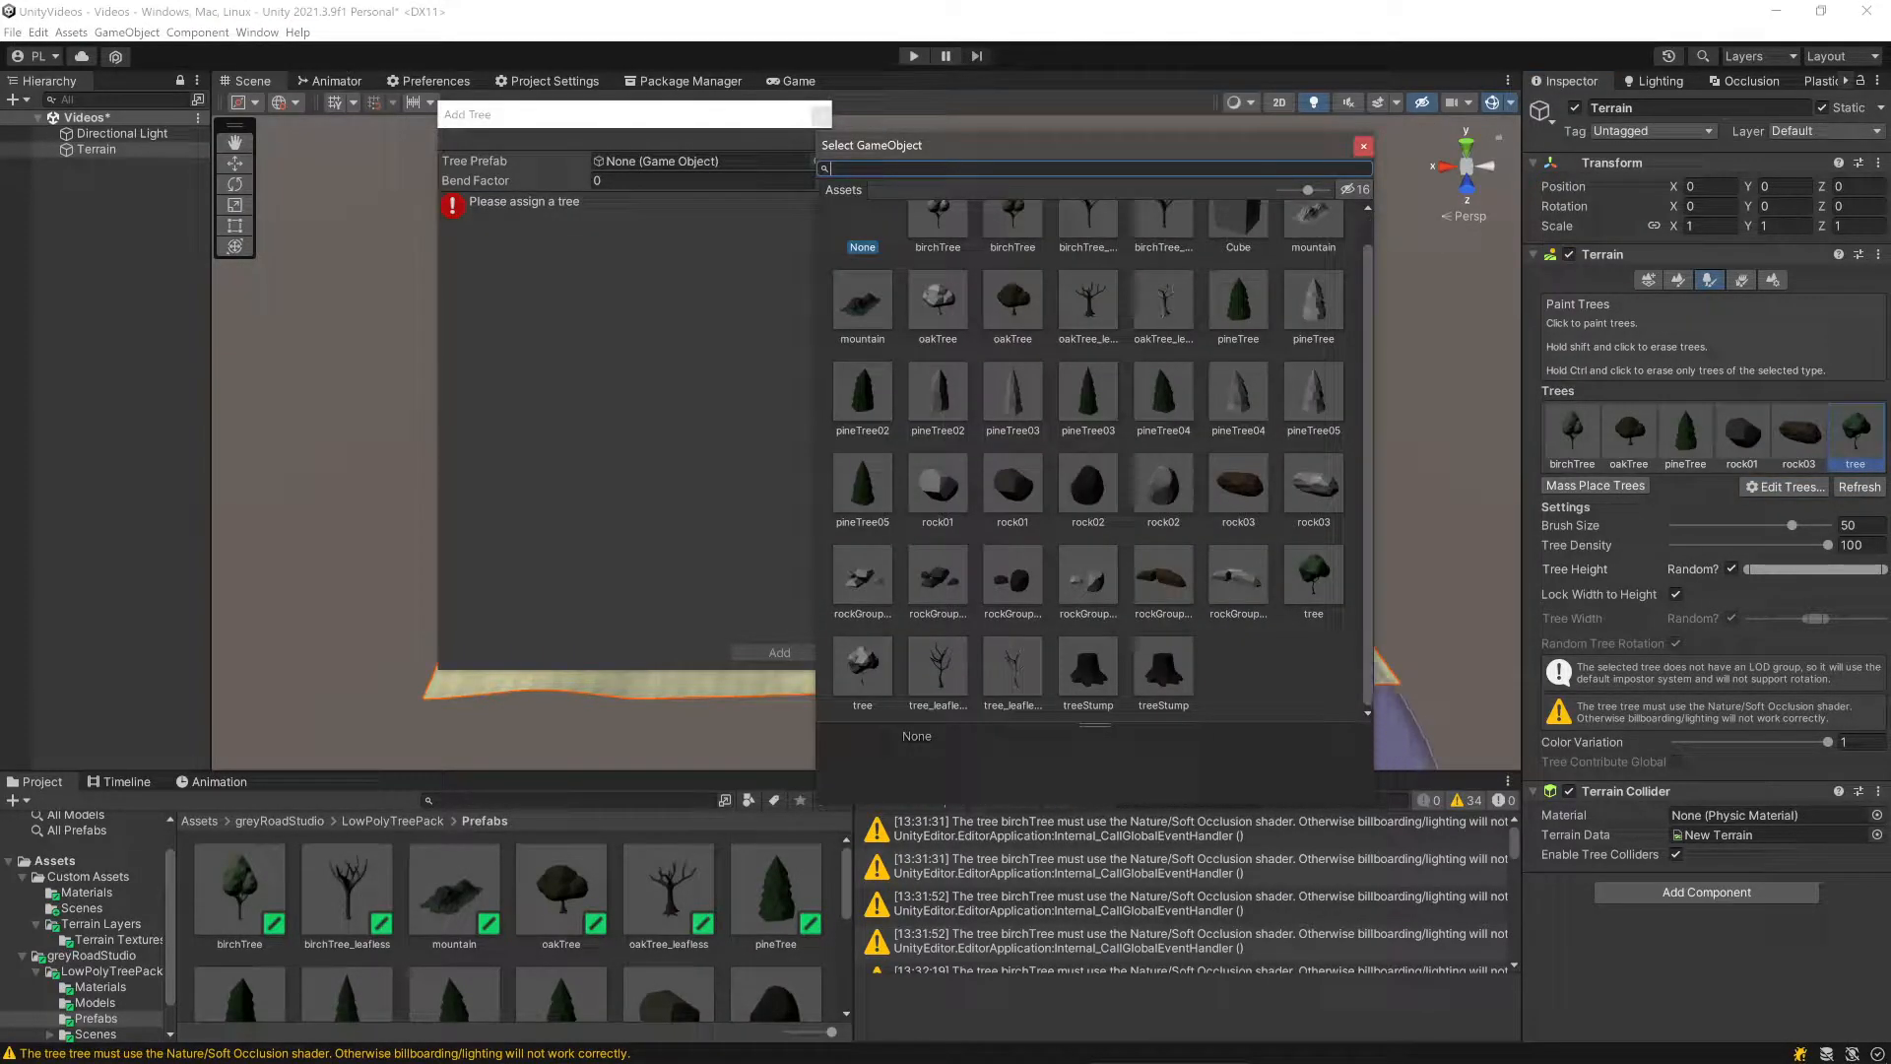
pyautogui.click(1163, 670)
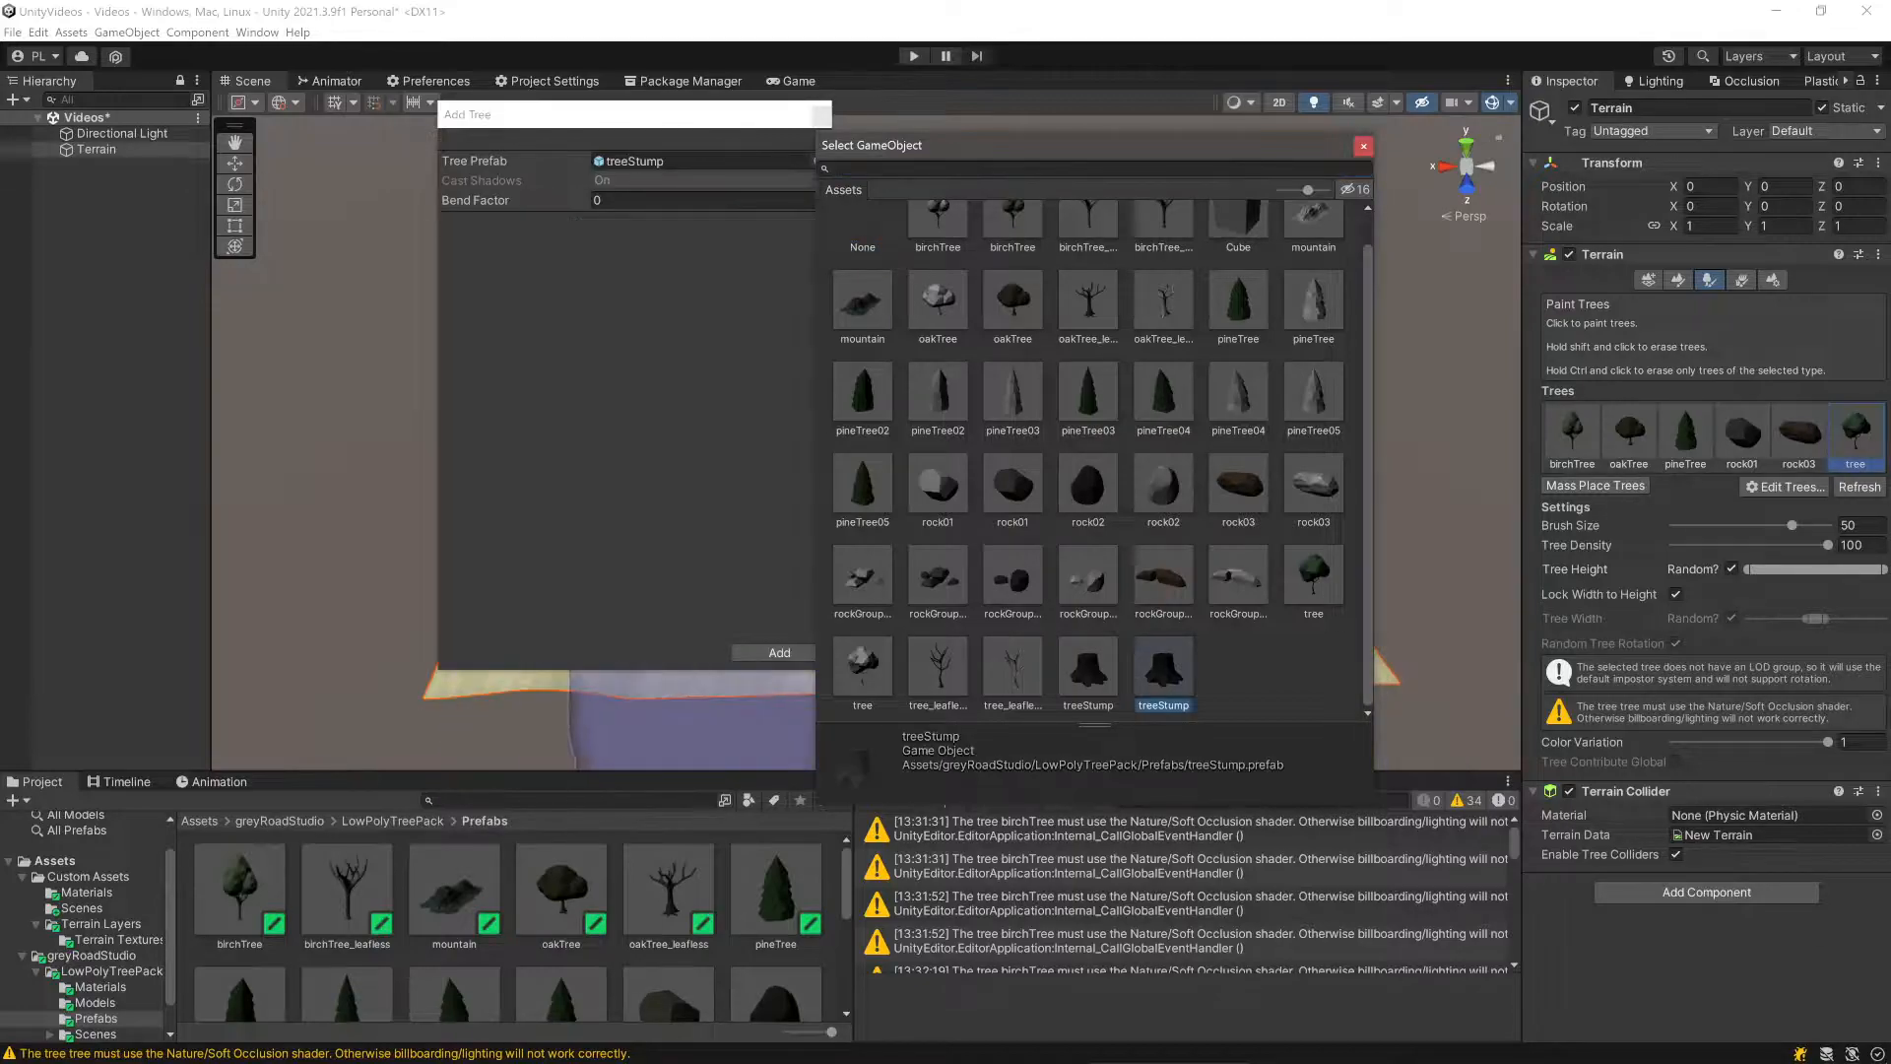
pyautogui.click(779, 652)
# - Add the rock02 prefab from the LowPolyTreePack to the terrain's paintable trees
pyautogui.click(1785, 556)
pyautogui.click(1773, 572)
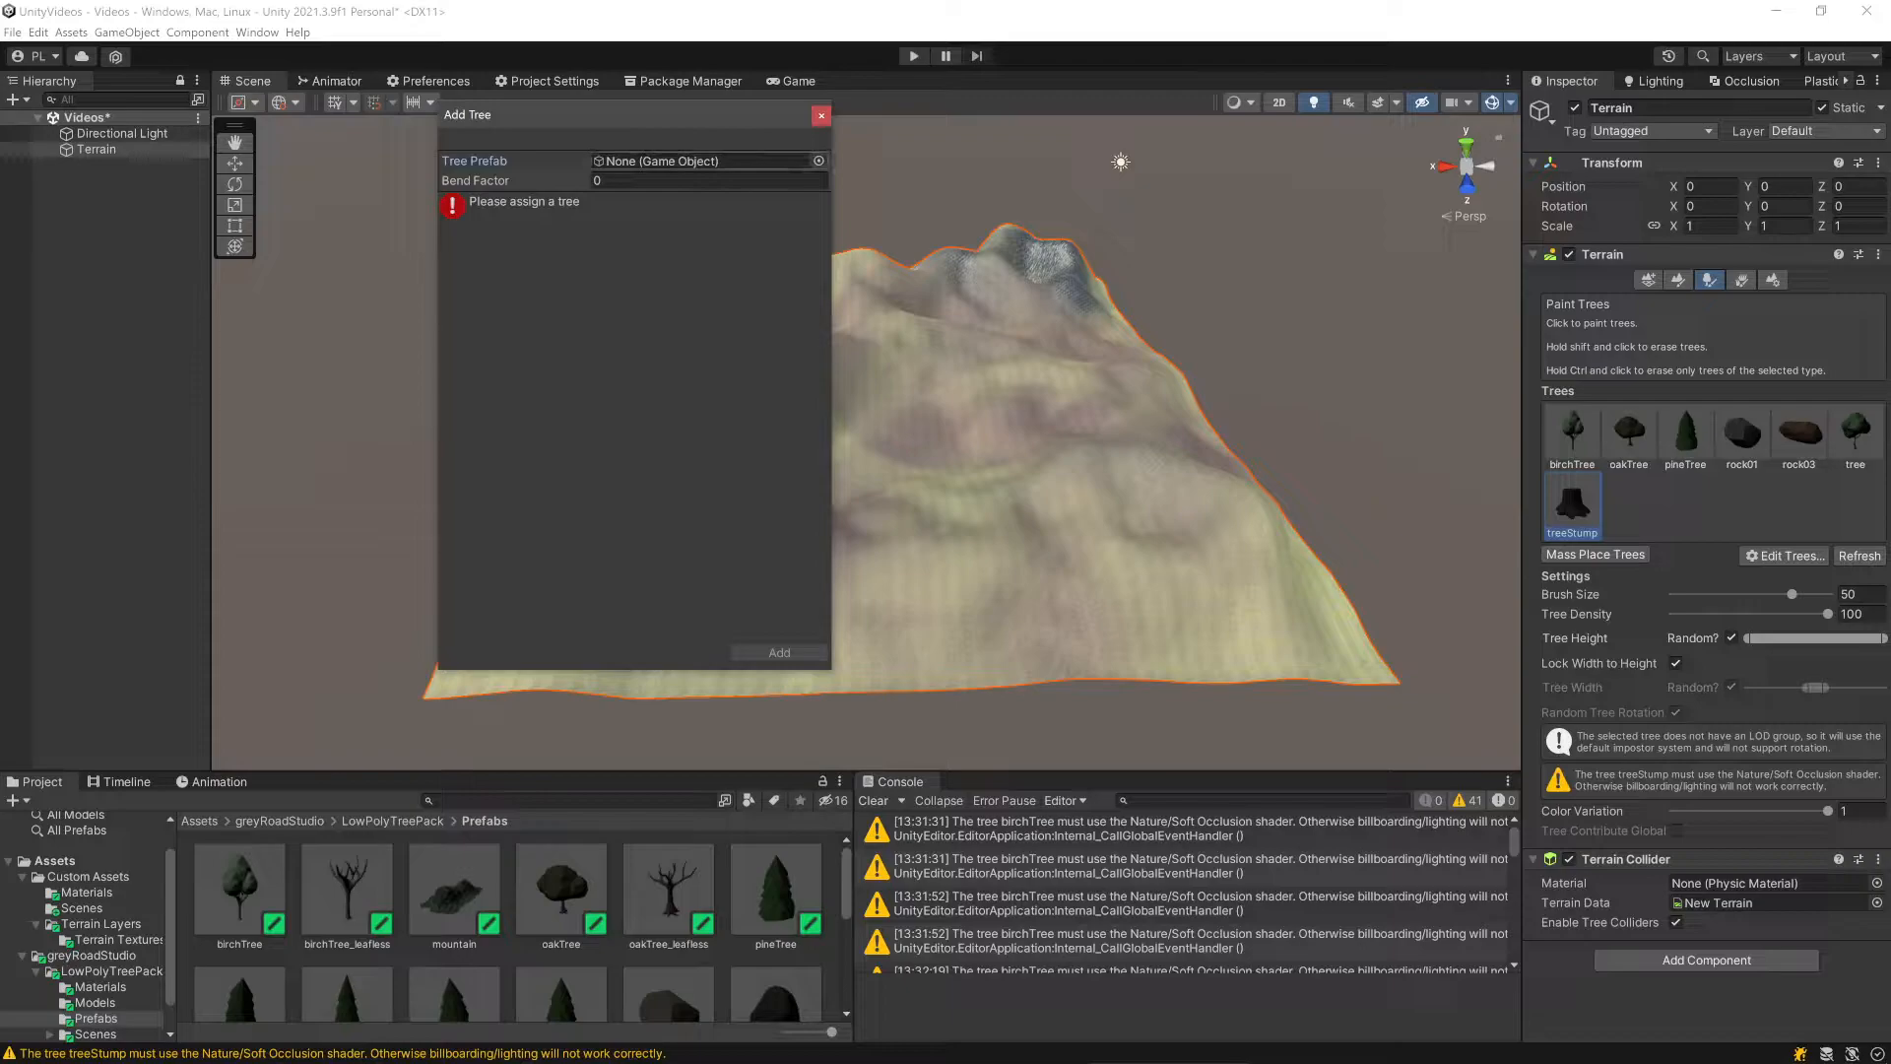
pyautogui.click(819, 160)
pyautogui.scroll(-1, 1103, 460)
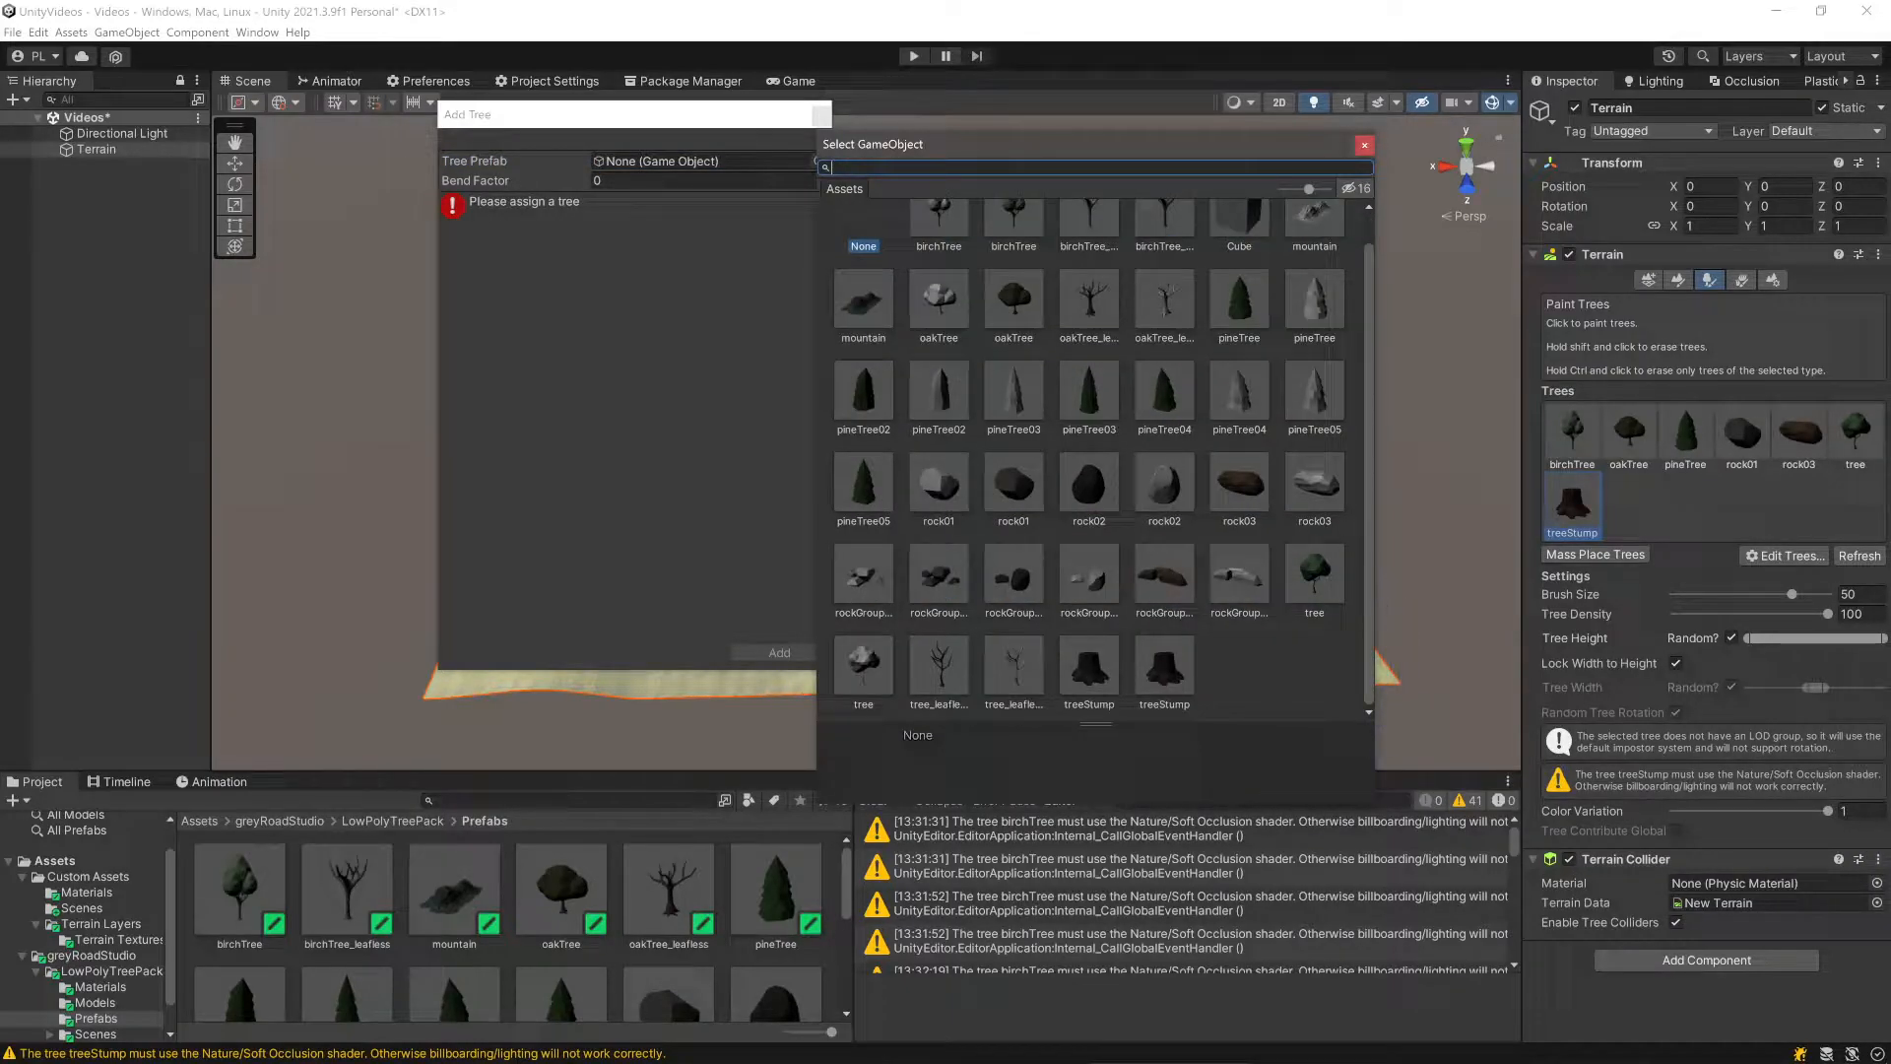
pyautogui.click(1089, 482)
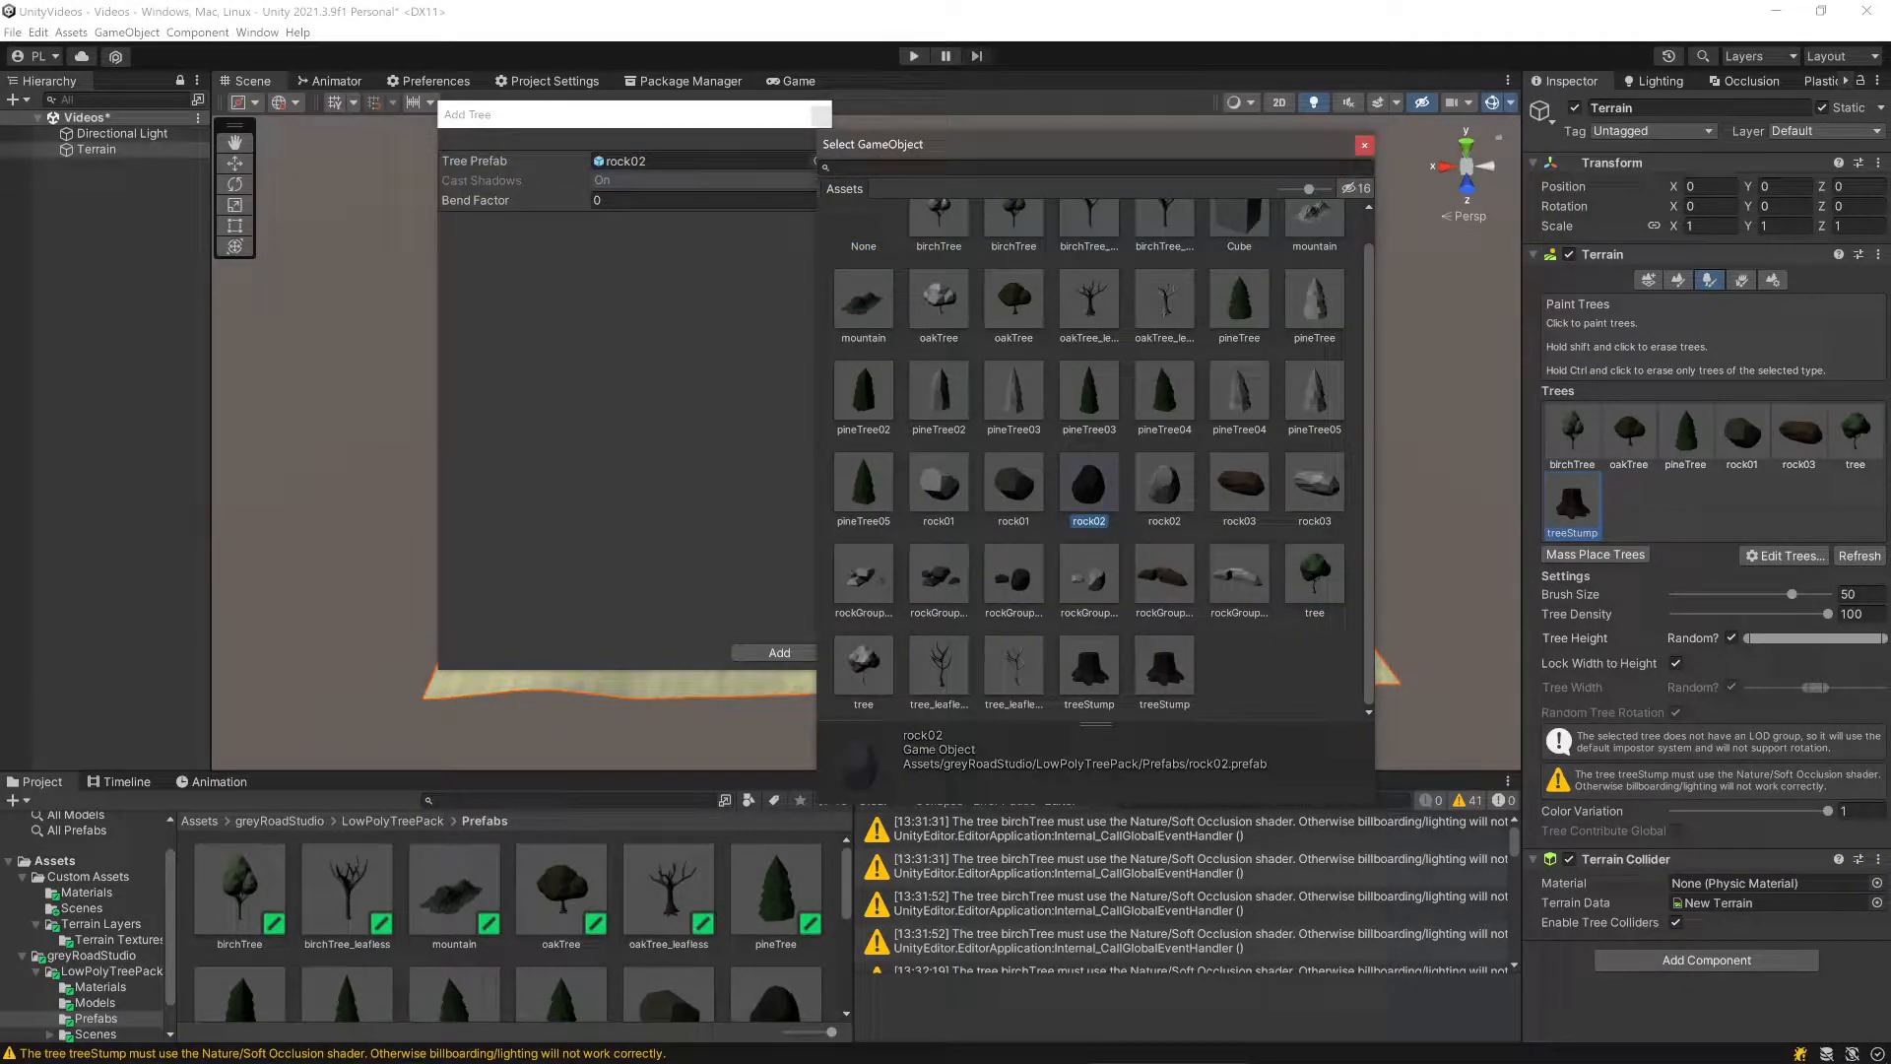
pyautogui.click(779, 652)
# - Try painting rock02 across the terrain and undo the stroke
pyautogui.moveTo(1182, 572)
pyautogui.mouseDown()
pyautogui.moveTo(1119, 549)
pyautogui.moveTo(907, 541)
pyautogui.moveTo(1077, 549)
pyautogui.moveTo(788, 325)
pyautogui.moveTo(862, 384)
pyautogui.mouseUp()
pyautogui.hotkey('ctrl', 'z')
pyautogui.click(1572, 507)
pyautogui.click(1572, 437)
pyautogui.click(1630, 504)
# - Select birchTree, set the tree density to 10, and paint birch trees across the whole terrain
pyautogui.click(1573, 437)
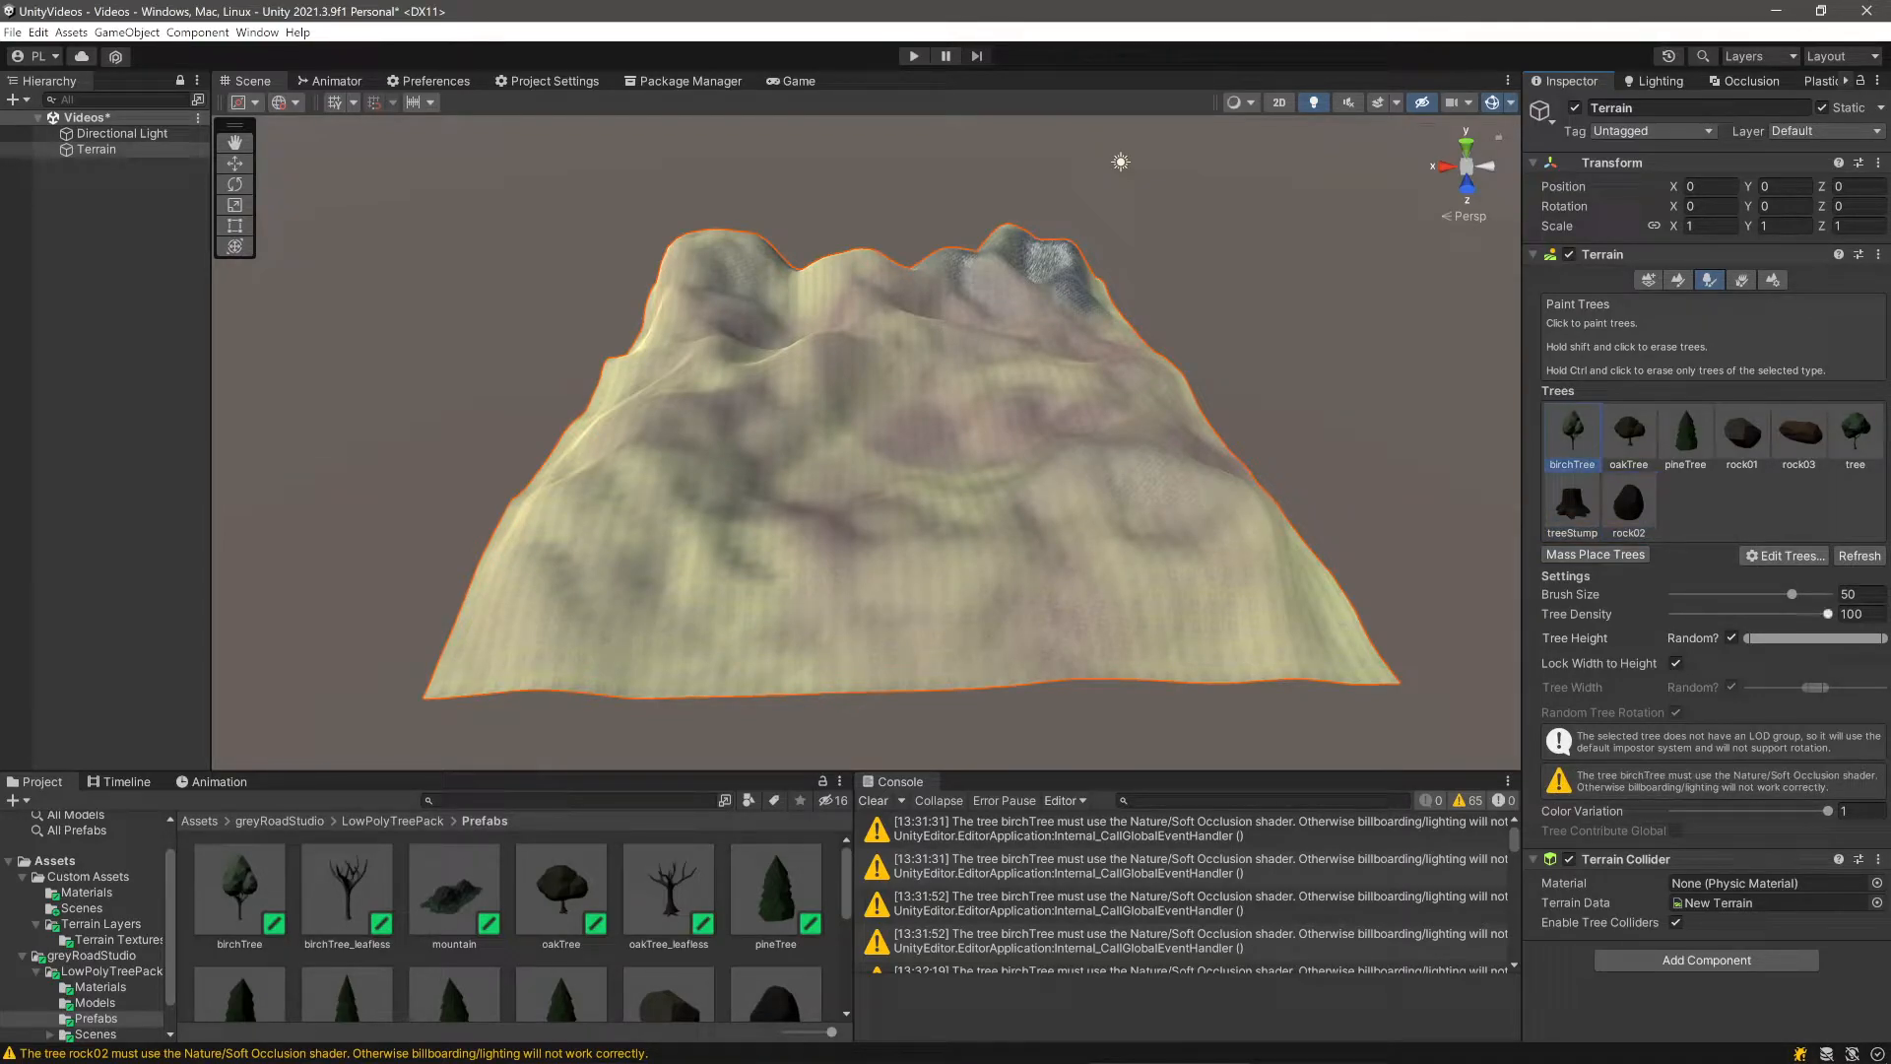
pyautogui.write('10')
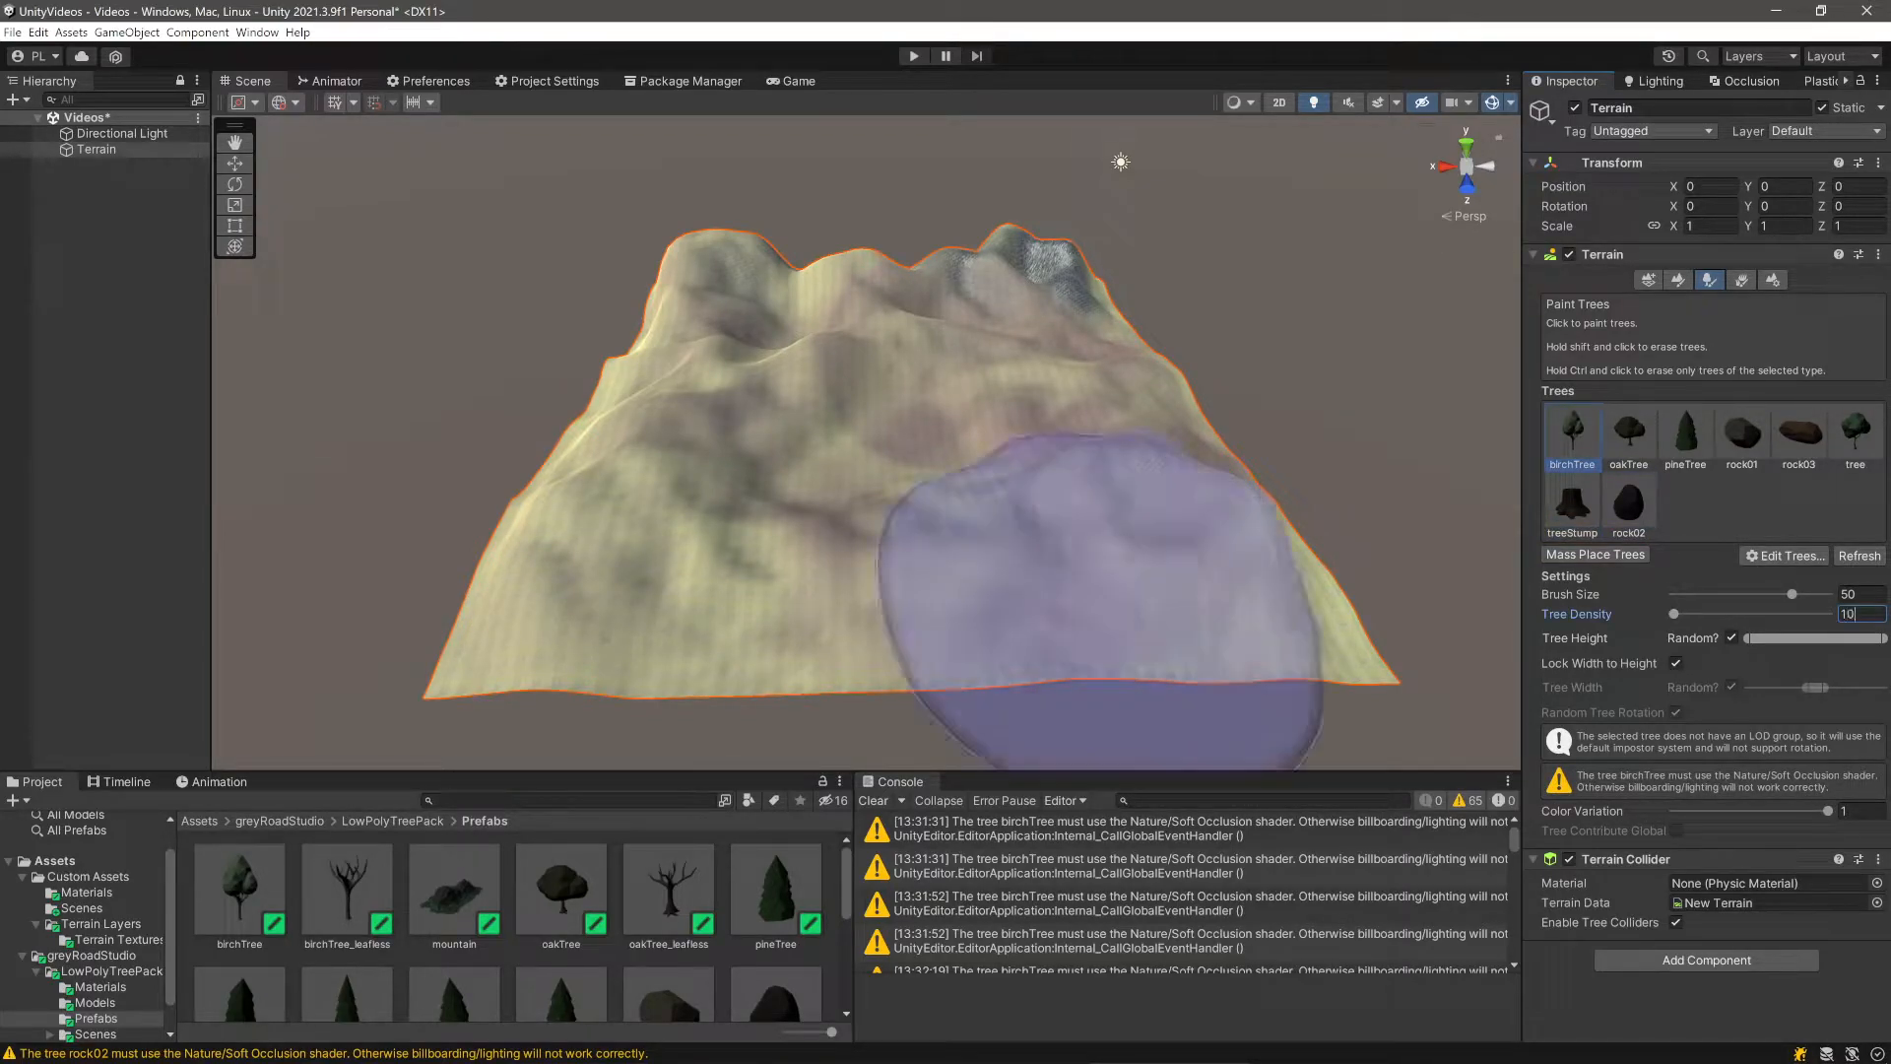
pyautogui.moveTo(1195, 611)
pyautogui.mouseDown()
pyautogui.moveTo(684, 581)
pyautogui.moveTo(1133, 330)
pyautogui.mouseUp()
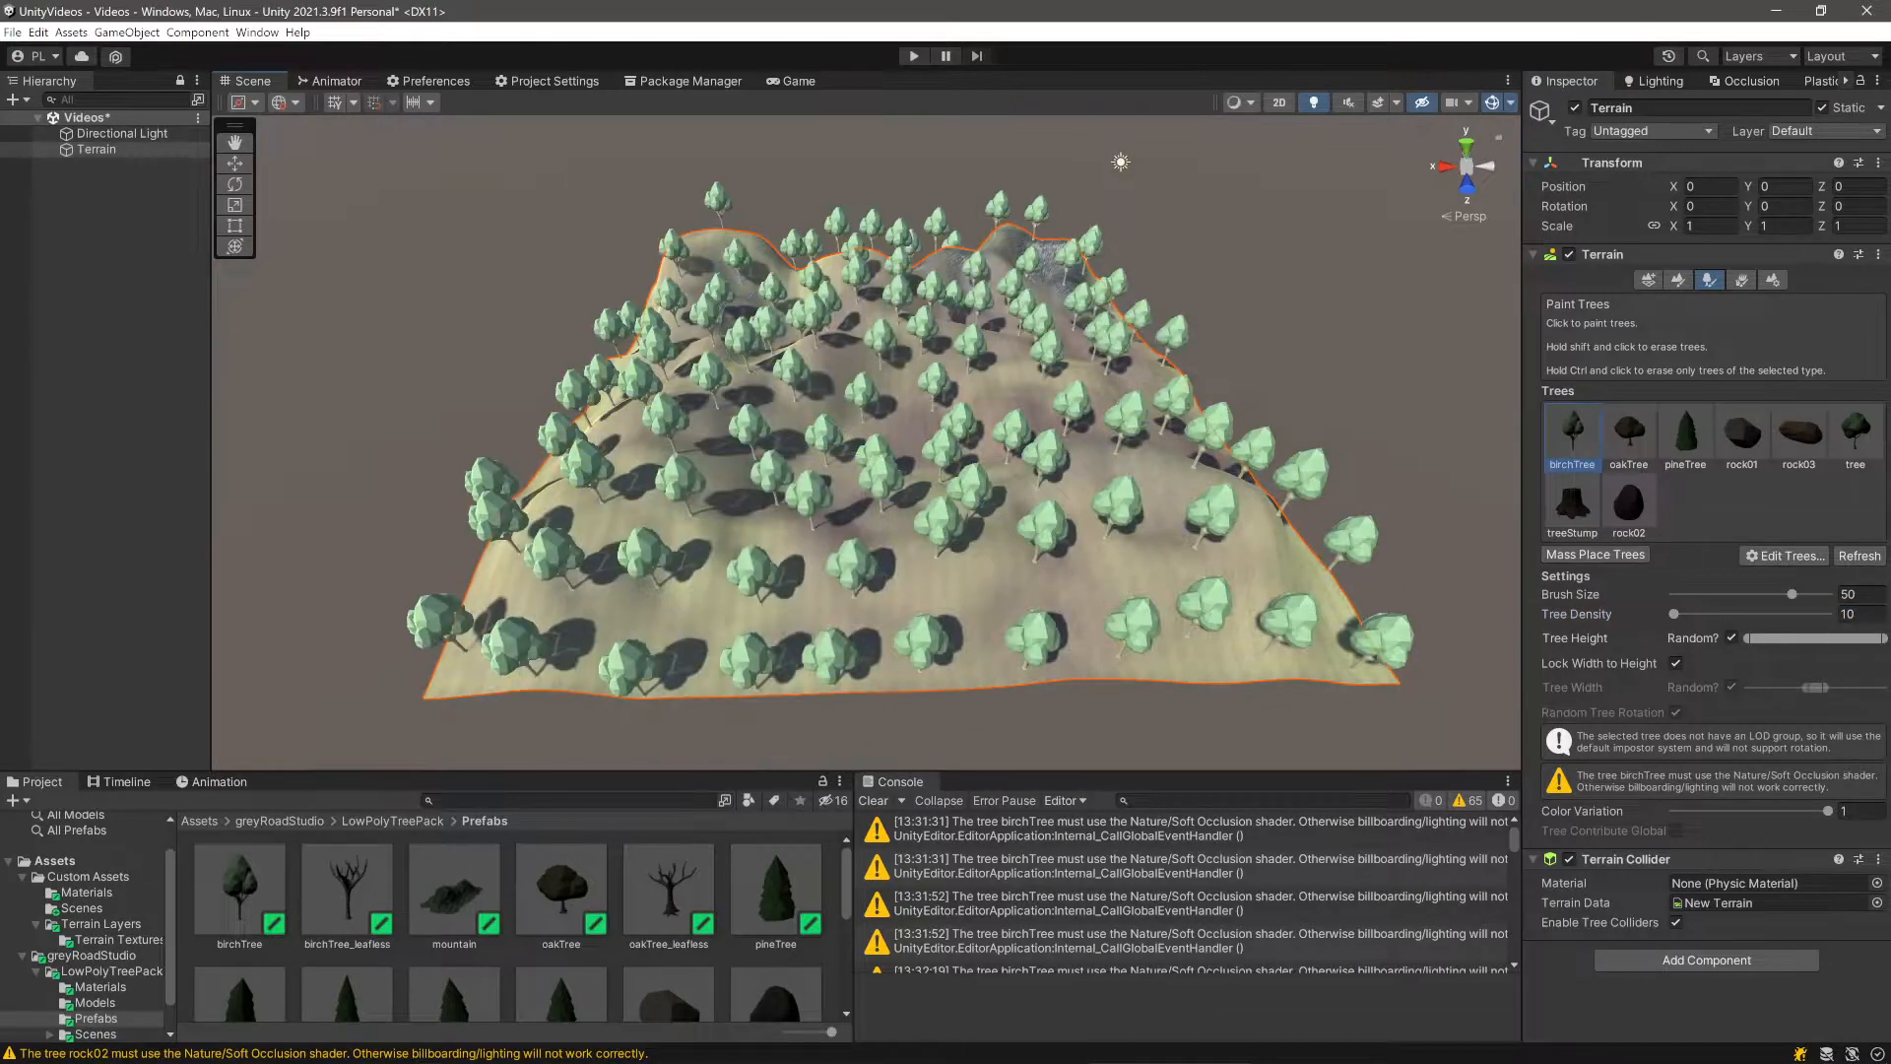
# - Select oakTree, set the tree density to 73, and paint oak trees across the whole terrain
pyautogui.click(1630, 436)
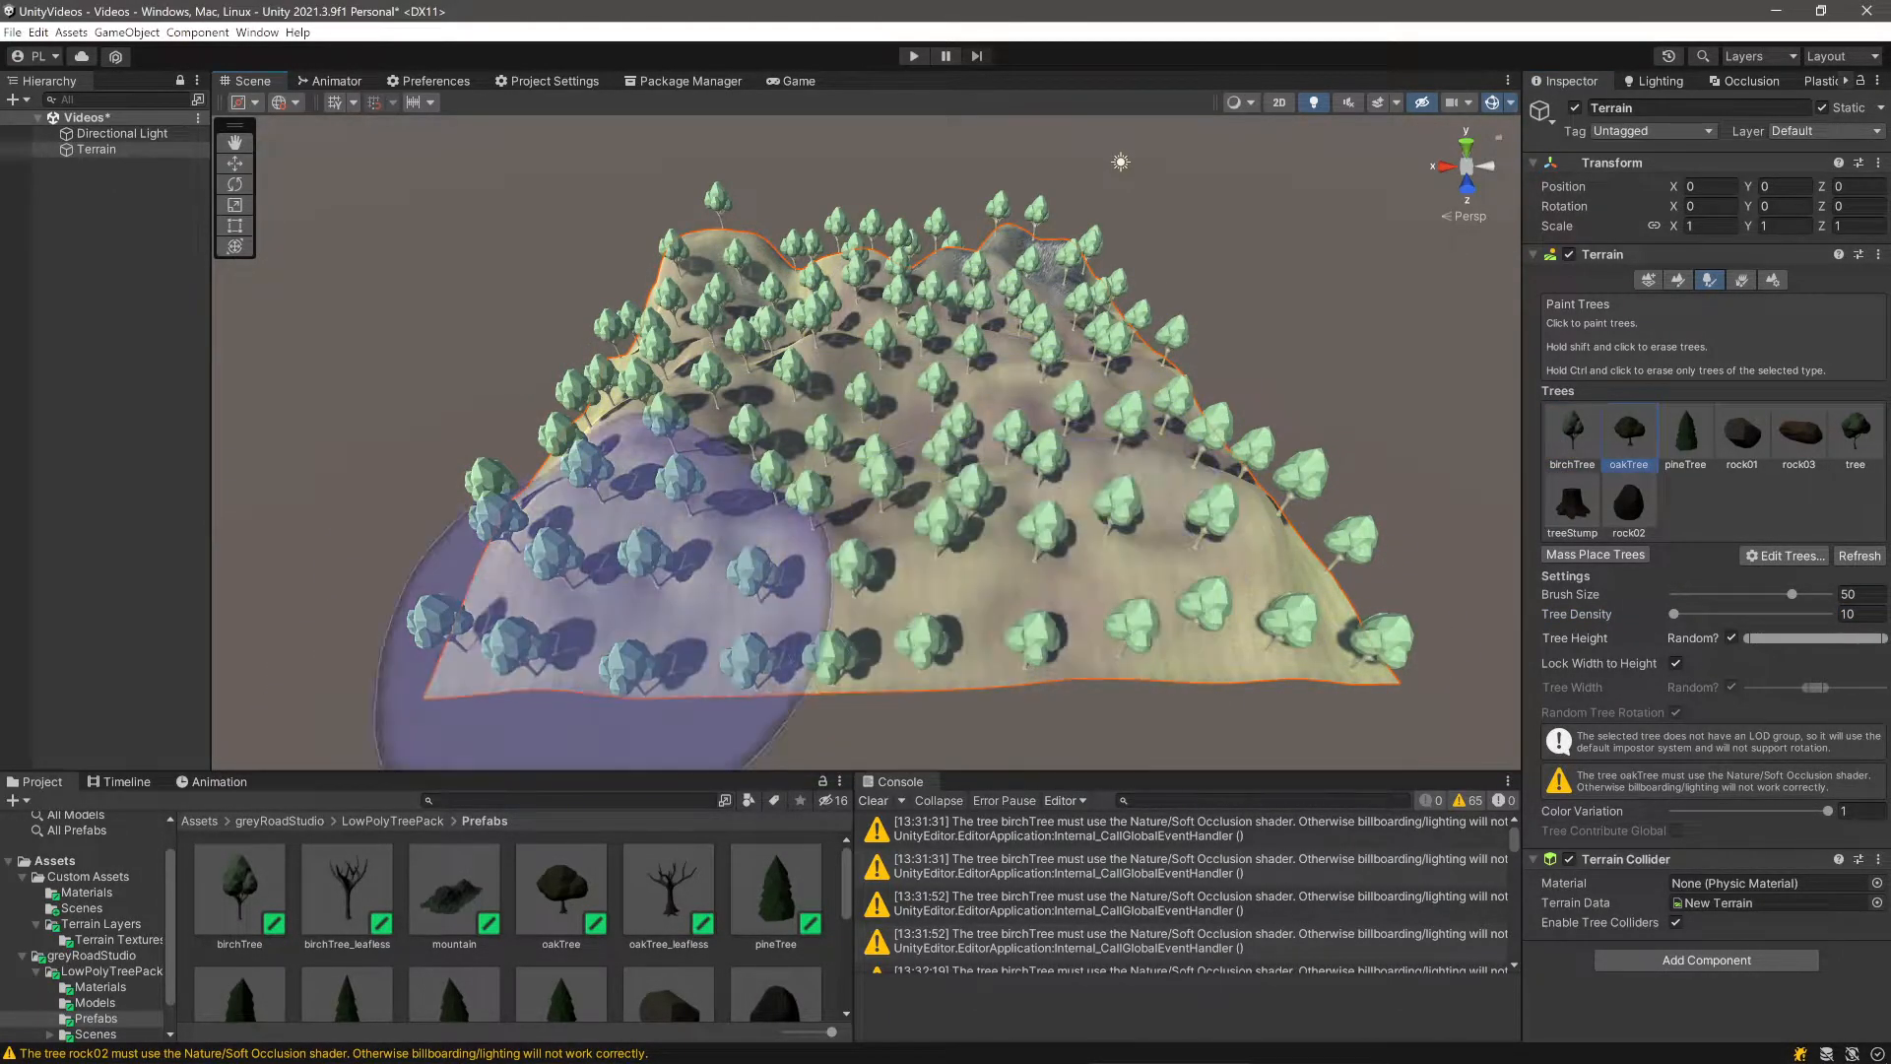
pyautogui.moveTo(1034, 493)
pyautogui.mouseDown(button='right')
pyautogui.moveTo(867, 581)
pyautogui.moveTo(1015, 522)
pyautogui.moveTo(1084, 581)
pyautogui.mouseUp(button='right')
pyautogui.press('w')
pyautogui.moveTo(837, 547)
pyautogui.mouseDown(button='right')
pyautogui.moveTo(670, 507)
pyautogui.moveTo(738, 502)
pyautogui.mouseUp(button='right')
pyautogui.press('w')
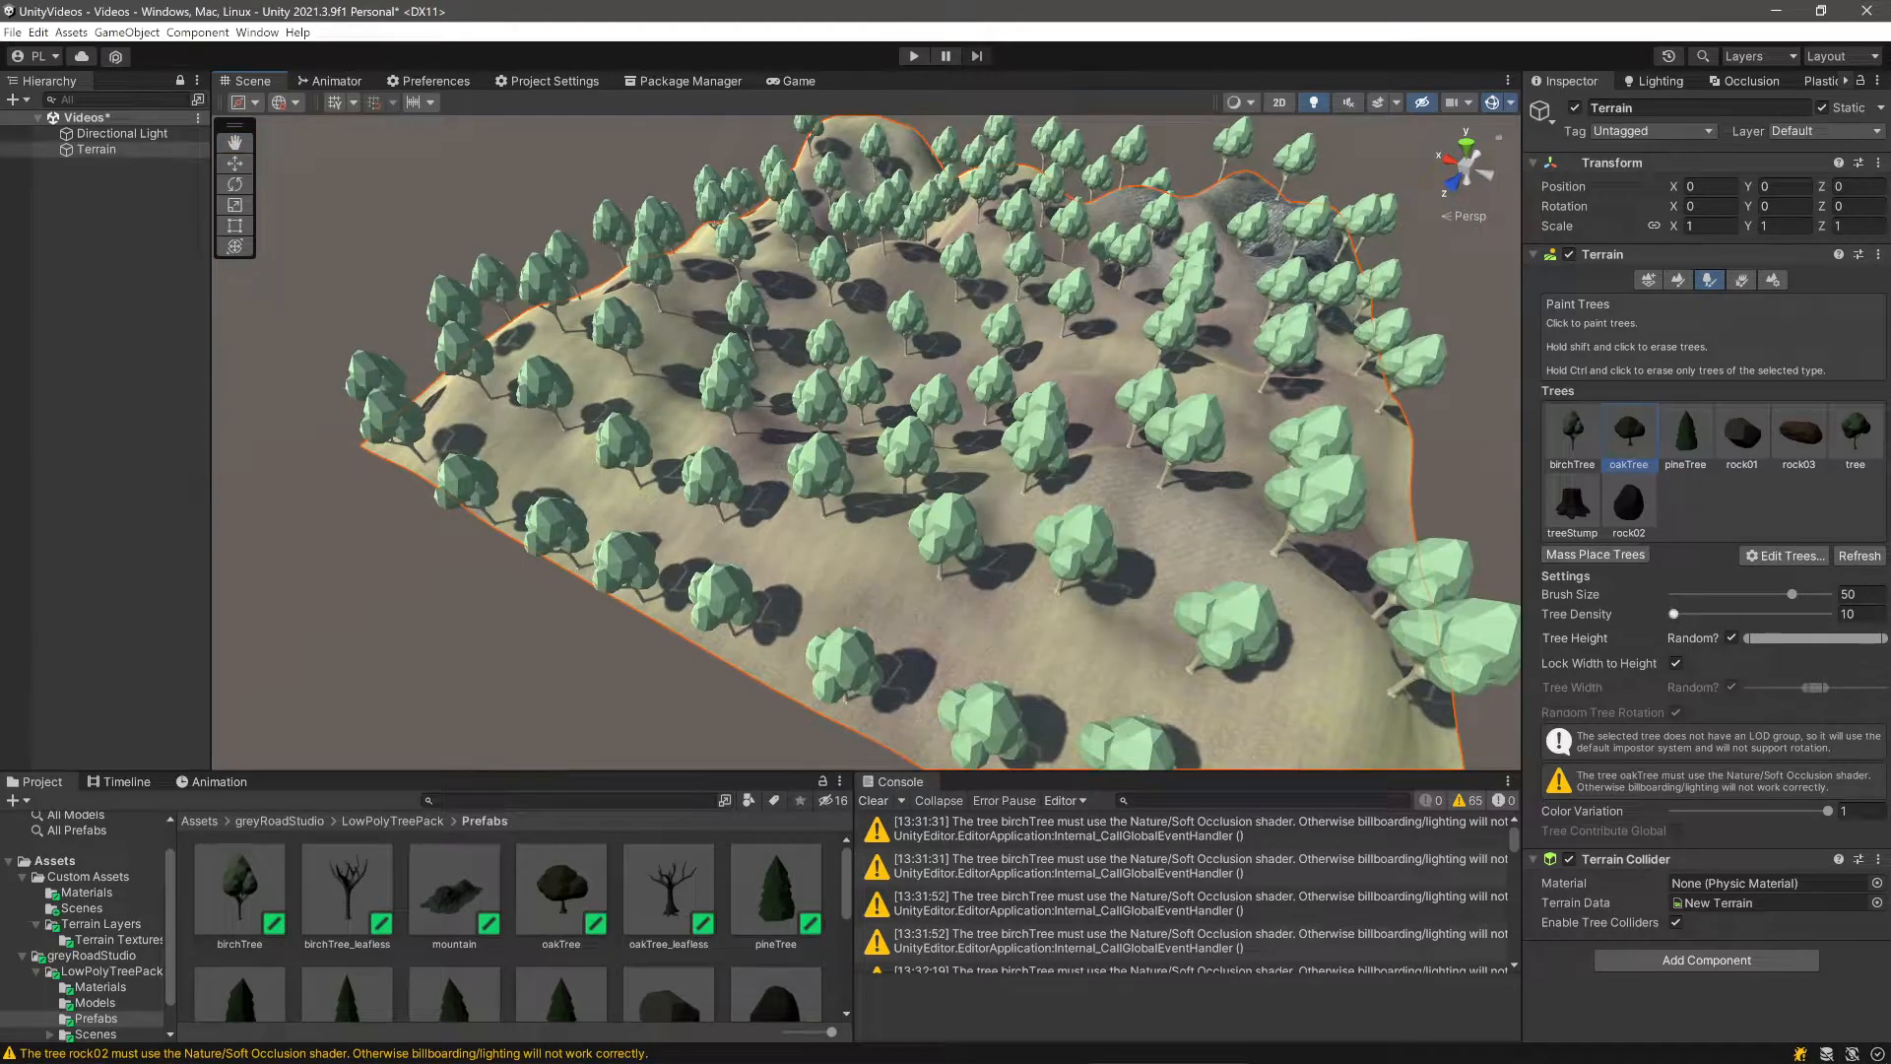
pyautogui.moveTo(1673, 614); pyautogui.dragTo(1684, 614)
pyautogui.moveTo(1750, 614); pyautogui.dragTo(1782, 614)
pyautogui.moveTo(1133, 315)
pyautogui.mouseDown()
pyautogui.moveTo(975, 379)
pyautogui.moveTo(1203, 549)
pyautogui.moveTo(867, 507)
pyautogui.mouseUp()
pyautogui.moveTo(886, 493)
pyautogui.mouseDown(button='right')
pyautogui.moveTo(916, 325)
pyautogui.moveTo(926, 423)
pyautogui.moveTo(970, 493)
pyautogui.moveTo(847, 444)
pyautogui.moveTo(1004, 493)
pyautogui.moveTo(896, 482)
pyautogui.mouseUp(button='right')
pyautogui.press('s')
pyautogui.press('d')
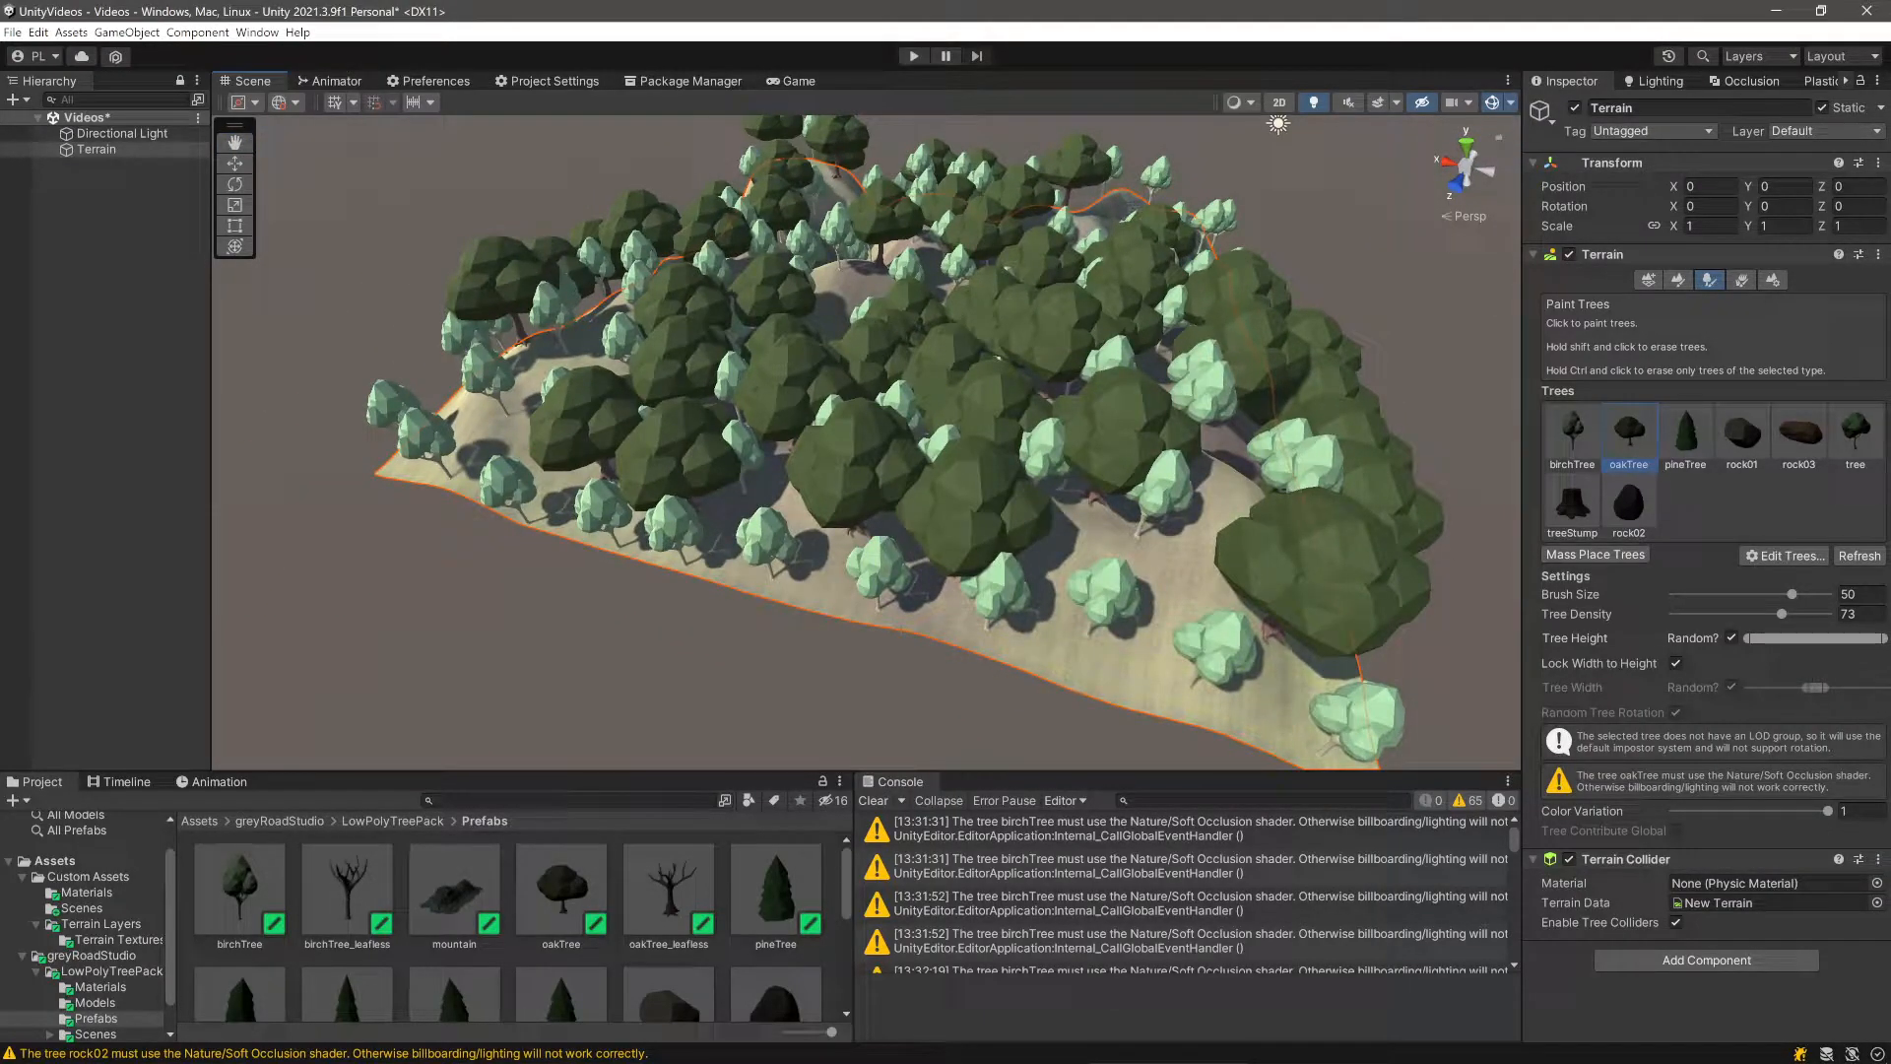
# - Undo the oak and birch painting strokes on the terrain
pyautogui.hotkey('ctrl', 'z')
pyautogui.hotkey('ctrl', 'z')
pyautogui.press('a')
pyautogui.moveTo(896, 482); pyautogui.dragTo(1033, 488, button='right')
# - Mass-place 100 trees across the bare terrain, mixing all the added tree and rock prefabs
pyautogui.click(1572, 435)
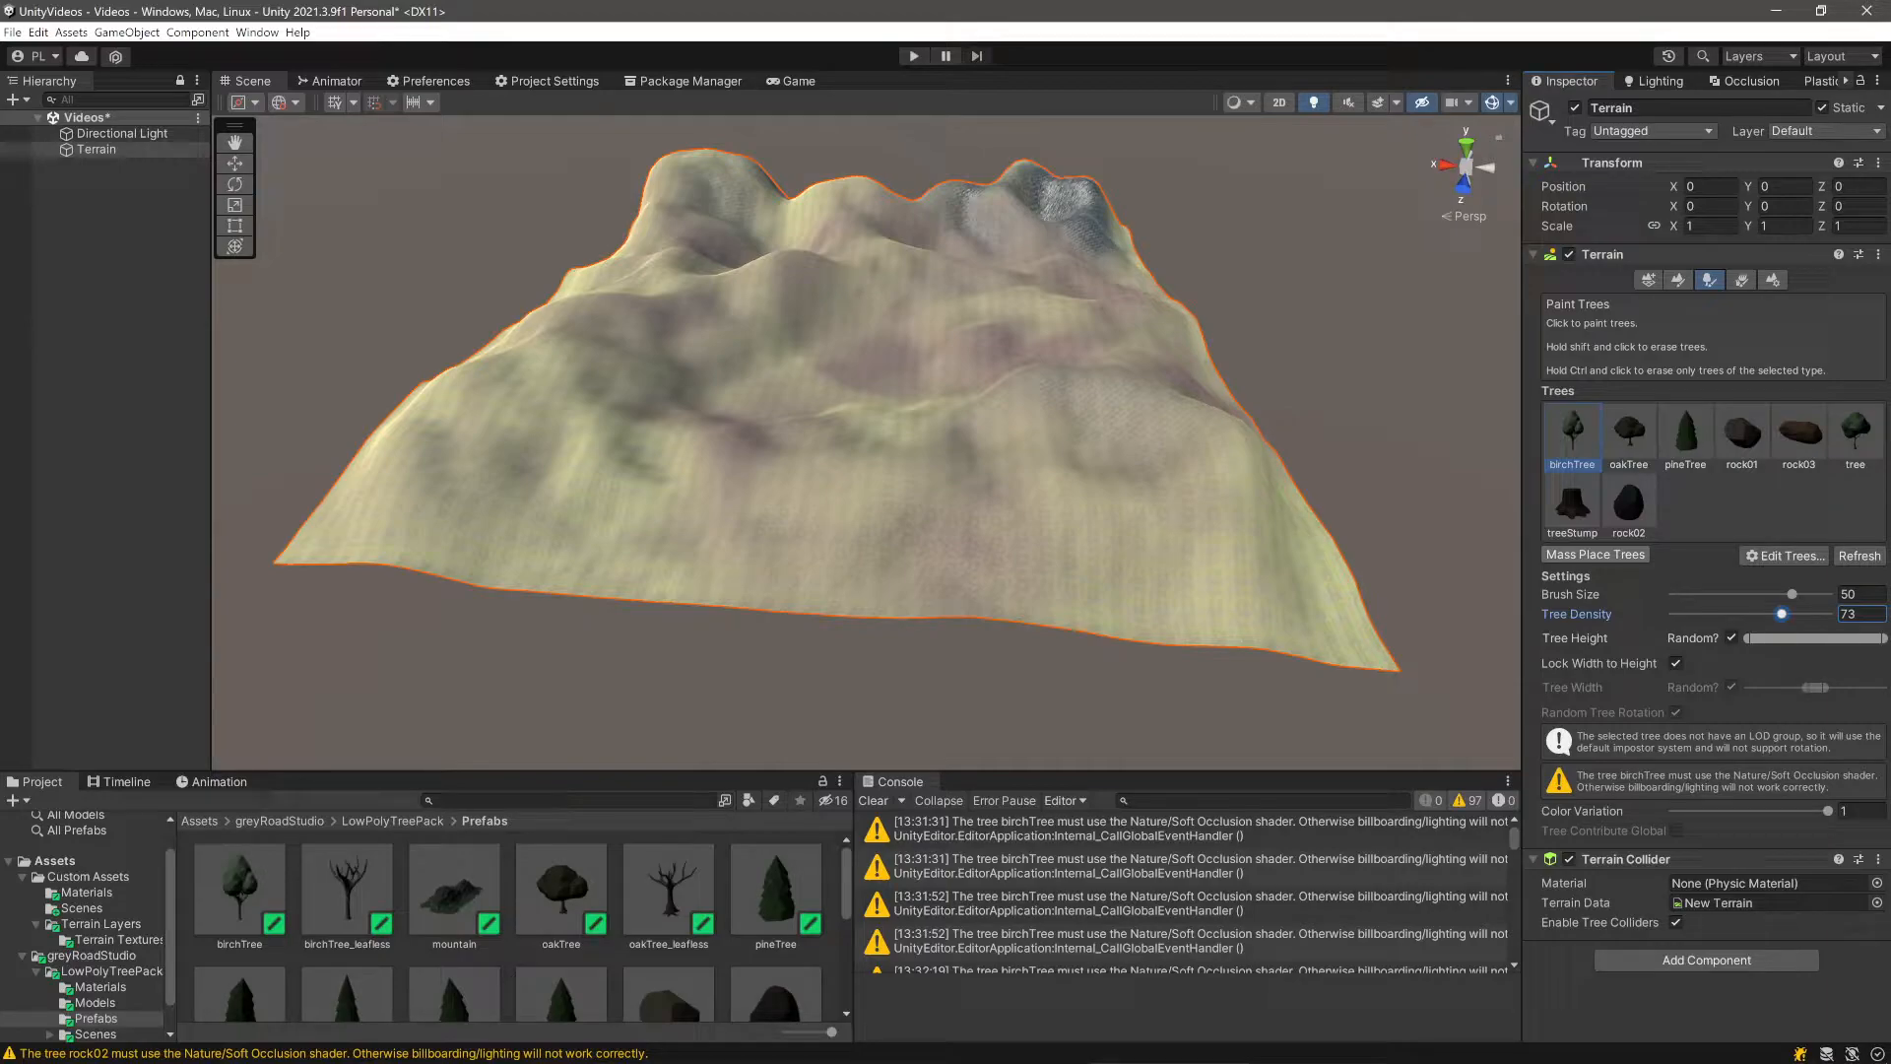
pyautogui.click(1596, 555)
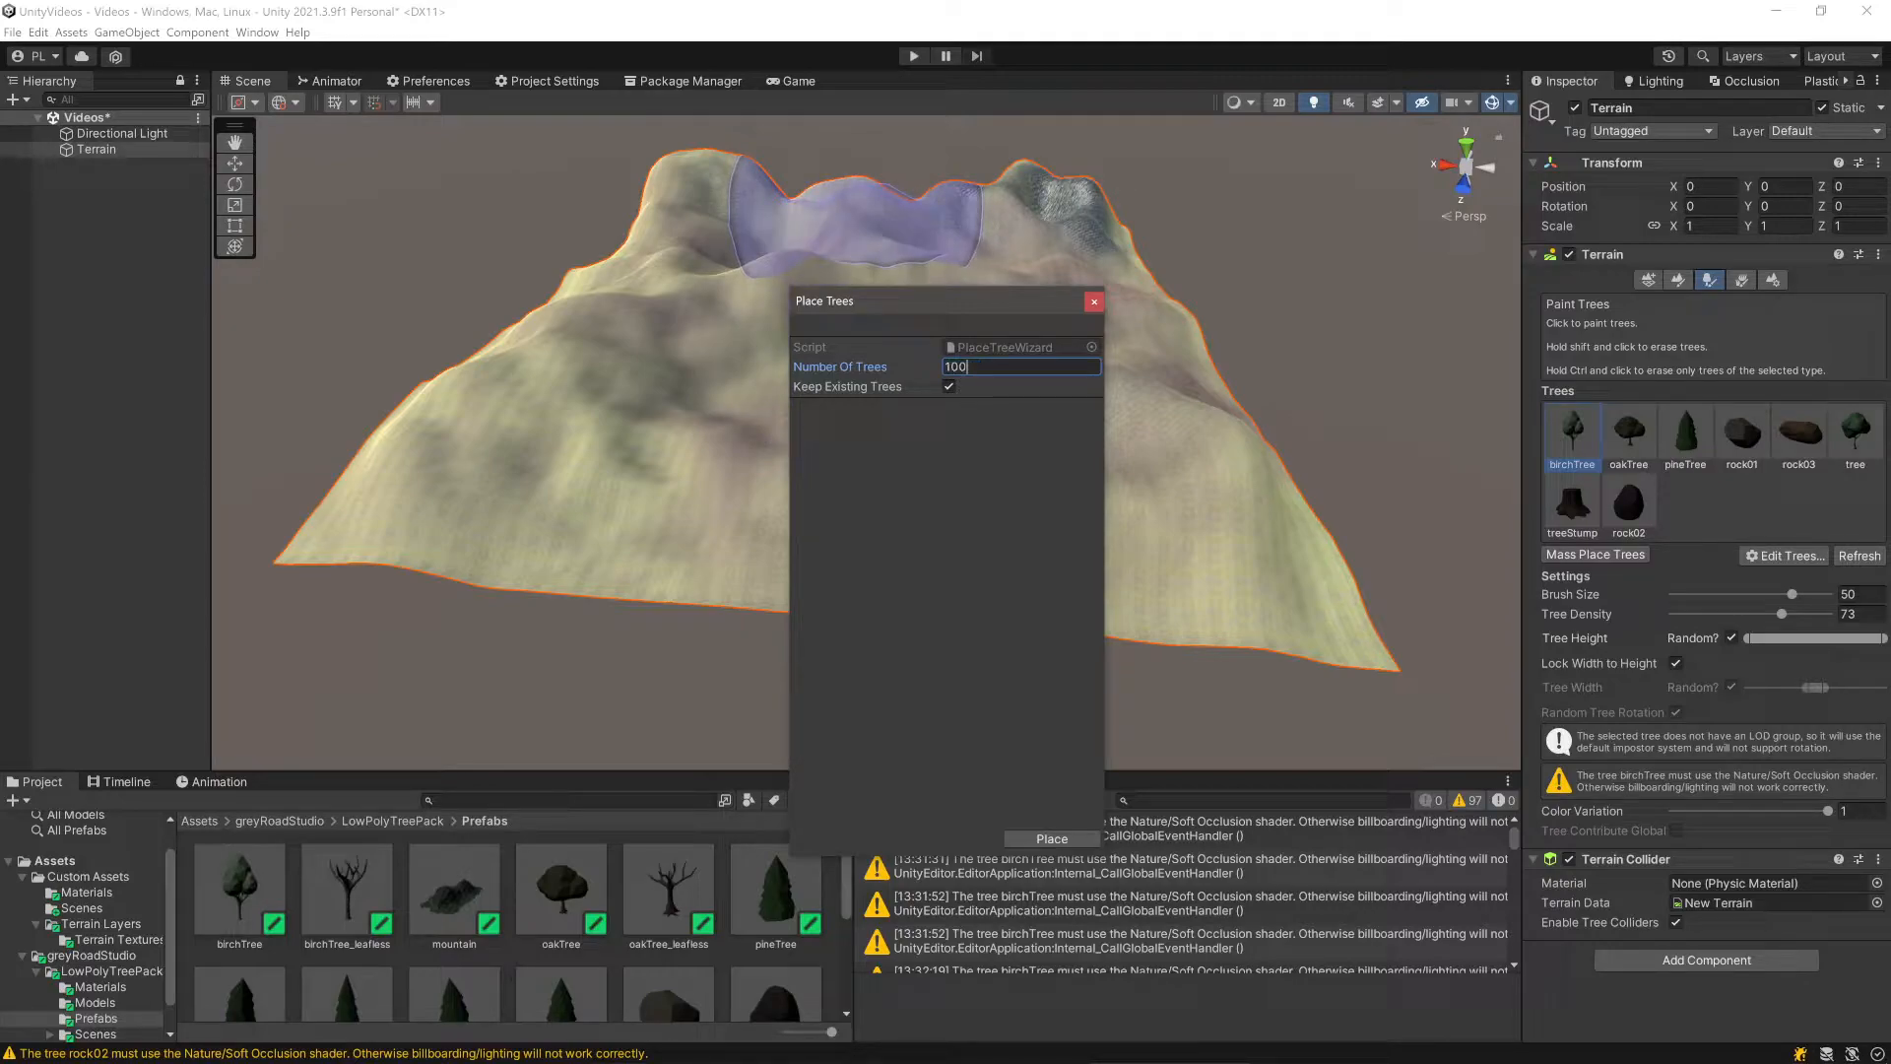
pyautogui.press('Return')
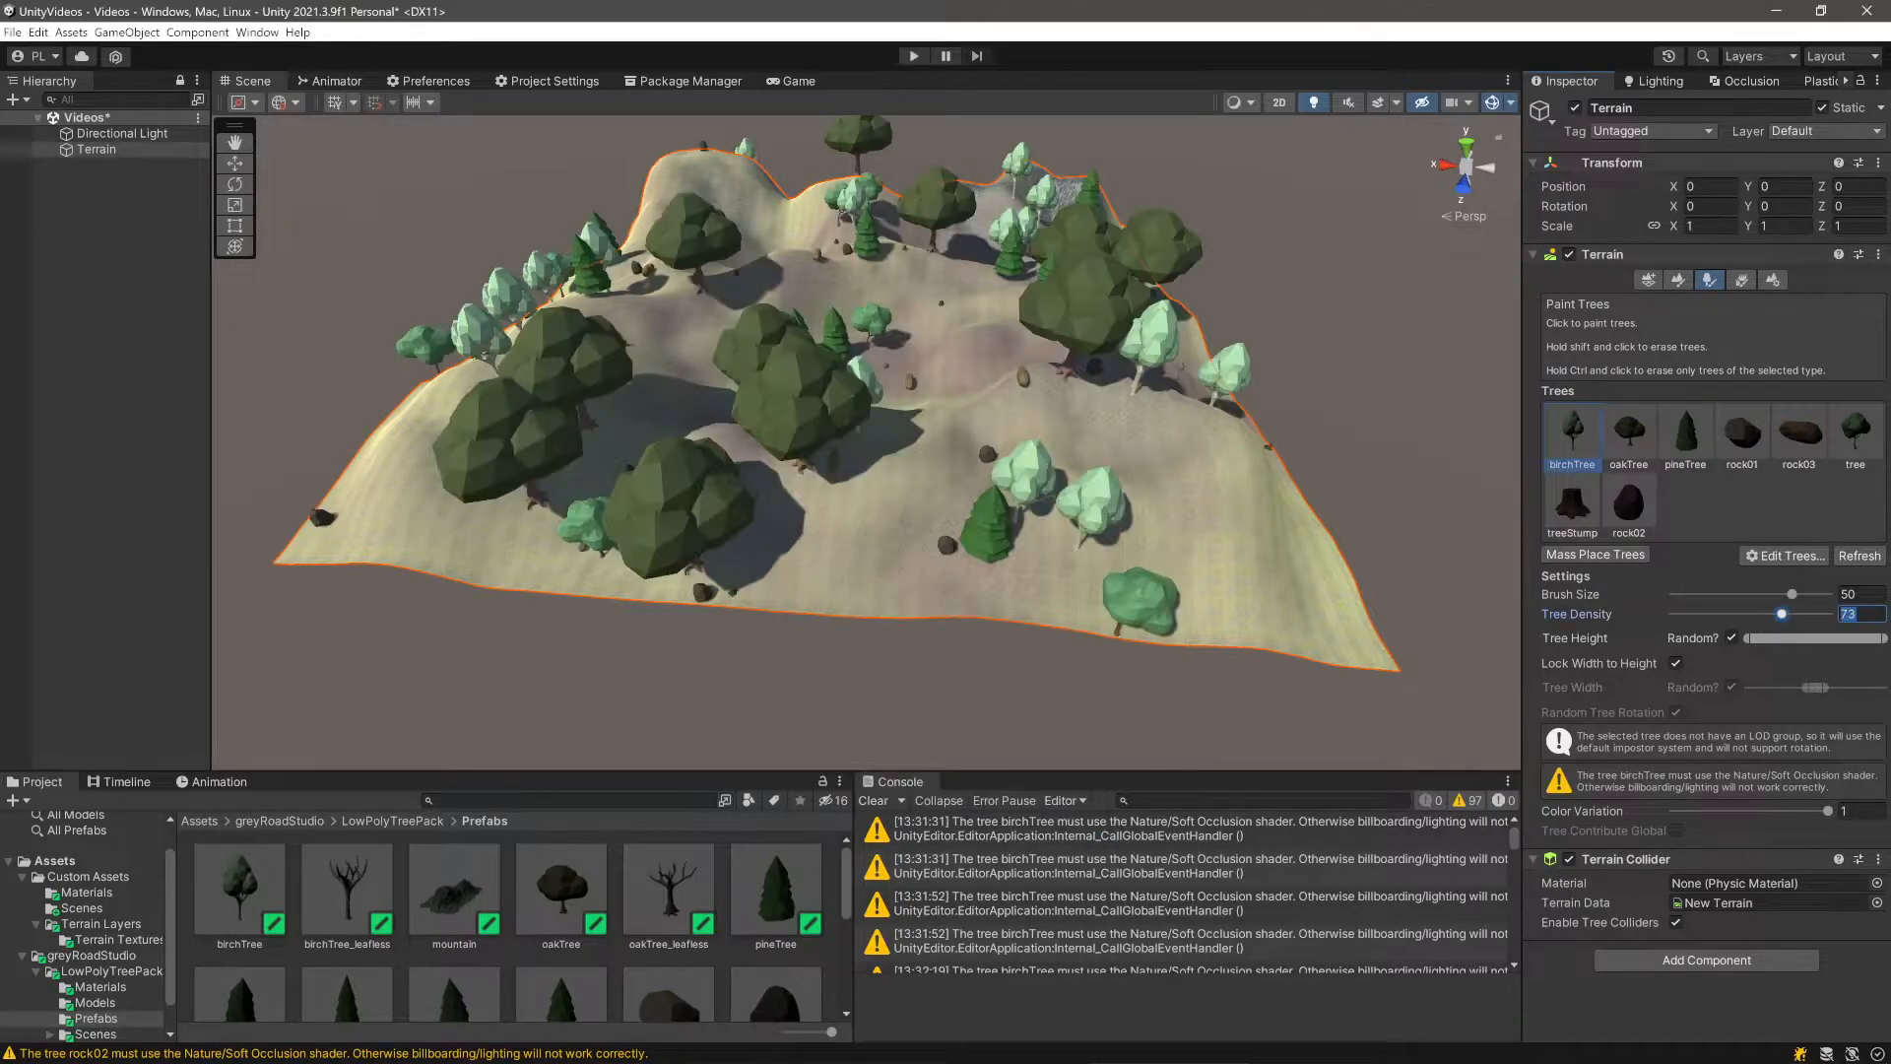
pyautogui.moveTo(911, 333); pyautogui.dragTo(754, 399, button='right')
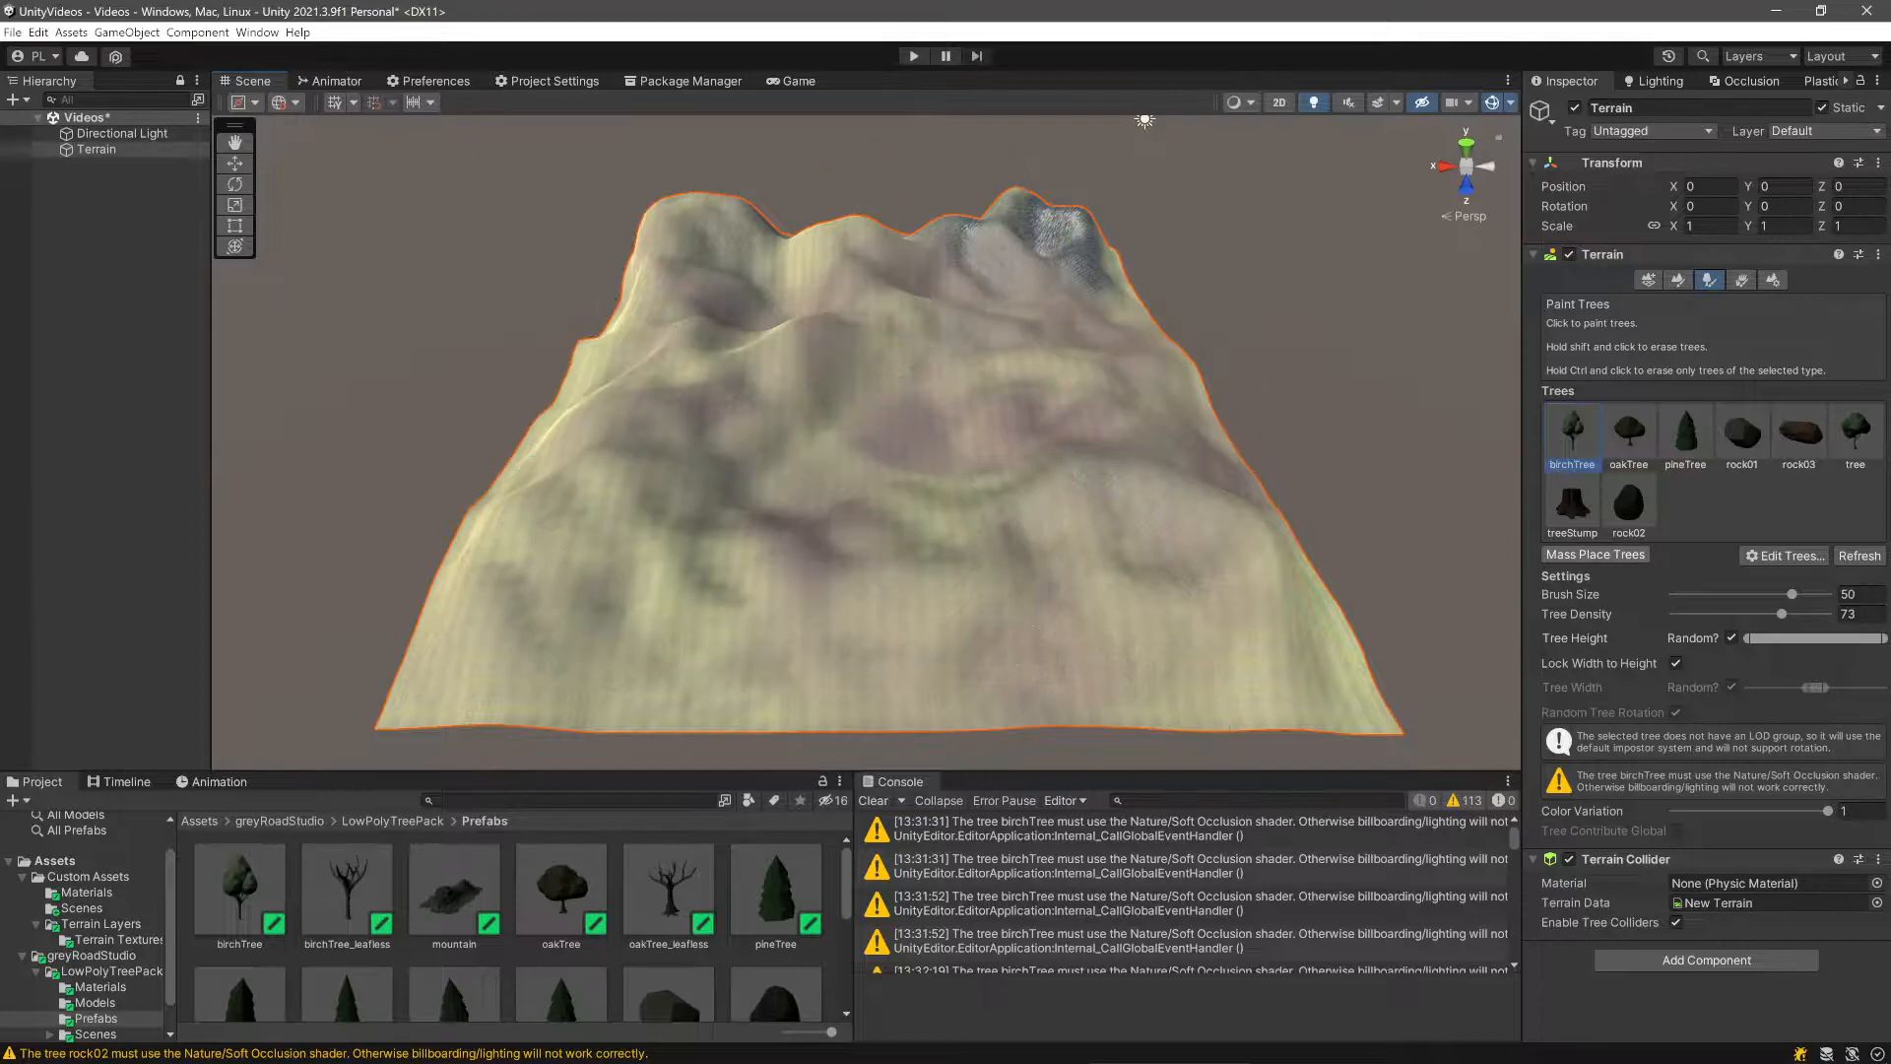
# - Mass-place 10000 trees over the terrain and inspect the resulting forest from ground level
pyautogui.click(1596, 554)
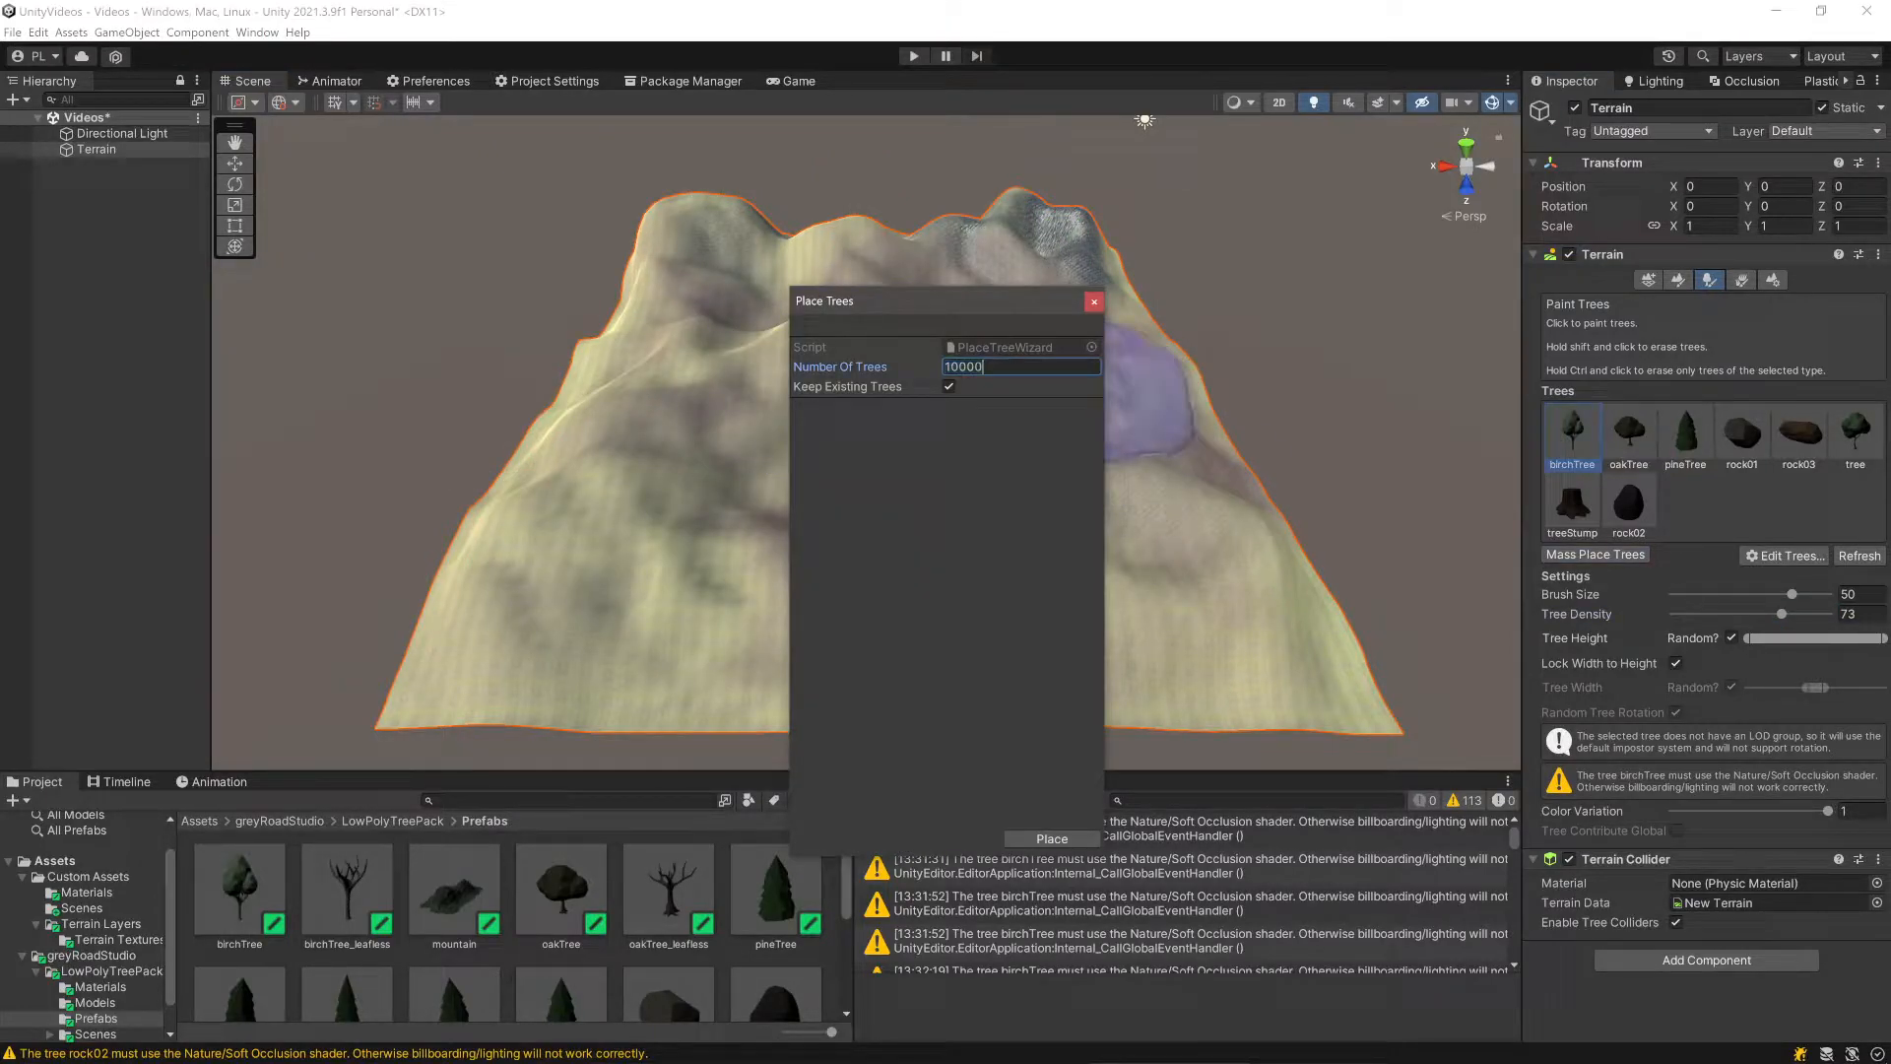
pyautogui.click(1052, 839)
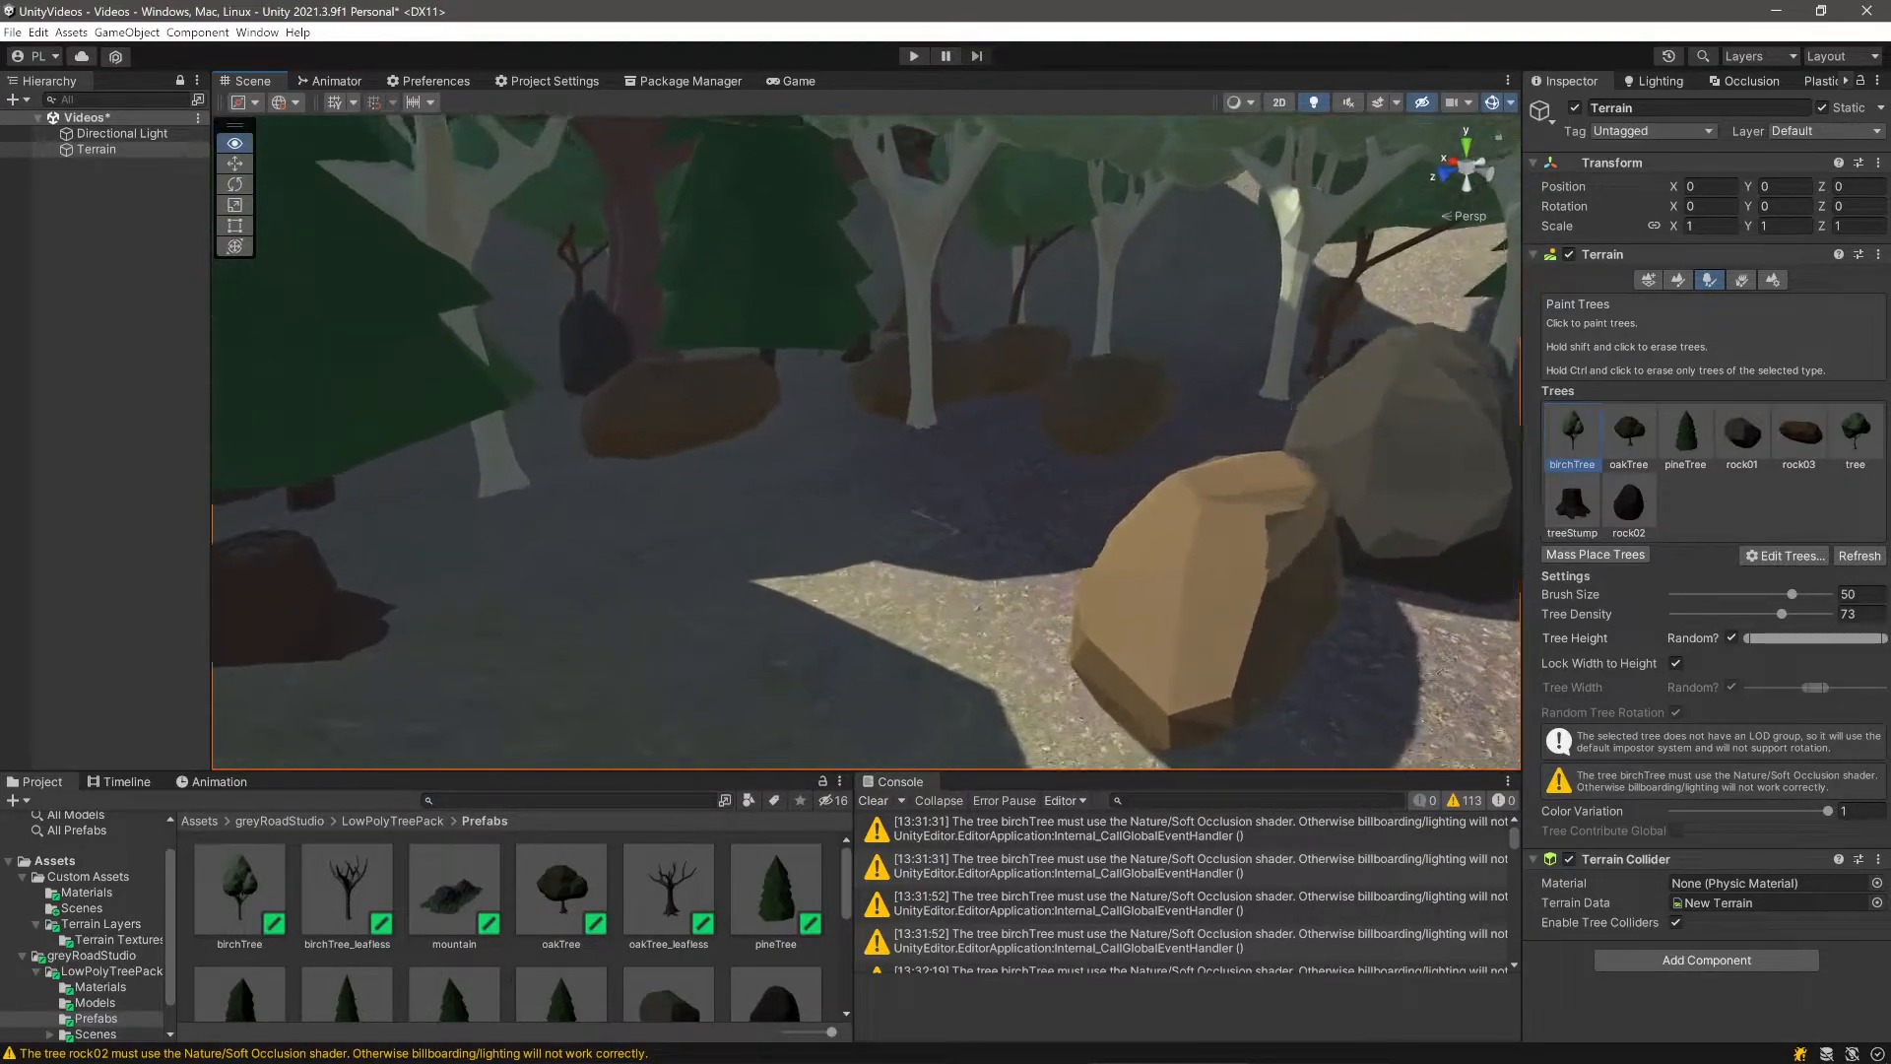
pyautogui.moveTo(866, 443); pyautogui.dragTo(650, 451, button='right')
pyautogui.moveTo(1133, 394); pyautogui.dragTo(1015, 434, button='right')
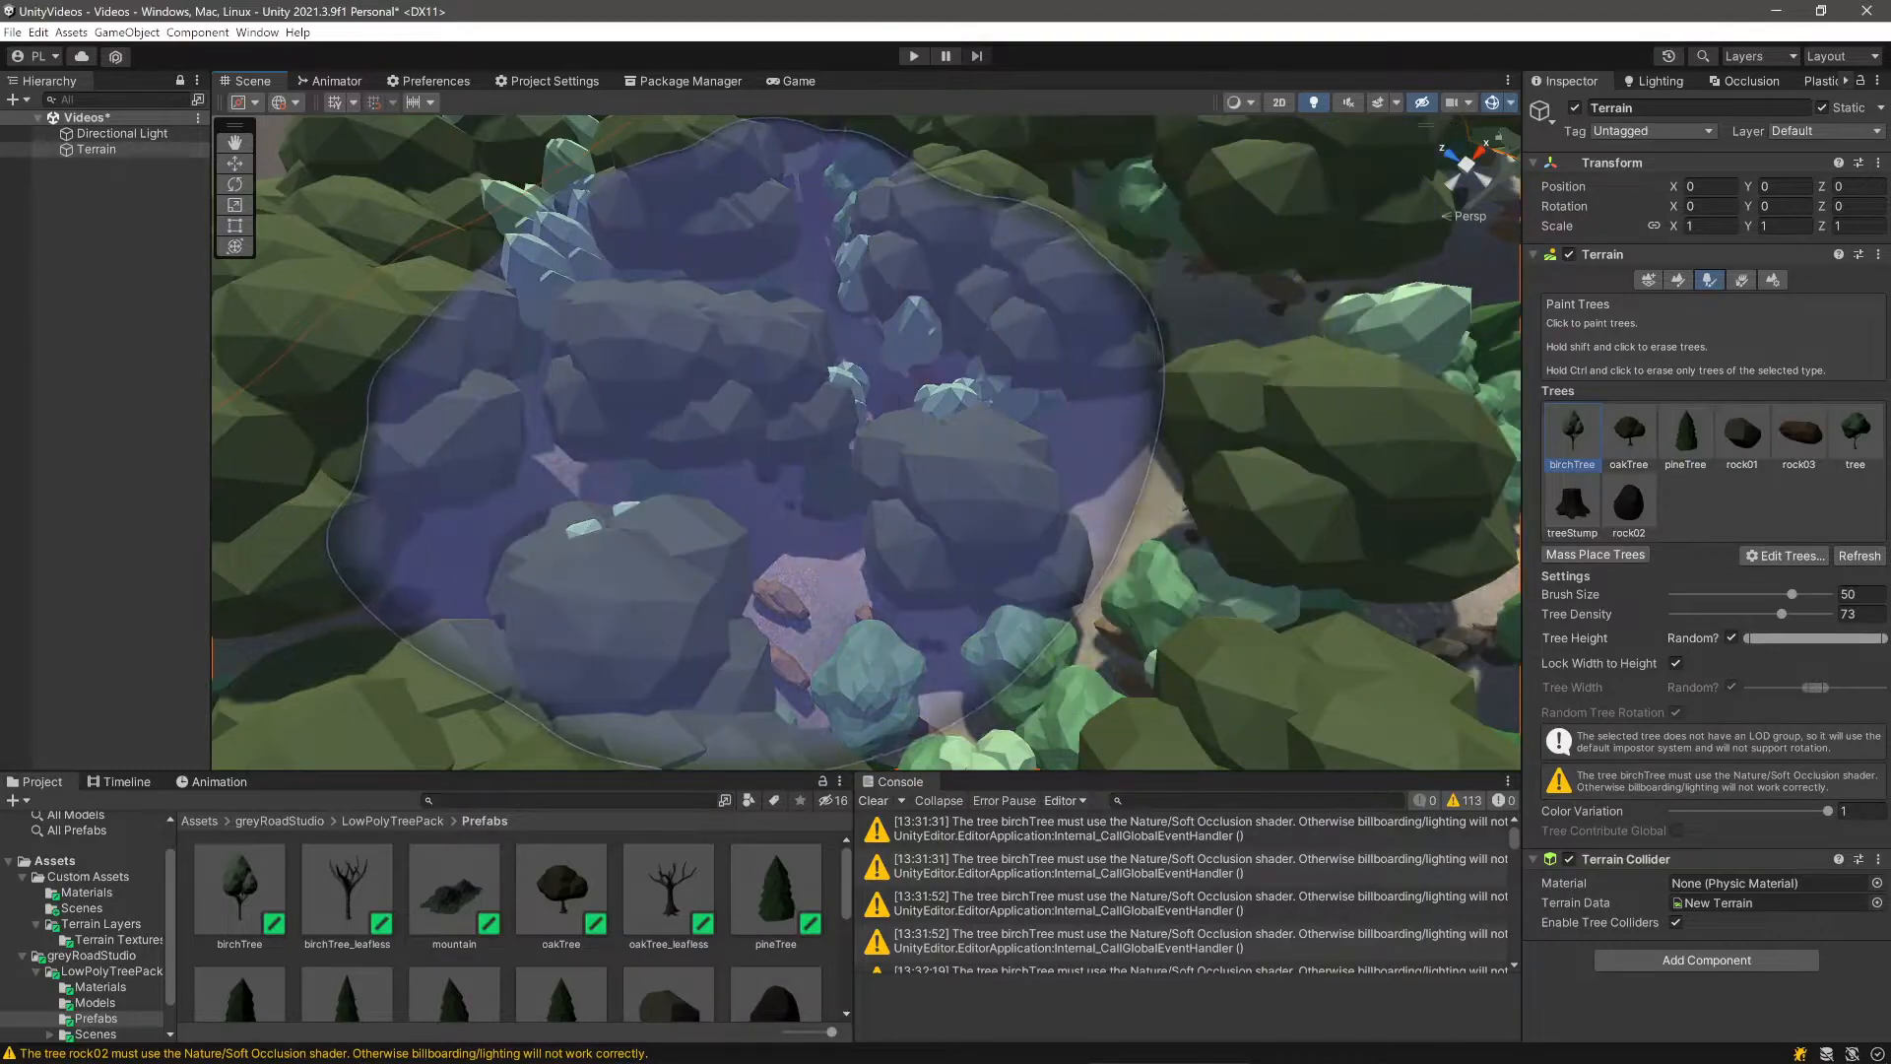
# - Set the tree brush size to 14.3 and erase trees and rocks to open a path through the forest
pyautogui.moveTo(1792, 594); pyautogui.dragTo(1741, 594)
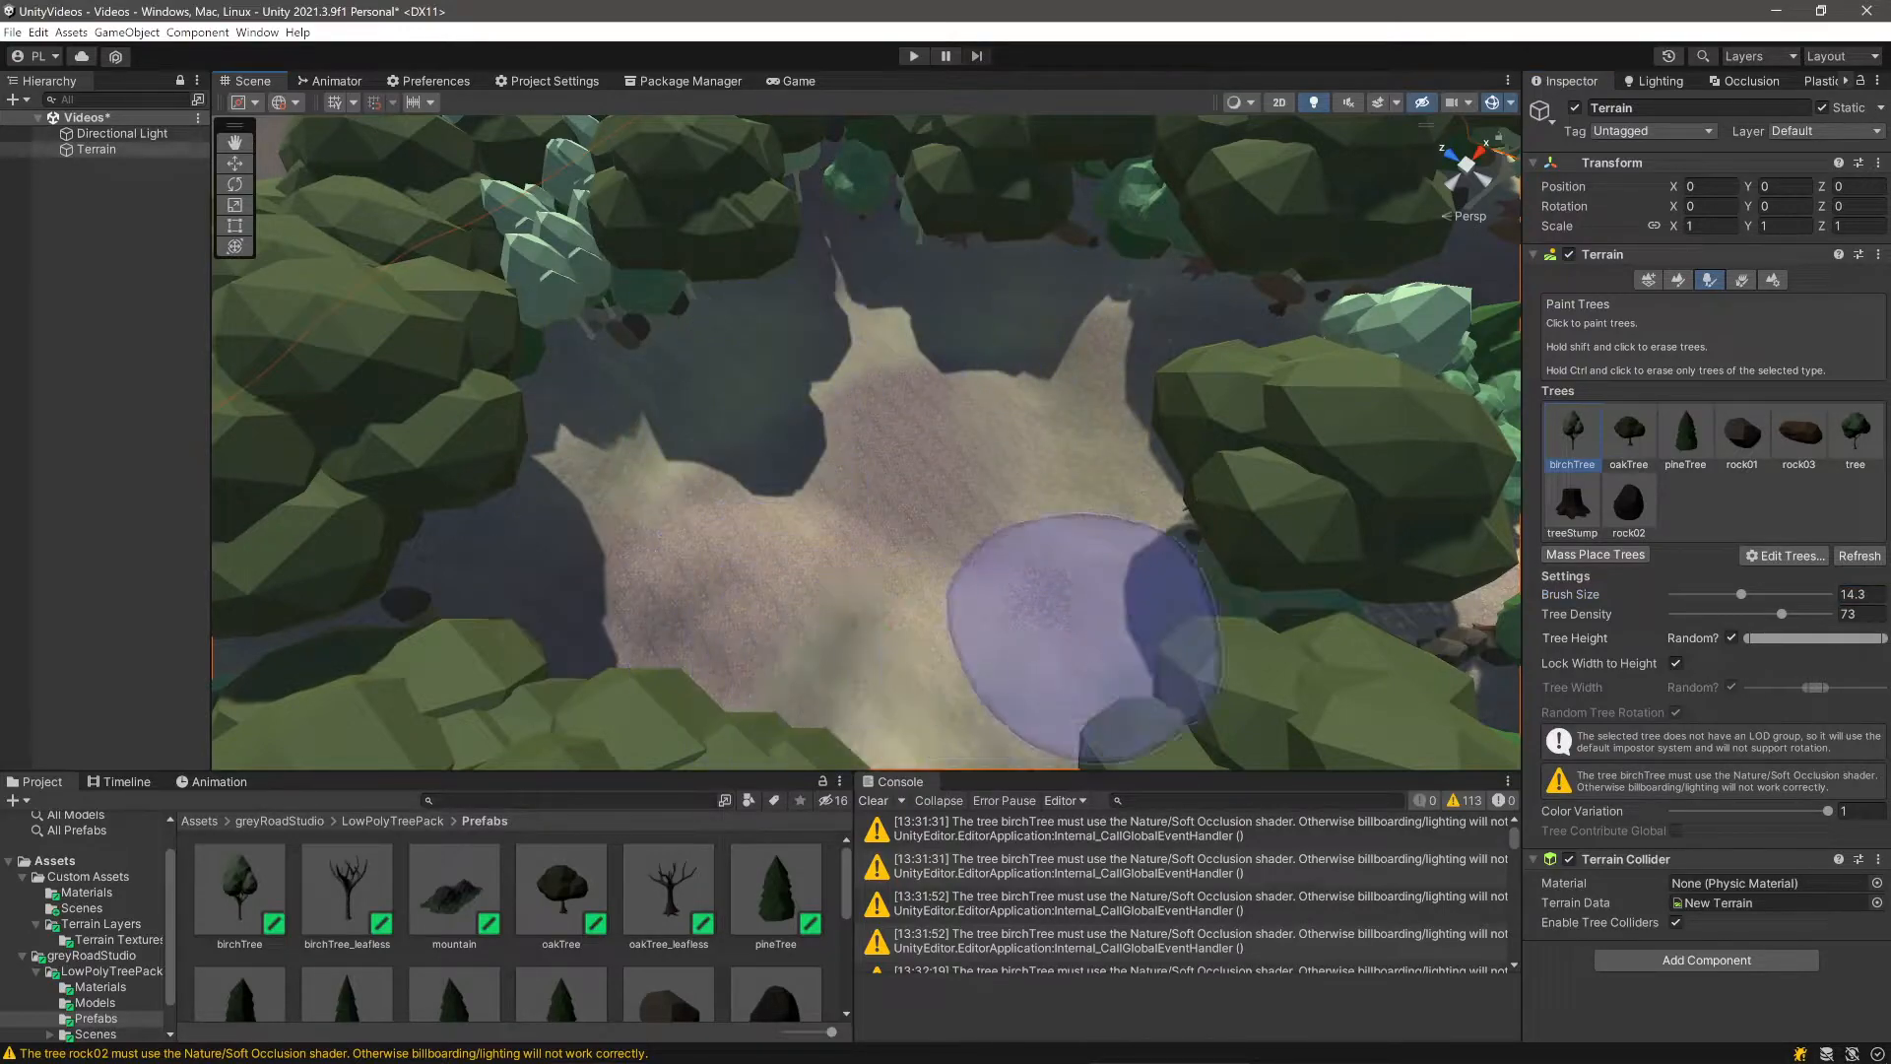
pyautogui.moveTo(992, 528); pyautogui.dragTo(936, 372)
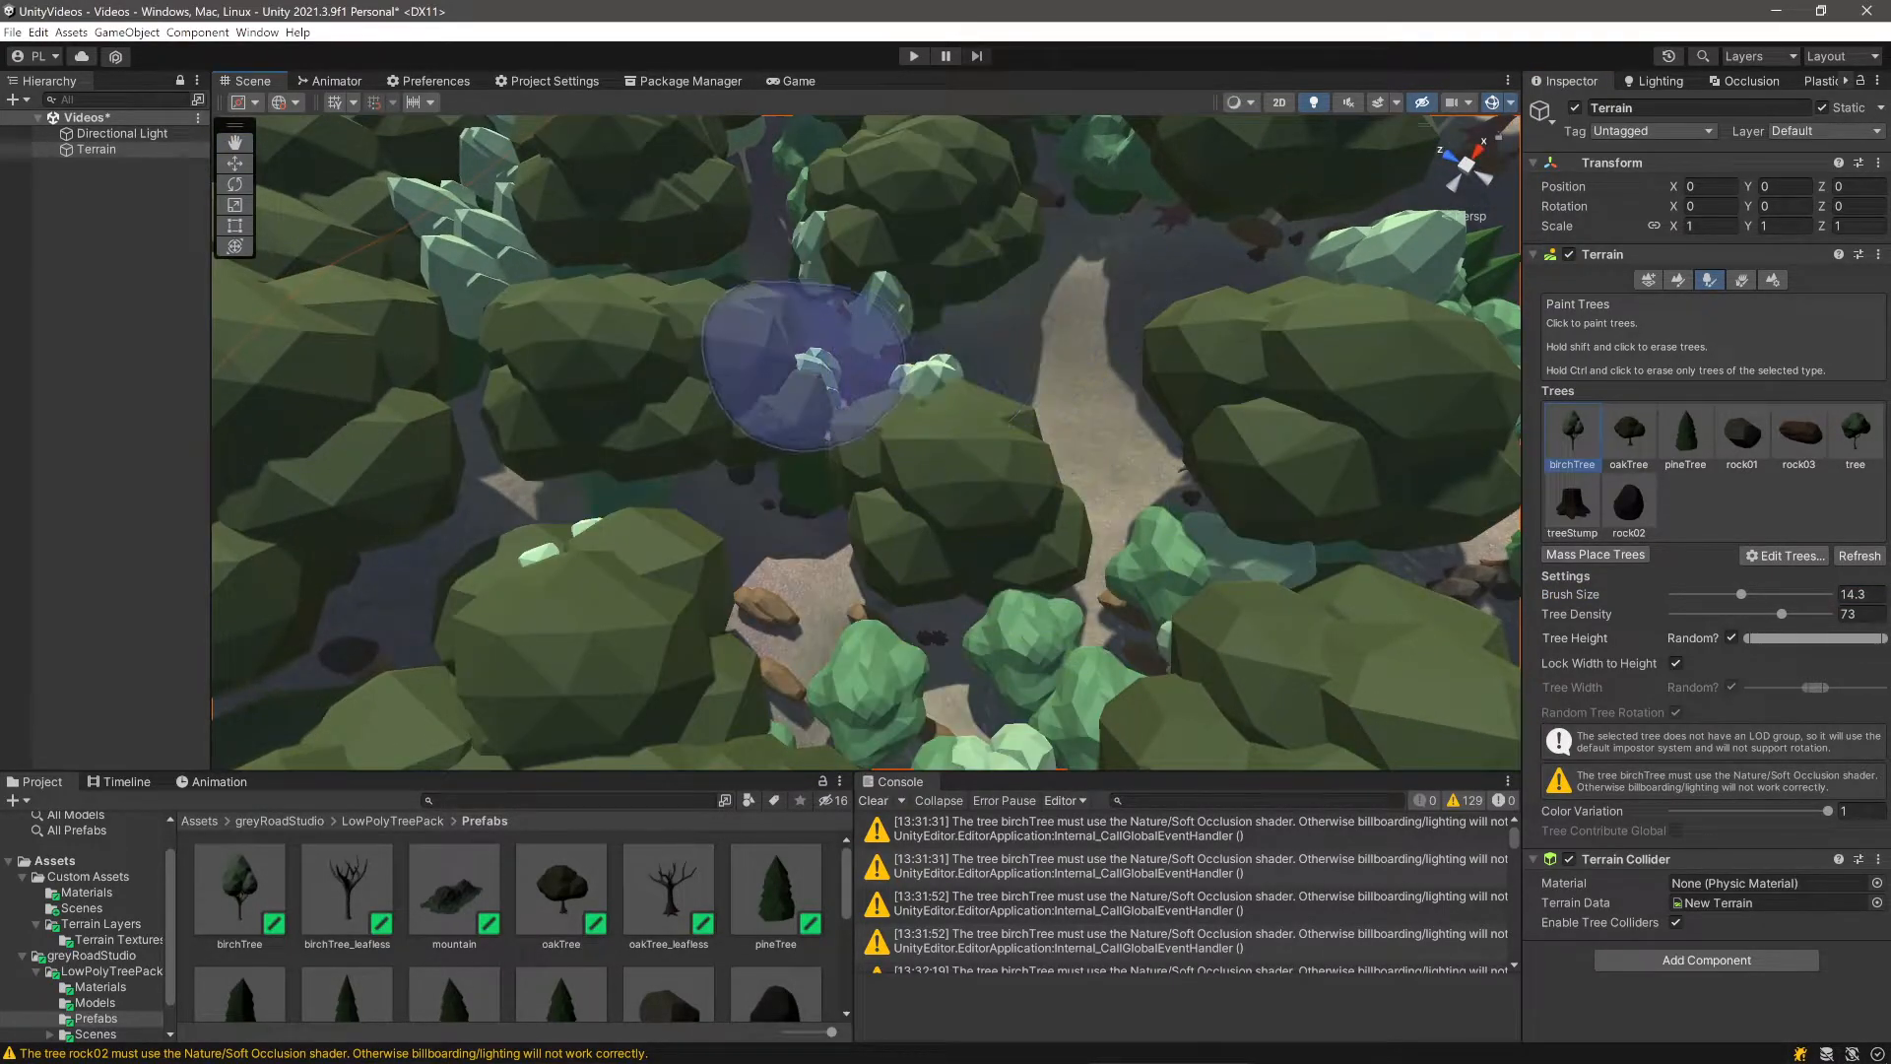
pyautogui.keyDown('shift'); pyautogui.moveTo(803, 369); pyautogui.dragTo(567, 440); pyautogui.keyUp('shift')
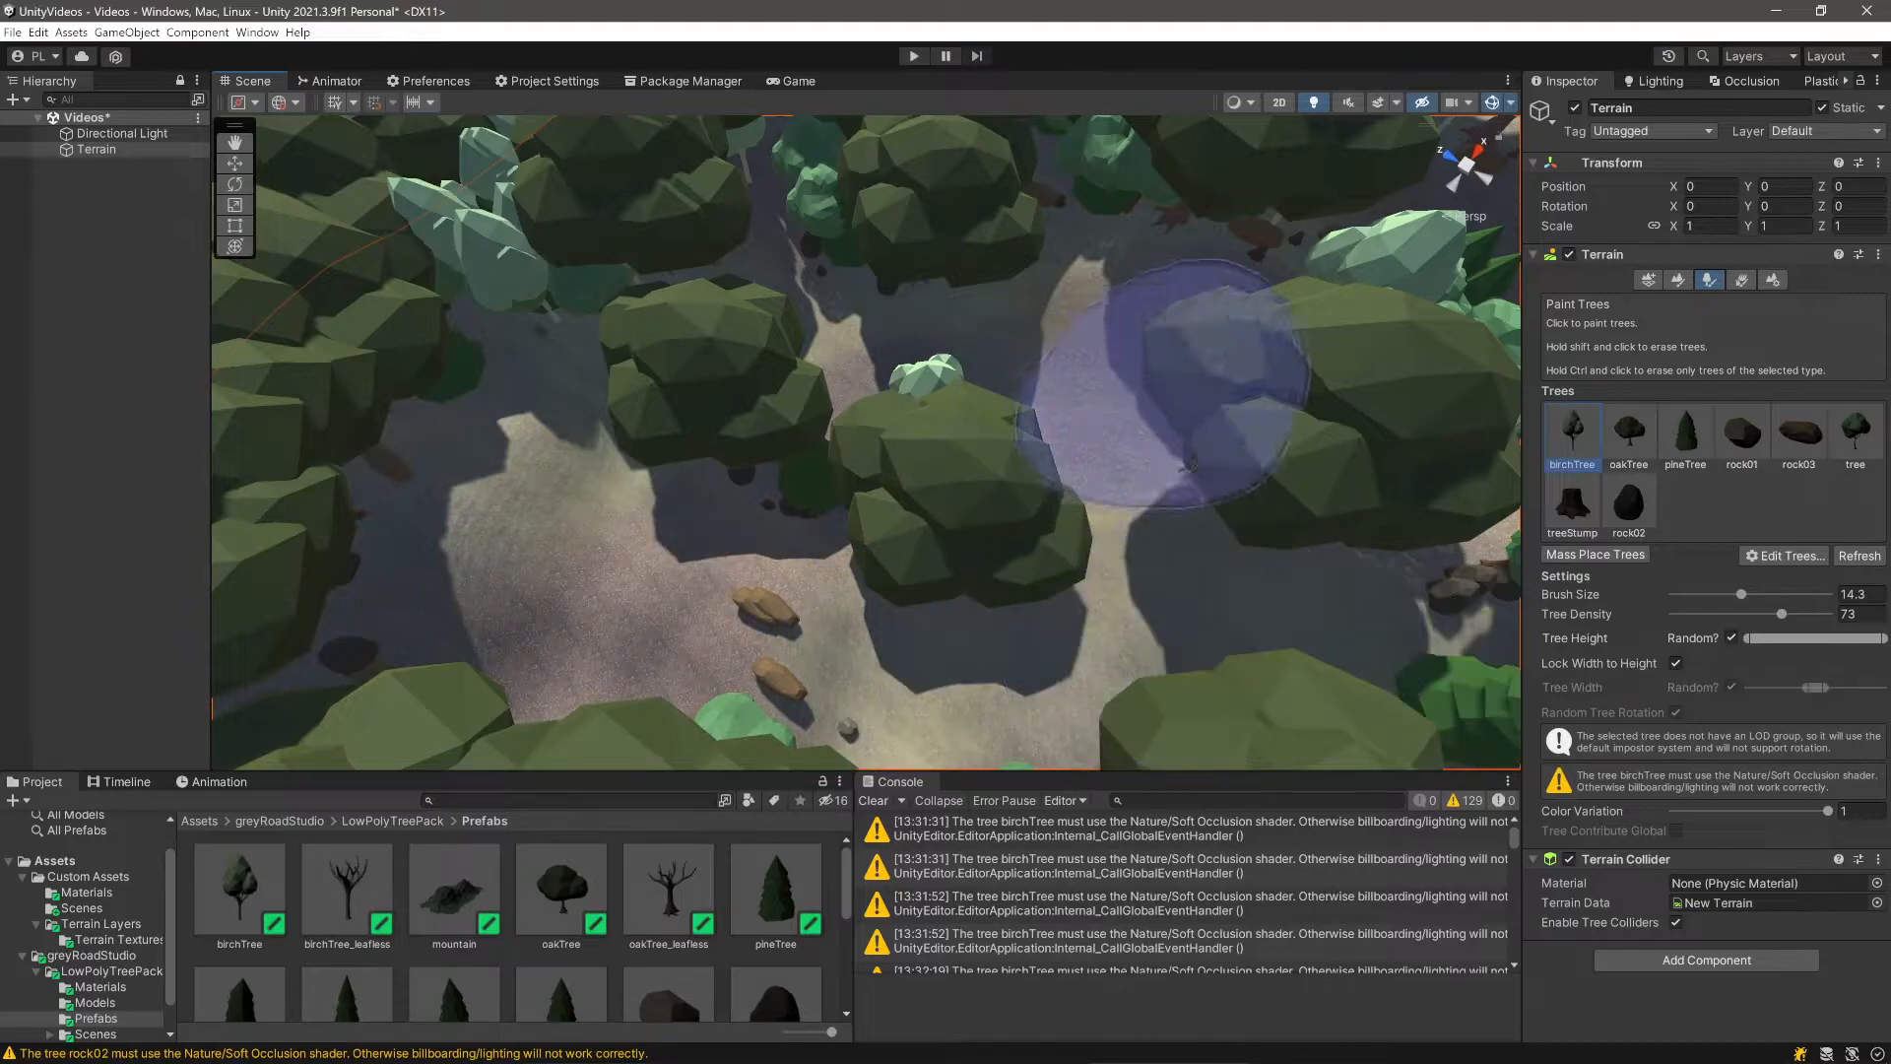
pyautogui.keyDown('alt'); pyautogui.moveTo(1192, 463); pyautogui.dragTo(1148, 414); pyautogui.keyUp('alt')
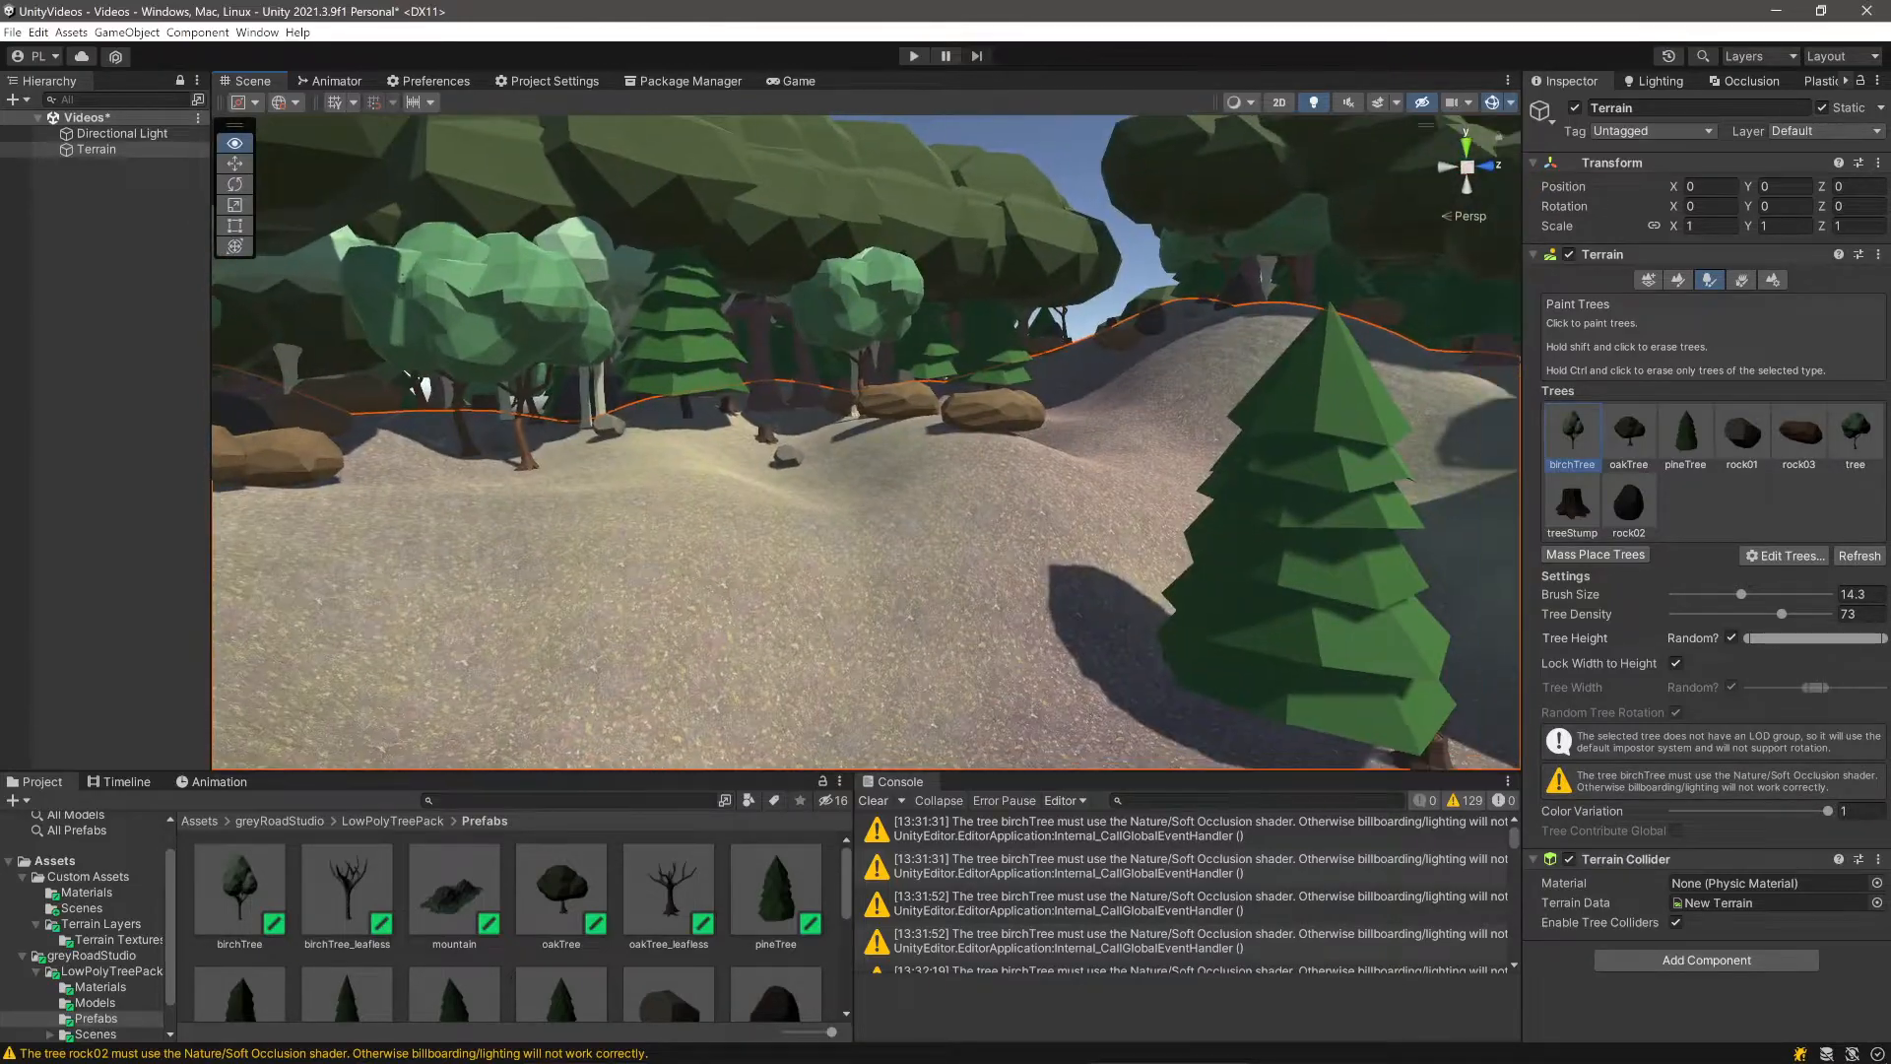
pyautogui.keyDown('alt'); pyautogui.moveTo(422, 386); pyautogui.dragTo(426, 463); pyautogui.keyUp('alt')
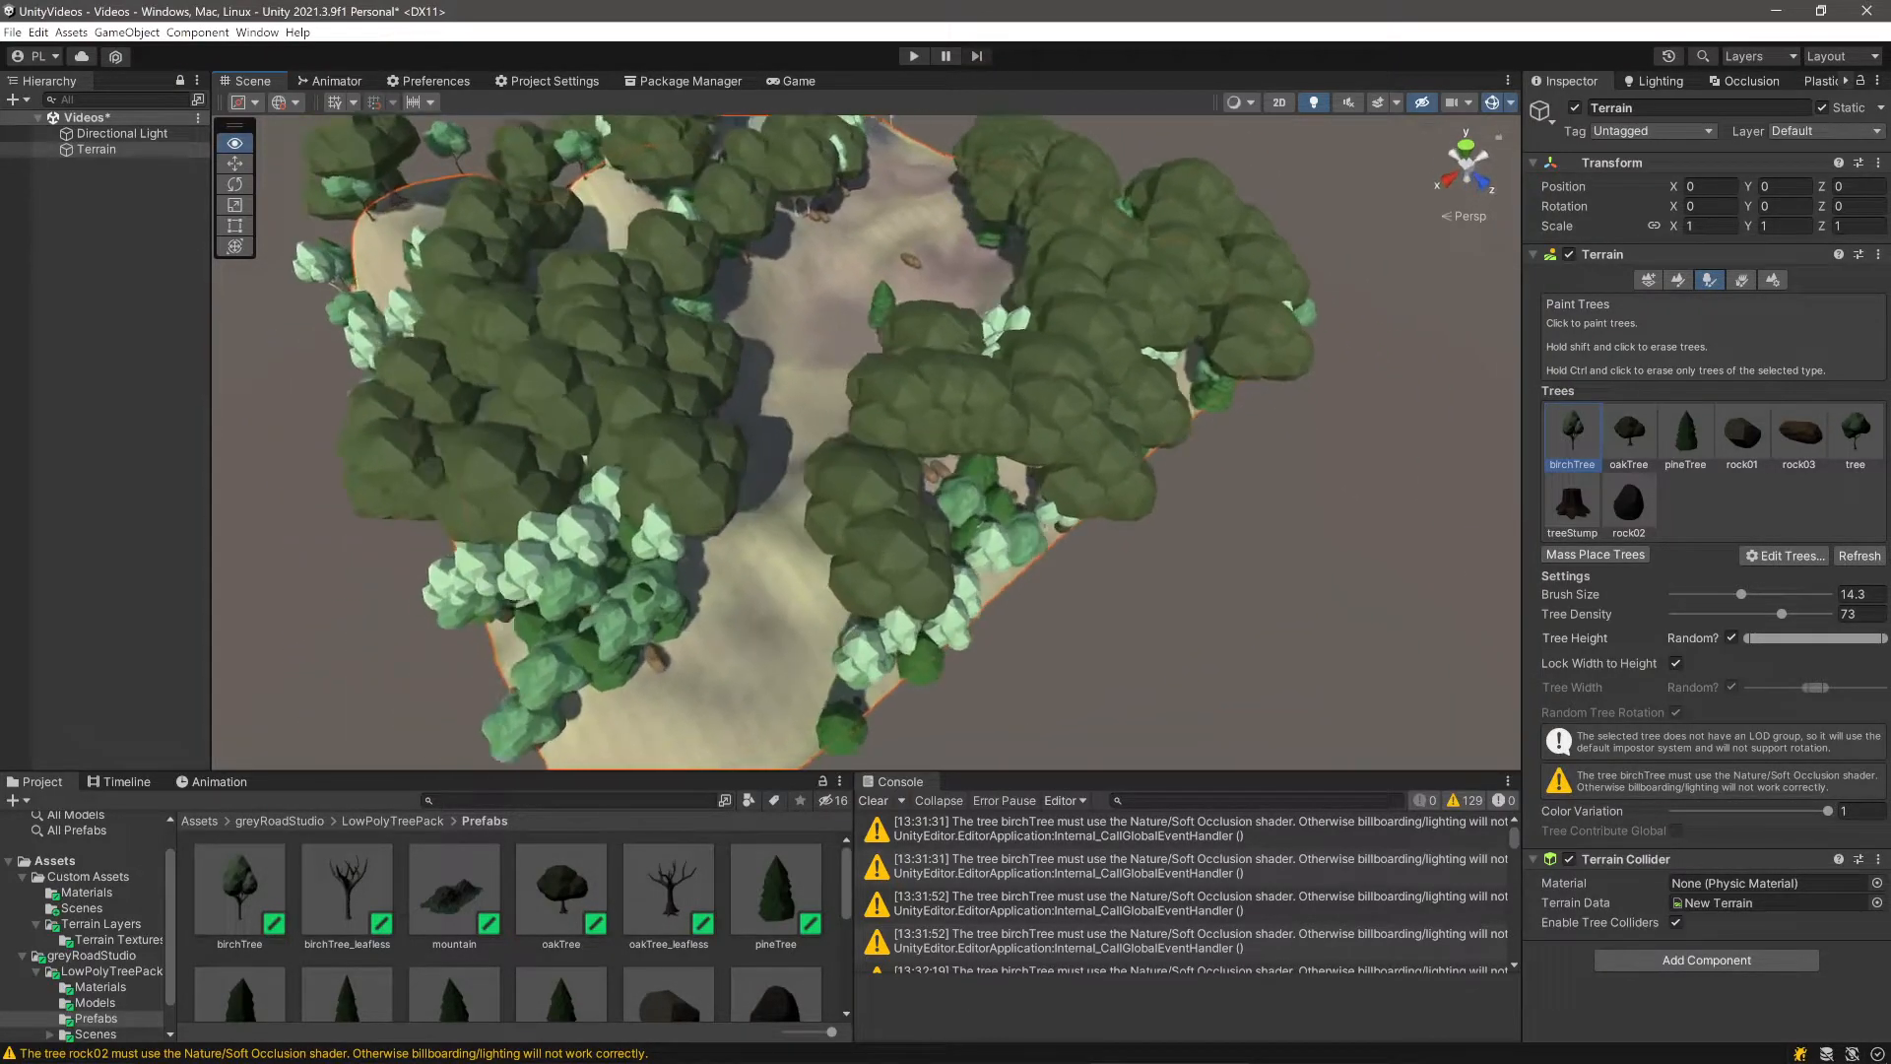
# - Switch terrain painting to Smooth Height and set the brush size to 9 and the opacity to 100
pyautogui.click(1677, 280)
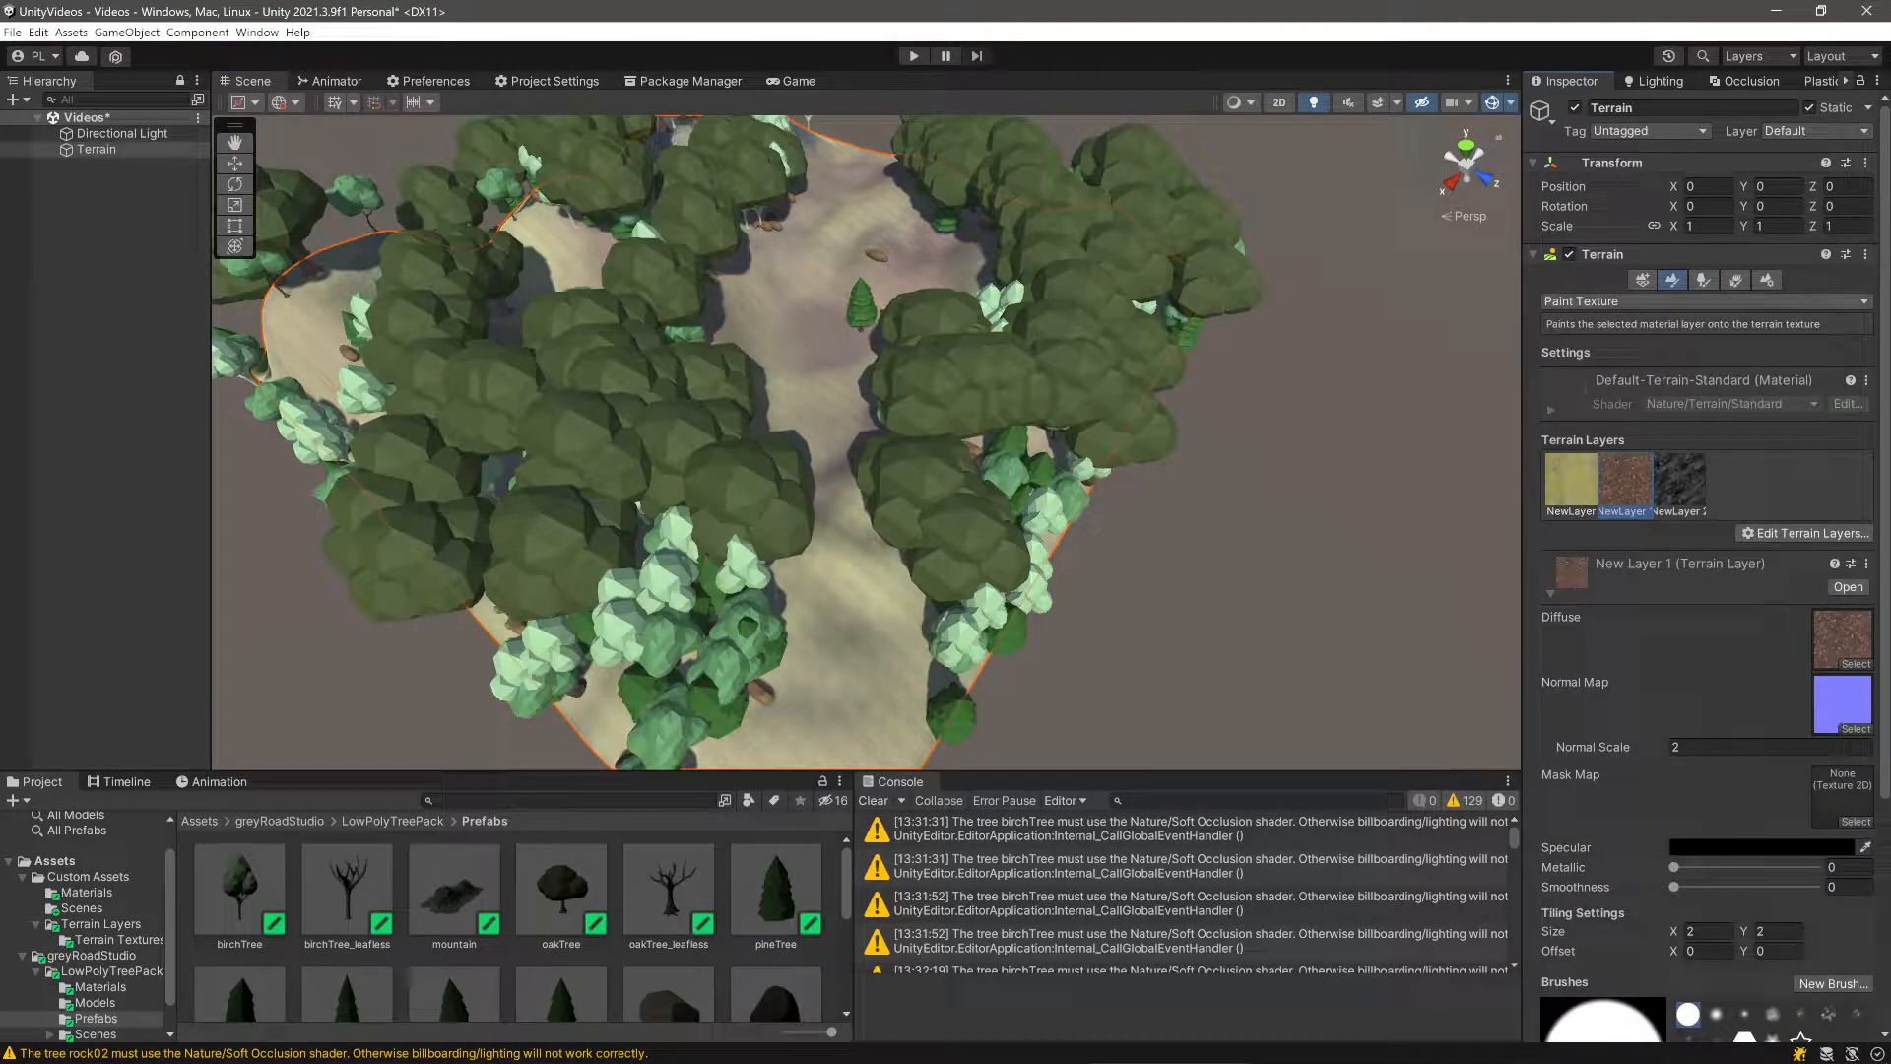
pyautogui.click(1674, 301)
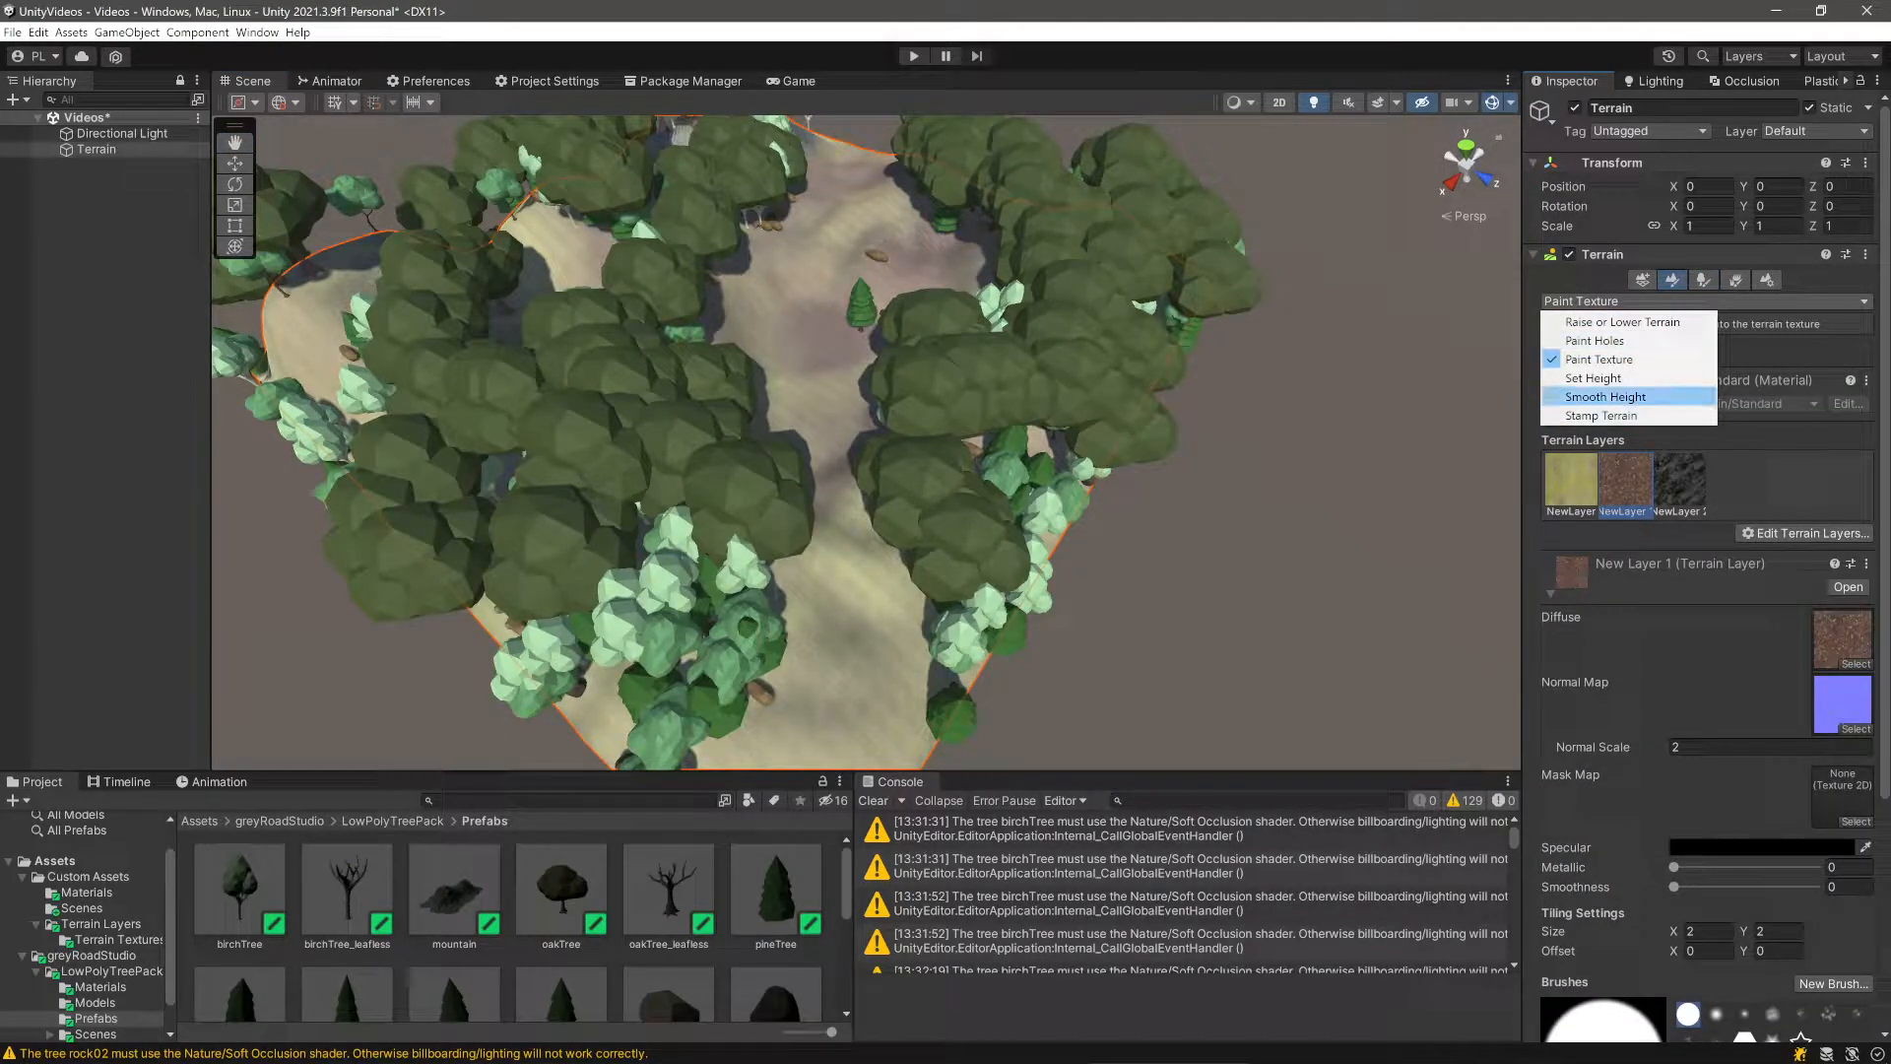
pyautogui.click(1606, 396)
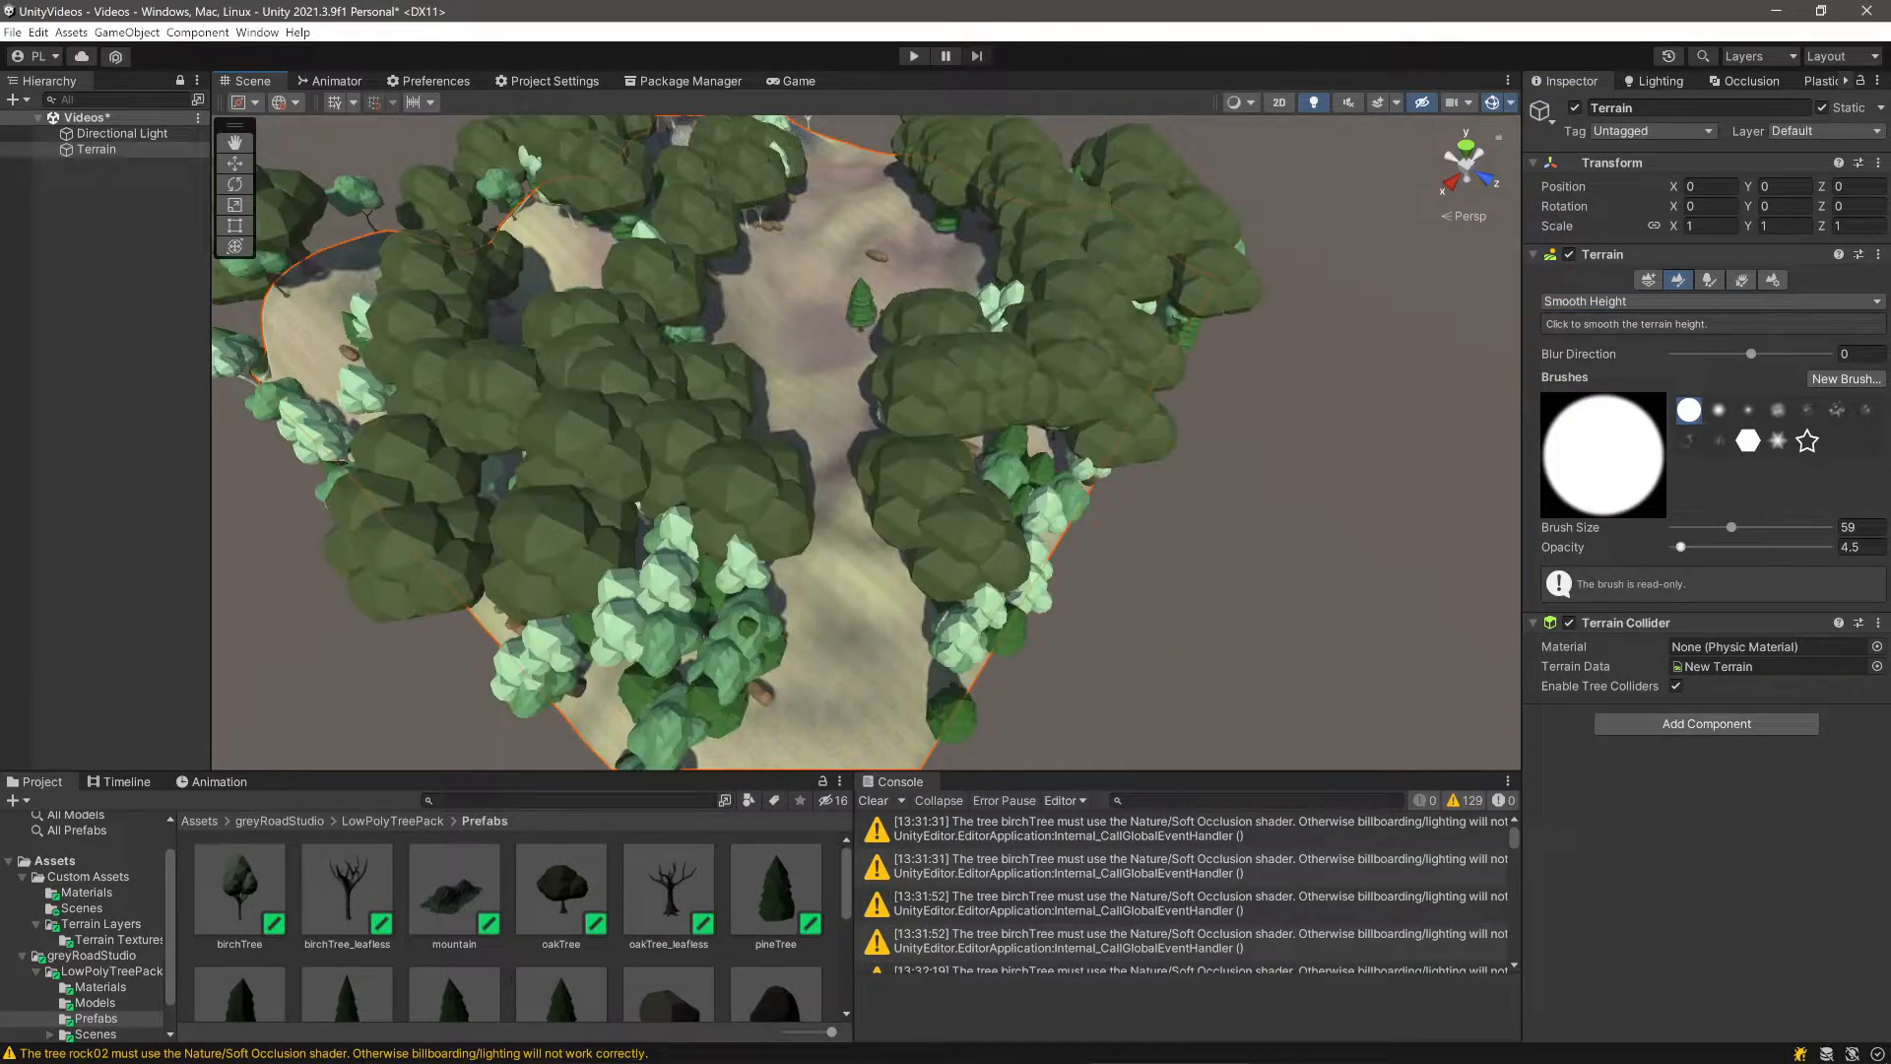
pyautogui.moveTo(1680, 546)
pyautogui.mouseDown()
pyautogui.moveTo(1828, 547)
pyautogui.moveTo(1698, 527)
pyautogui.mouseUp()
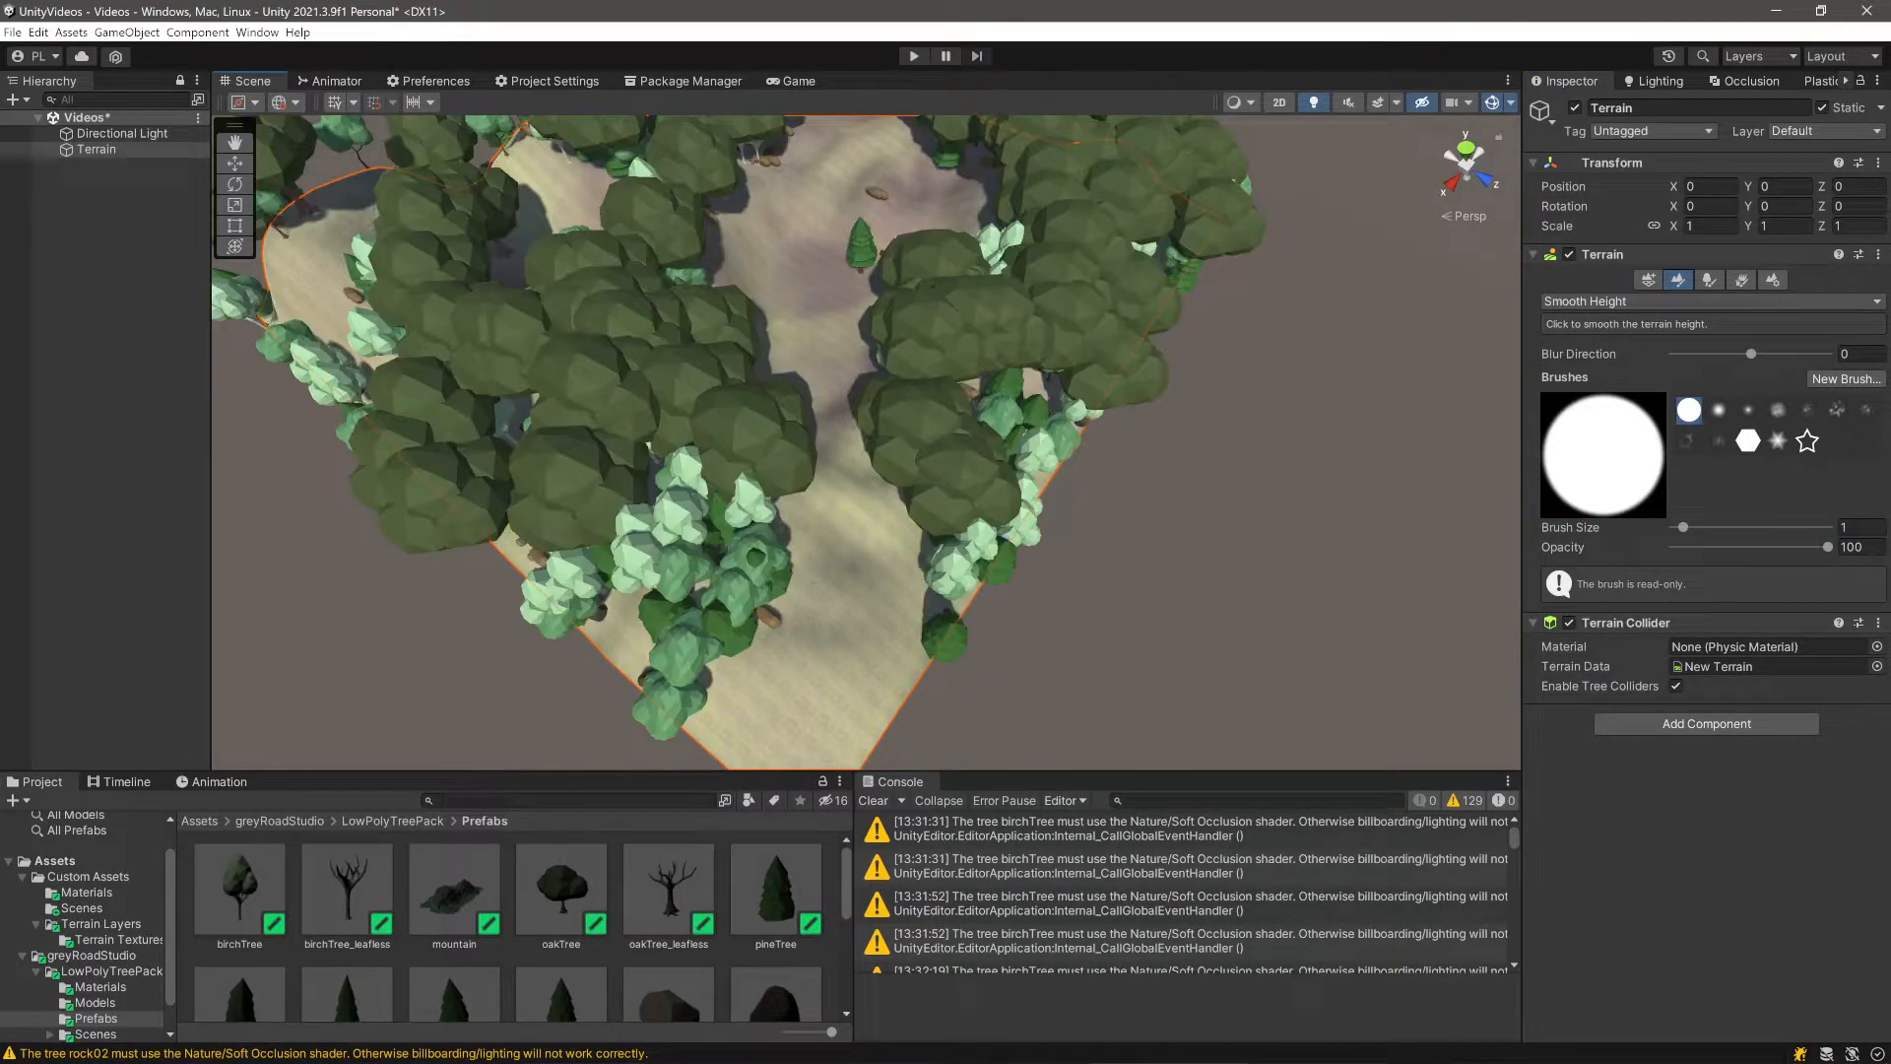
pyautogui.write('222')
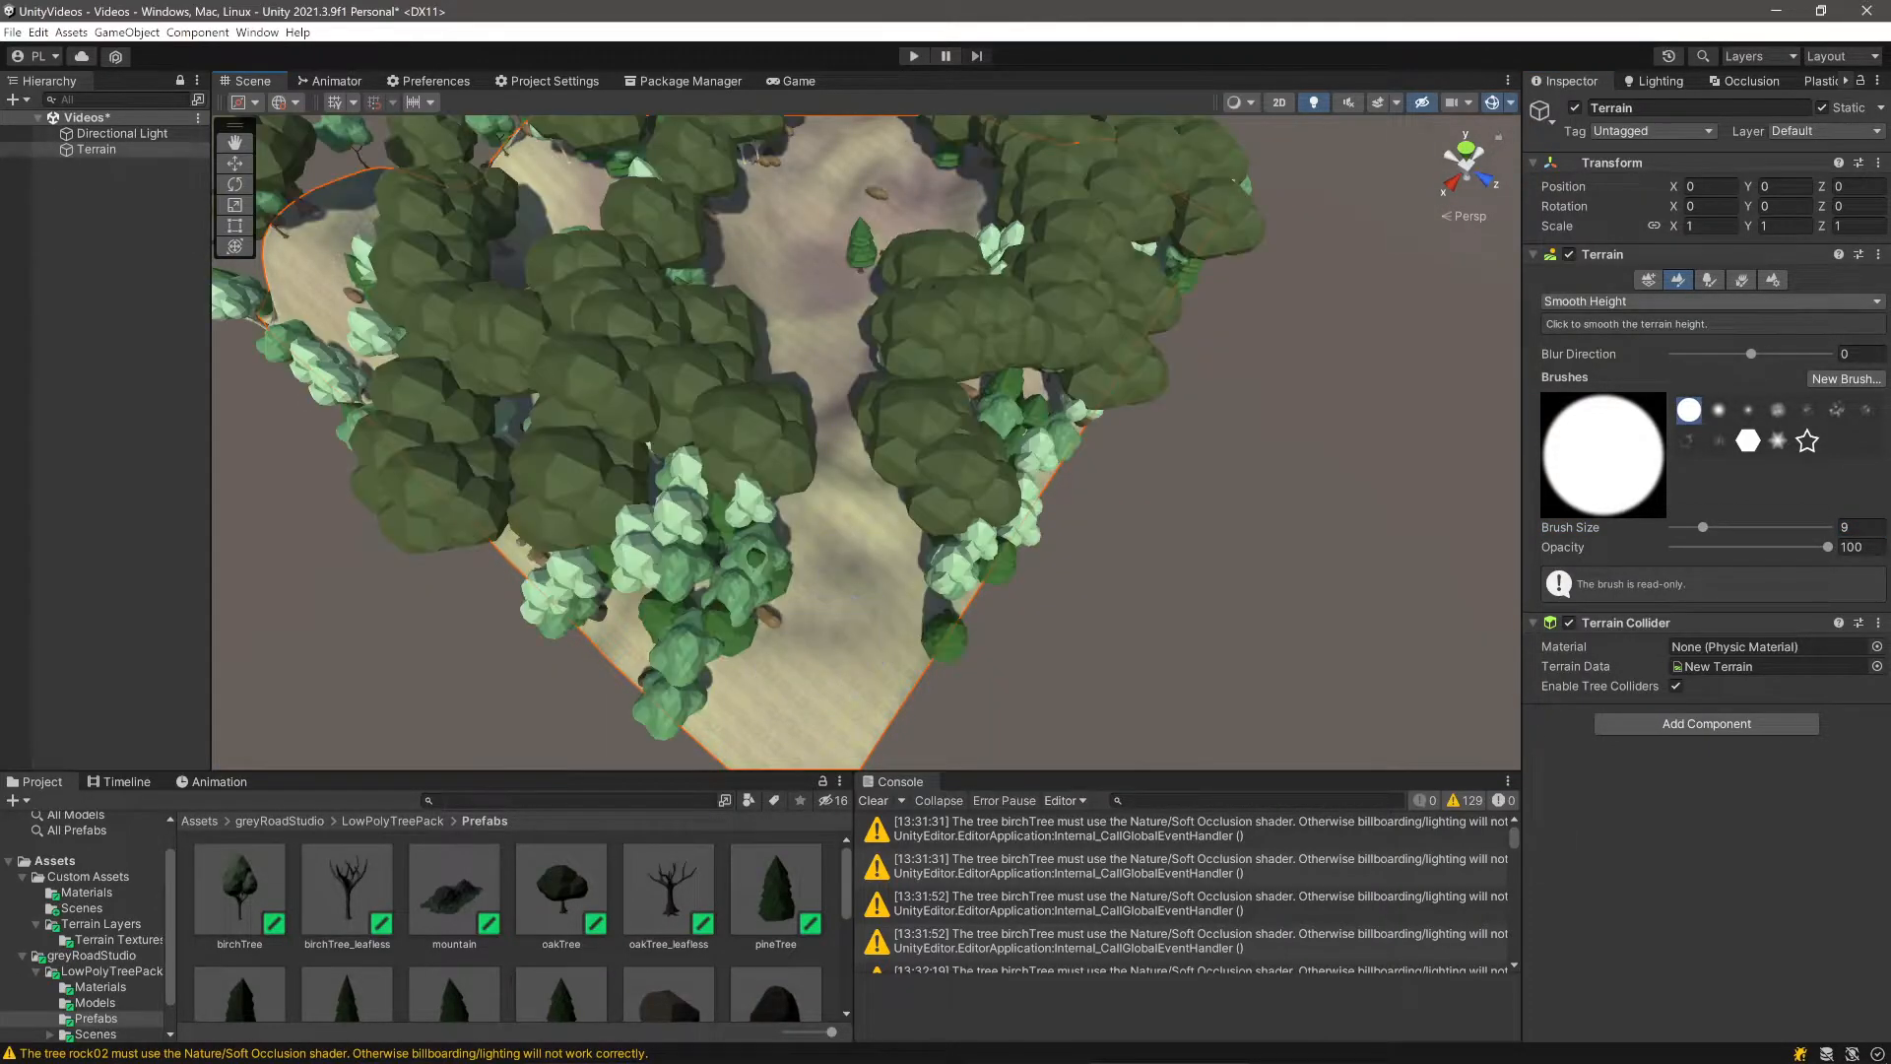
# - Carve a sunken path along the forest clearing with the Raise or Lower Terrain brush
pyautogui.click(1648, 280)
pyautogui.click(1679, 280)
pyautogui.click(1675, 301)
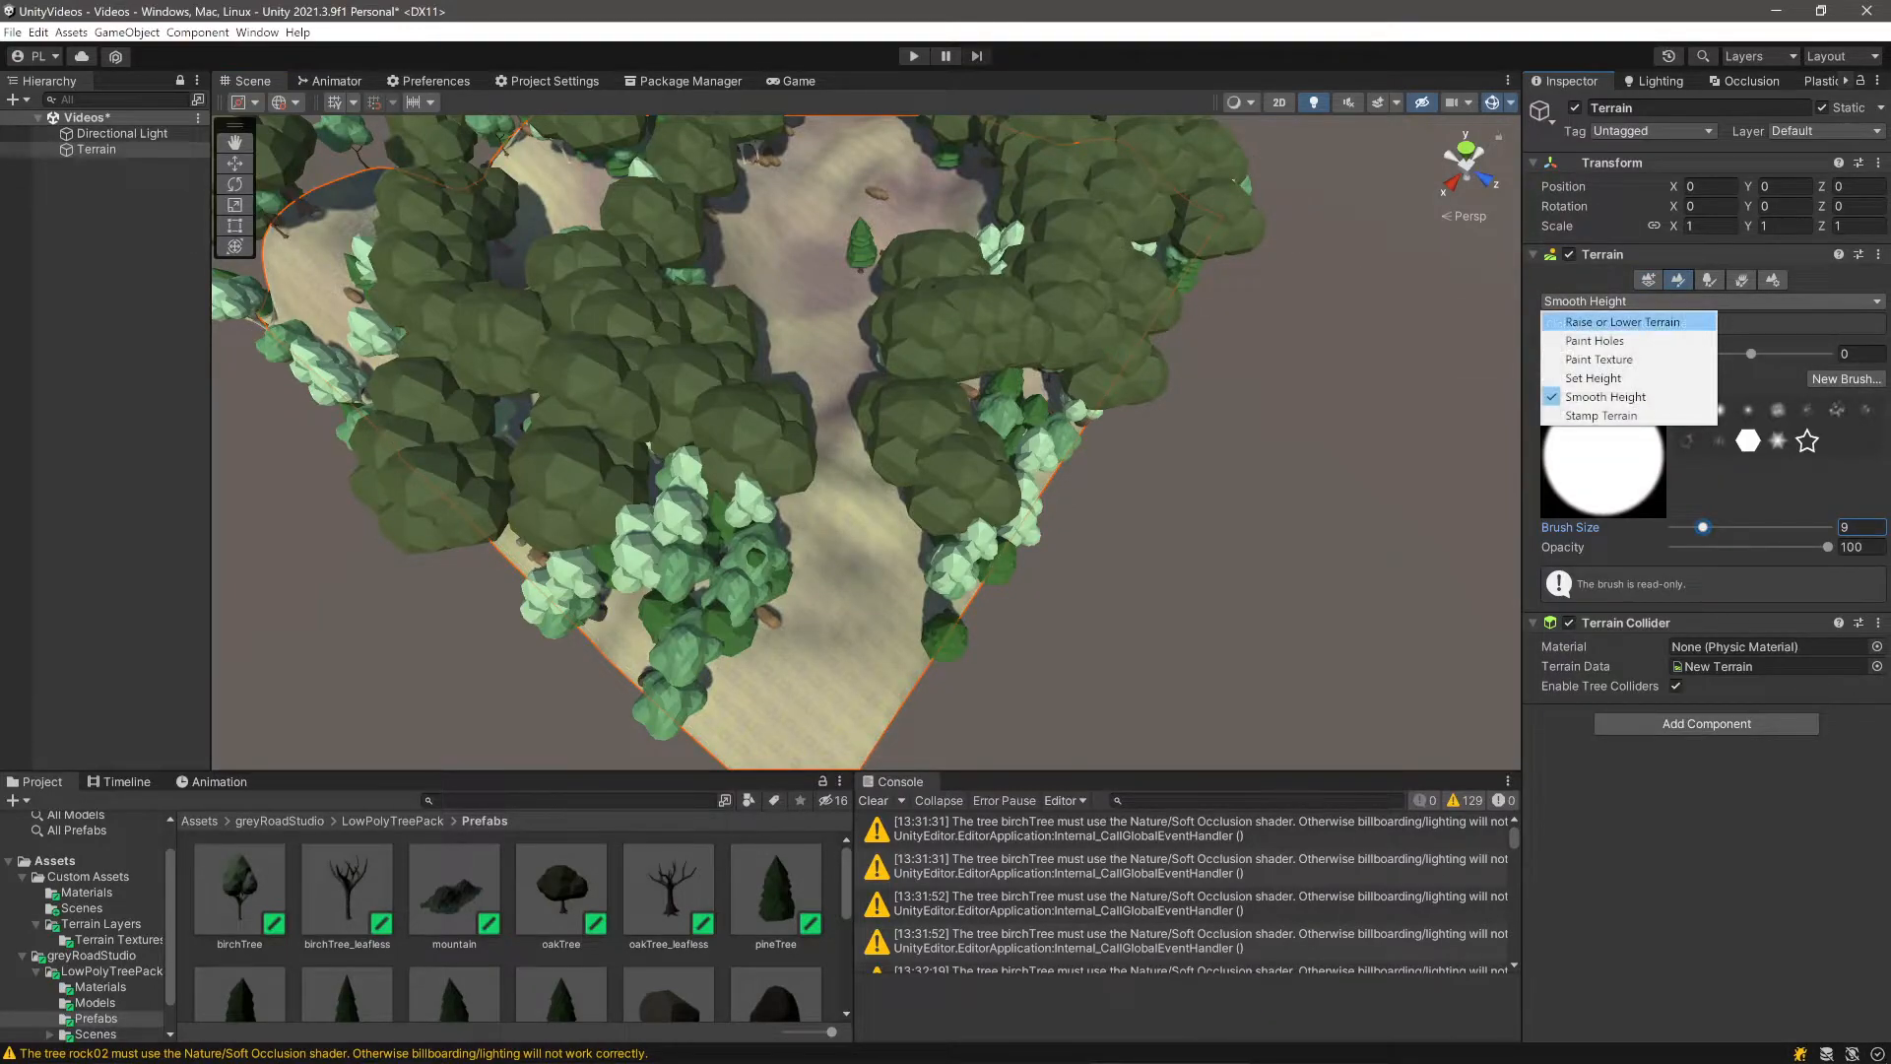
pyautogui.click(1622, 322)
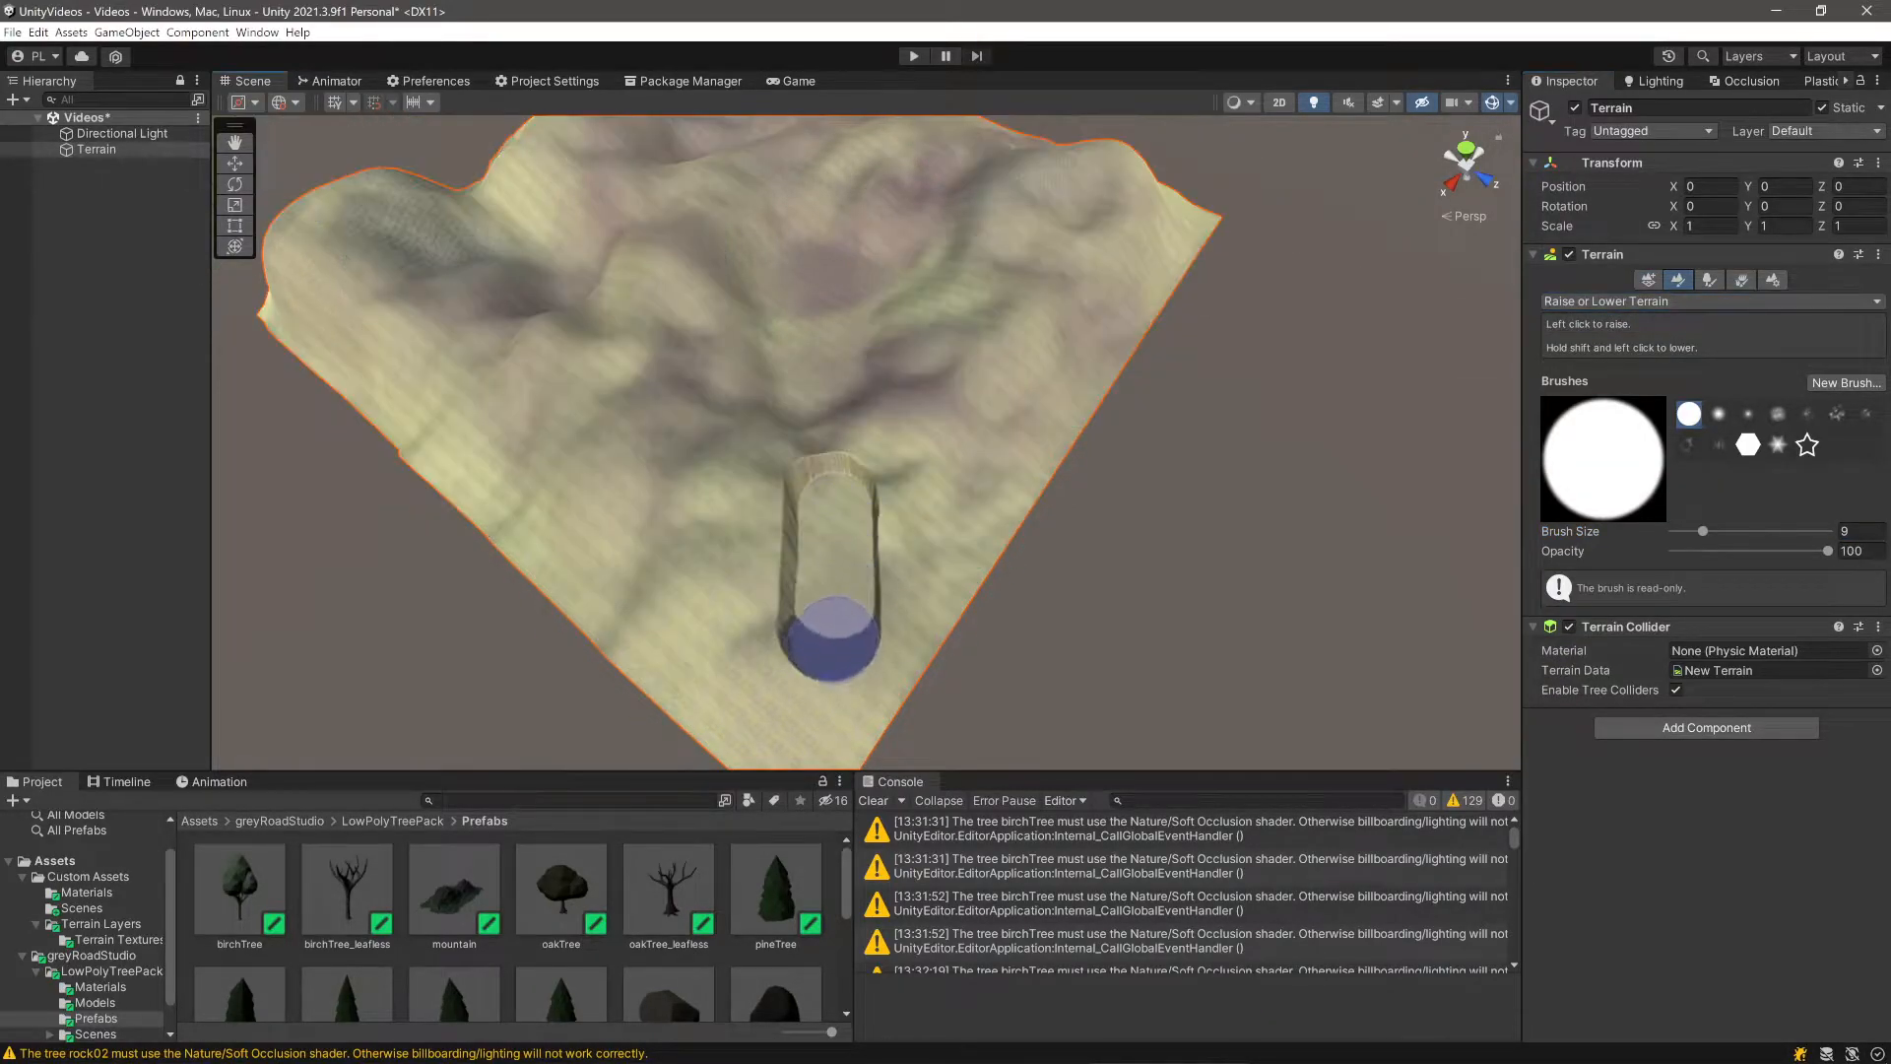
pyautogui.moveTo(830, 639)
pyautogui.mouseDown()
pyautogui.moveTo(824, 747)
pyautogui.moveTo(813, 651)
pyautogui.mouseUp()
pyautogui.keyDown('shift'); pyautogui.moveTo(879, 140); pyautogui.dragTo(805, 339); pyautogui.keyUp('shift')
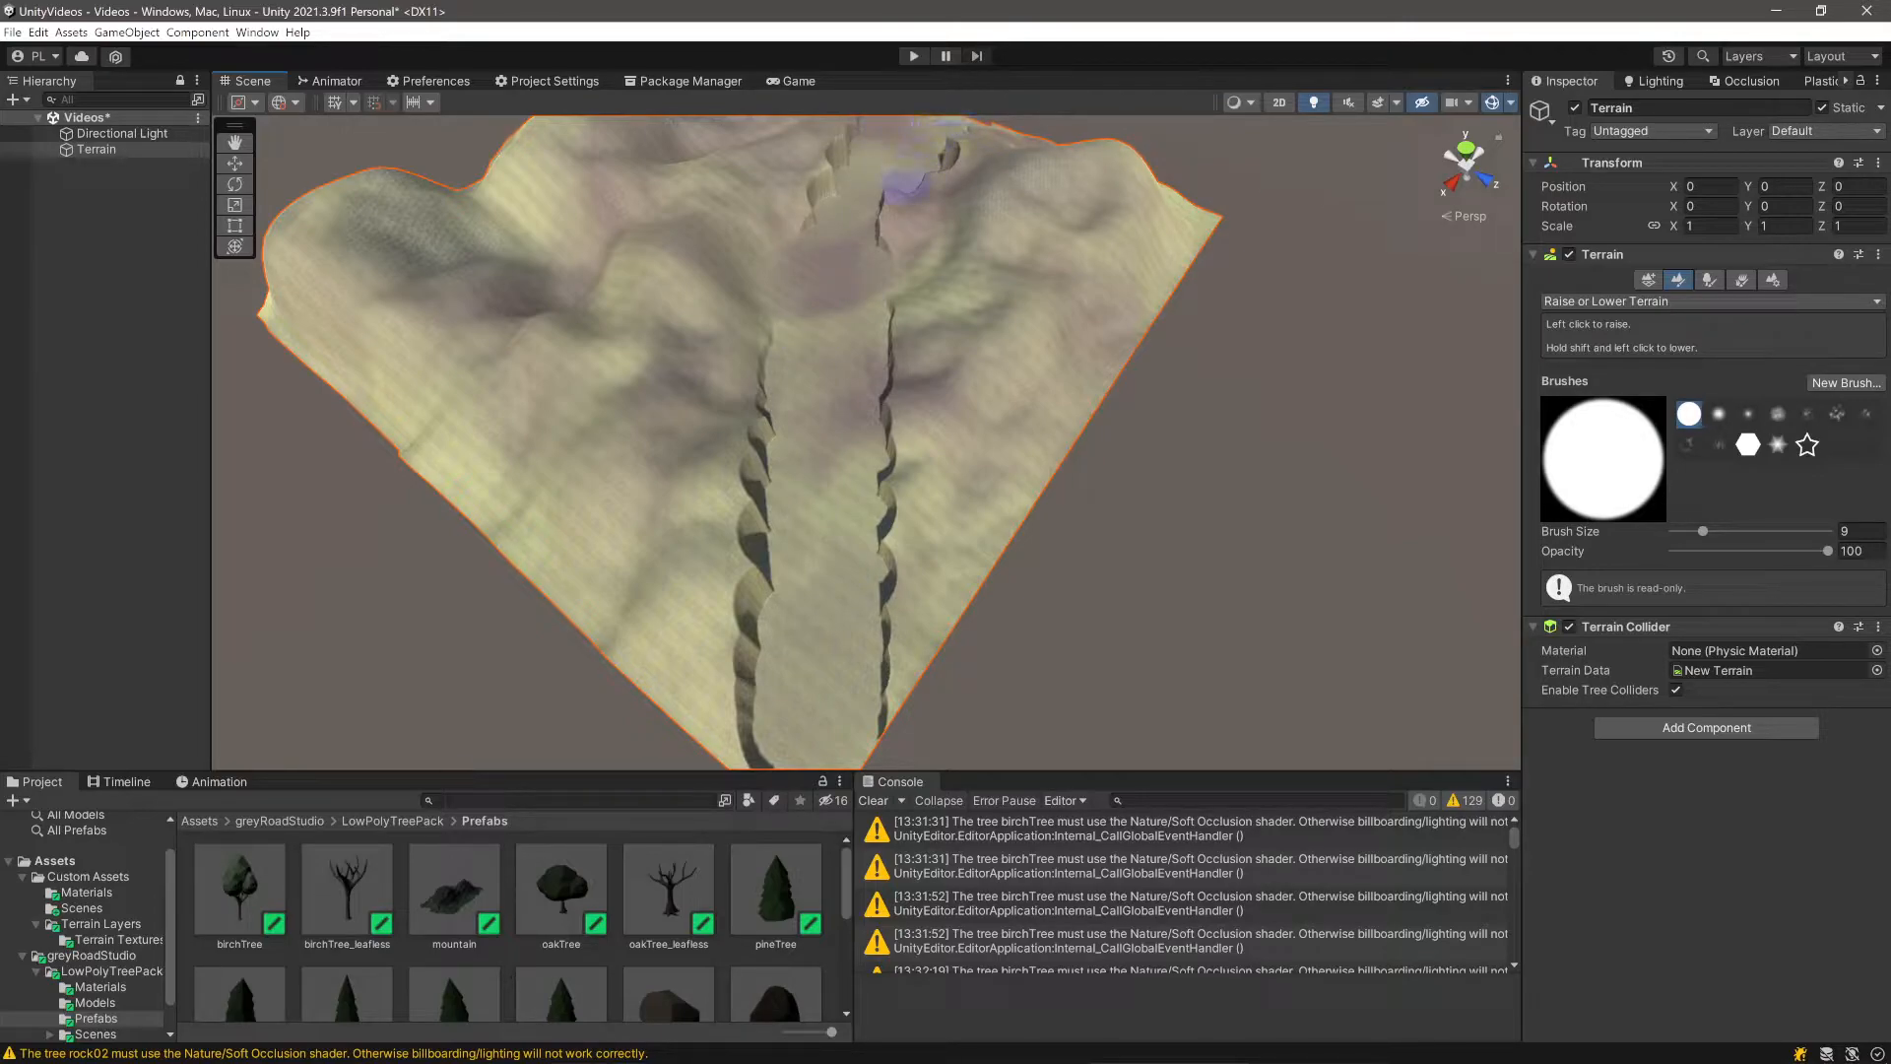
pyautogui.moveTo(853, 417)
pyautogui.mouseDown()
pyautogui.moveTo(726, 654)
pyautogui.moveTo(760, 748)
pyautogui.moveTo(794, 304)
pyautogui.moveTo(838, 147)
pyautogui.mouseUp()
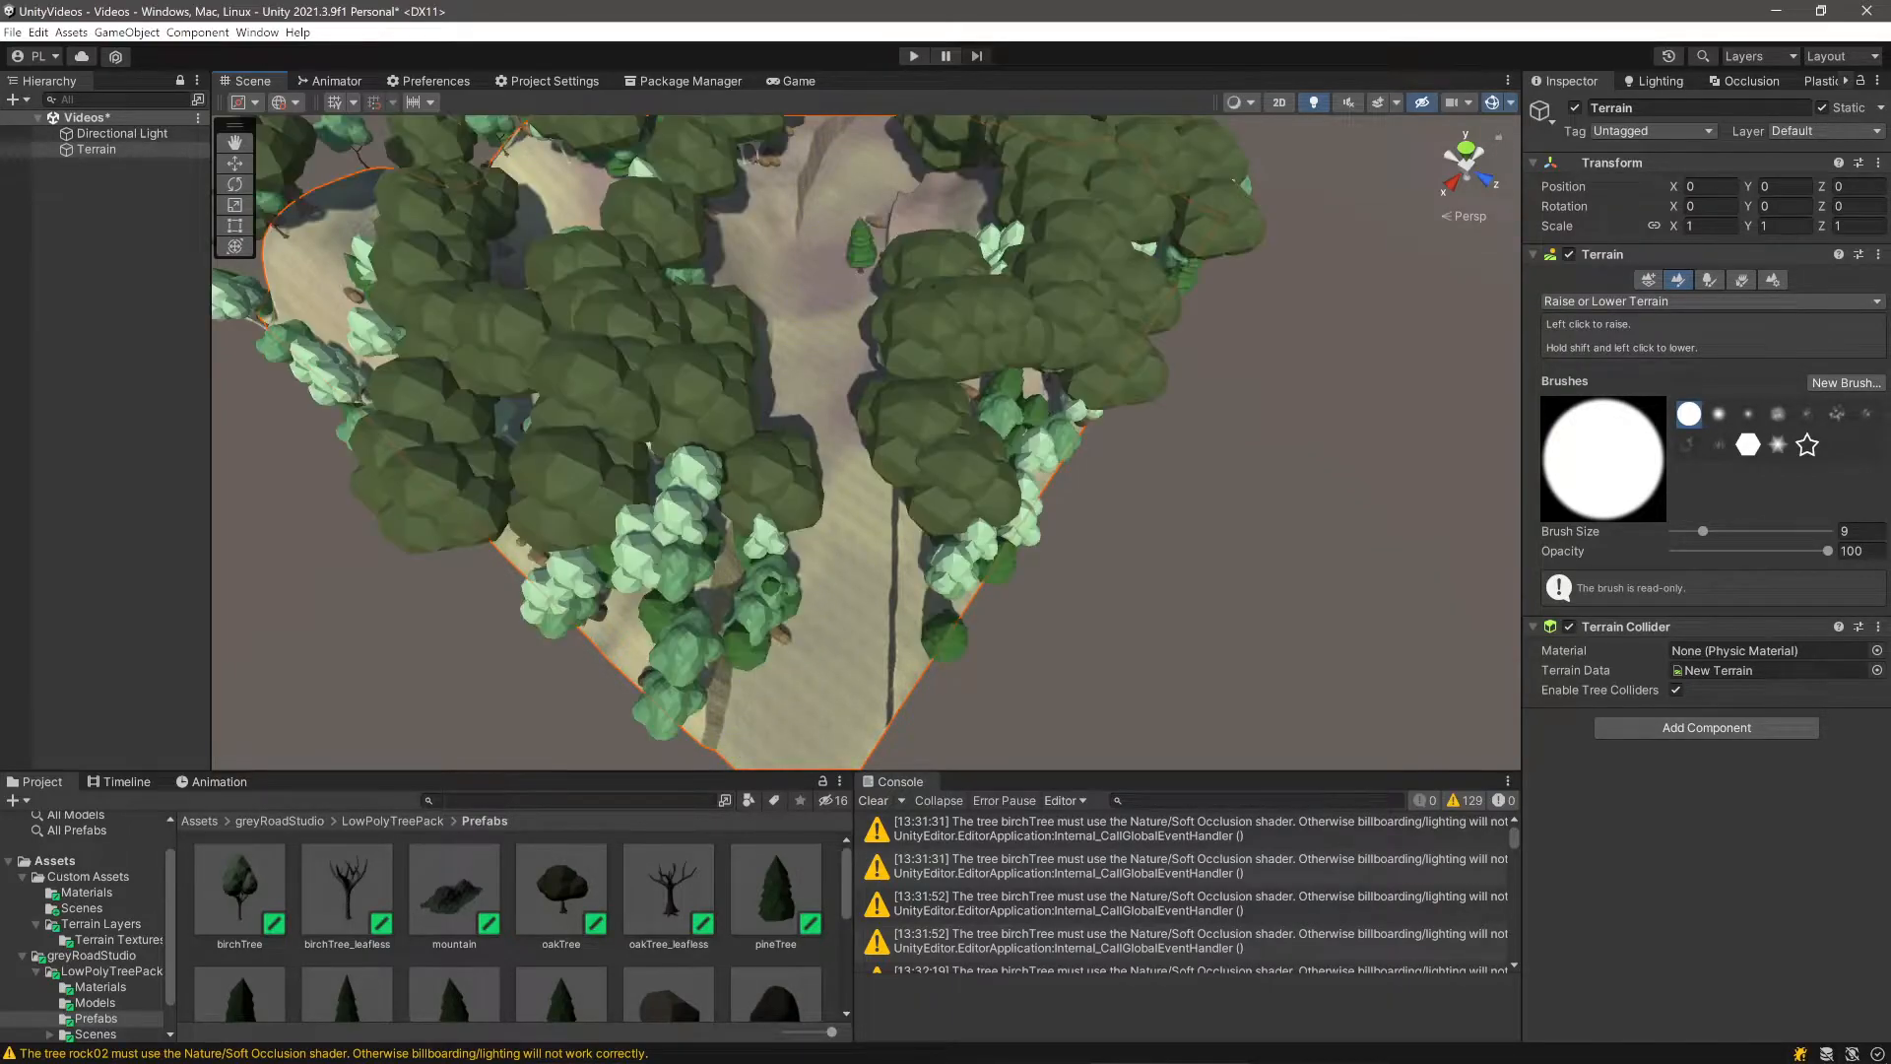
# - Smooth the steep walls along both sides of the sunken path with the Smooth Height brush
pyautogui.keyDown('alt'); pyautogui.moveTo(867, 444); pyautogui.dragTo(985, 424); pyautogui.keyUp('alt')
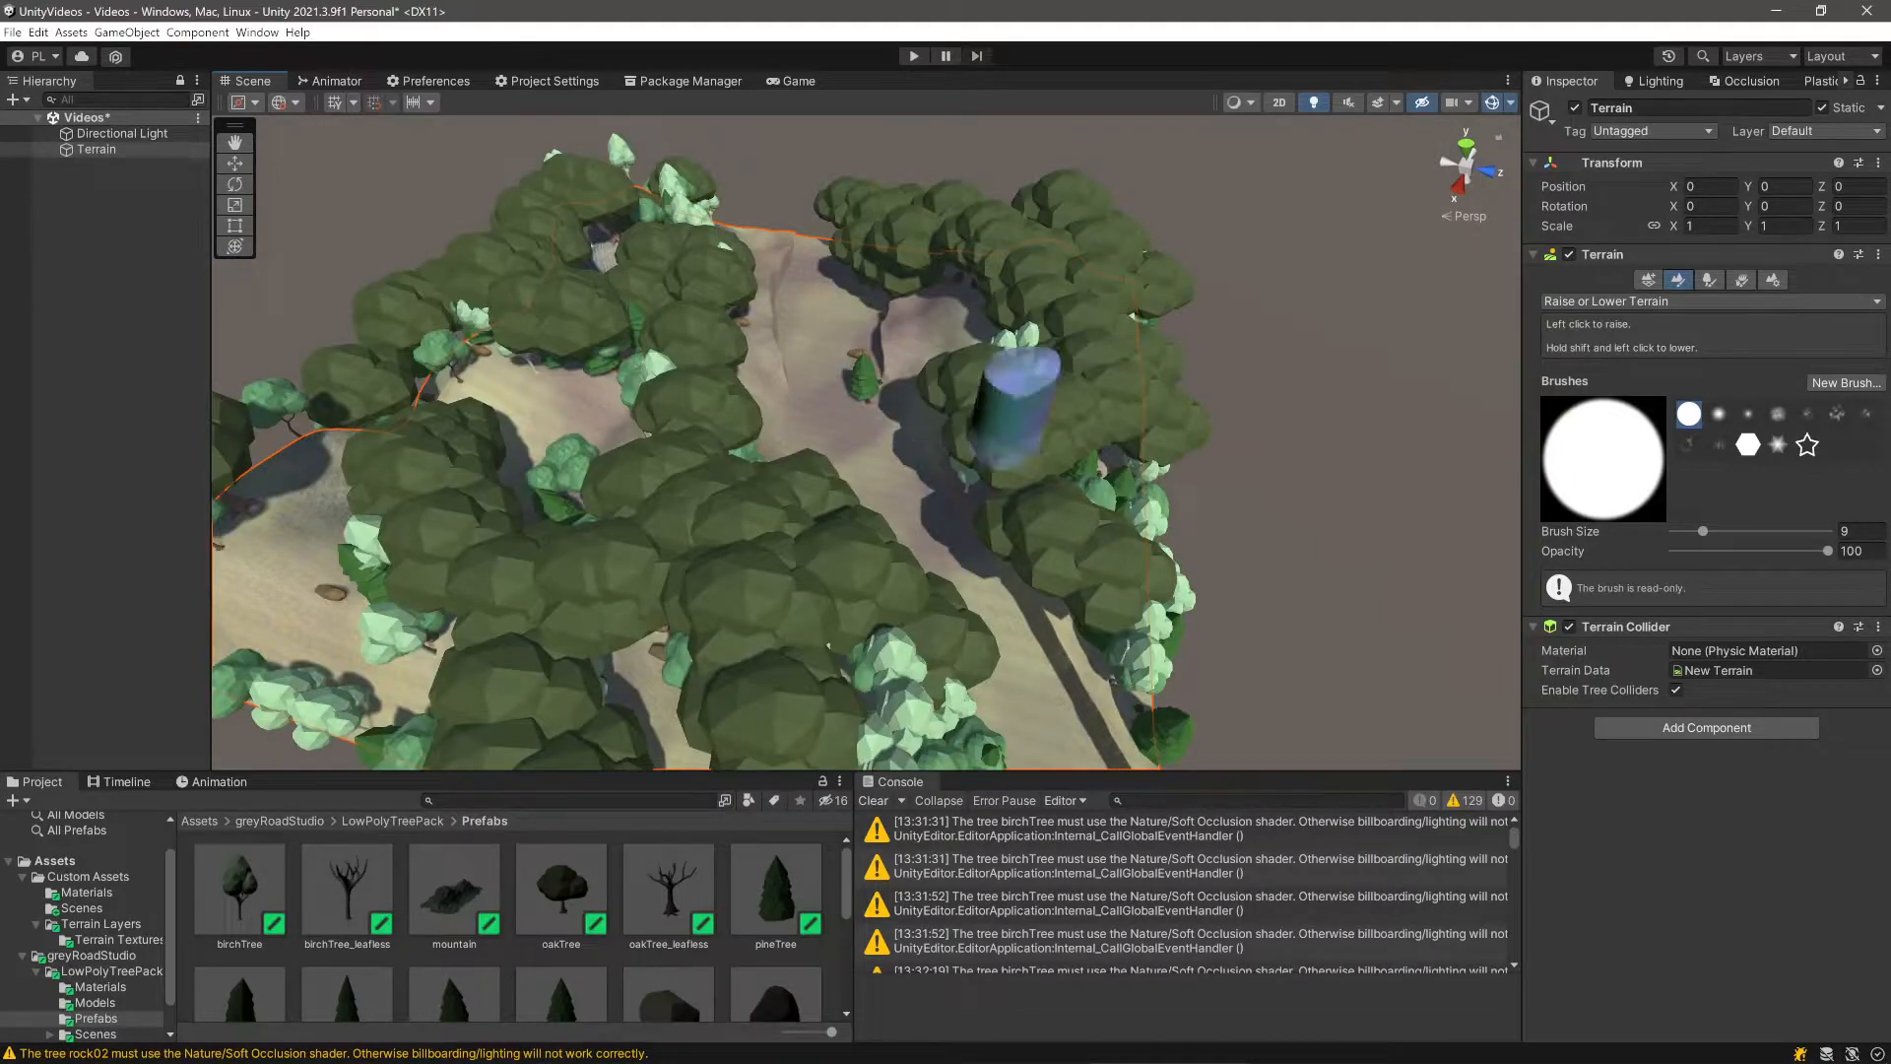
pyautogui.keyDown('alt'); pyautogui.moveTo(887, 443); pyautogui.dragTo(975, 429); pyautogui.keyUp('alt')
pyautogui.press('d')
pyautogui.moveTo(975, 429); pyautogui.dragTo(990, 429, button='right')
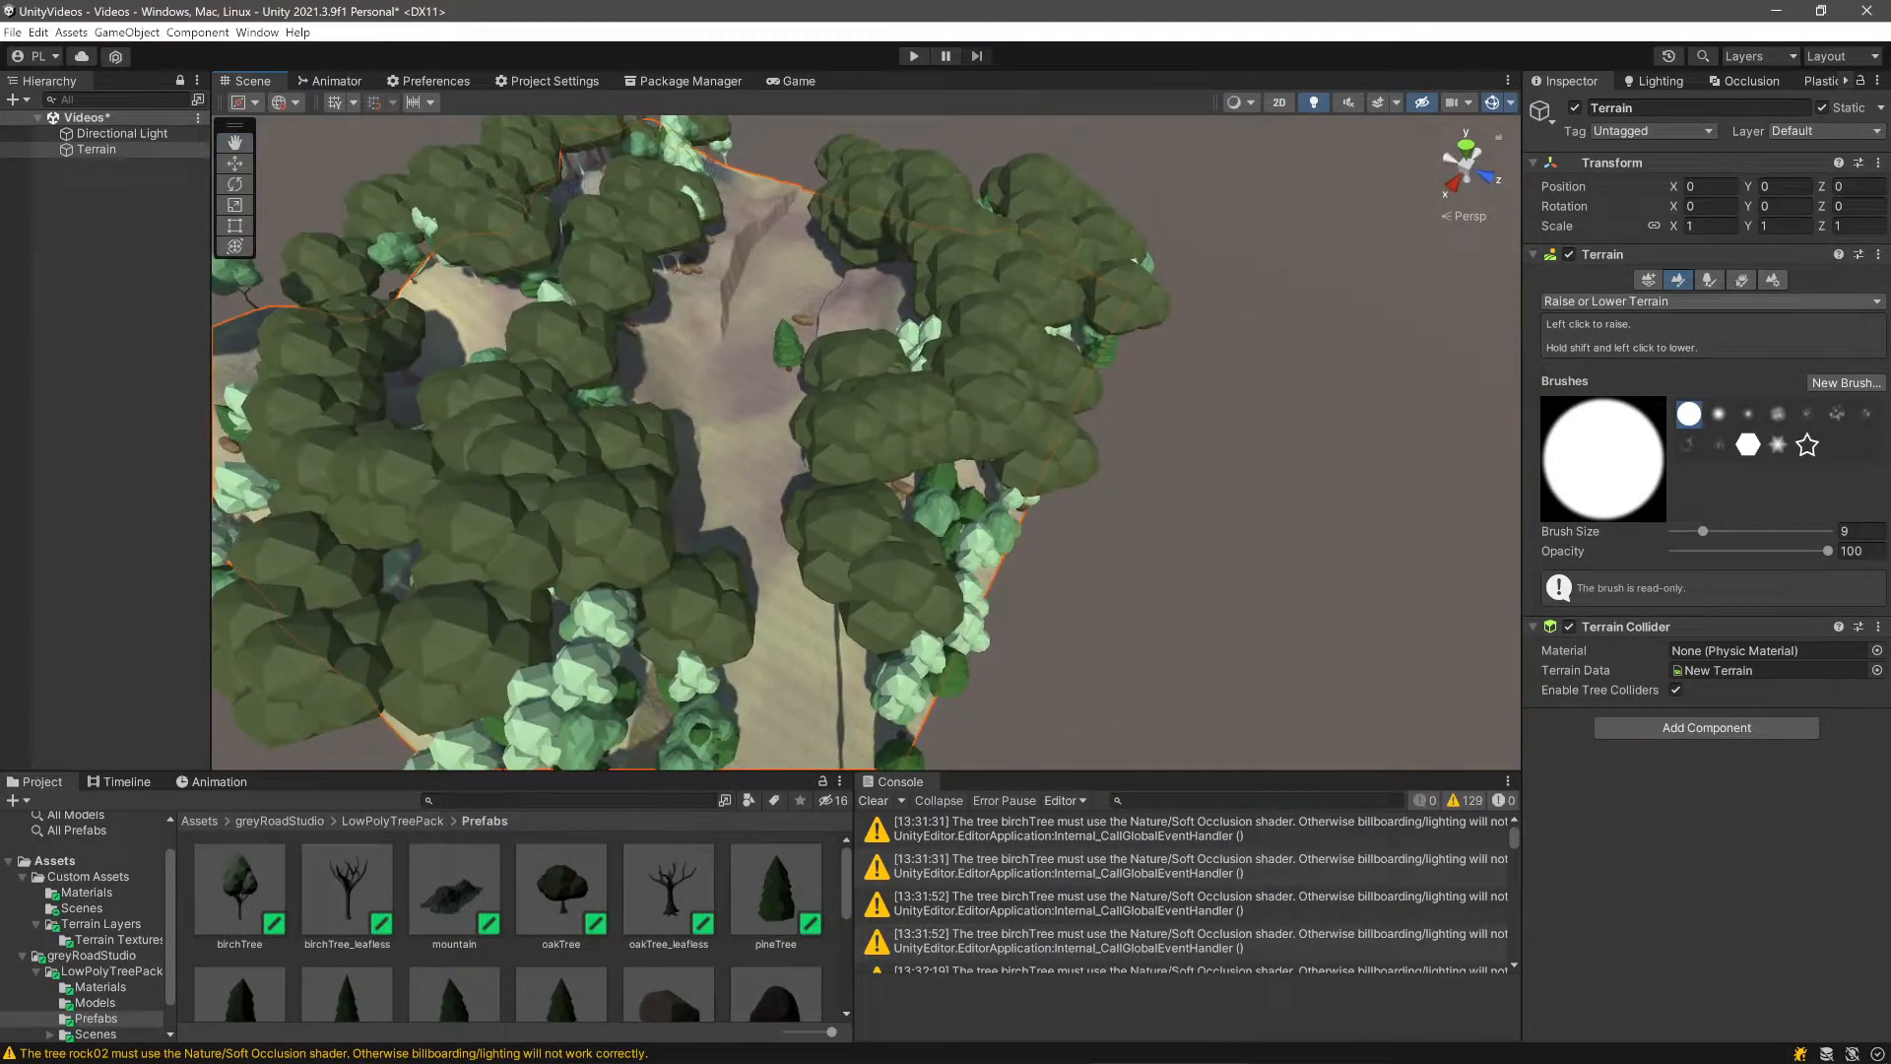
pyautogui.click(1606, 300)
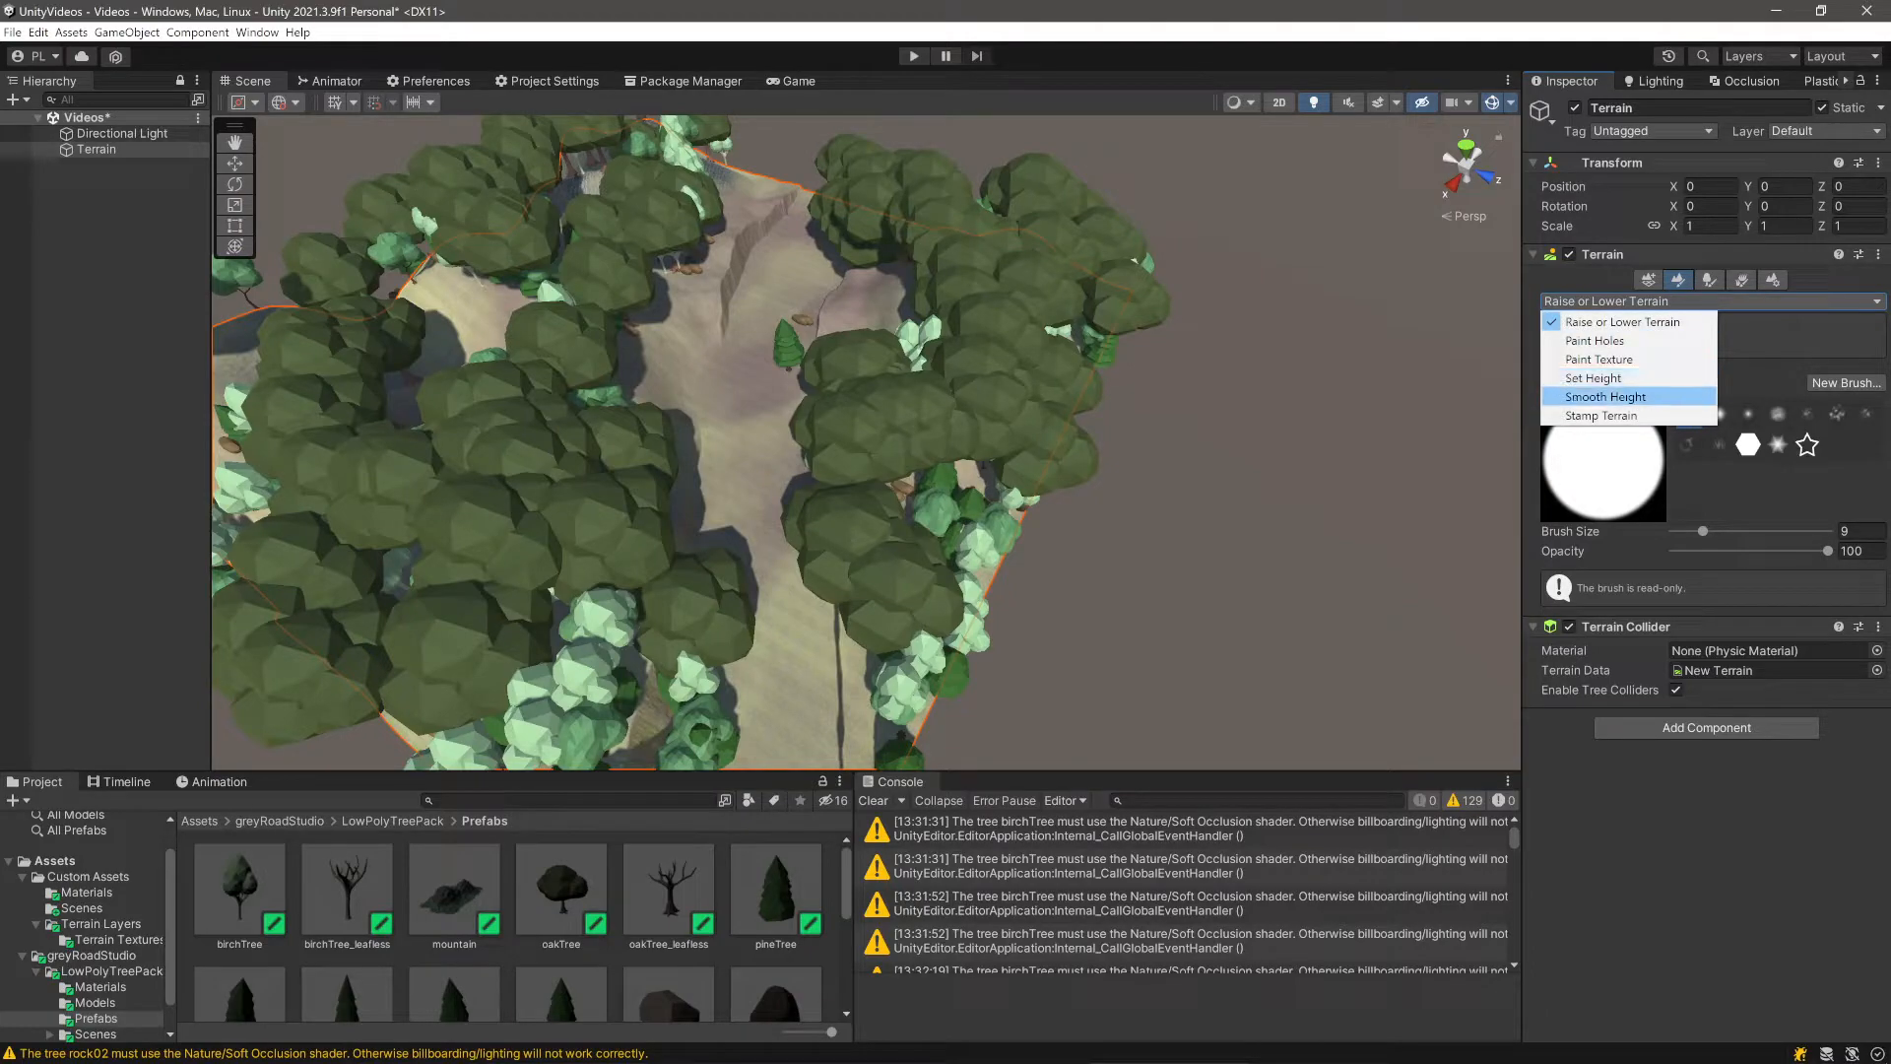
pyautogui.click(1605, 397)
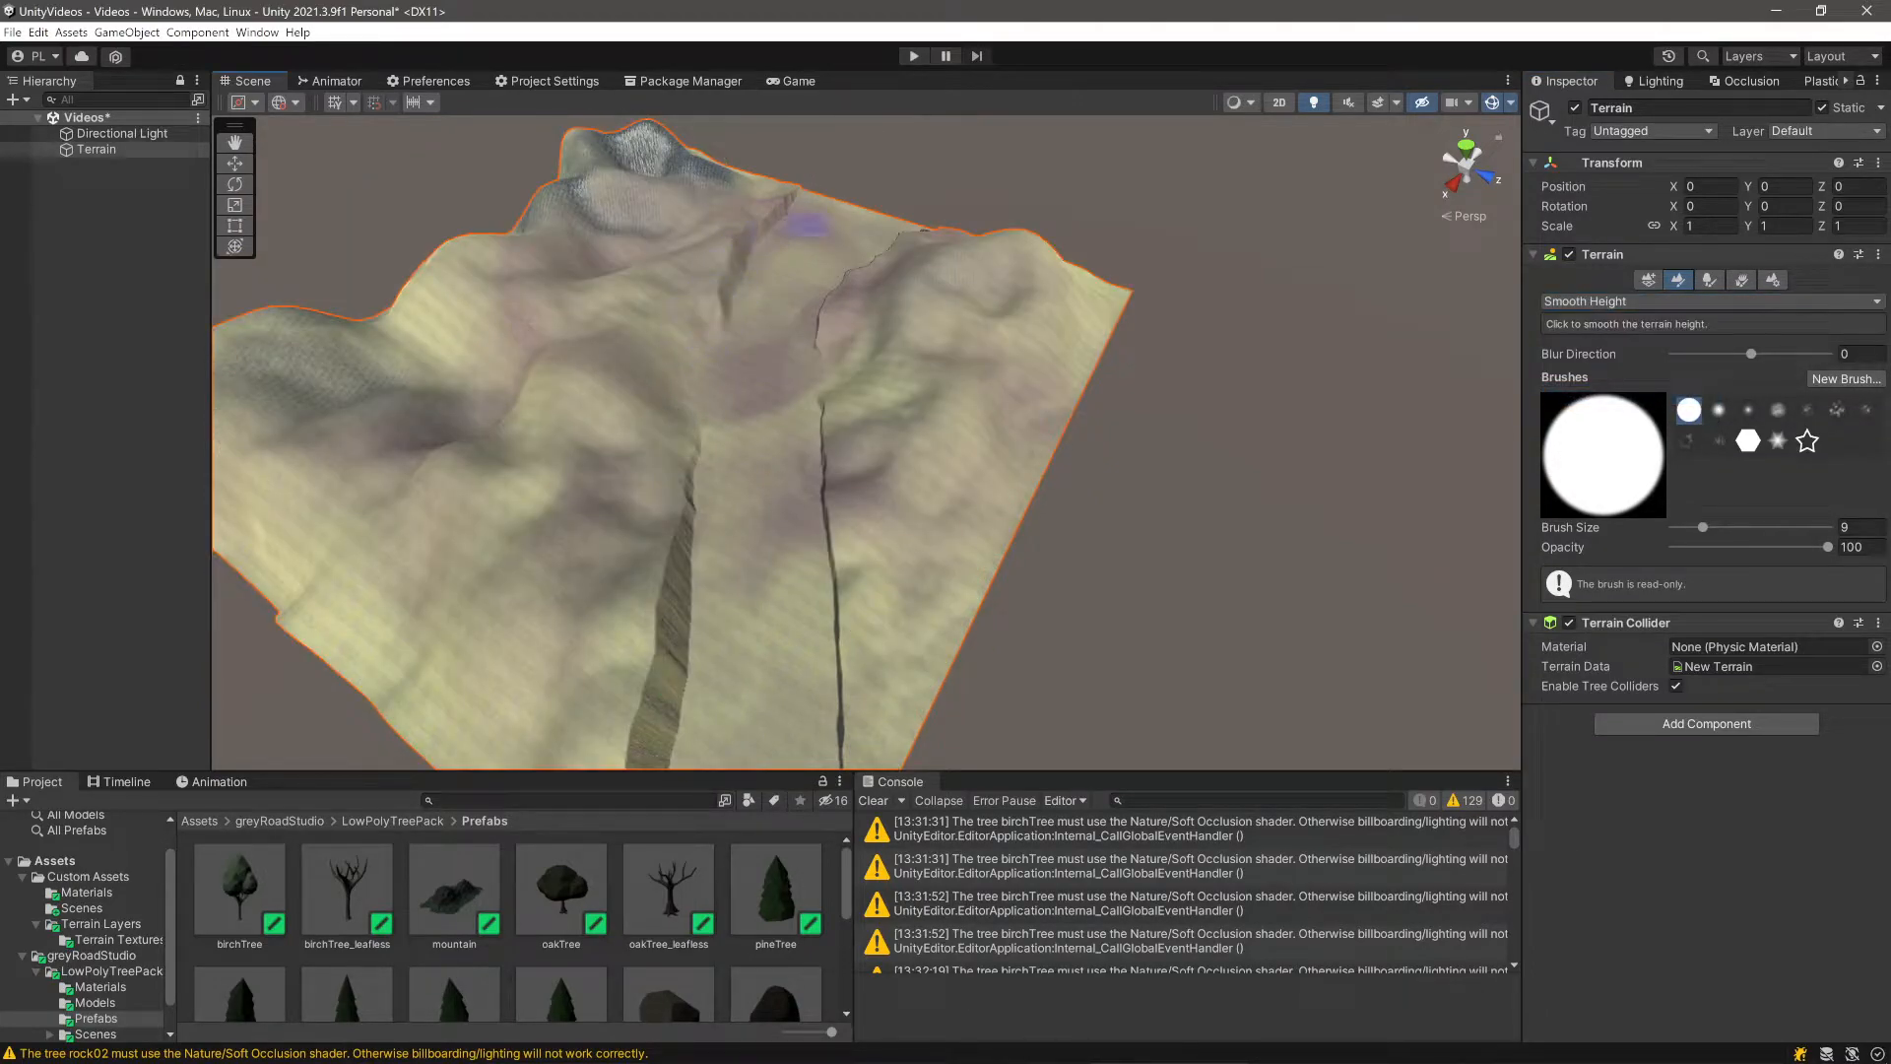
pyautogui.moveTo(721, 325)
pyautogui.mouseDown()
pyautogui.moveTo(689, 552)
pyautogui.moveTo(695, 492)
pyautogui.moveTo(856, 692)
pyautogui.moveTo(837, 760)
pyautogui.moveTo(860, 313)
pyautogui.mouseUp()
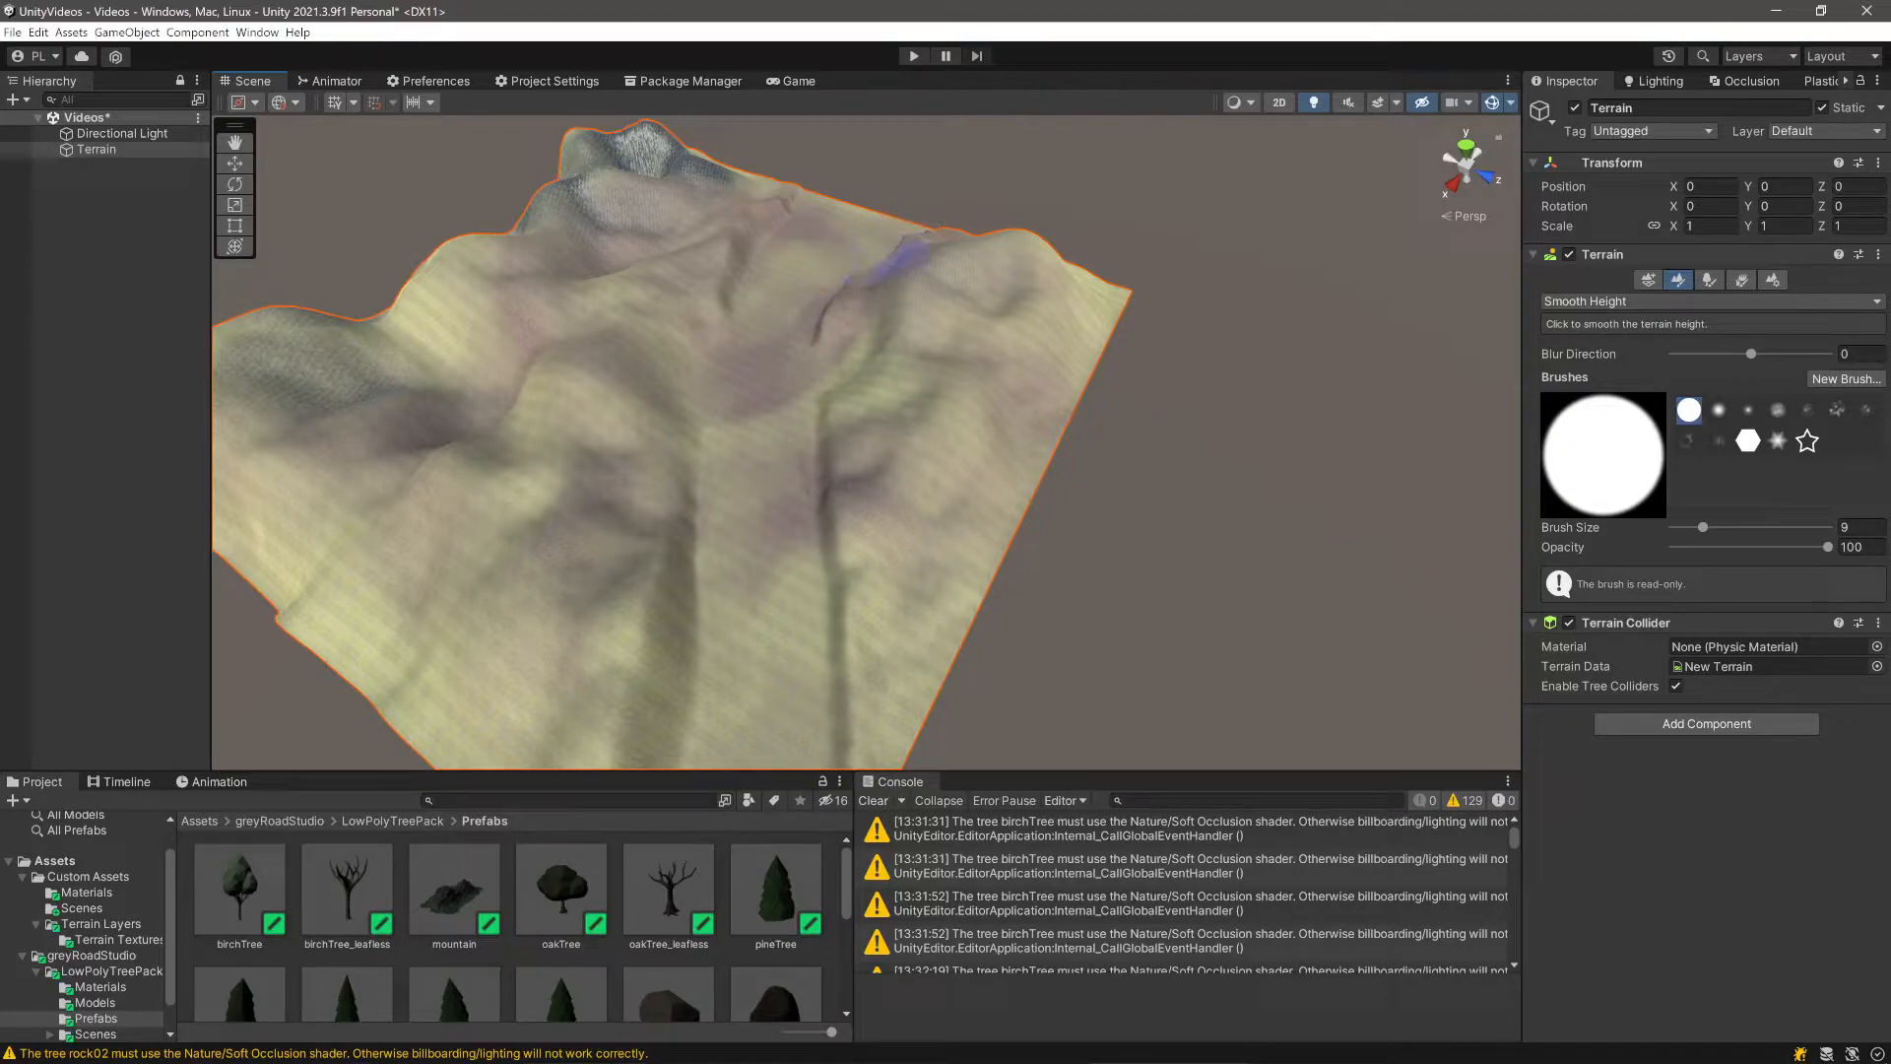
pyautogui.moveTo(710, 357); pyautogui.dragTo(650, 761)
pyautogui.moveTo(714, 443); pyautogui.dragTo(730, 599, button='right')
pyautogui.moveTo(727, 591)
pyautogui.mouseDown()
pyautogui.moveTo(856, 586)
pyautogui.moveTo(866, 347)
pyautogui.moveTo(777, 486)
pyautogui.mouseUp()
pyautogui.moveTo(777, 486)
pyautogui.mouseDown(button='right')
pyautogui.moveTo(778, 631)
pyautogui.moveTo(788, 177)
pyautogui.mouseUp(button='right')
pyautogui.press('w')
# - Return to the Paint Trees tool and erase the trees left standing on the sunken path
pyautogui.click(1626, 301)
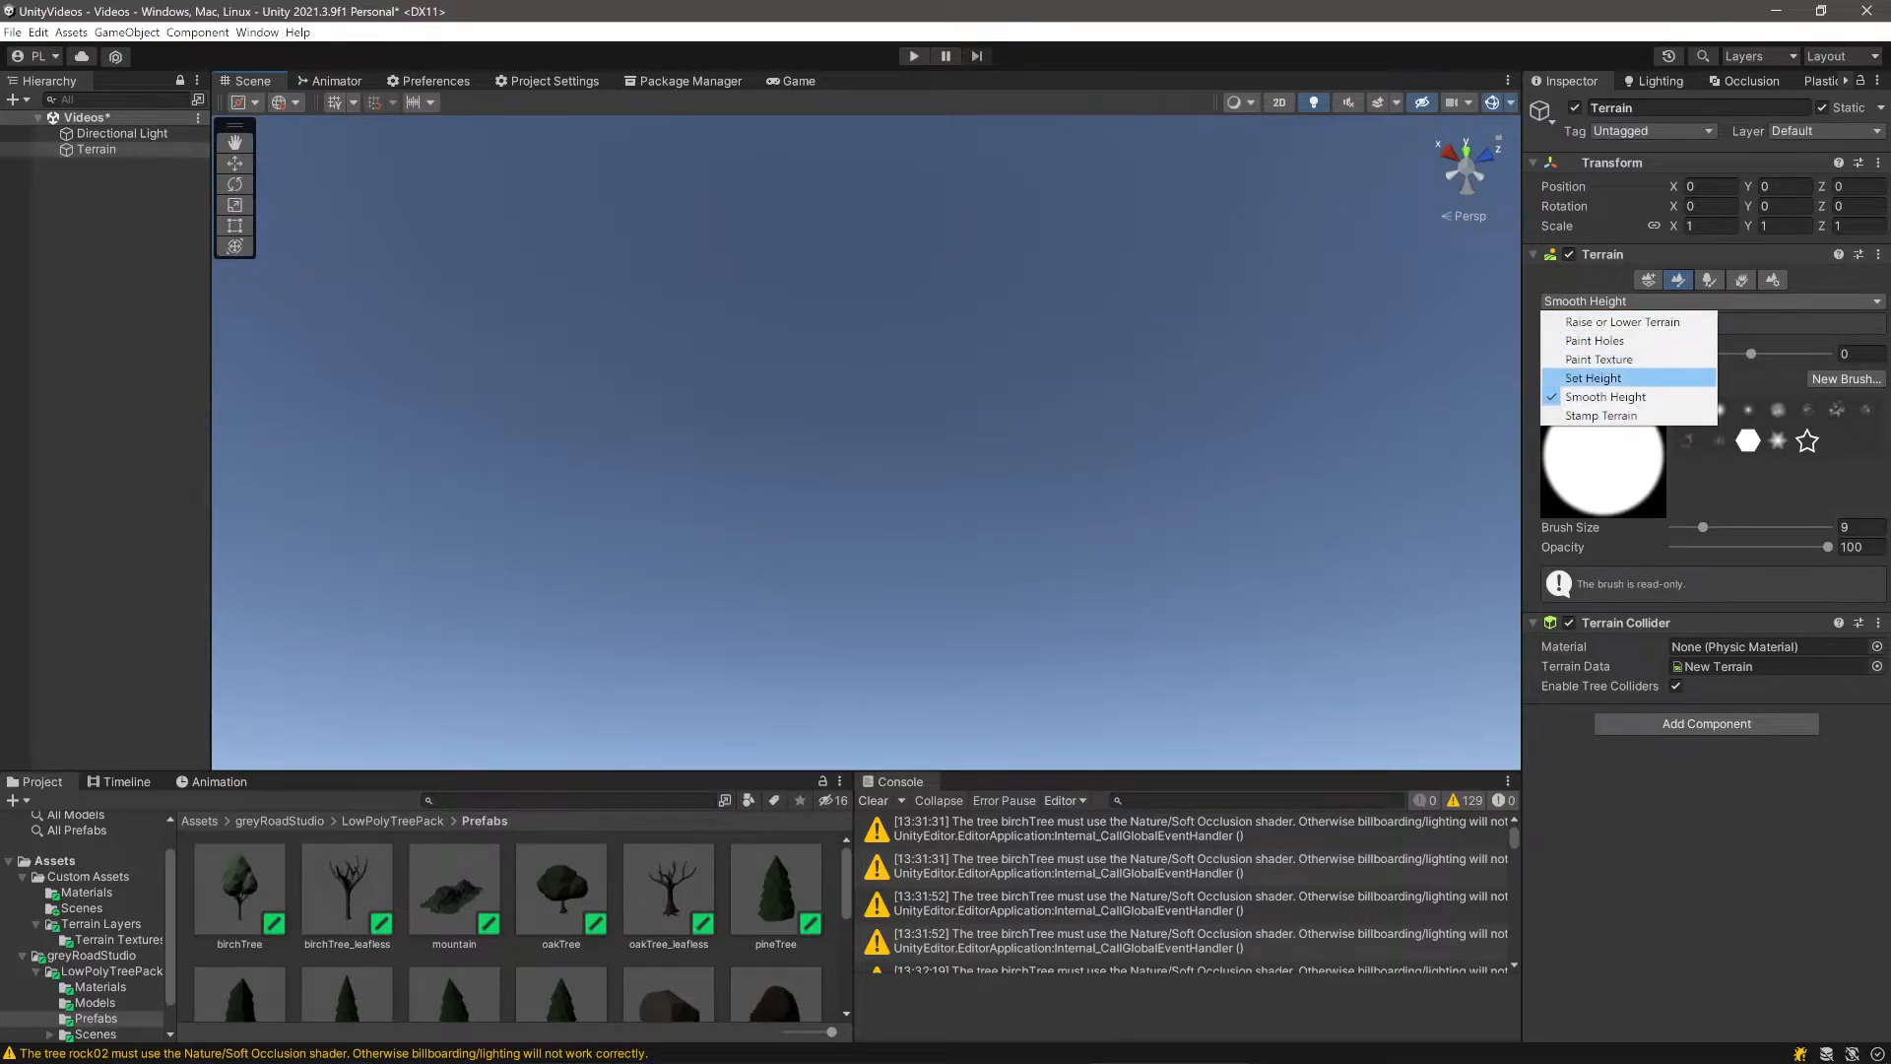
pyautogui.click(1710, 279)
pyautogui.moveTo(985, 296); pyautogui.dragTo(970, 601, button='right')
pyautogui.moveTo(875, 642); pyautogui.dragTo(871, 634, button='right')
pyautogui.moveTo(877, 463)
pyautogui.mouseDown(button='right')
pyautogui.moveTo(879, 256)
pyautogui.moveTo(887, 444)
pyautogui.moveTo(895, 423)
pyautogui.mouseUp(button='right')
pyautogui.keyDown('shift'); pyautogui.click(894, 427); pyautogui.keyUp('shift')
pyautogui.click(888, 496)
pyautogui.keyDown('shift'); pyautogui.moveTo(901, 419); pyautogui.dragTo(888, 491); pyautogui.keyUp('shift')
pyautogui.moveTo(889, 491)
pyautogui.mouseDown(button='right')
pyautogui.moveTo(837, 527)
pyautogui.moveTo(843, 610)
pyautogui.moveTo(838, 591)
pyautogui.mouseUp(button='right')
pyautogui.press('s')
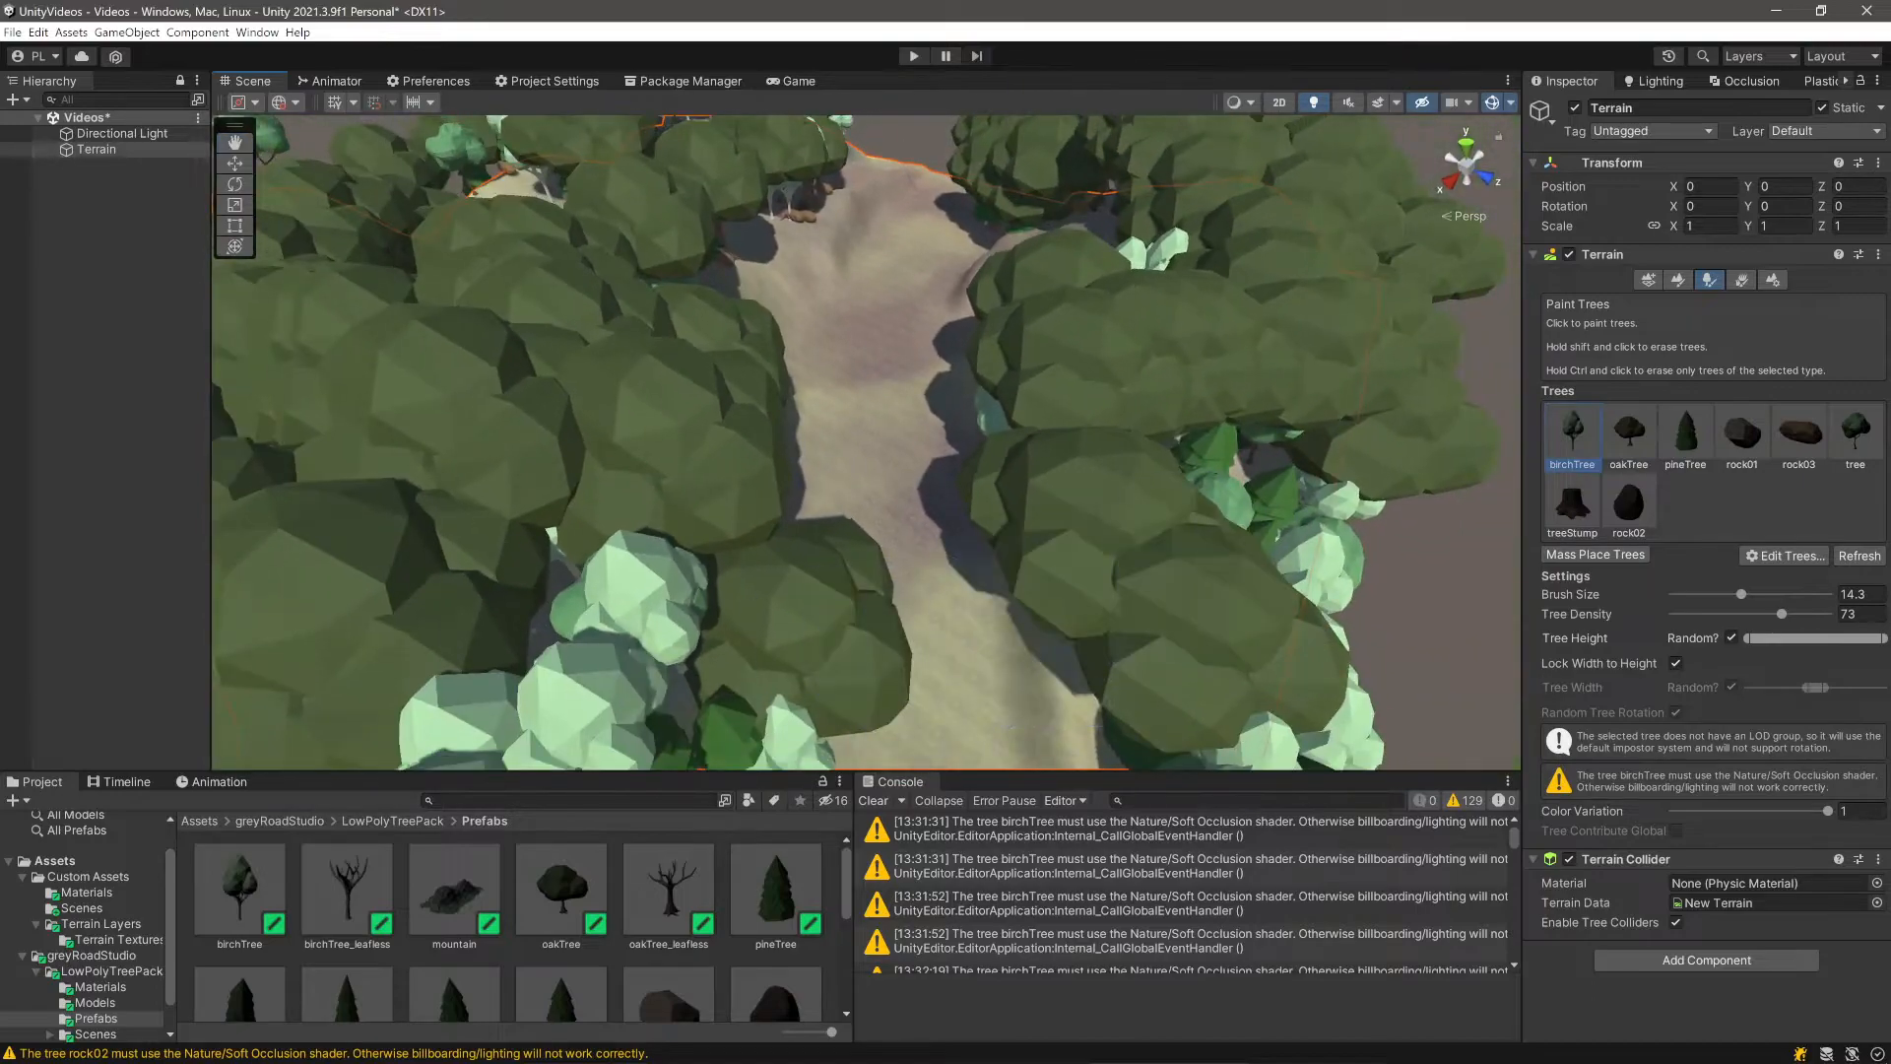
# - Set the tree brush size to 77.7 and erase all remaining trees and rocks from the terrain
pyautogui.click(1595, 555)
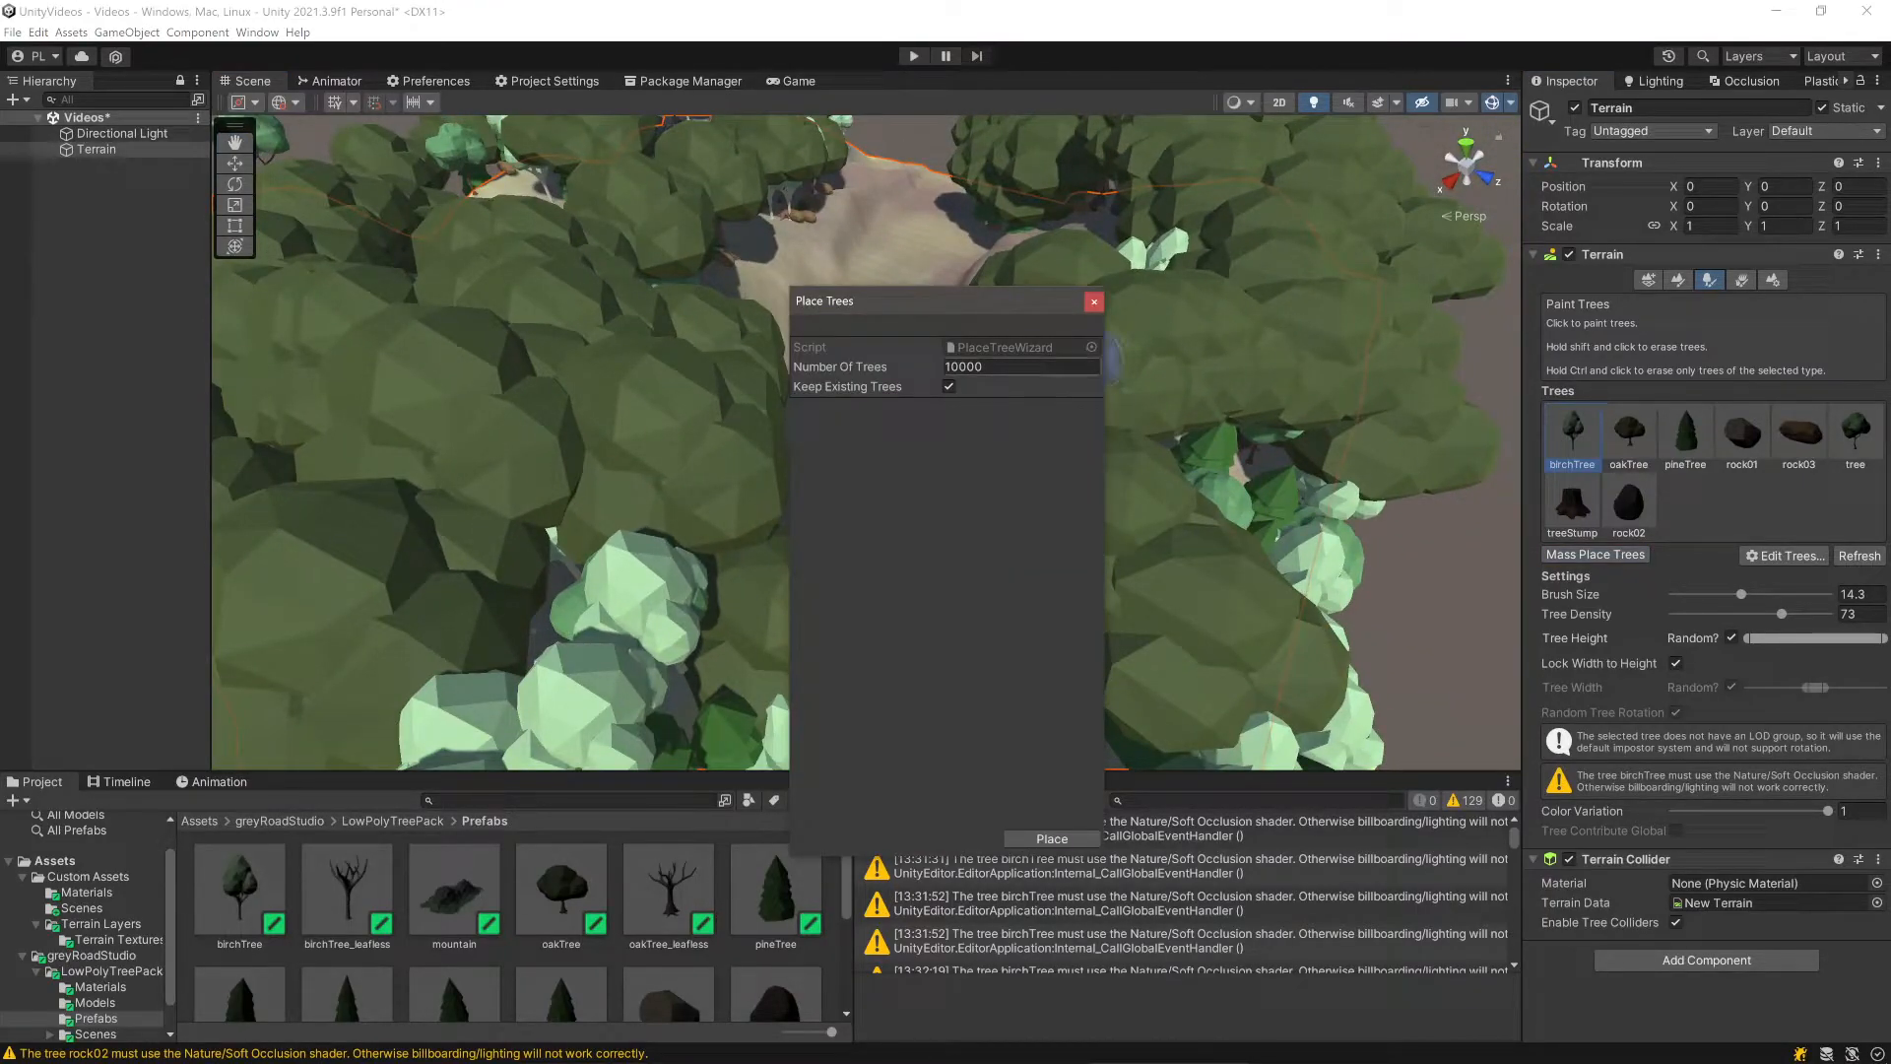
pyautogui.click(1093, 301)
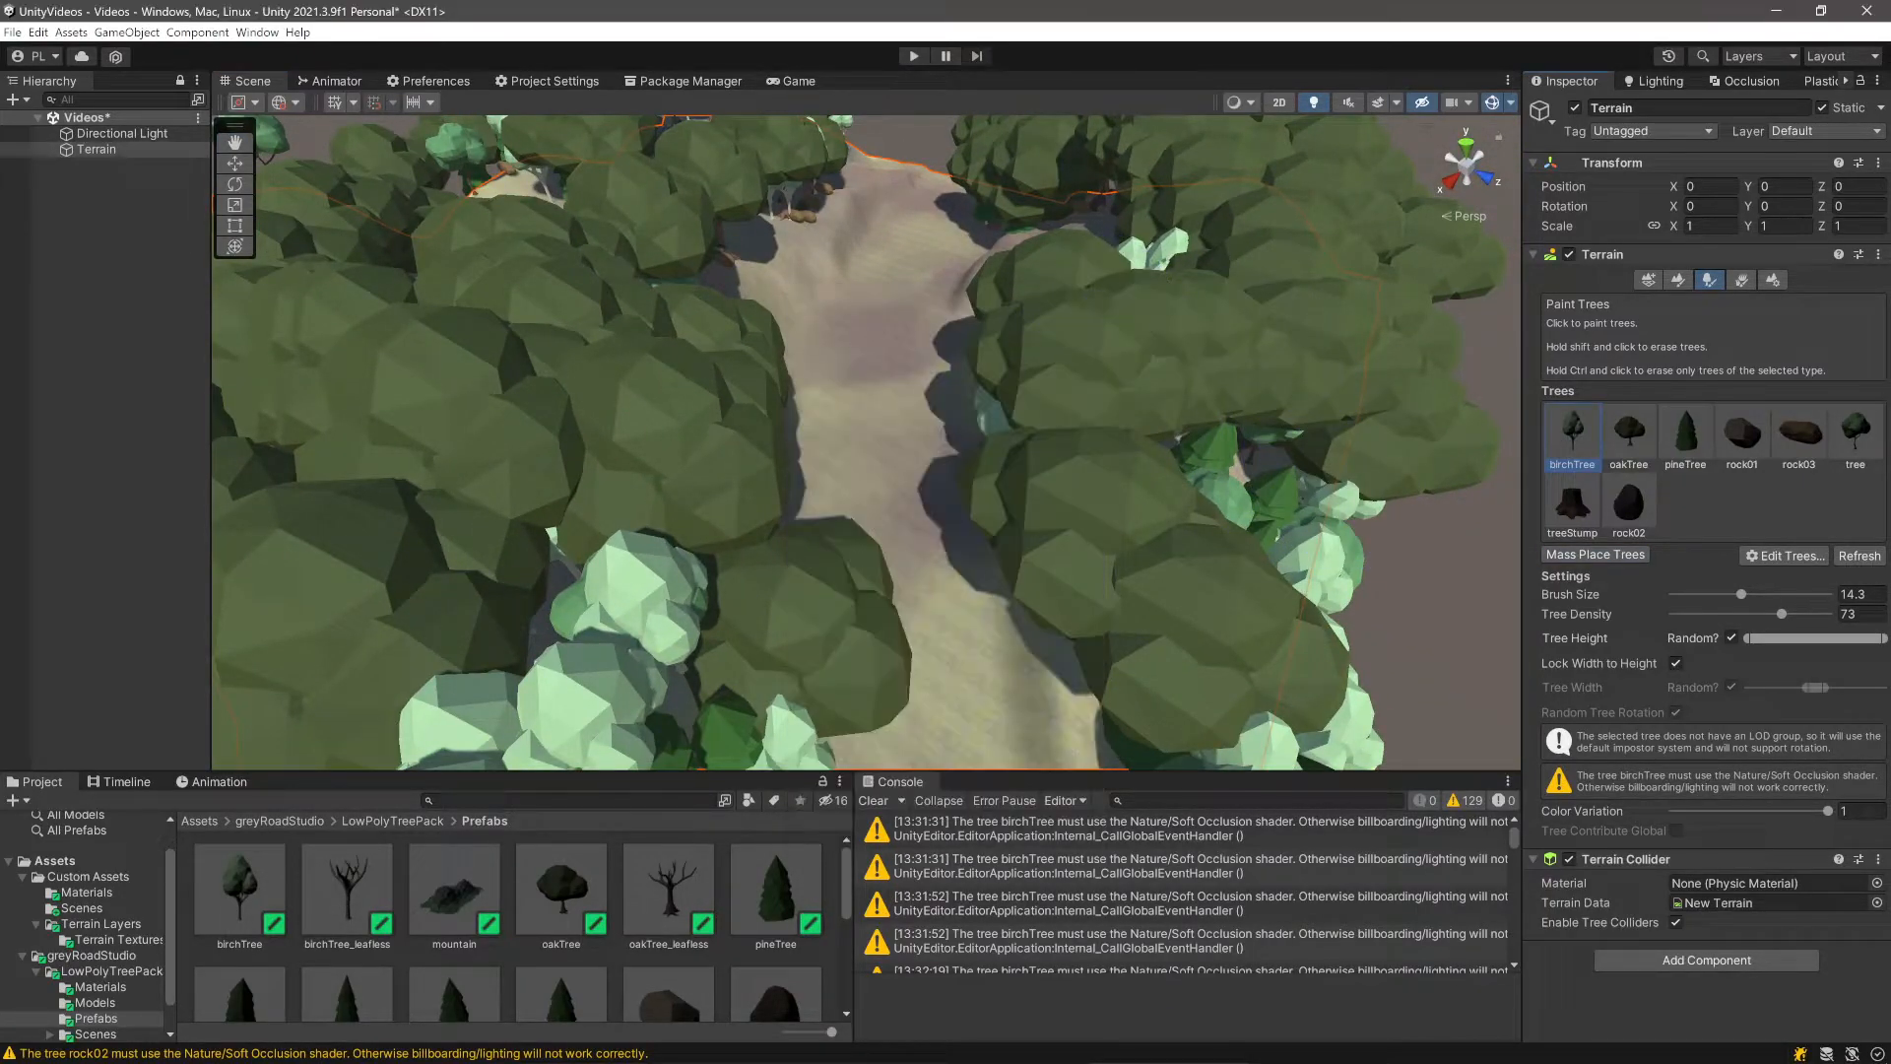
pyautogui.moveTo(640, 472)
pyautogui.keyDown('shift'); pyautogui.mouseDown()
pyautogui.moveTo(621, 330)
pyautogui.moveTo(507, 423)
pyautogui.moveTo(1093, 360)
pyautogui.moveTo(756, 241)
pyautogui.mouseUp(); pyautogui.keyUp('shift')
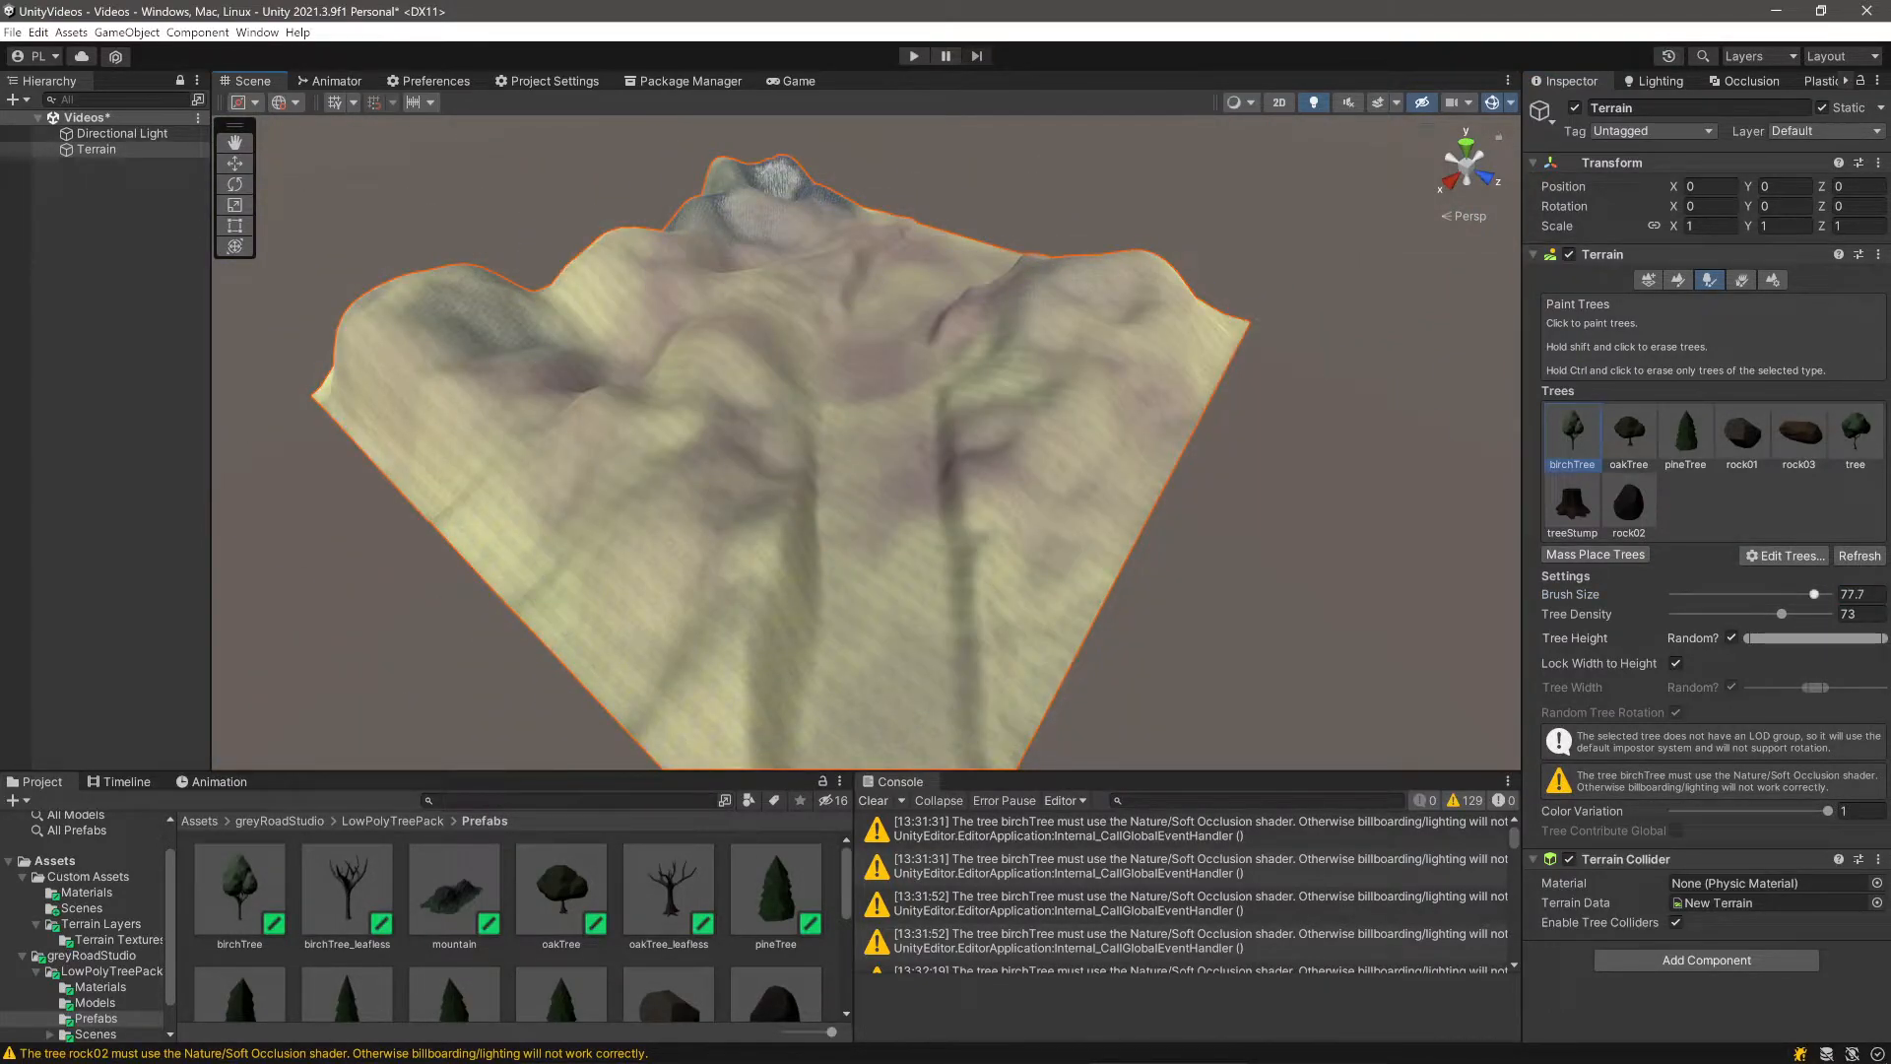
# - Remove the tree, rock03 and rock02 prototypes from the terrain's tree palette
pyautogui.click(1596, 555)
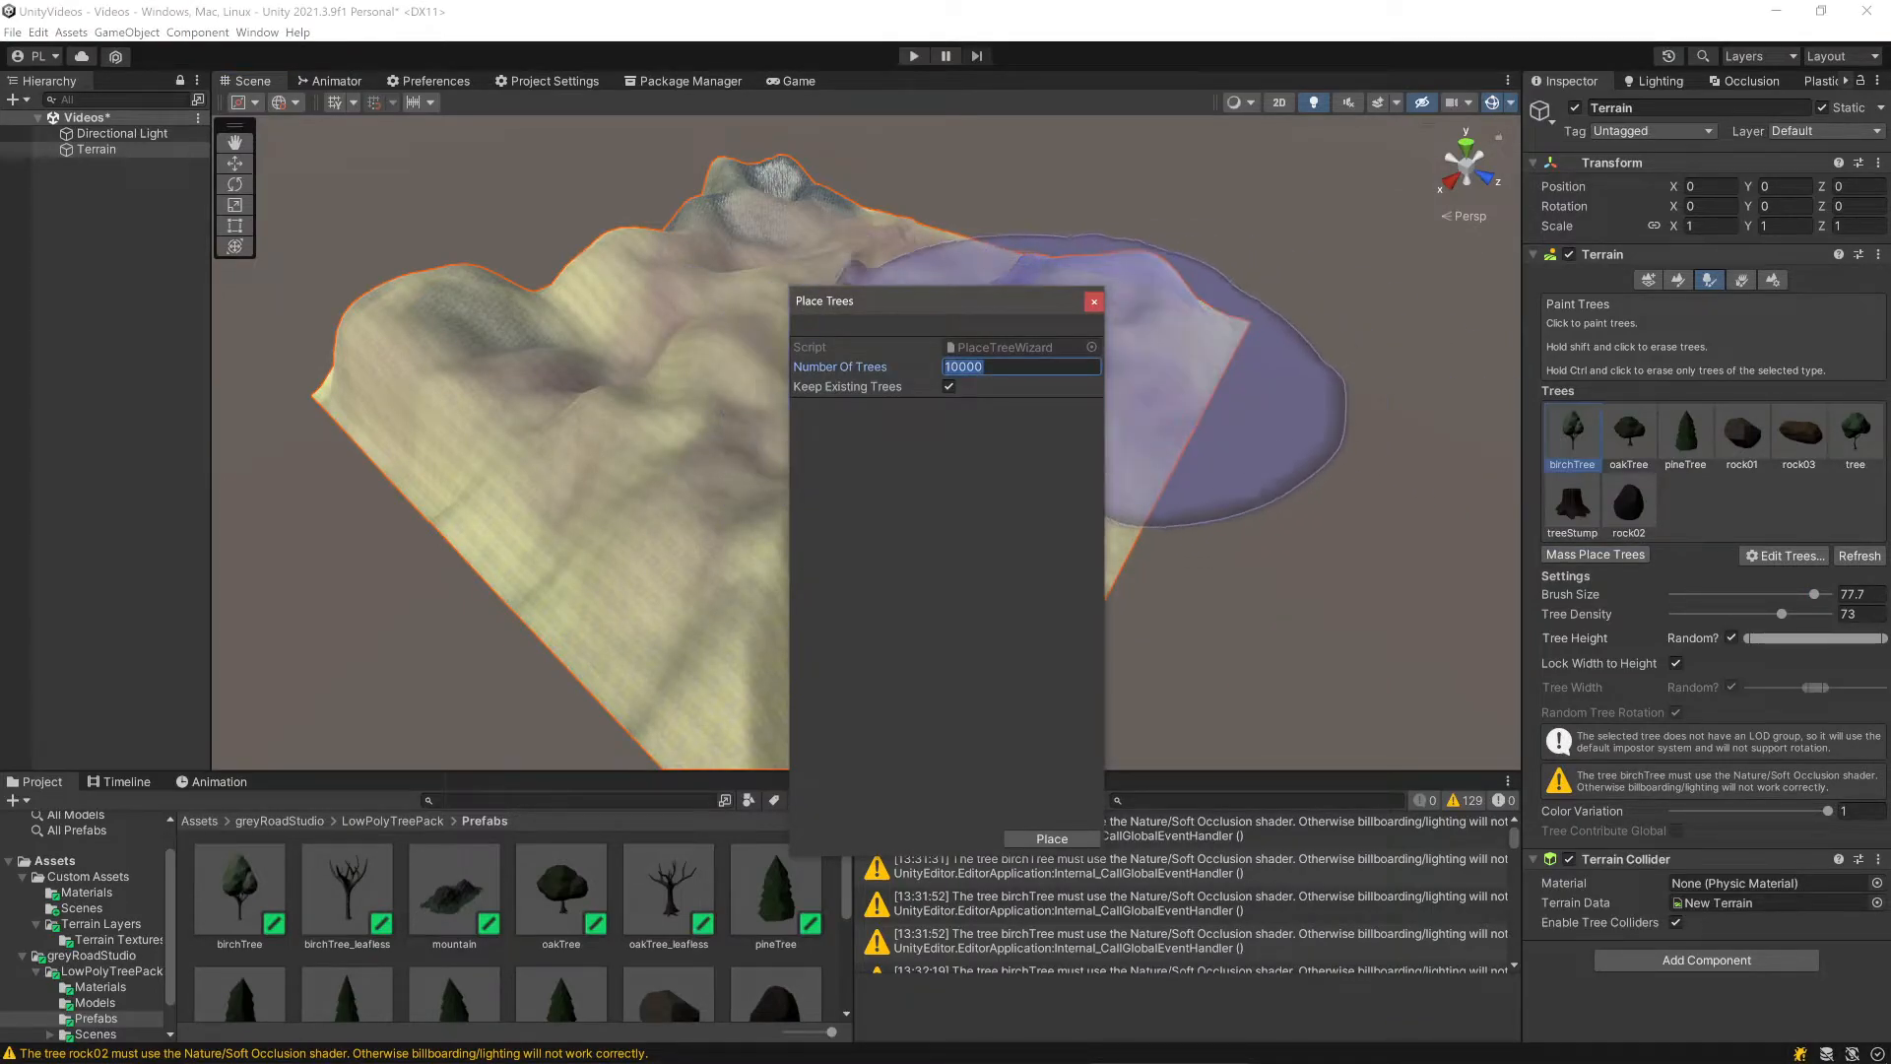
pyautogui.click(1093, 303)
pyautogui.click(1856, 437)
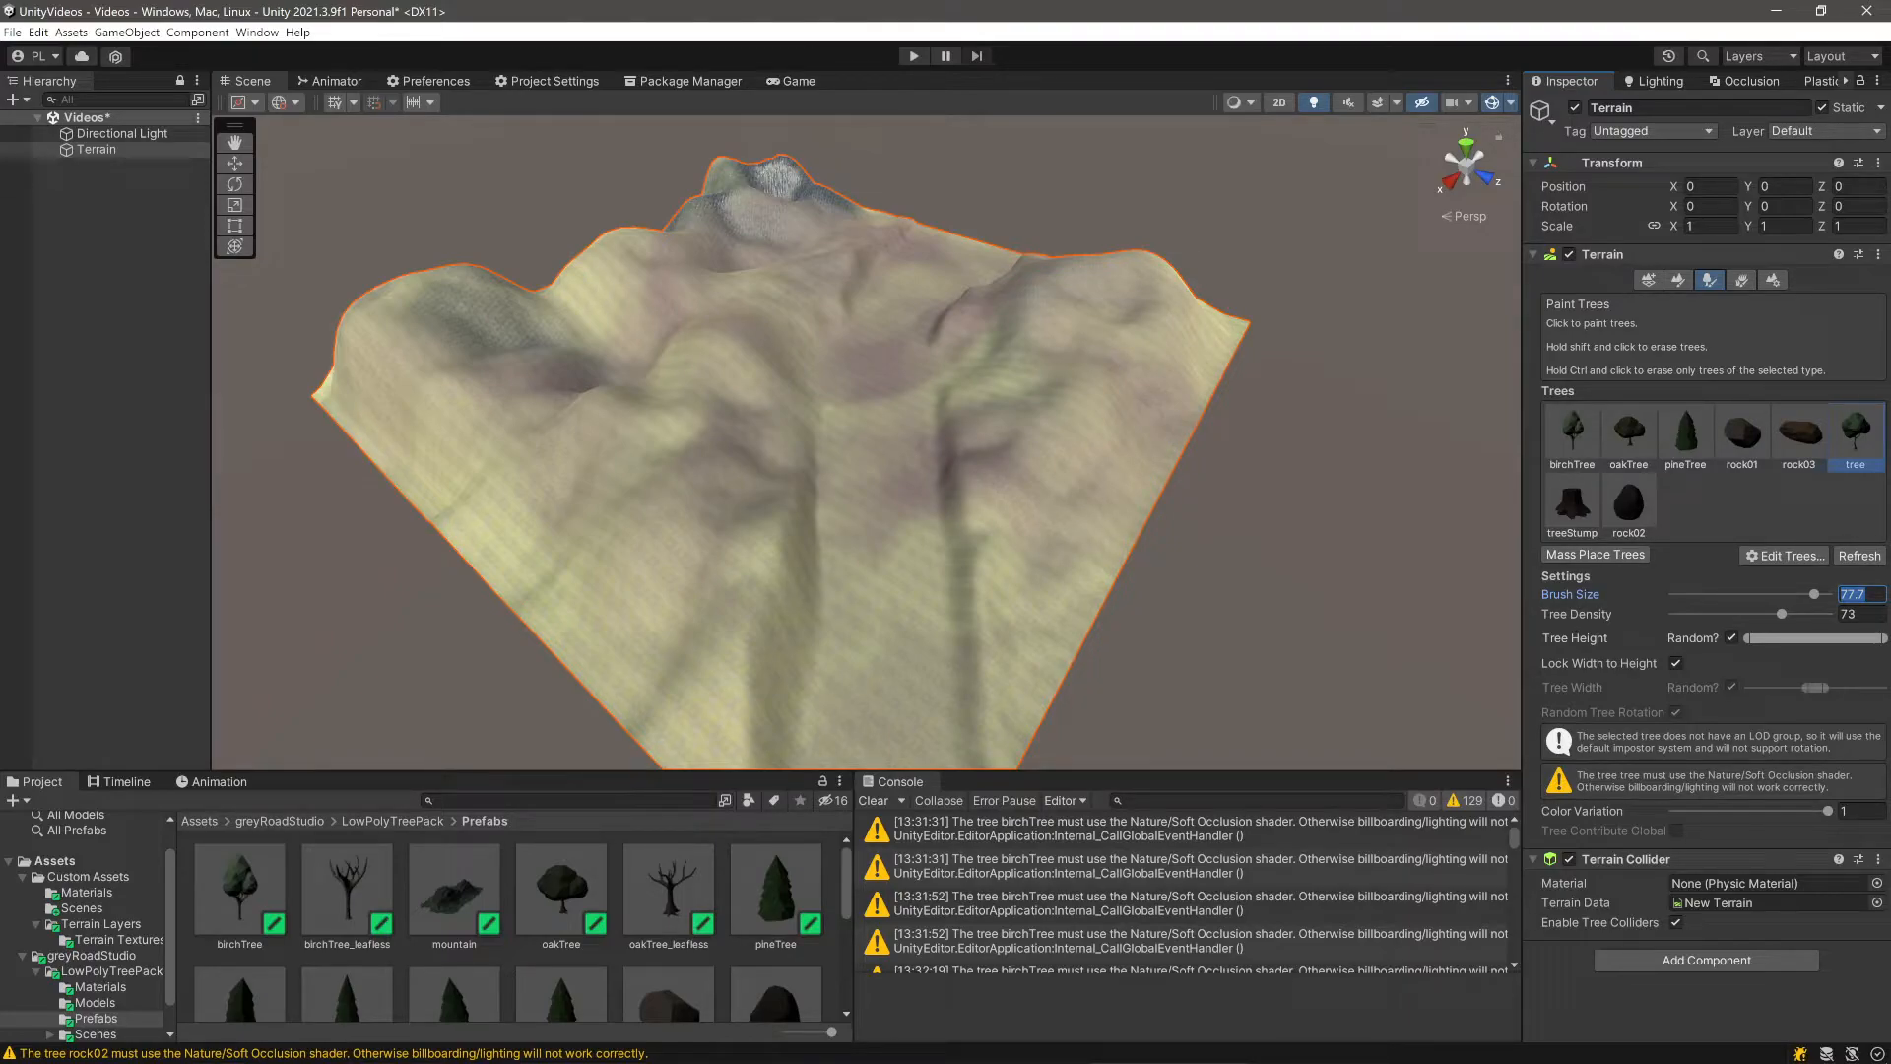
pyautogui.click(1785, 556)
pyautogui.click(1783, 594)
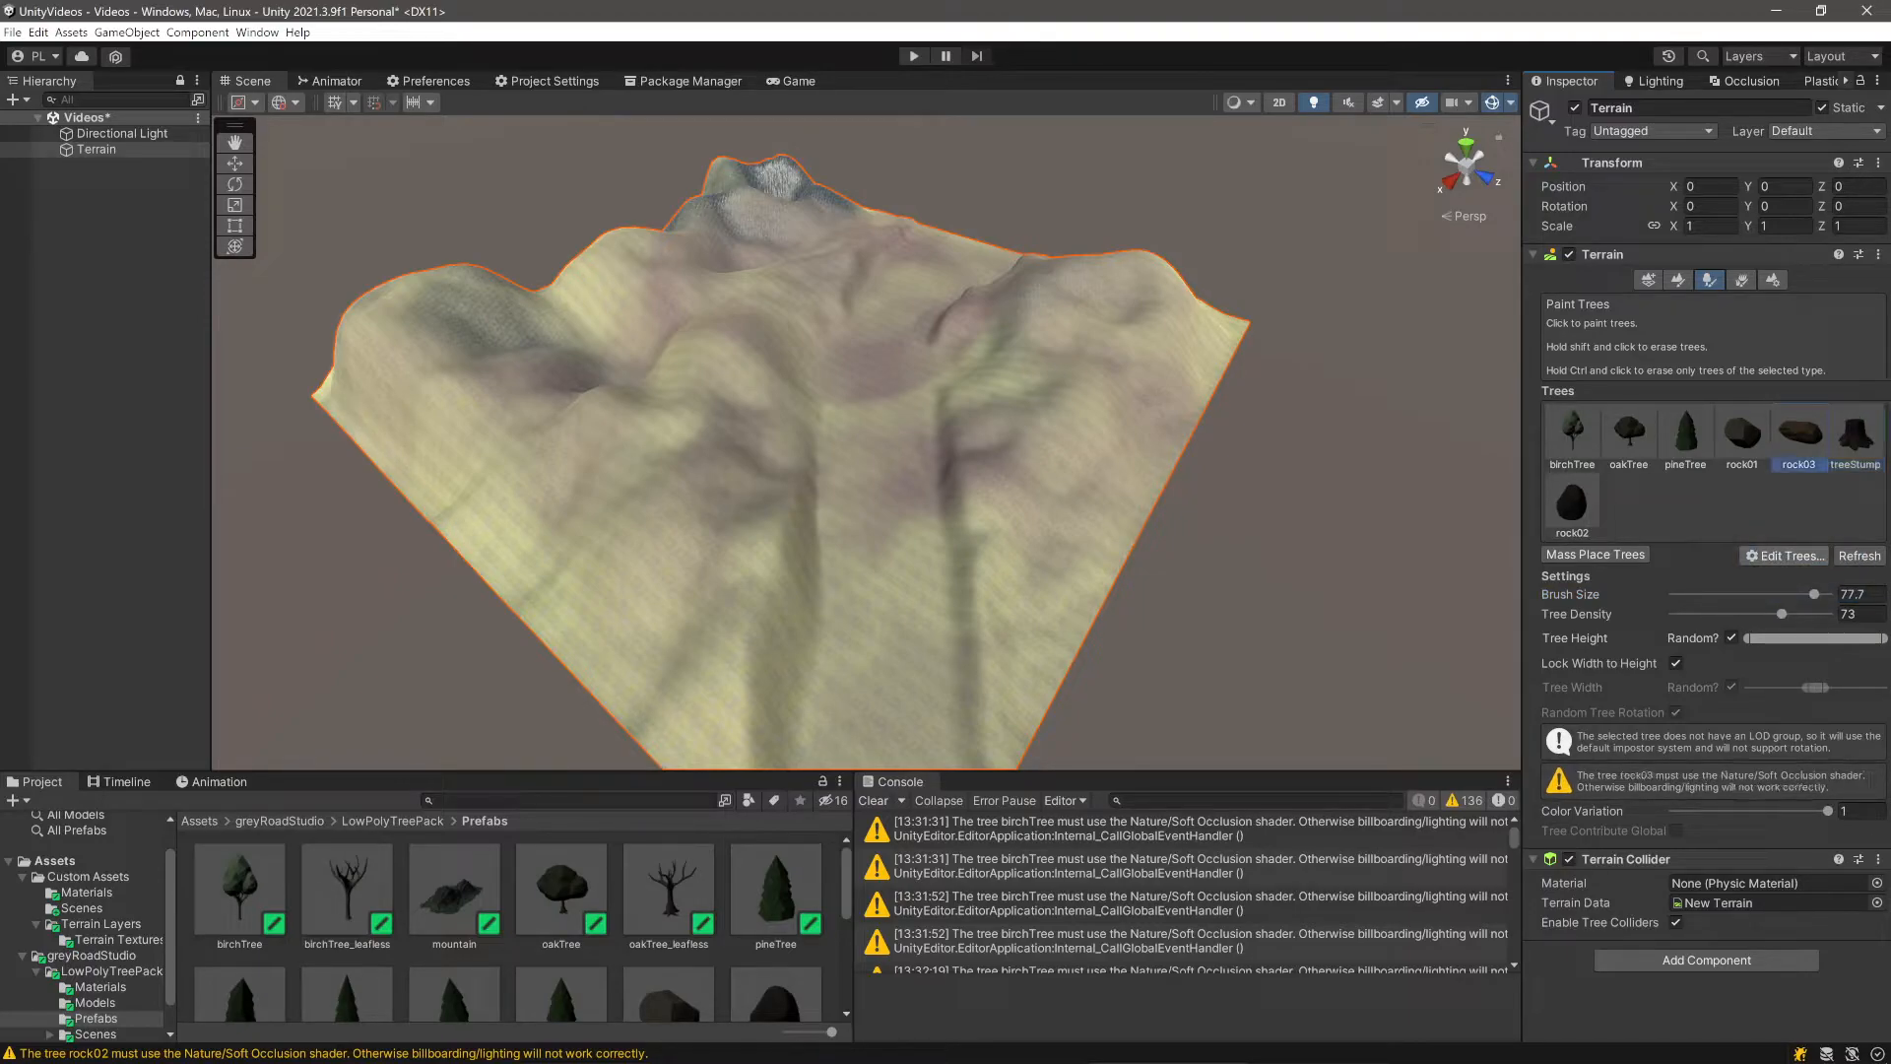
pyautogui.click(1785, 556)
pyautogui.click(1798, 594)
pyautogui.click(1785, 486)
pyautogui.click(1798, 524)
# - Remove the oakTree and pineTree prototypes so the palette keeps only birchTree, rock01 and treeStump
pyautogui.click(1629, 435)
pyautogui.click(1785, 486)
pyautogui.click(1798, 524)
pyautogui.click(1785, 487)
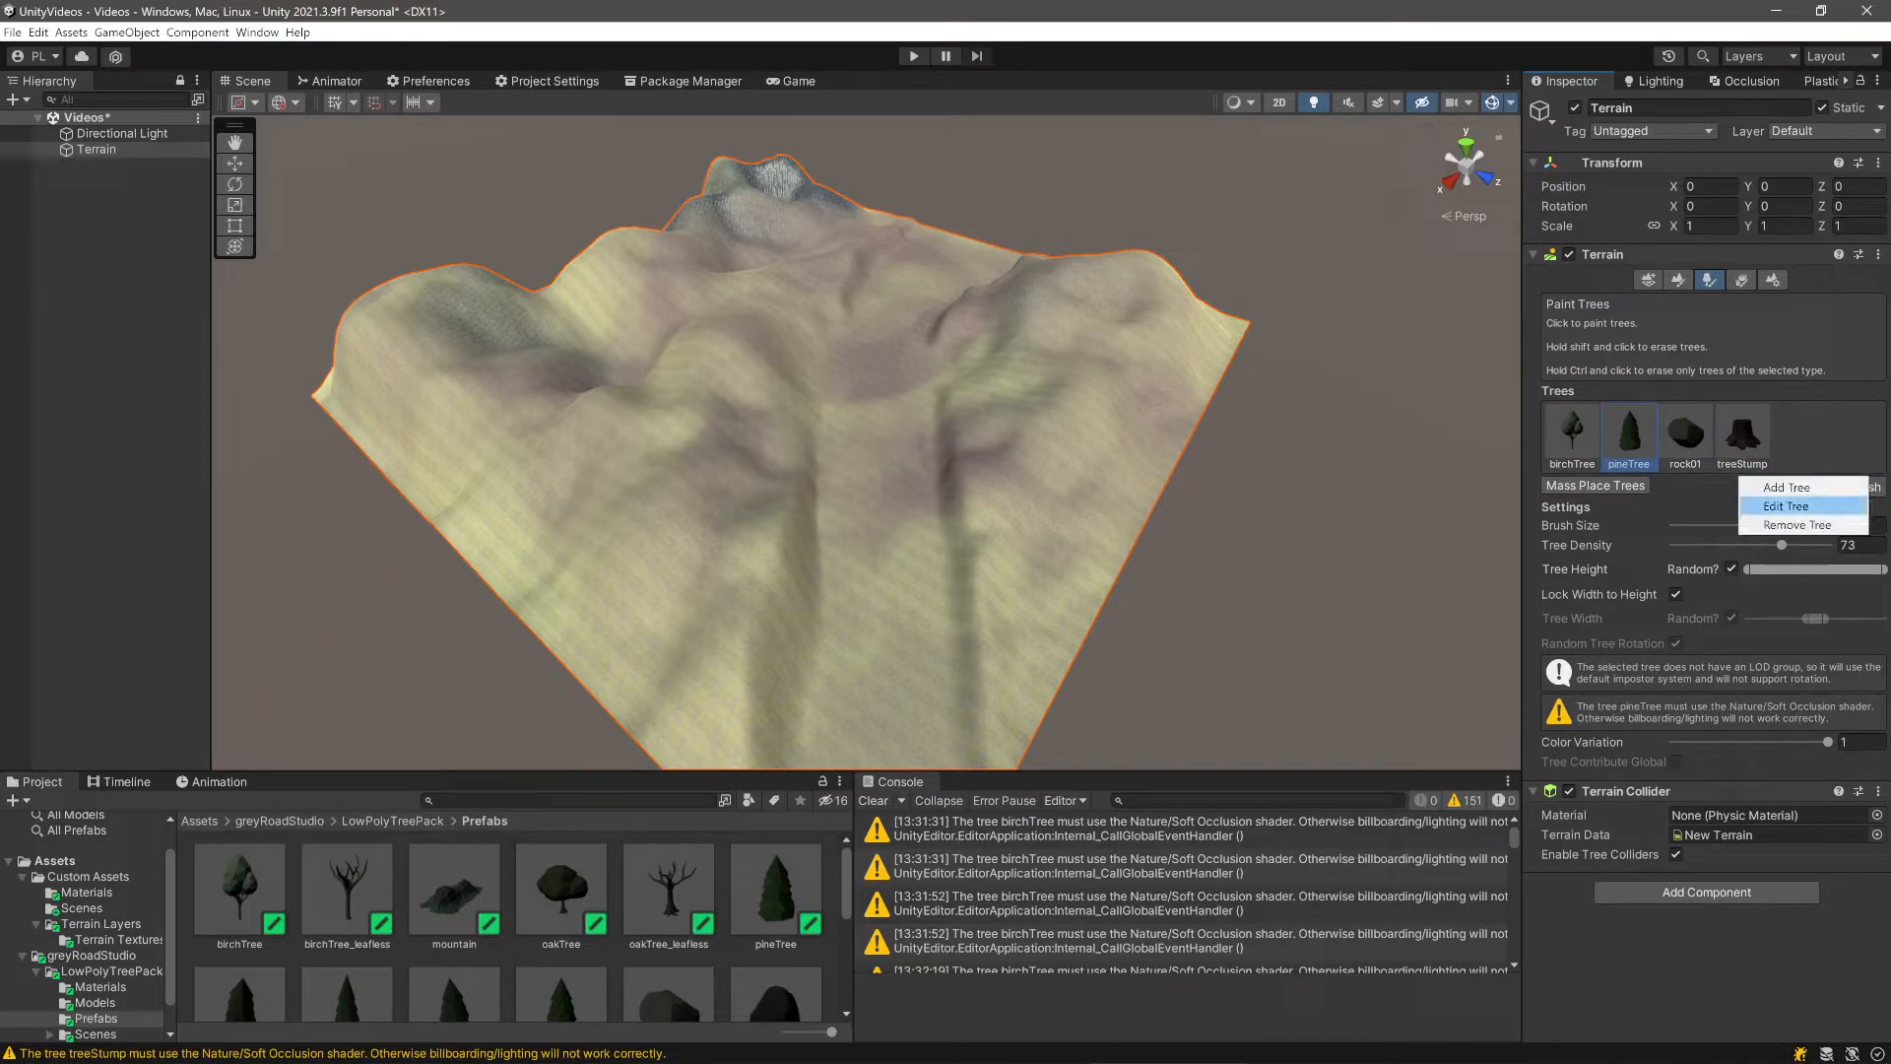
pyautogui.click(1798, 524)
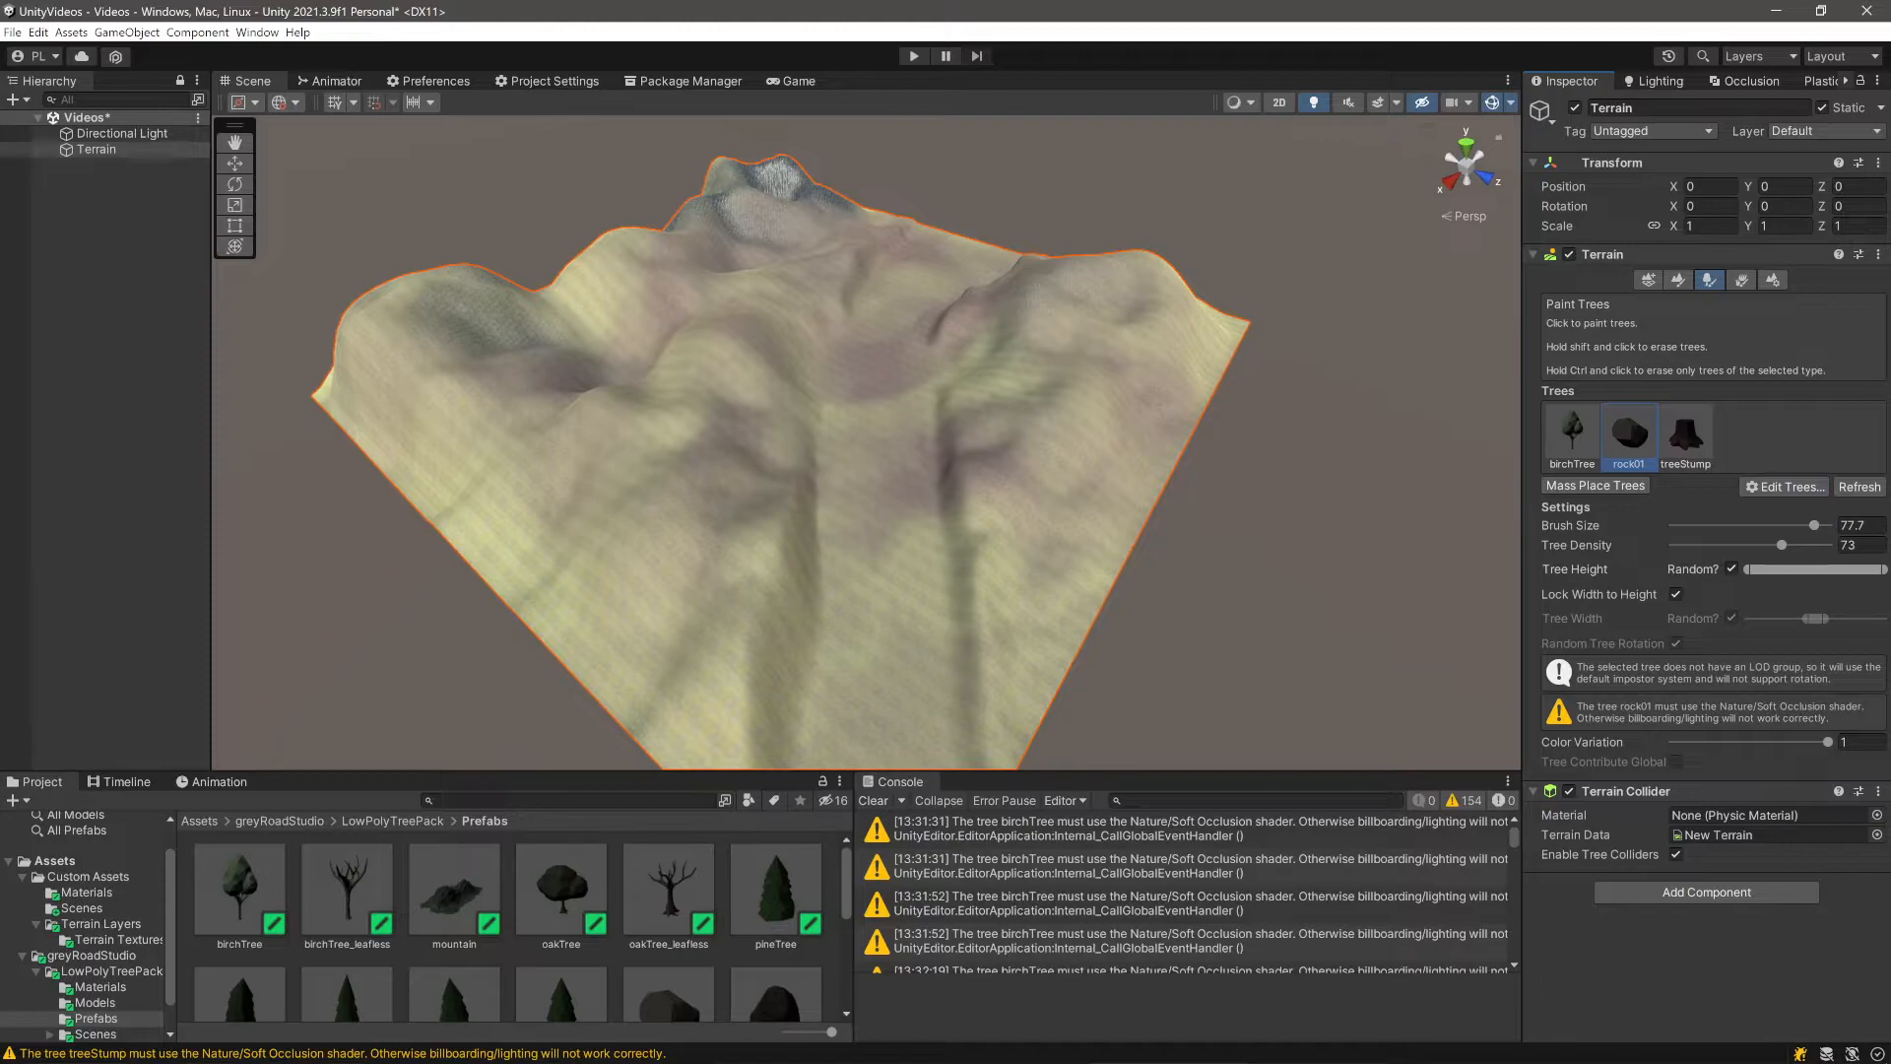
# - Mass place 1000 trees across the terrain, keeping existing trees
pyautogui.click(1596, 486)
pyautogui.click(1014, 368)
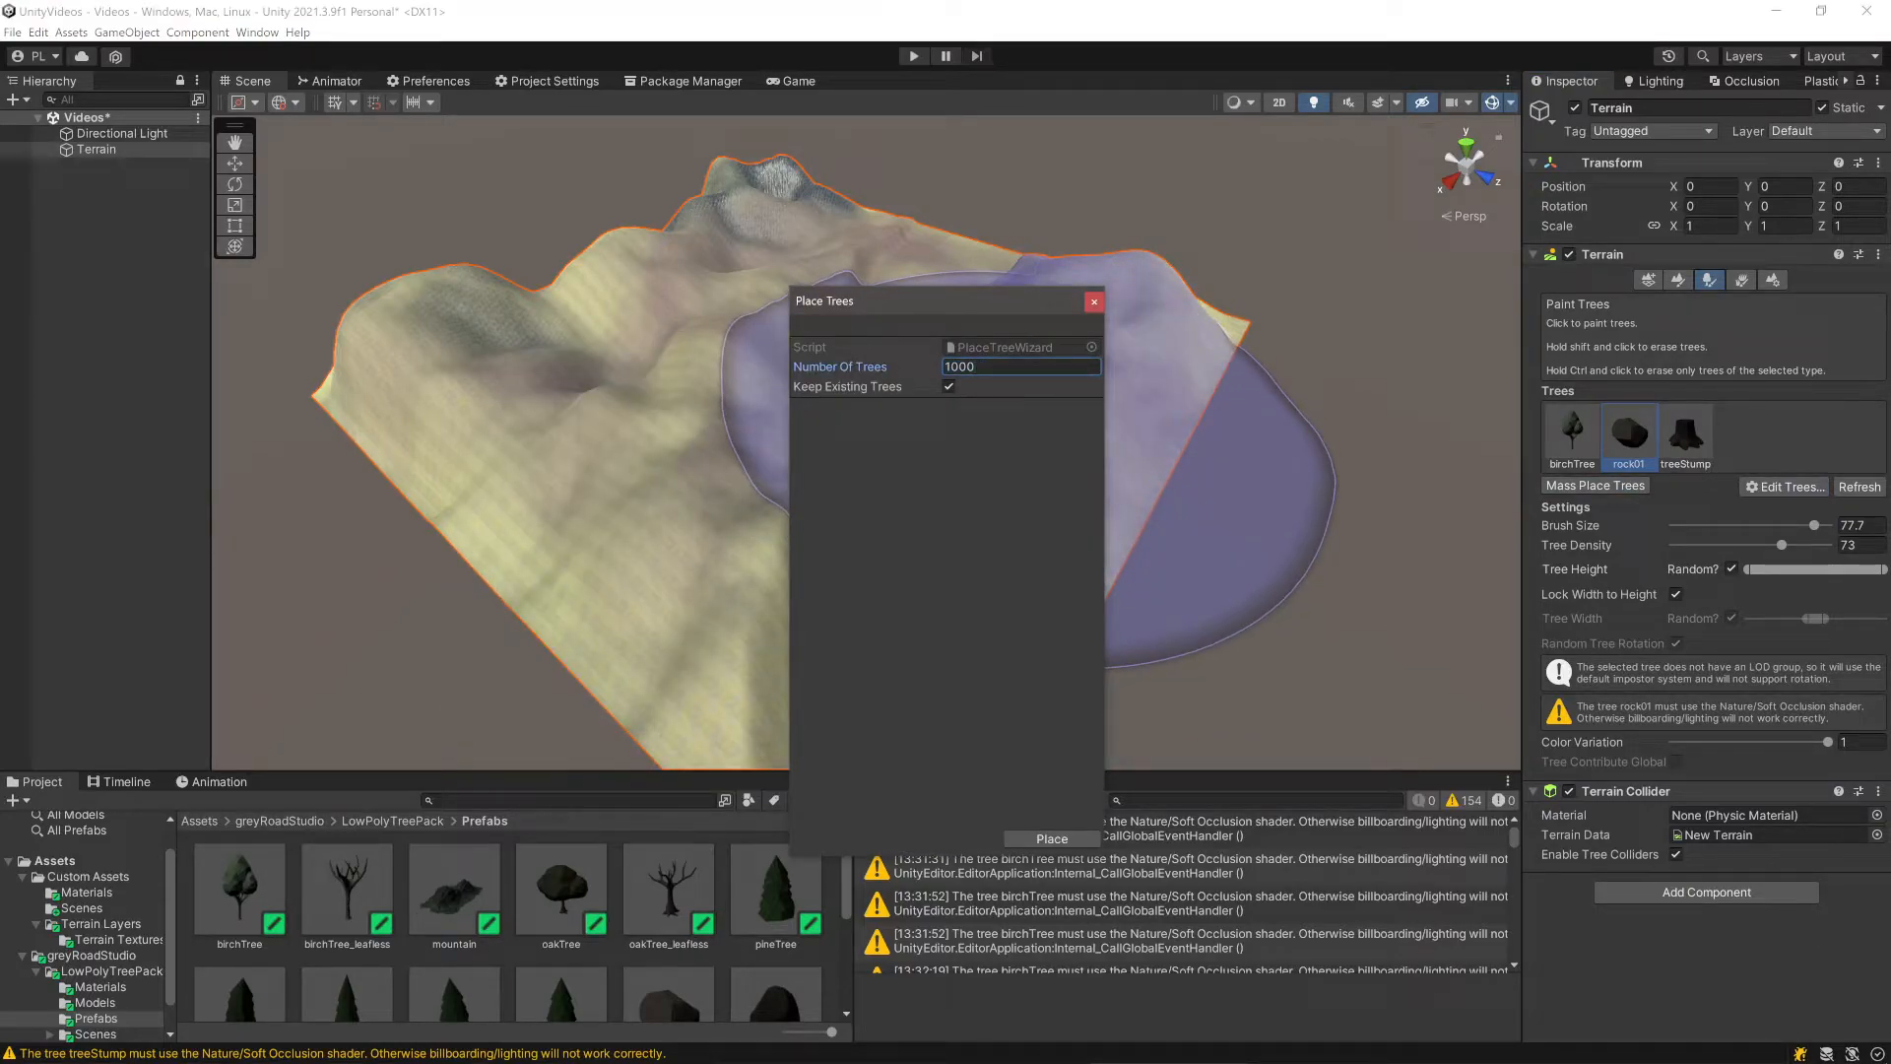
pyautogui.click(1052, 840)
# - Set the tree brush size to 6.5 and erase trees and rocks along the sunken path
pyautogui.moveTo(999, 512)
pyautogui.mouseDown(button='right')
pyautogui.moveTo(970, 546)
pyautogui.moveTo(886, 551)
pyautogui.moveTo(1014, 566)
pyautogui.moveTo(975, 502)
pyautogui.mouseUp(button='right')
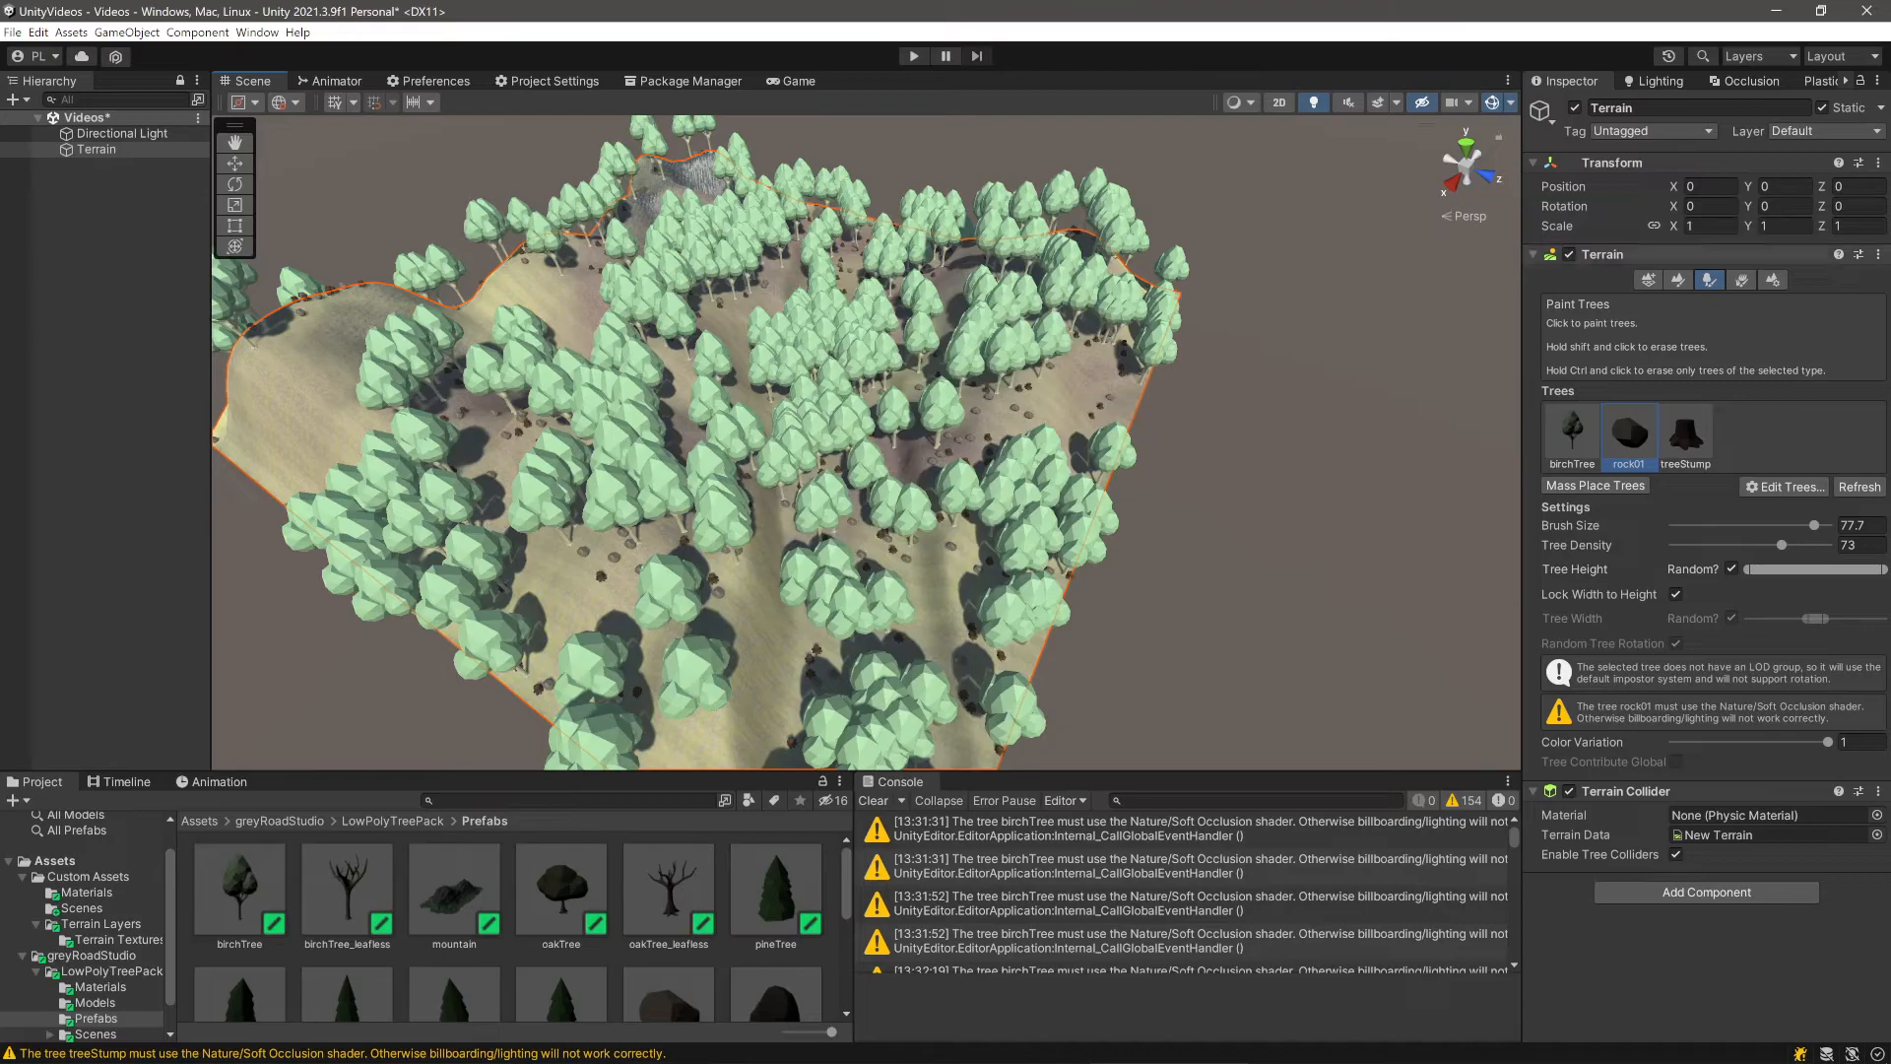
pyautogui.moveTo(866, 444); pyautogui.dragTo(867, 414, button='right')
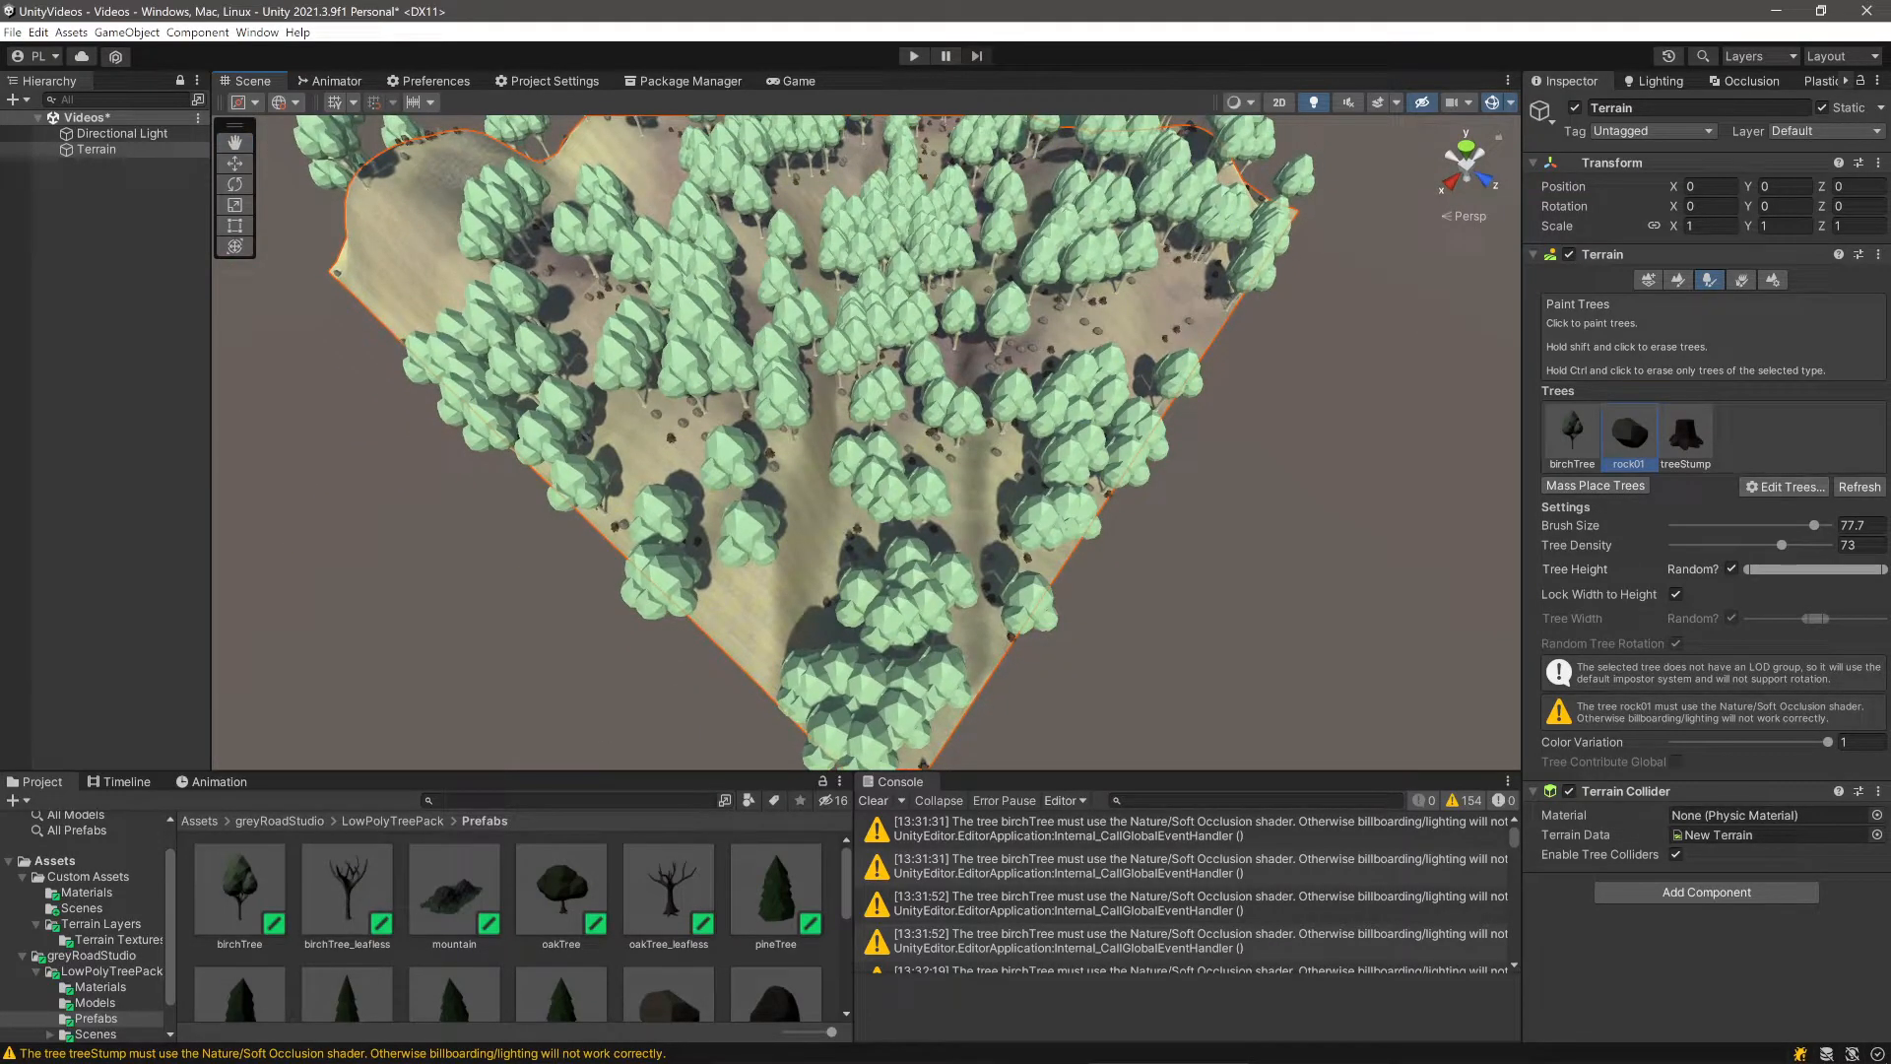
pyautogui.moveTo(997, 656)
pyautogui.keyDown('shift'); pyautogui.mouseDown()
pyautogui.moveTo(865, 634)
pyautogui.moveTo(818, 690)
pyautogui.moveTo(900, 641)
pyautogui.moveTo(886, 707)
pyautogui.moveTo(908, 562)
pyautogui.moveTo(920, 624)
pyautogui.moveTo(877, 497)
pyautogui.moveTo(914, 377)
pyautogui.moveTo(900, 240)
pyautogui.moveTo(866, 304)
pyautogui.moveTo(939, 290)
pyautogui.mouseUp(); pyautogui.keyUp('shift')
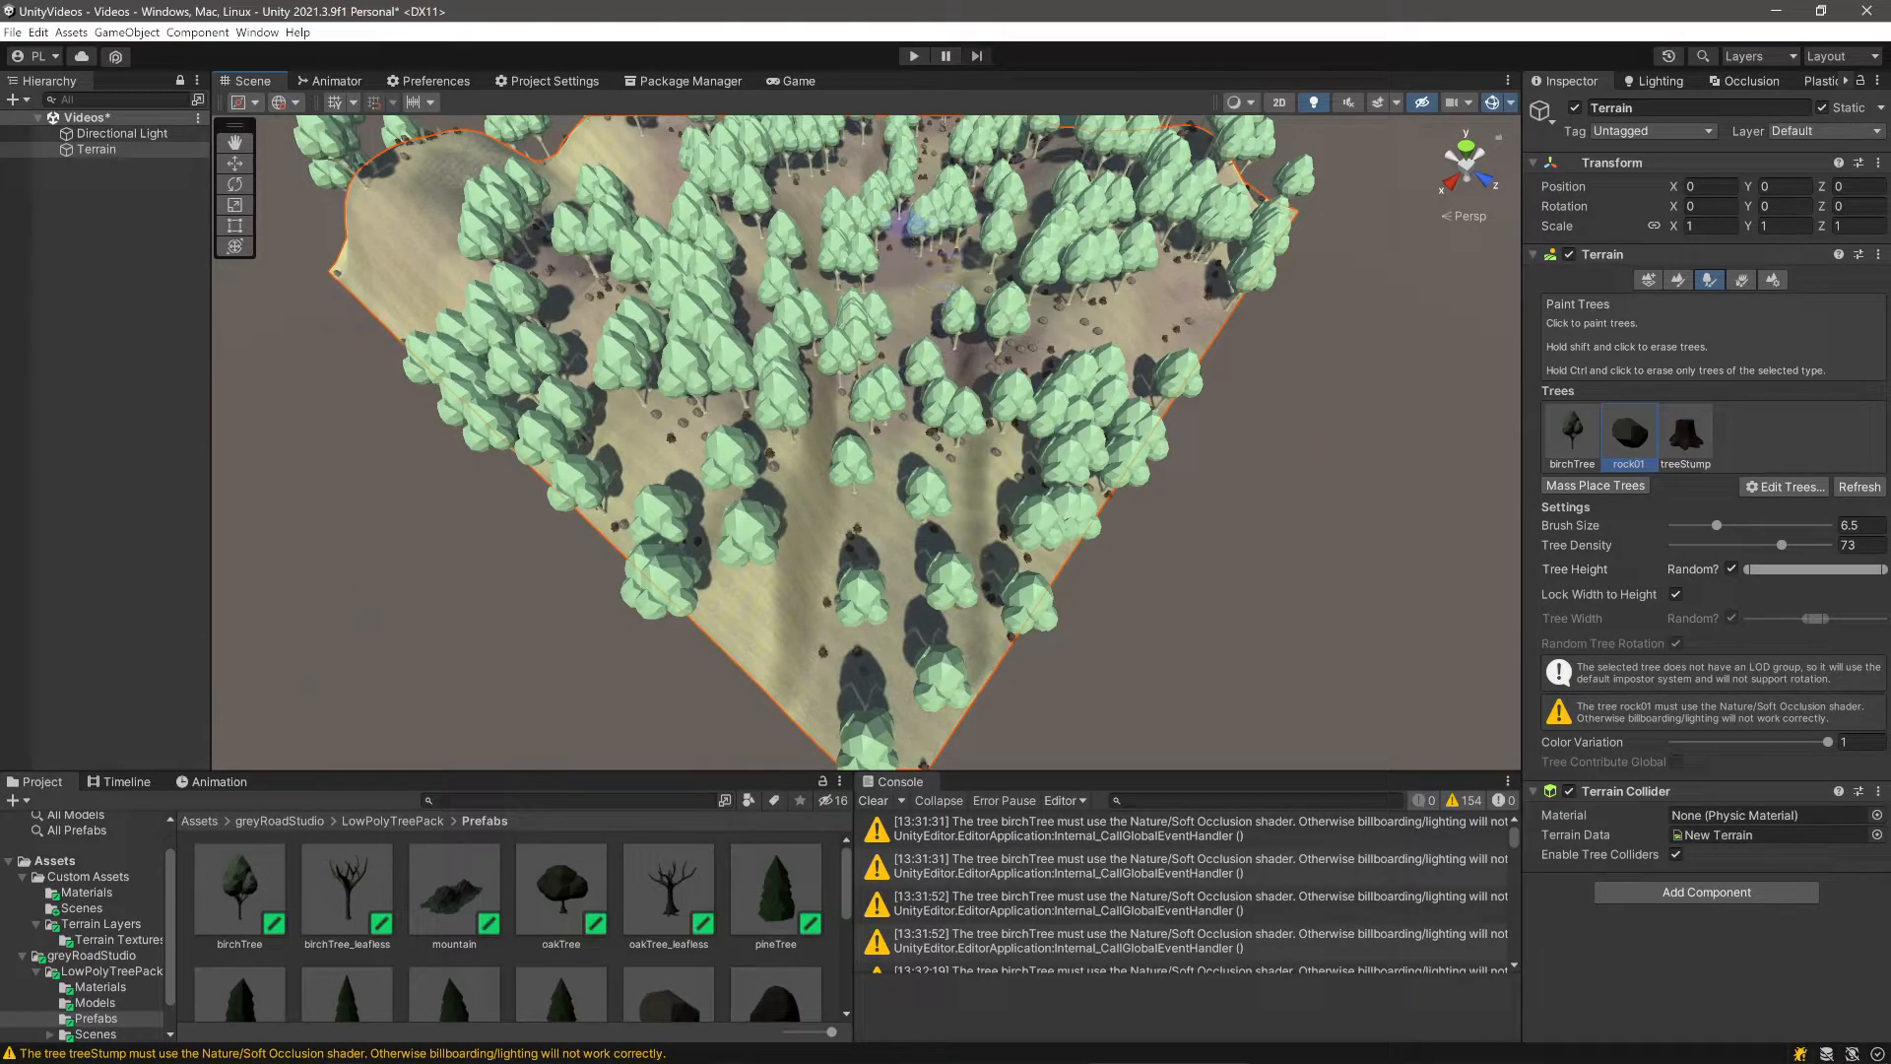
# - Examine the tree and rock distribution over the whole terrain from several angles and distances
pyautogui.scroll(3, 930, 243)
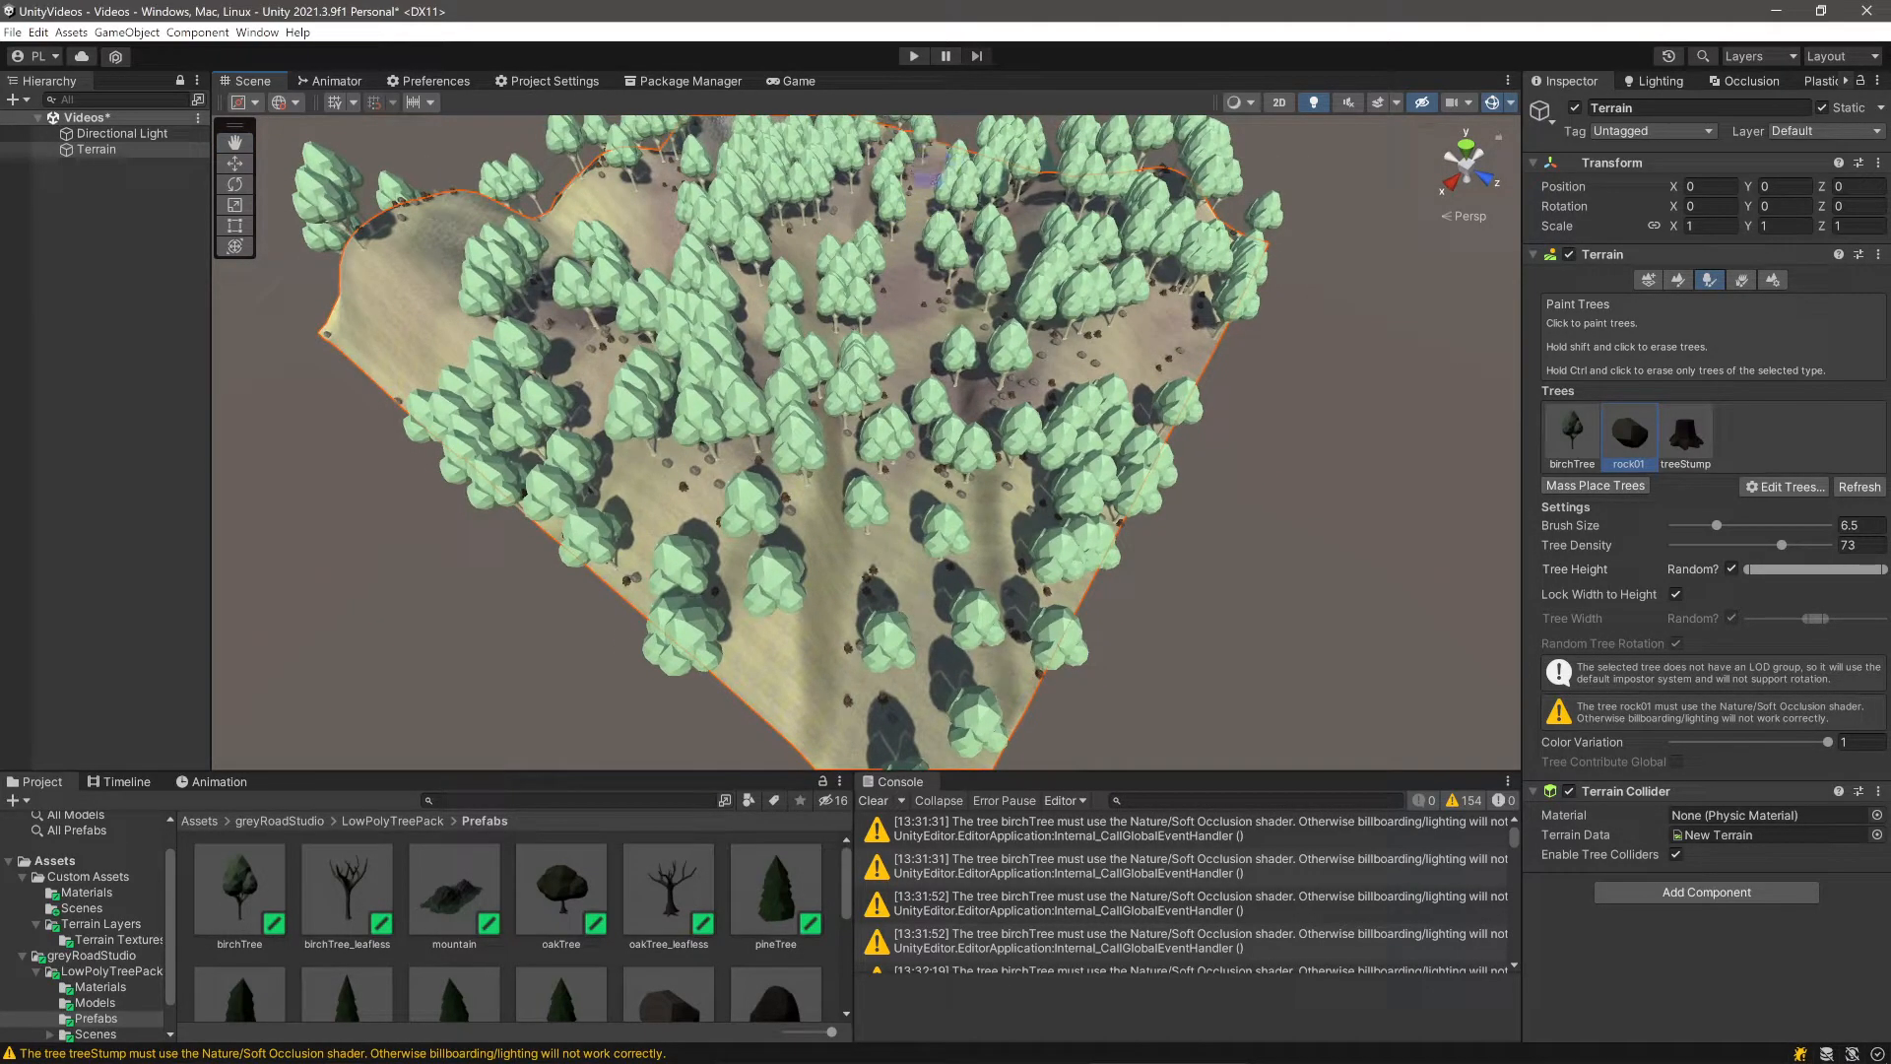
pyautogui.moveTo(919, 724); pyautogui.dragTo(871, 627, button='right')
pyautogui.press('w')
pyautogui.press('w')
pyautogui.moveTo(716, 370); pyautogui.dragTo(711, 367, button='right')
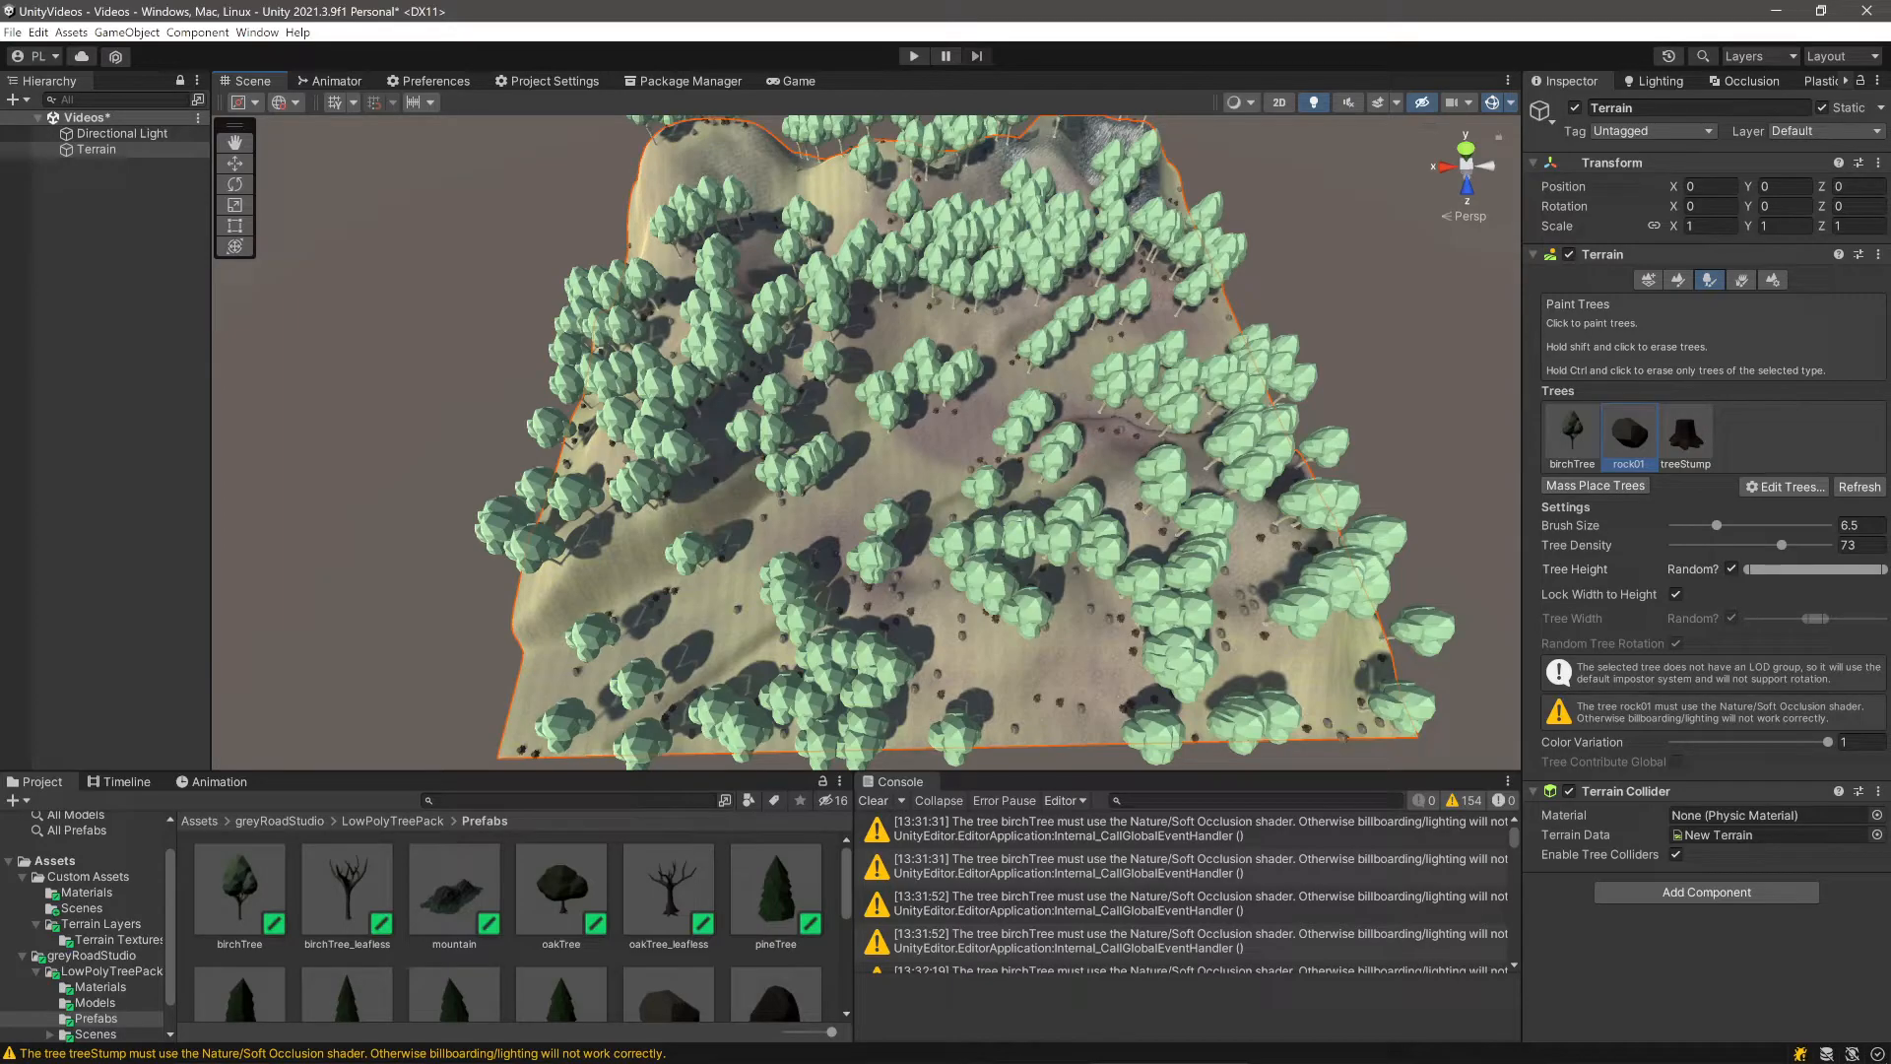
pyautogui.moveTo(976, 335); pyautogui.dragTo(1222, 246, button='right')
pyautogui.press('a')
pyautogui.press('d')
pyautogui.moveTo(1069, 258); pyautogui.dragTo(845, 283, button='right')
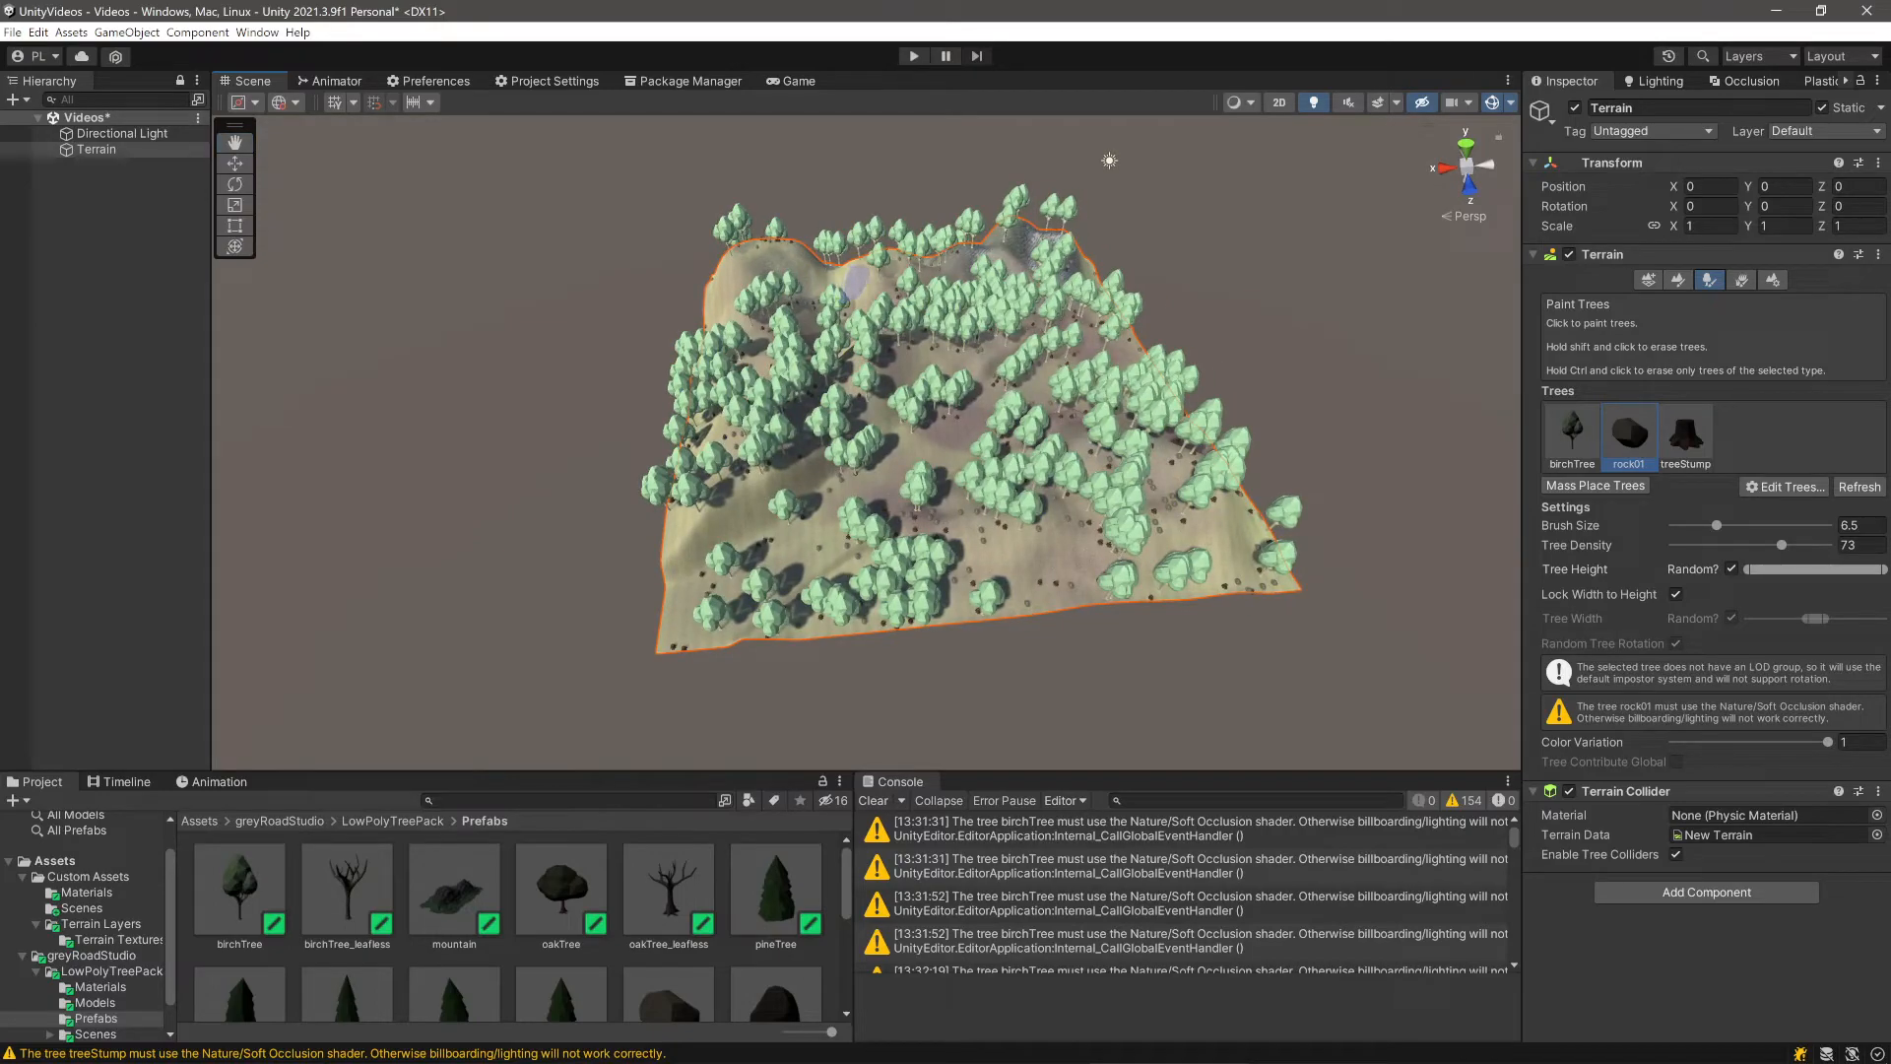